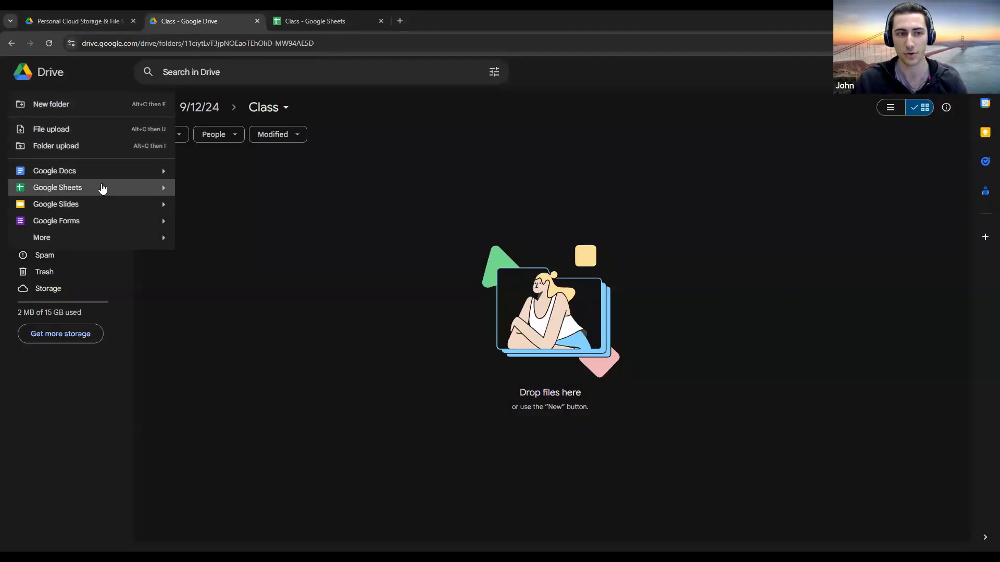
Create a blank Google Sheets spreadsheet in the Class folder, closing the old Class spreadsheet and the pre-built tables suggestions
left_click(102, 188)
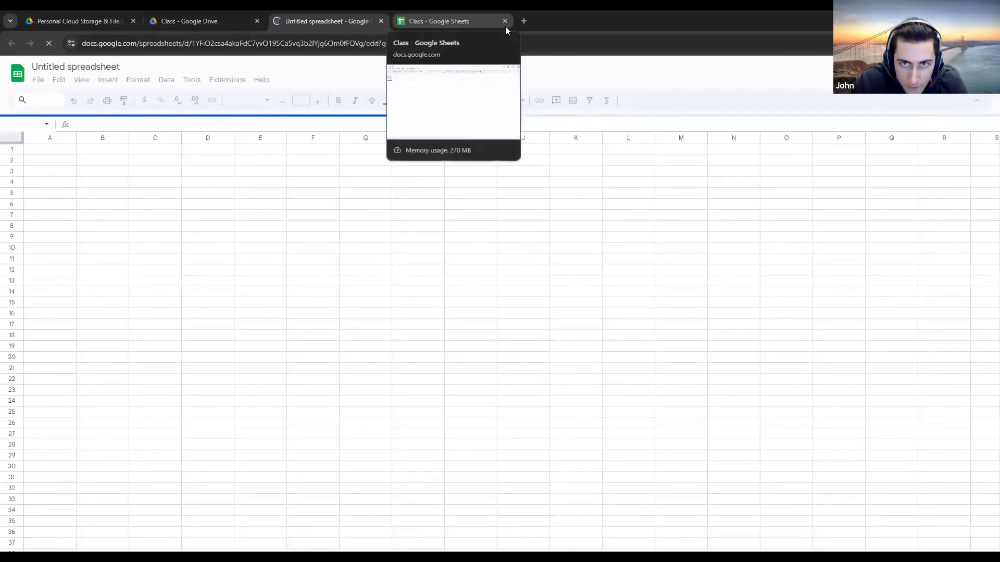
left_click(505, 22)
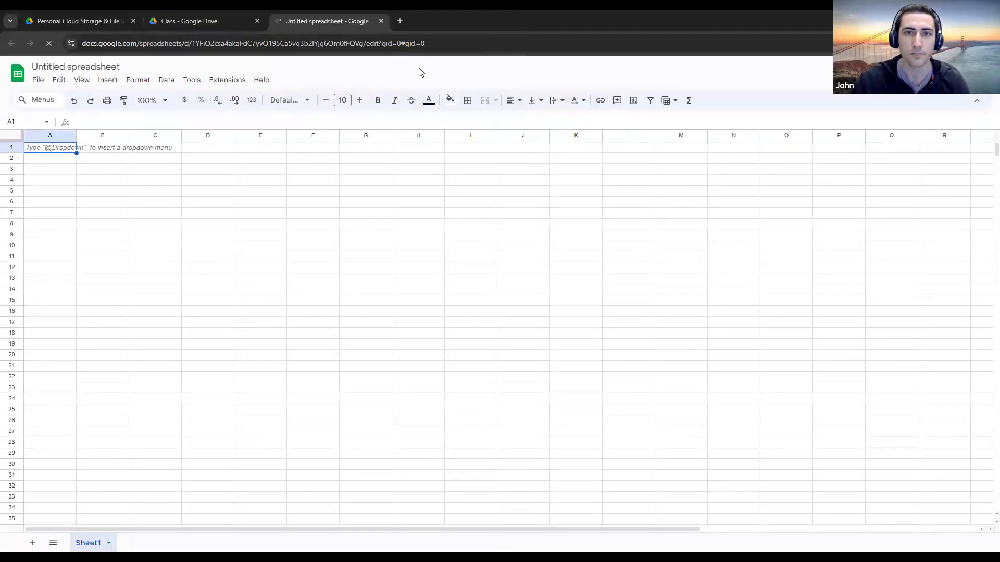
scroll(252, 323, "down", 2)
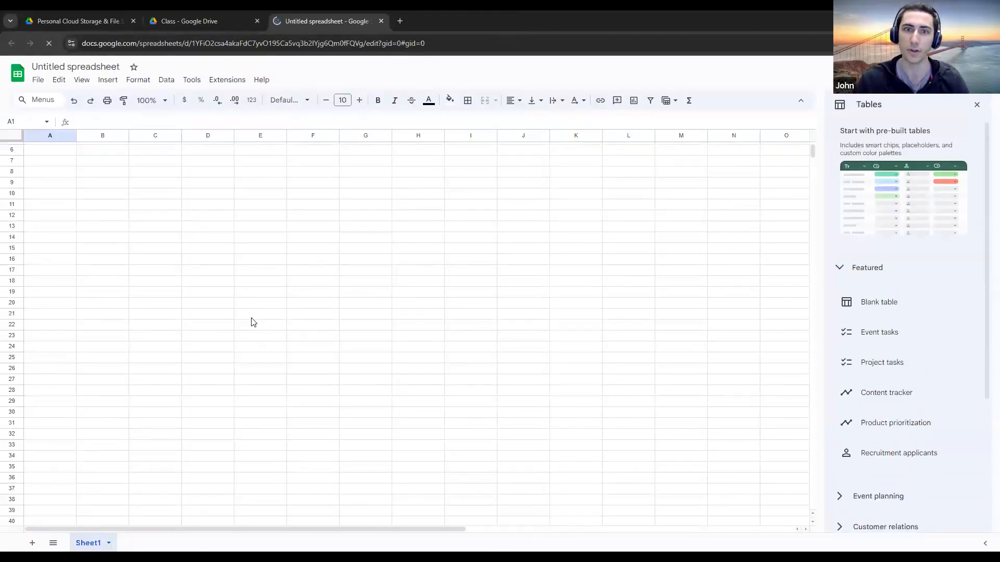
left_click(977, 107)
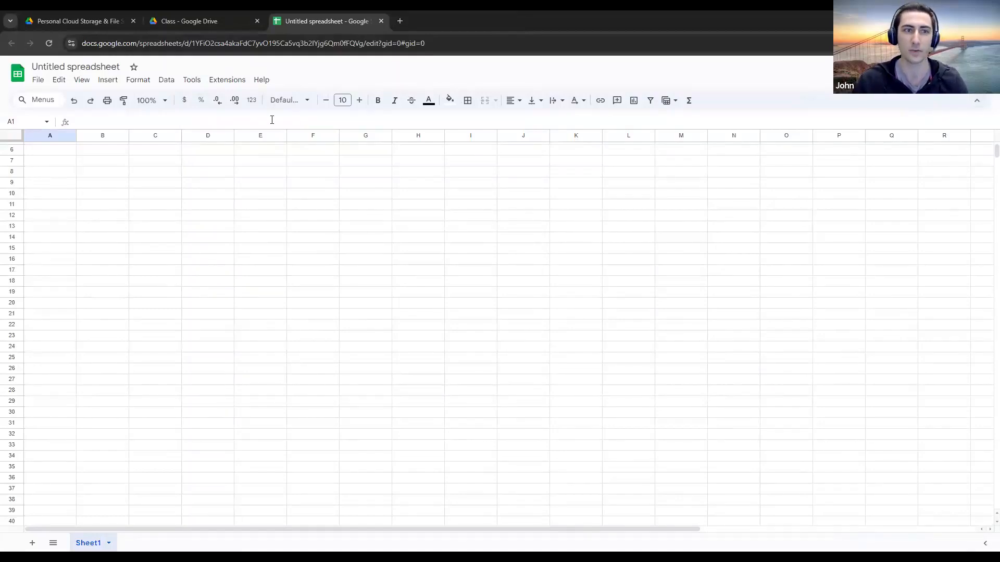
Rename the untitled spreadsheet as Class and close the unneeded Personal Cloud Storage page
left_click(71, 69)
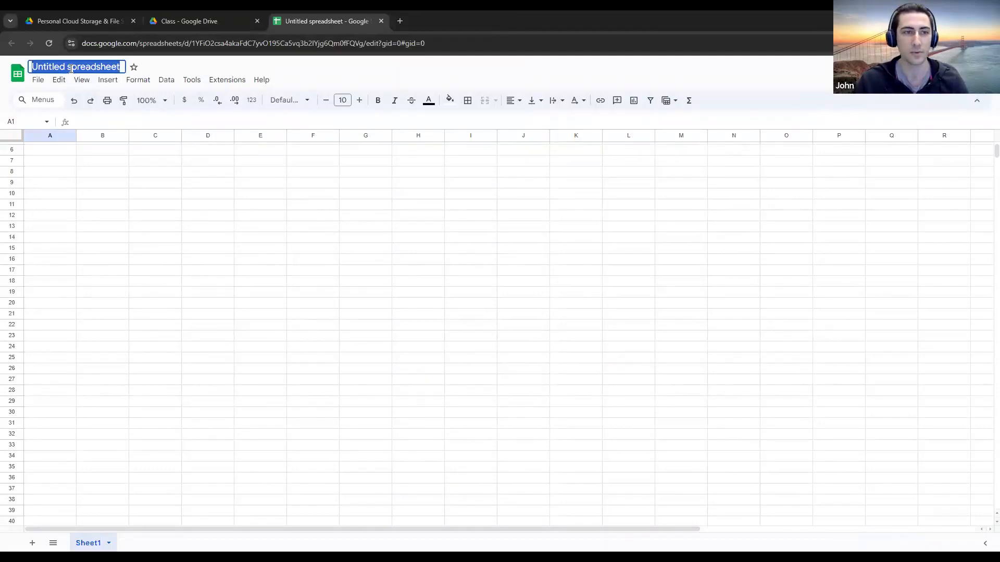
type("Class")
key("Return")
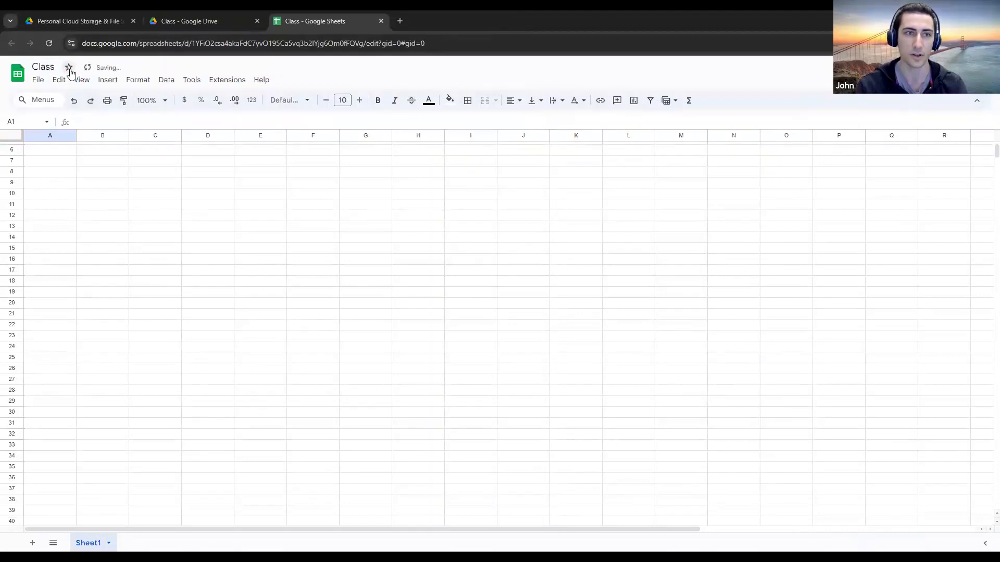
left_click(134, 21)
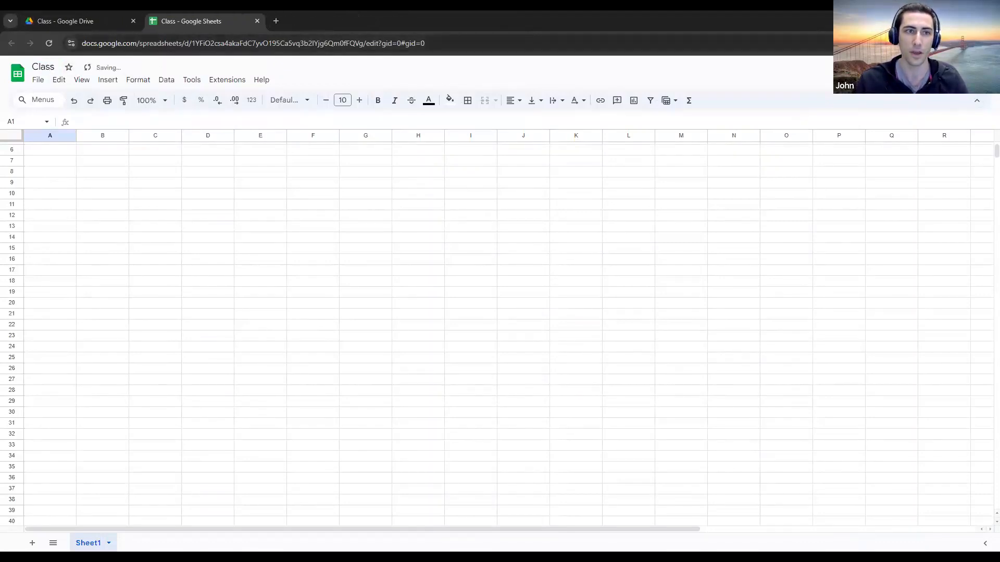
left_click(46, 84)
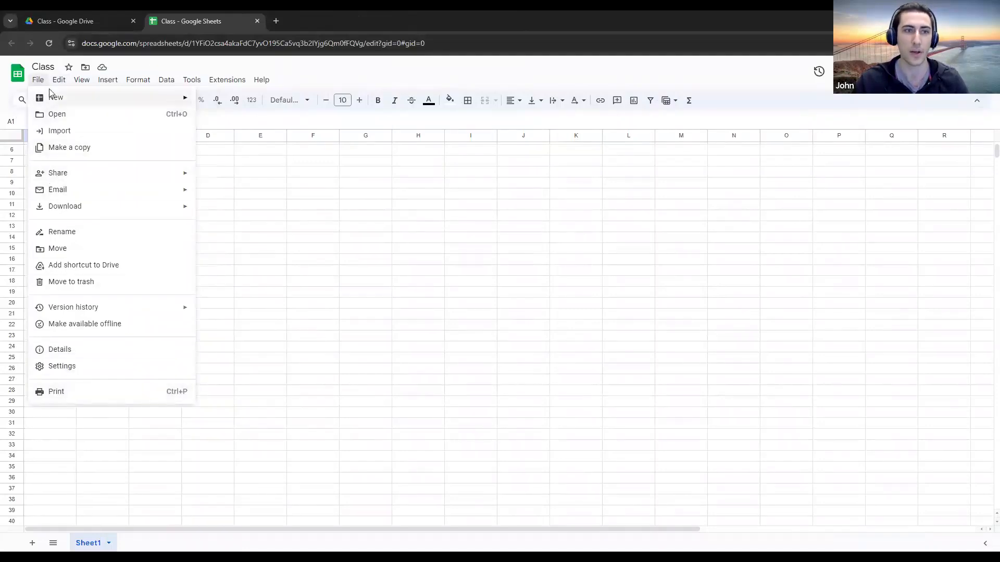
mouse_move(192, 81)
mouse_move(158, 83)
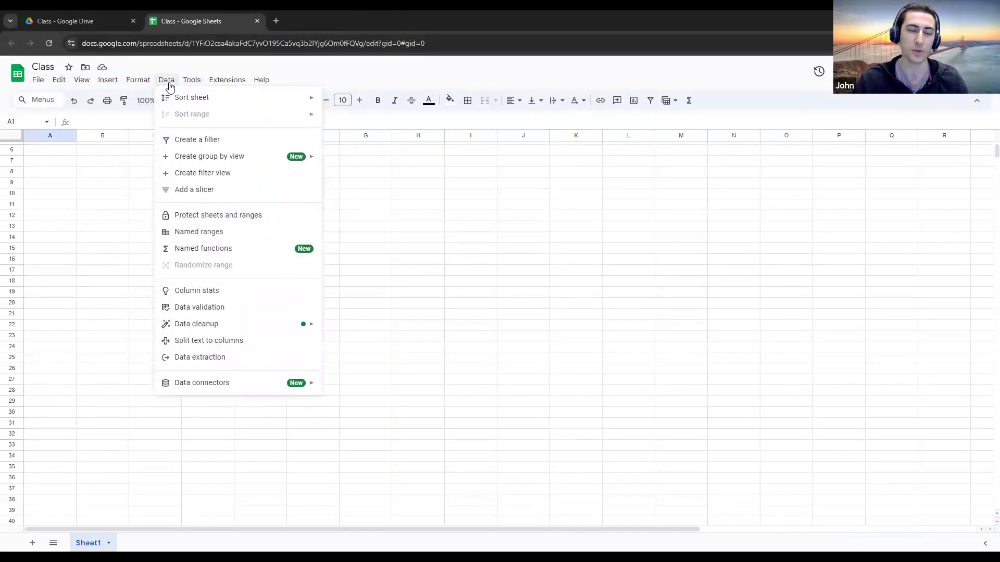
left_click(311, 84)
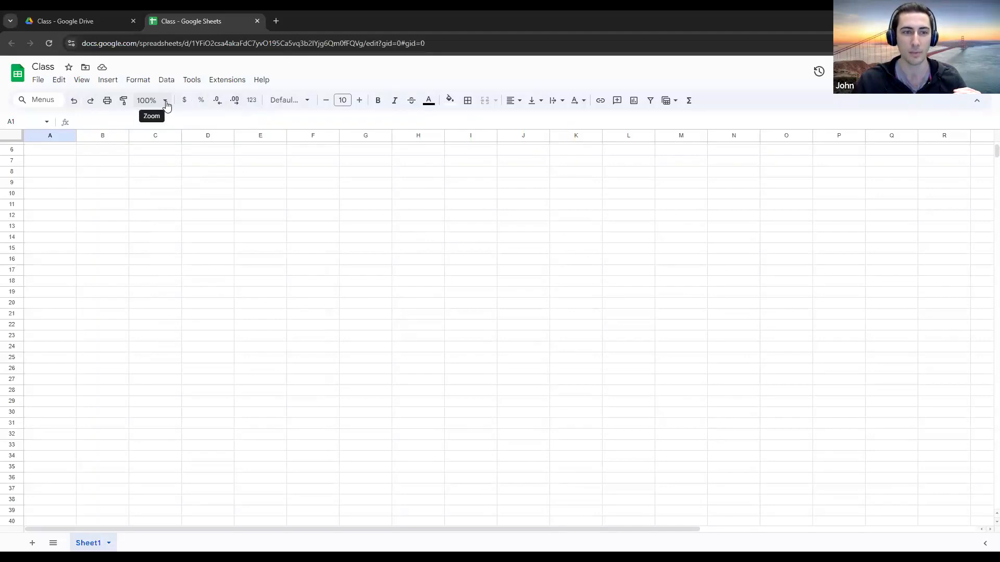
Set the sheet's zoom to 125% and return to cell A1
left_click(166, 106)
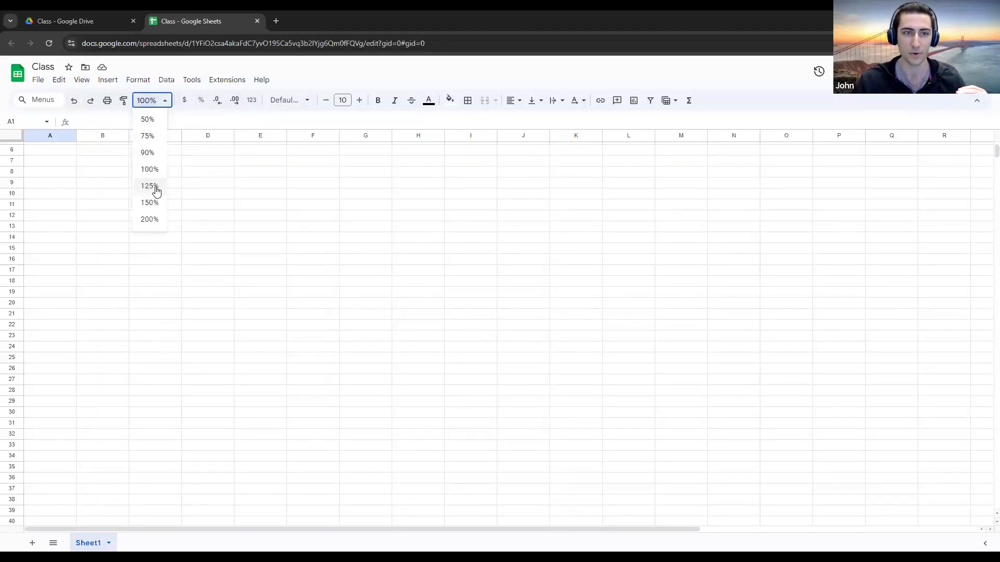
left_click(156, 188)
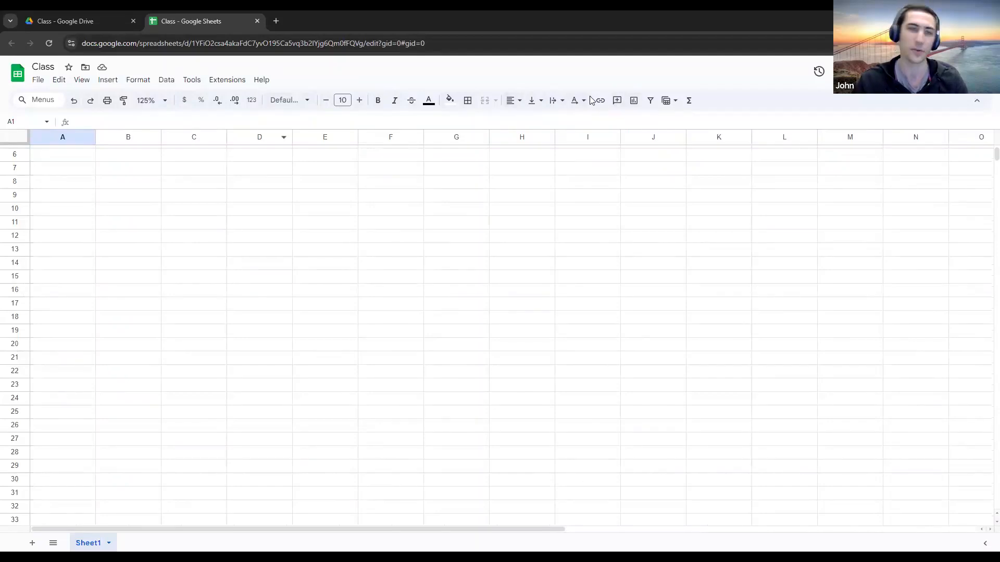
key("Return")
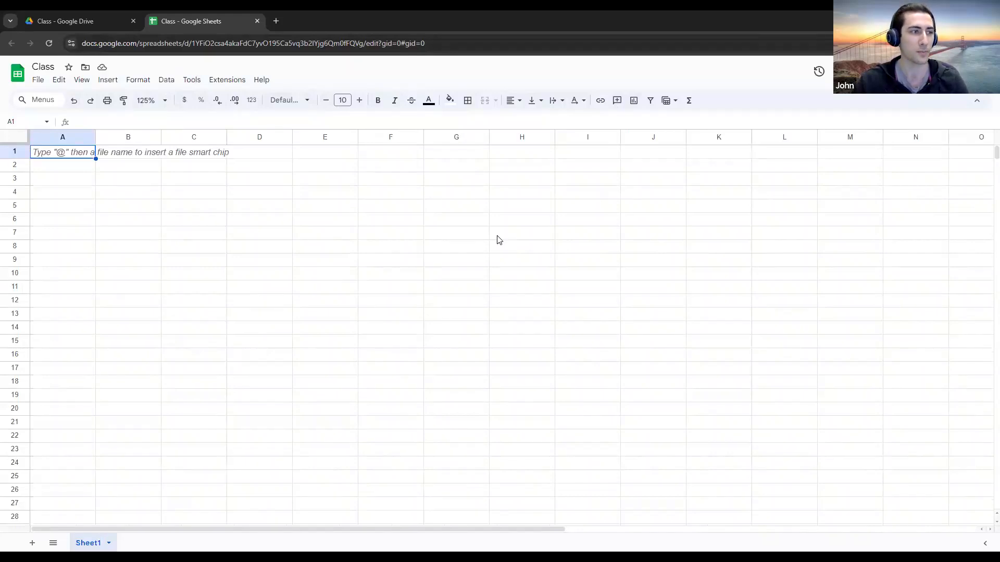
Look over the empty grid by selecting a block of cells, columns A to C and rows 1 to 3 one at a time
left_click_drag(74, 155, 736, 435)
left_click(800, 342)
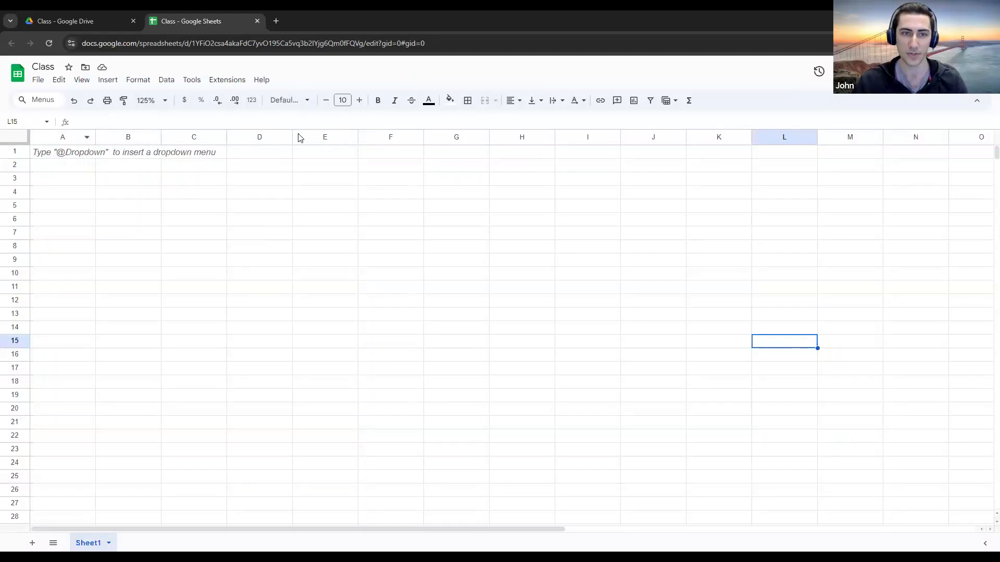
left_click(63, 140)
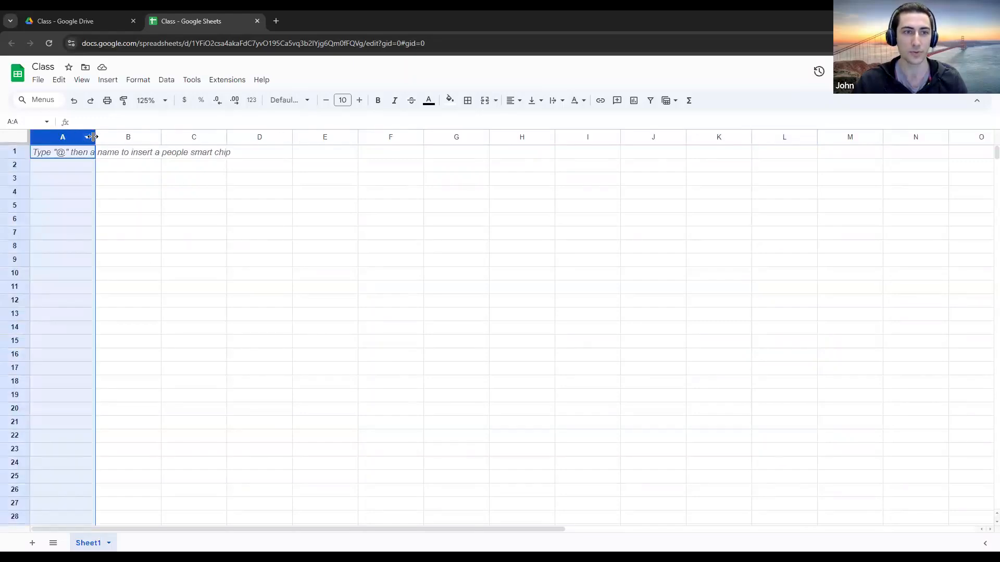
left_click(120, 137)
left_click(198, 134)
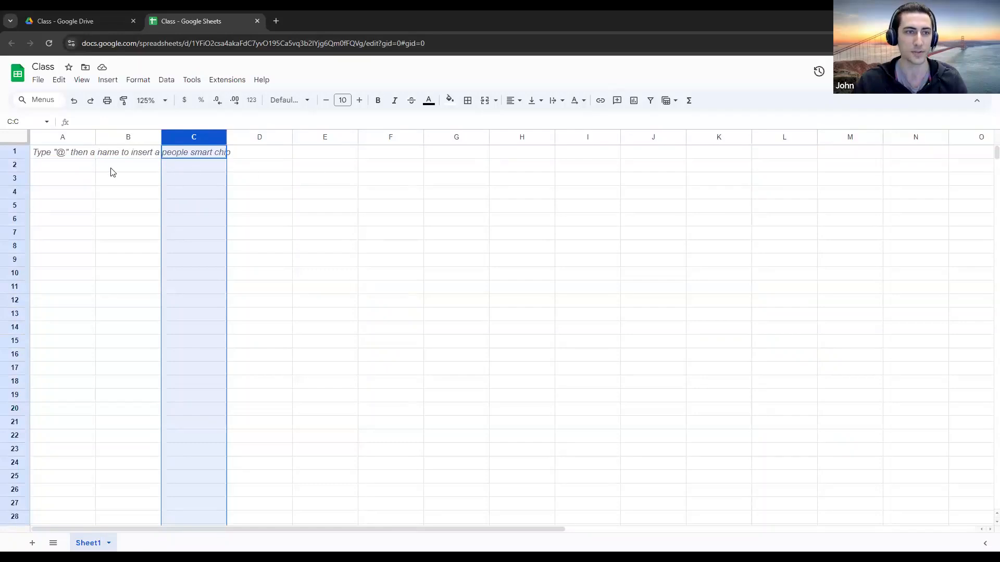
left_click(13, 152)
left_click(15, 166)
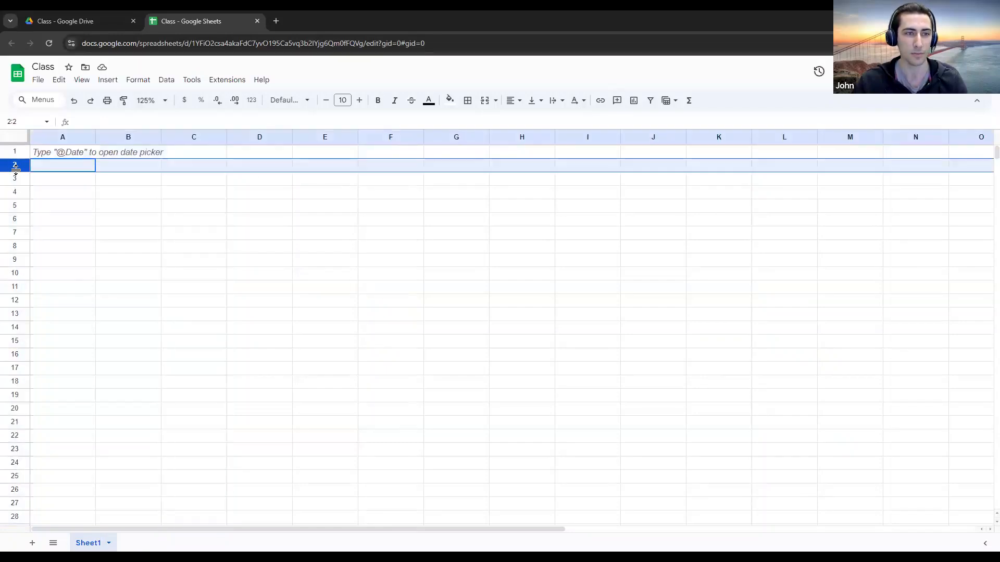
left_click(14, 179)
scroll(13, 312, "down", 2)
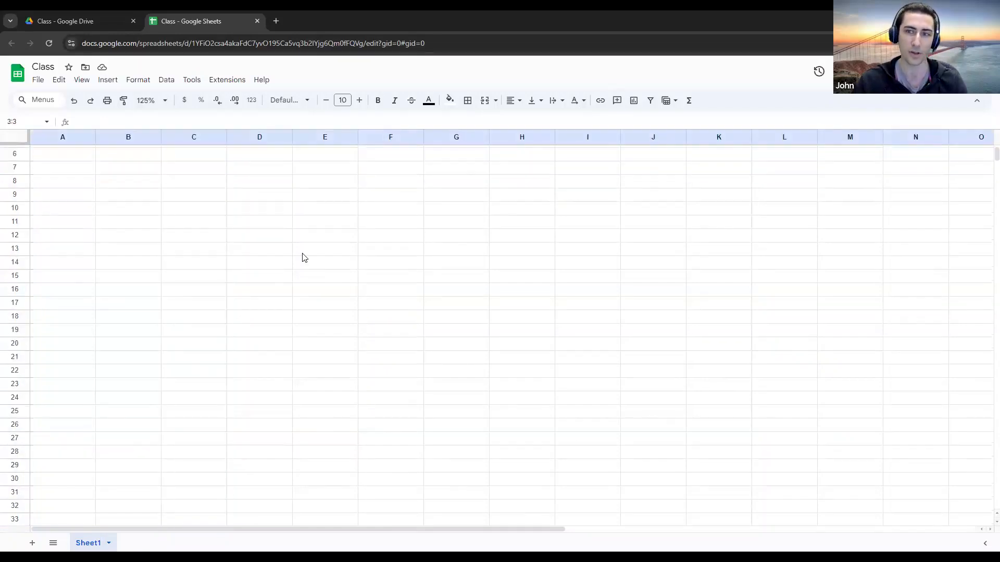
scroll(81, 208, "up", 2)
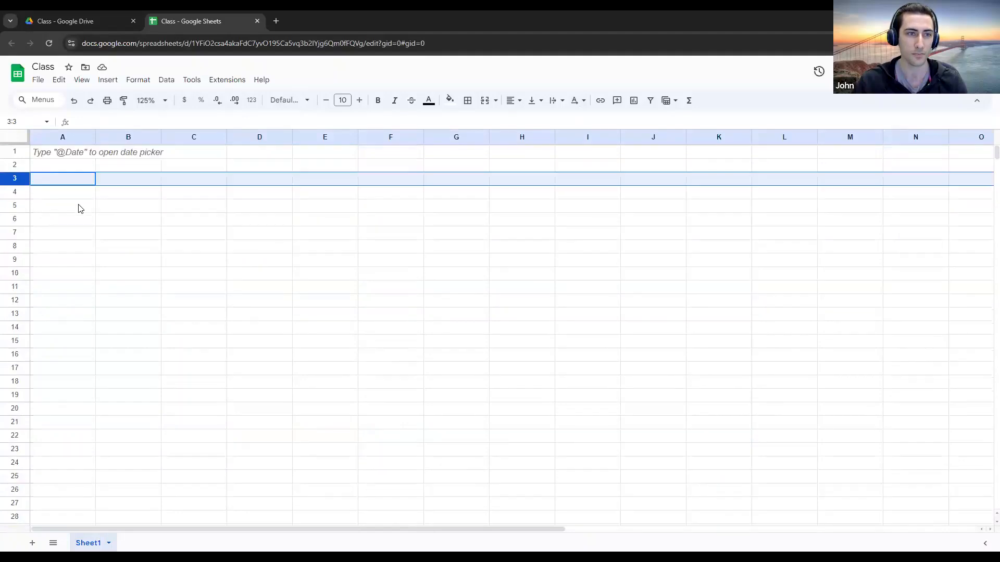
Enter the numbers 1, 2, 3 and 4 in cells A1 to A4
left_click(70, 155)
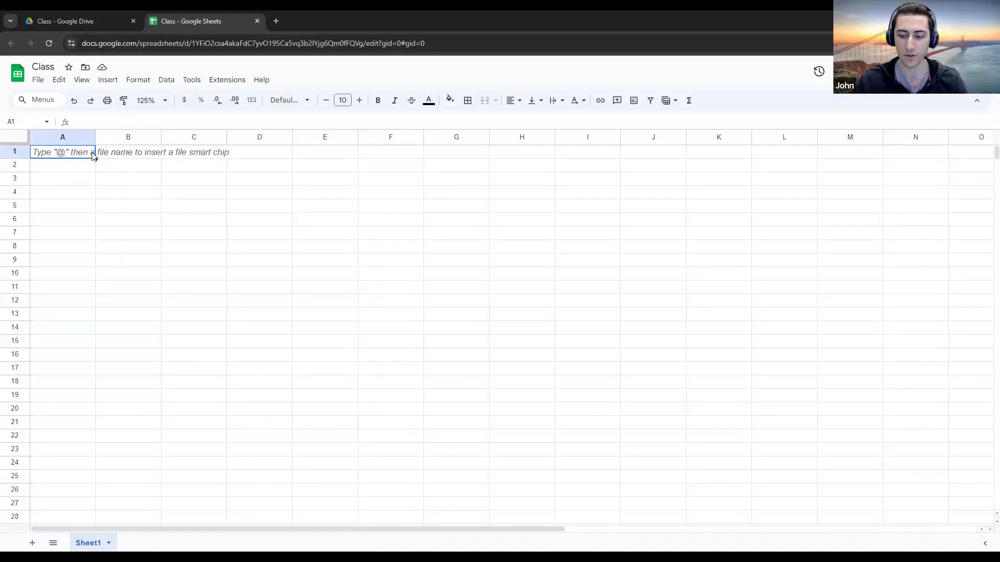
type("1")
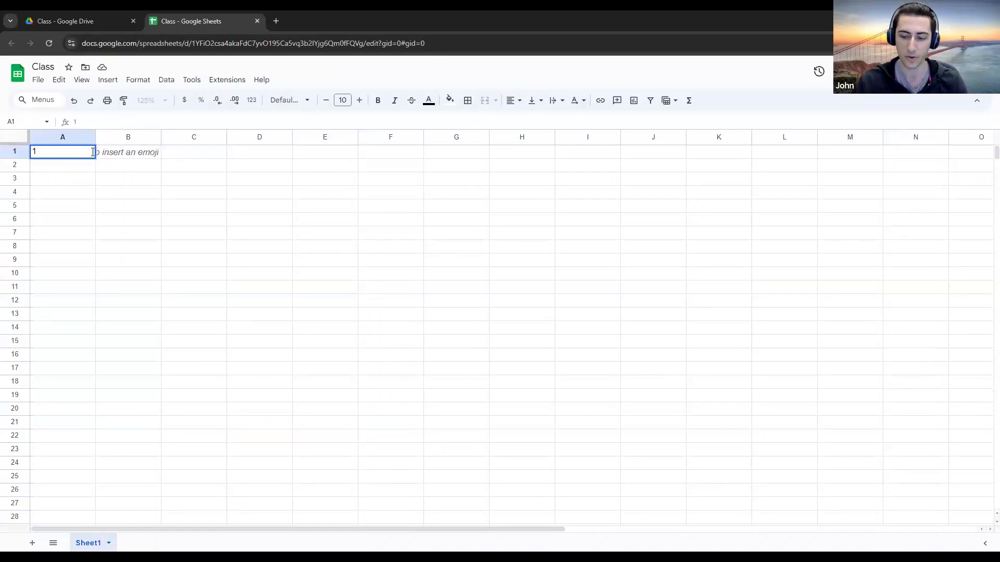
left_click(61, 170)
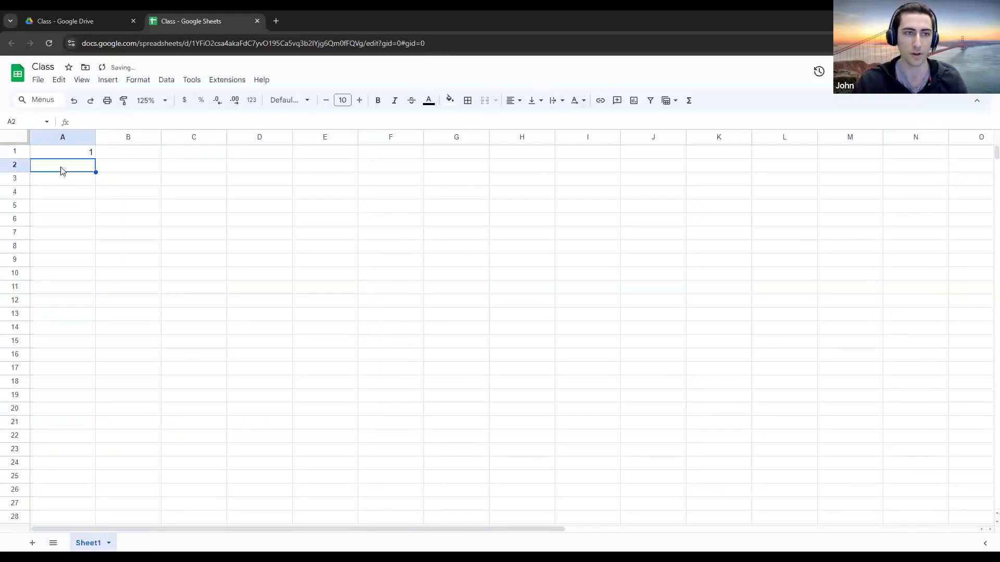
type("2")
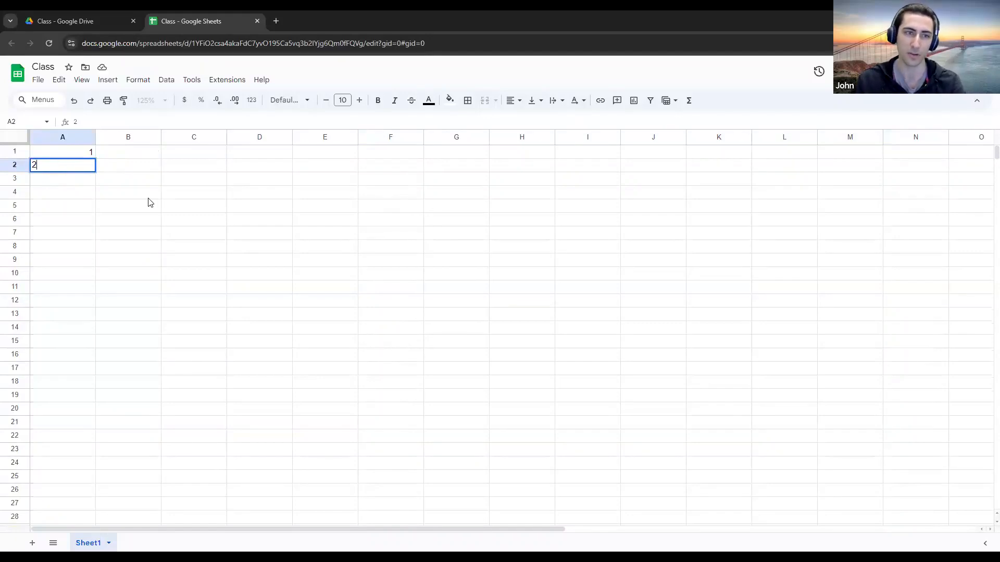
left_click(65, 184)
type("3")
key("Return")
type("4")
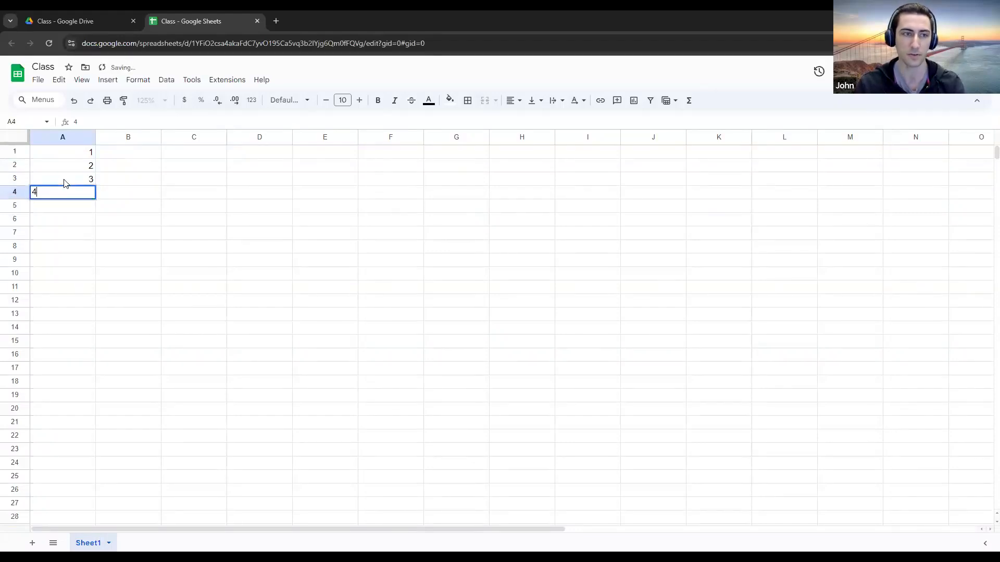
key("Up")
Move the cell selection through the numbers in column A and the neighbouring cells of column B
key("Up")
key("Up")
key("Down")
key("Down")
key("Right")
key("Down")
key("Left")
key("Up")
key("Up")
key("Up")
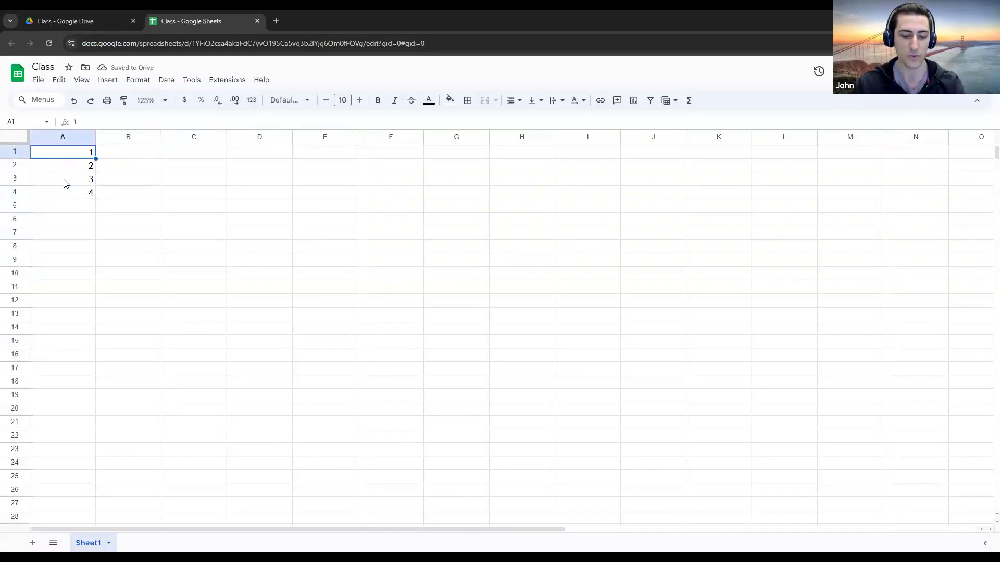
key("Right")
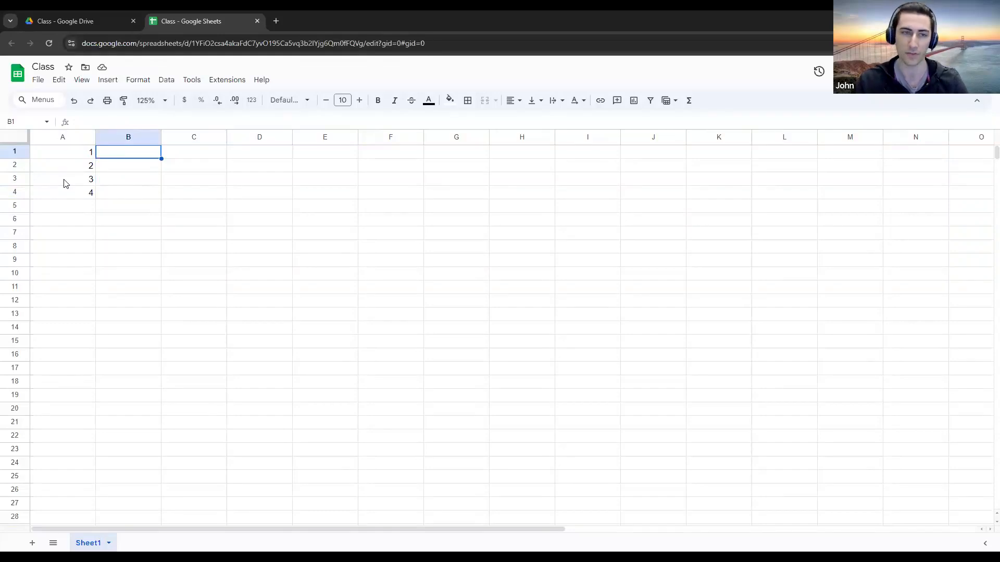
left_click(134, 166)
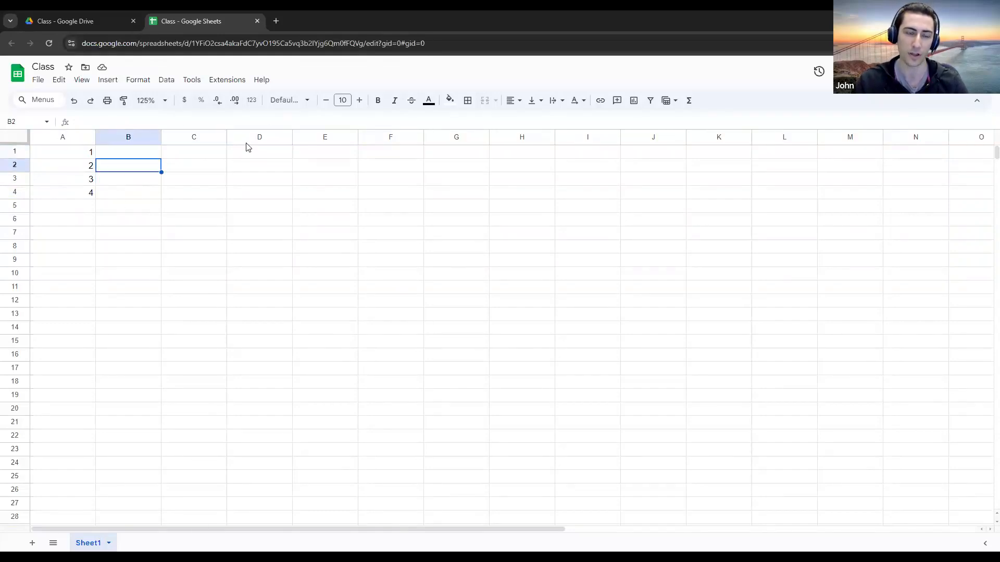
Enter the text abc in cell B1 and xyz in cell B2
left_click(139, 152)
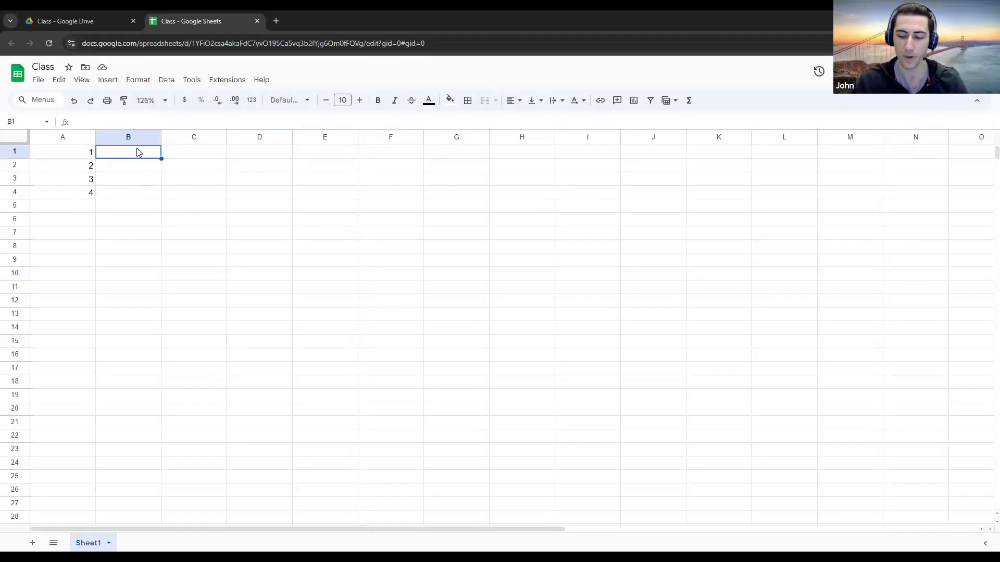
type("abc")
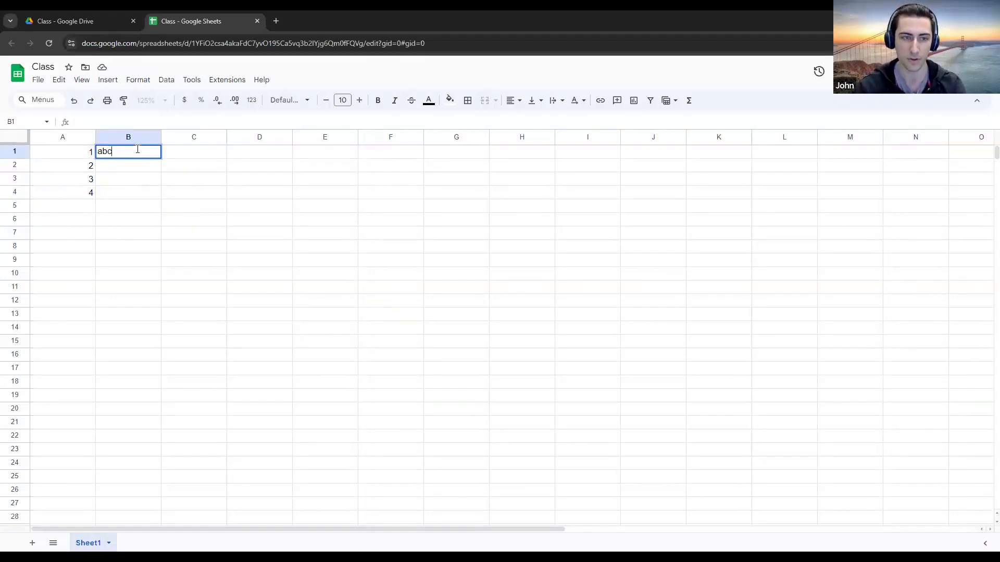
key("Return")
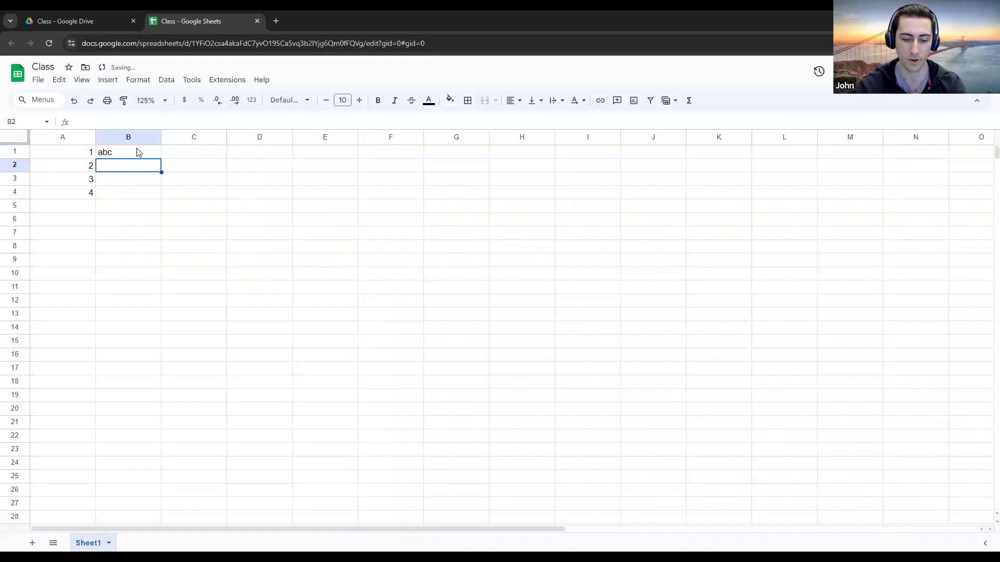
type("xyz")
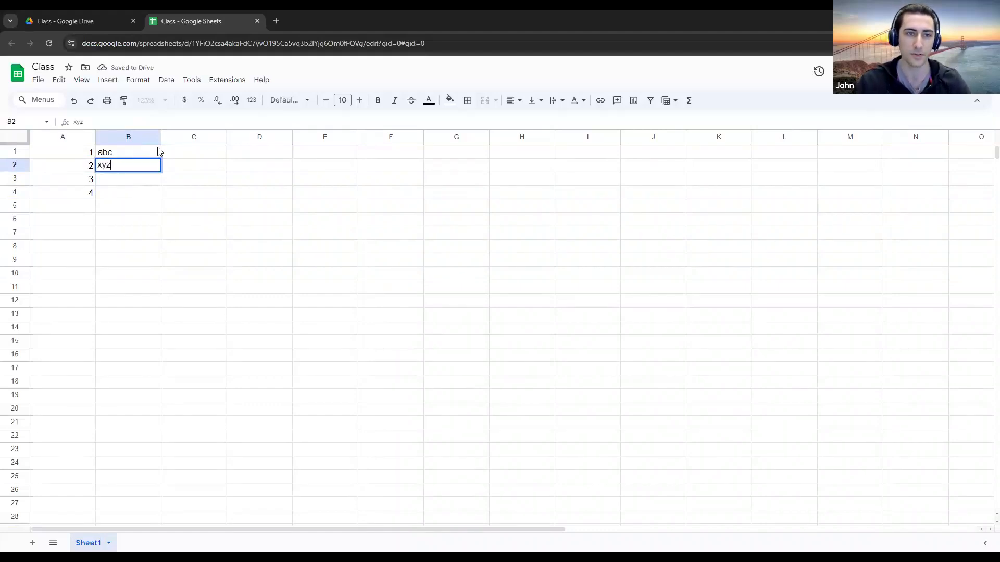
Enter the date 9/21/24 in cell C1 and reselect that cell
left_click(188, 159)
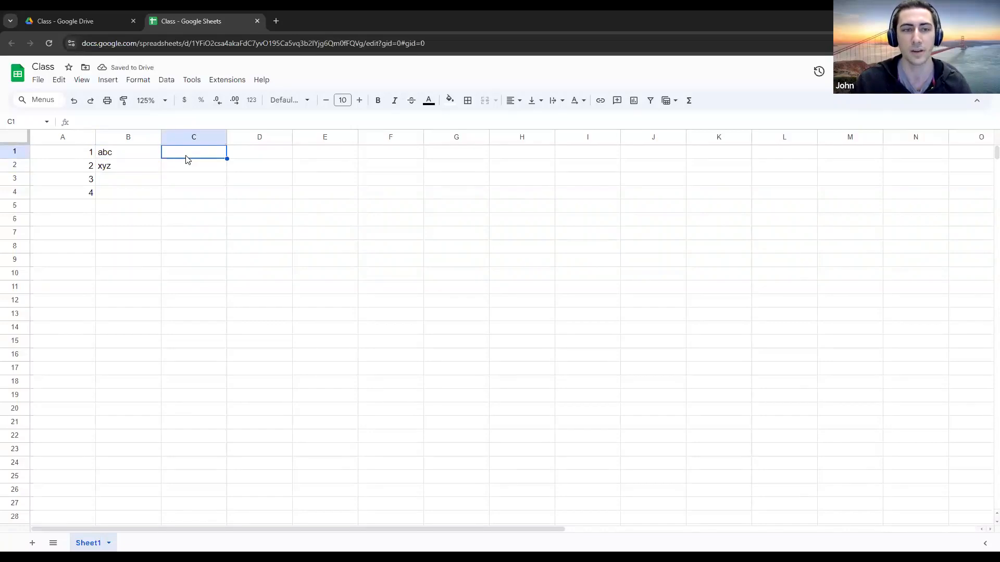
type("9/21/24")
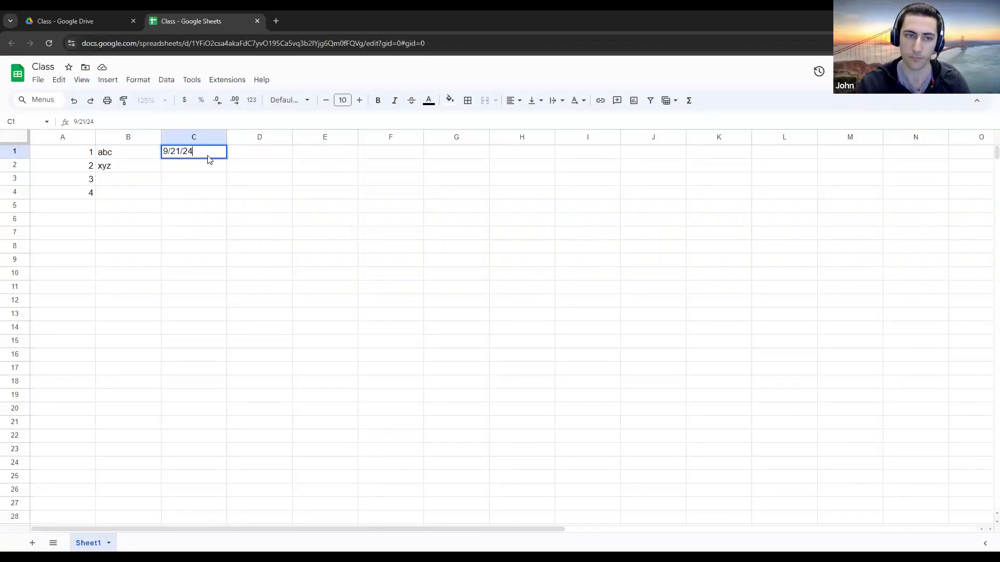
key("Return")
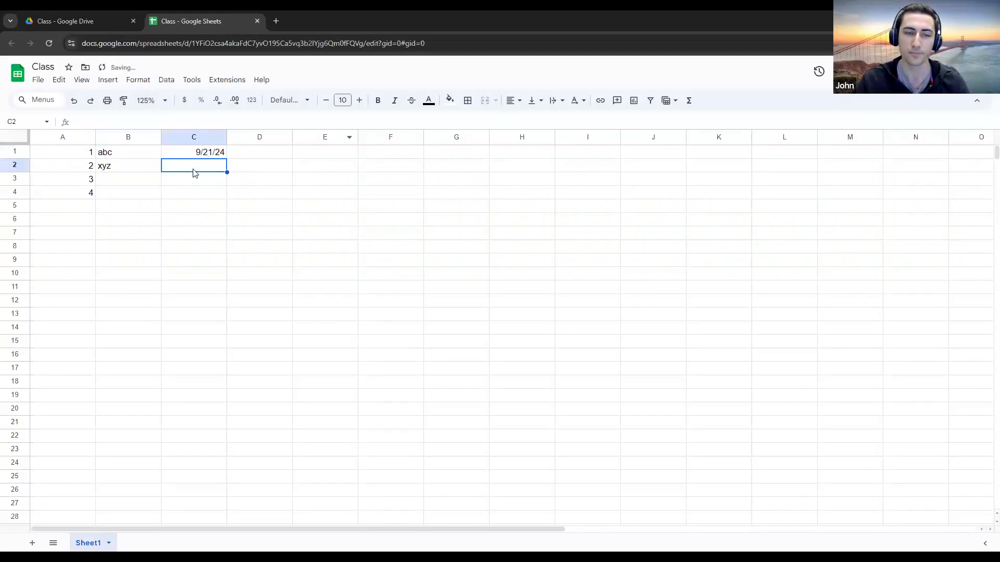
left_click(187, 150)
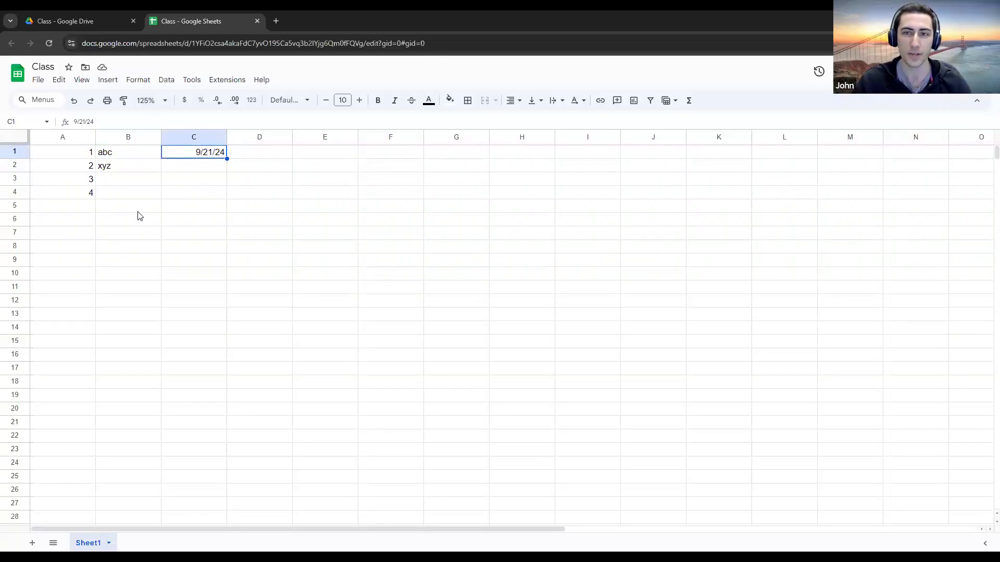
left_click_drag(78, 156, 78, 194)
left_click(81, 157)
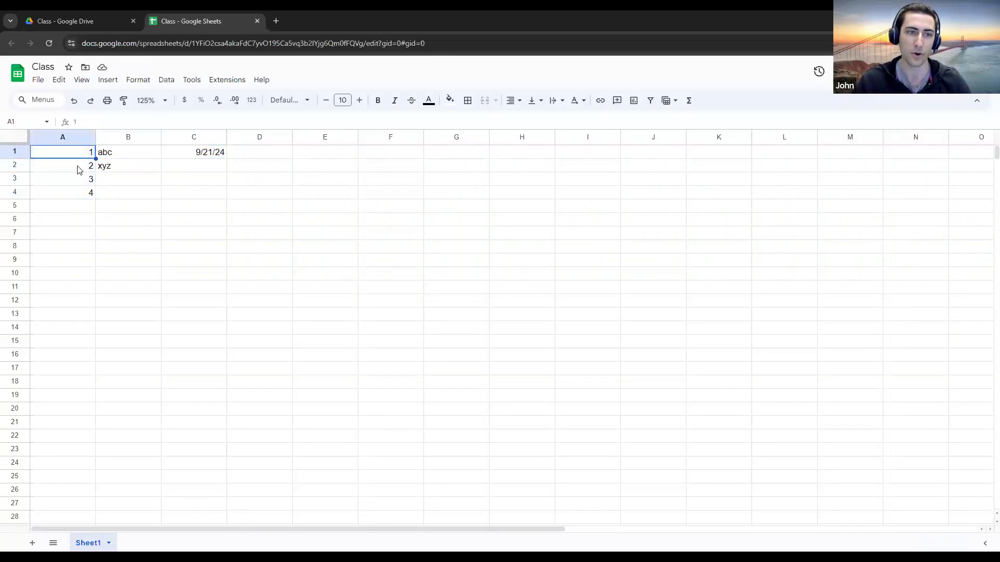
left_click(78, 168)
left_click(77, 180)
left_click(76, 194)
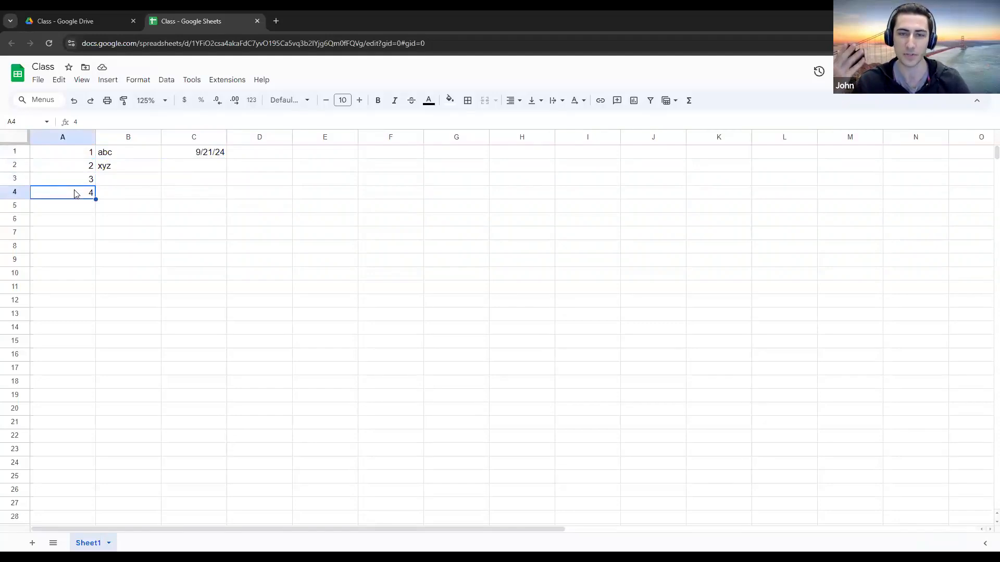
scroll(76, 194, "down", 1)
scroll(76, 194, "up", 1)
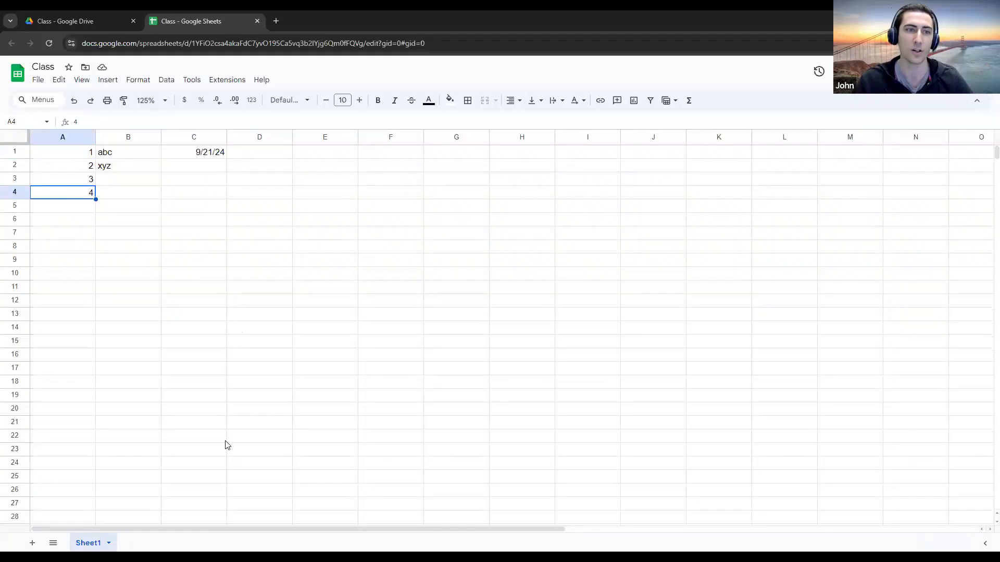
Extend the number series in cells A1 to A4 down column A to row 25 with autofill
left_click_drag(69, 154, 70, 196)
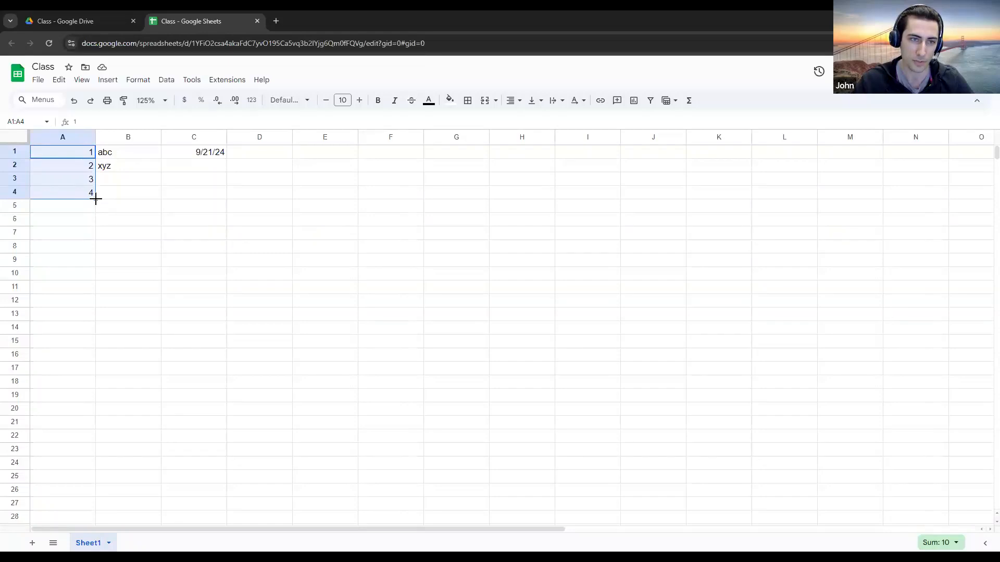
left_click_drag(95, 200, 83, 450)
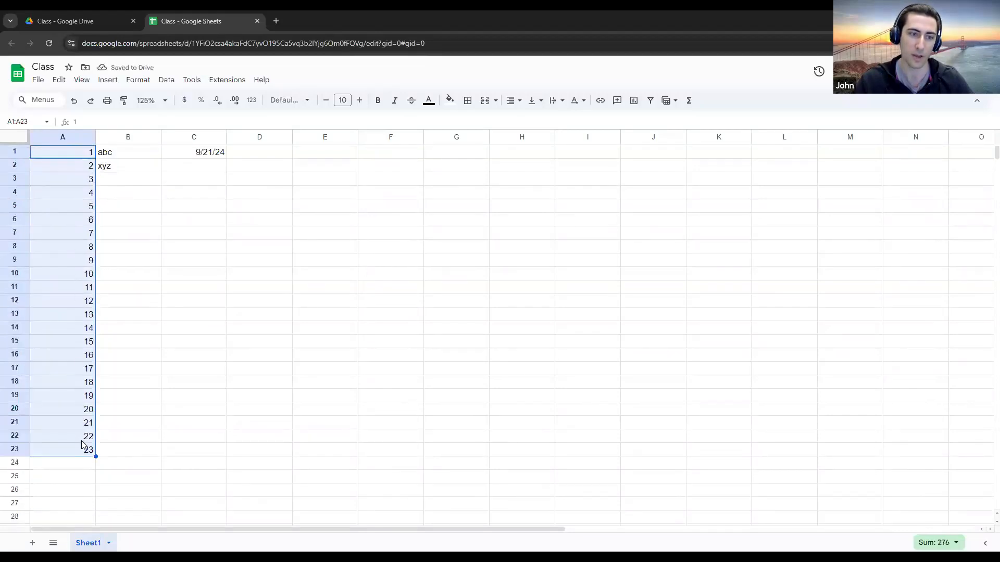
left_click_drag(96, 457, 114, 476)
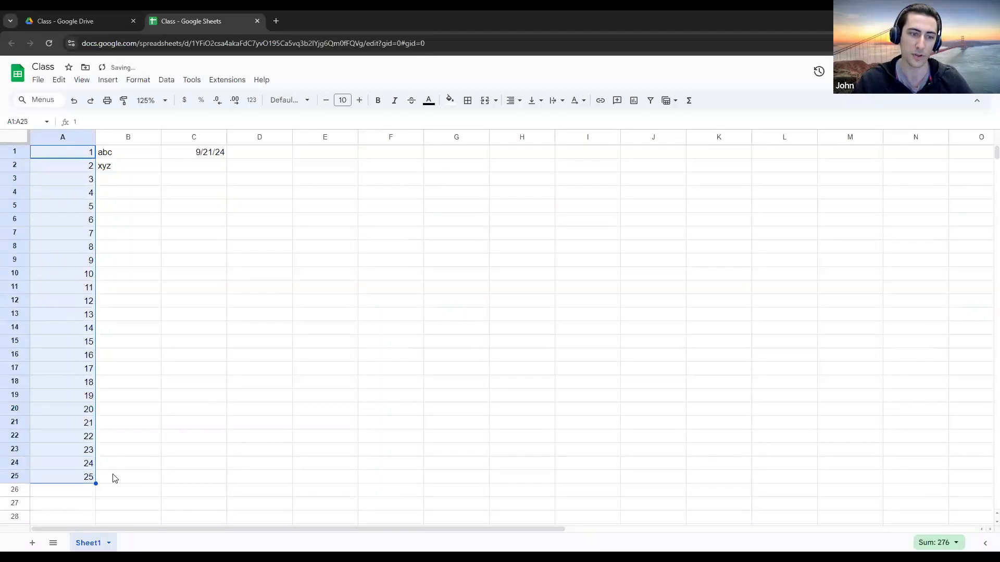
left_click(121, 262)
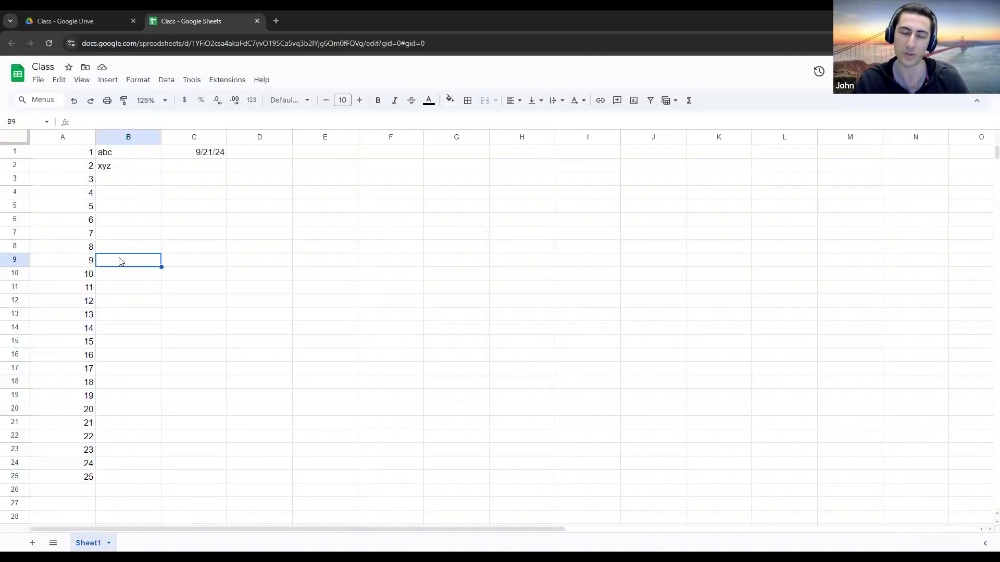
Autofill the date in cell C1 down column C to row 25 as consecutive days
left_click(200, 153)
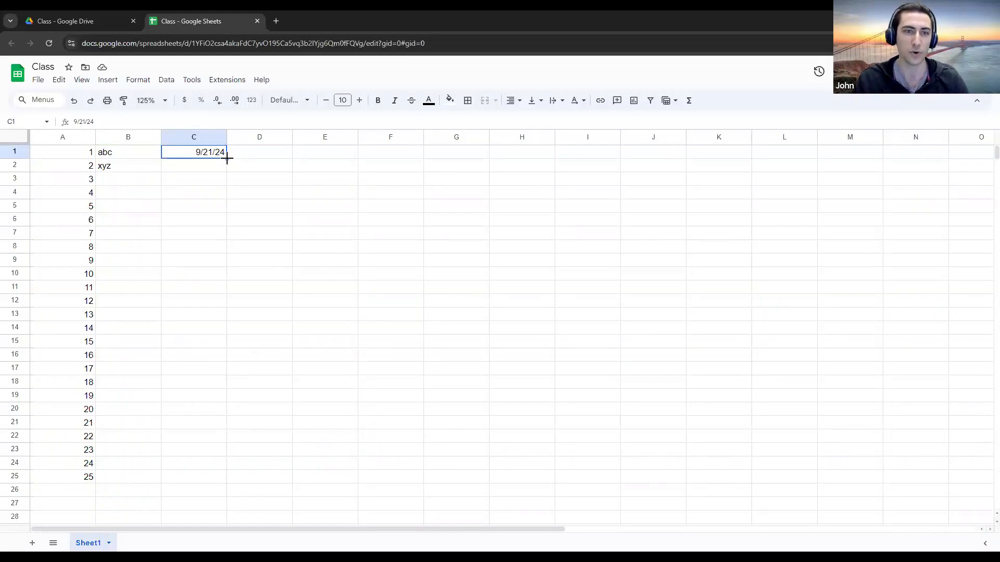
left_click_drag(227, 158, 214, 480)
left_click(212, 263)
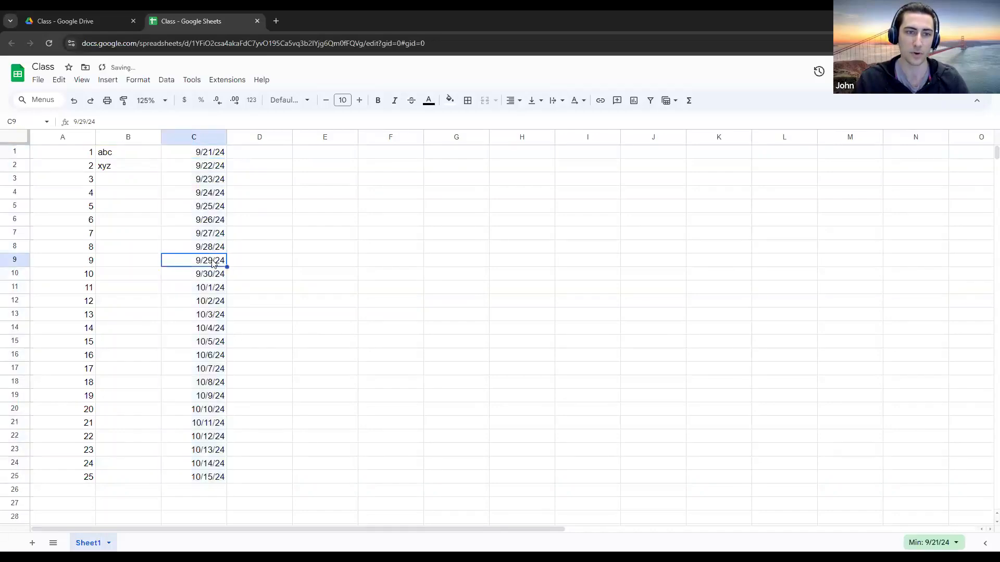
left_click(209, 276)
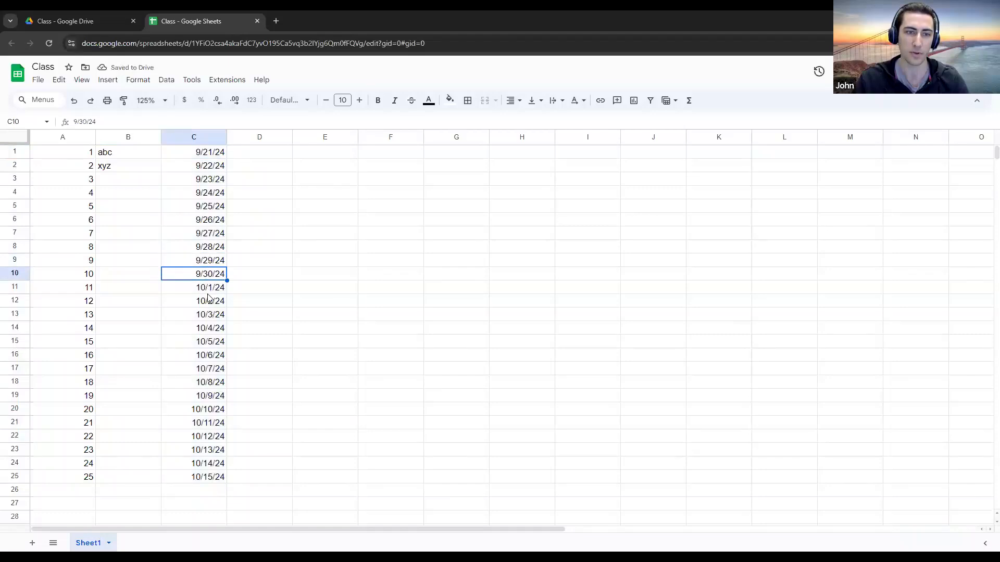
left_click(199, 289)
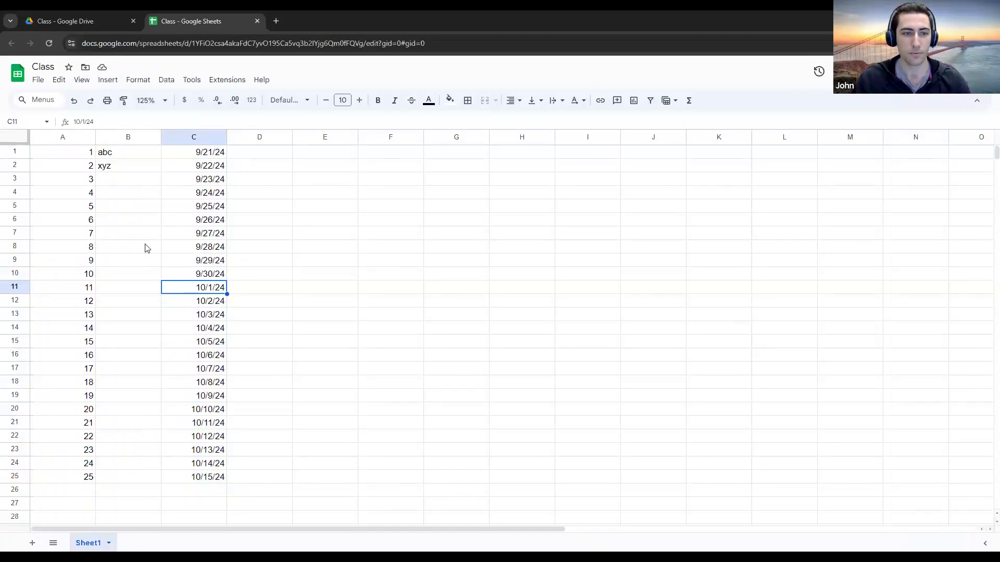
left_click_drag(76, 223, 73, 255)
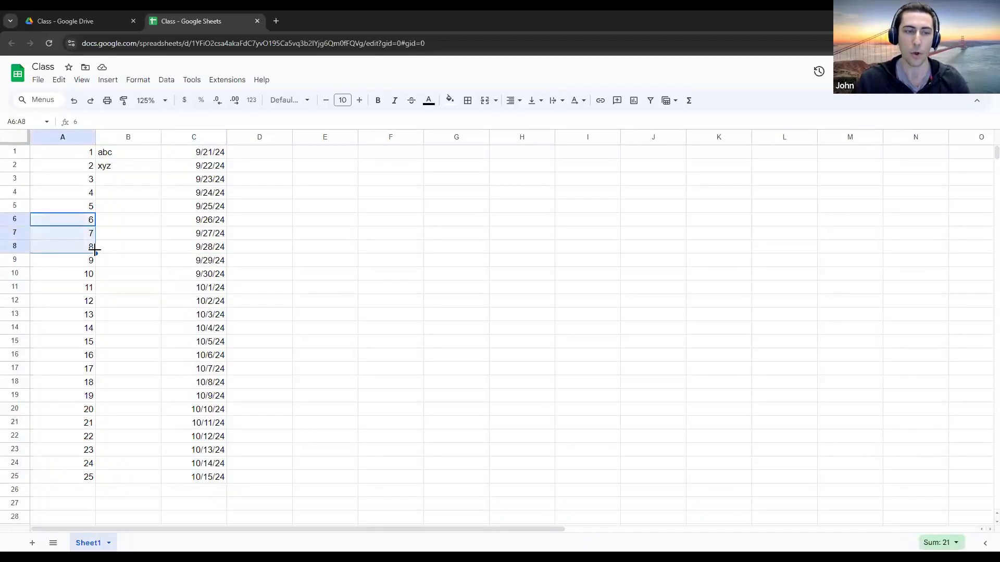
left_click(122, 287)
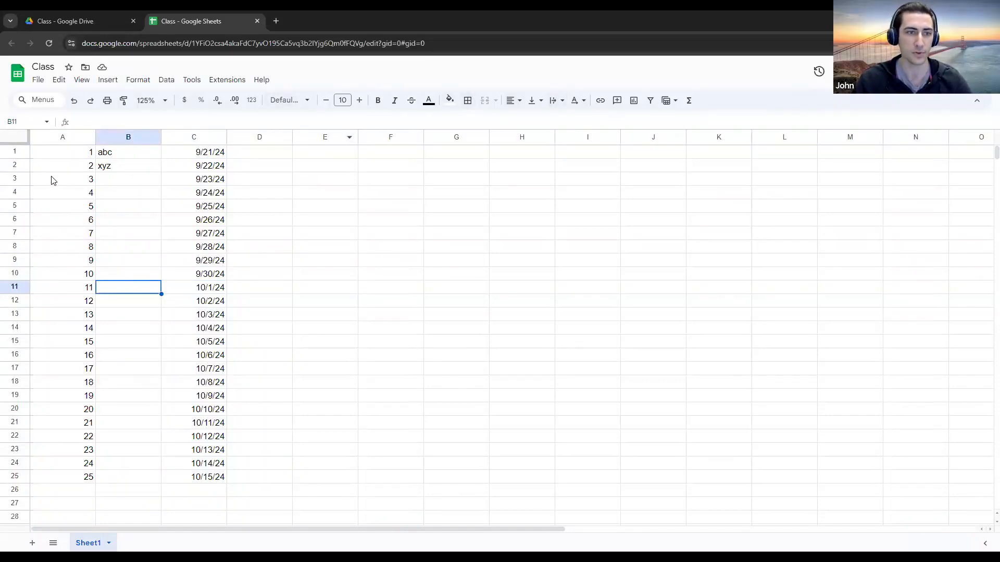
Make the text abc in cell B1 bold
left_click(126, 153)
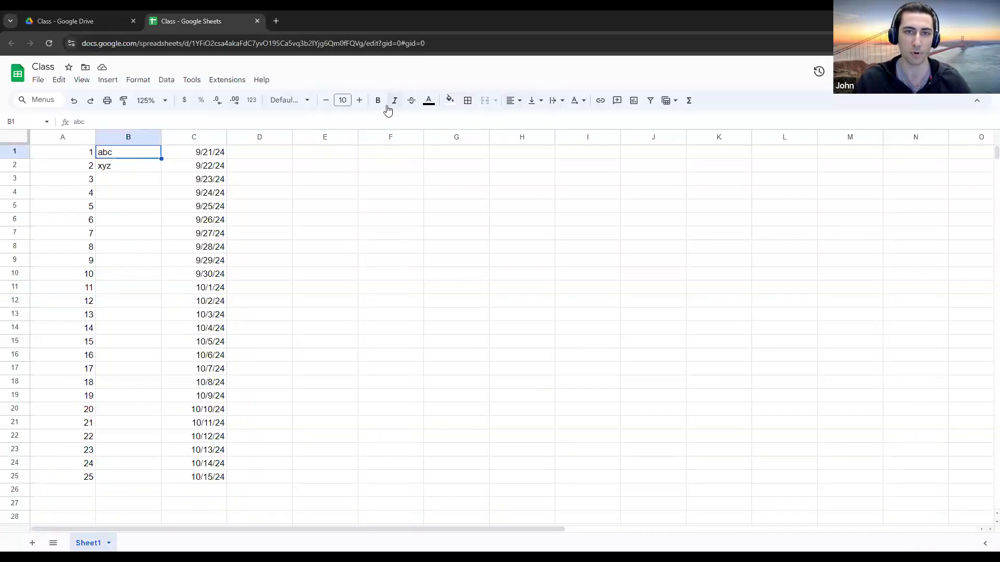
left_click(378, 101)
left_click(129, 168)
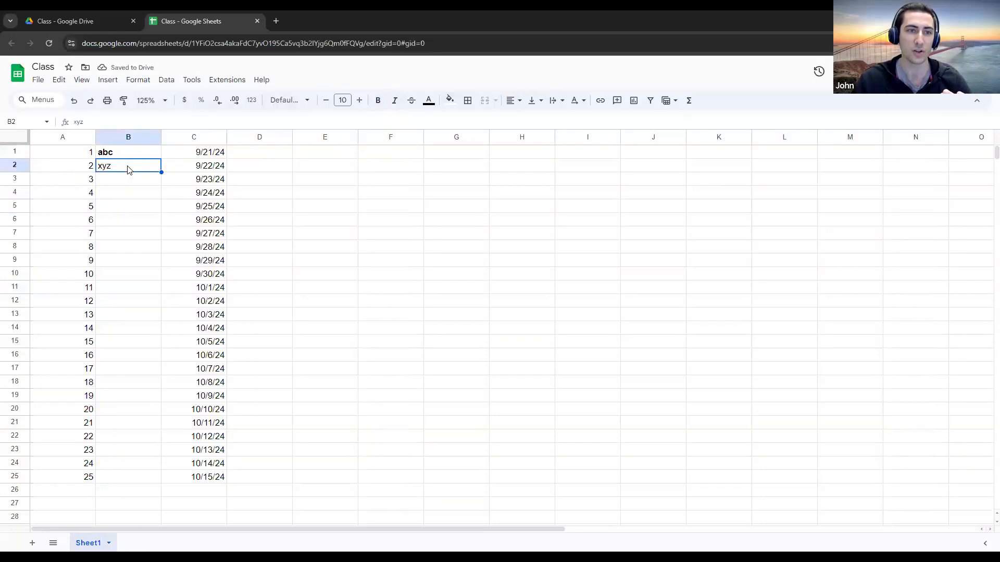
Give cell B1 a light yellow-orange fill color
left_click(128, 152)
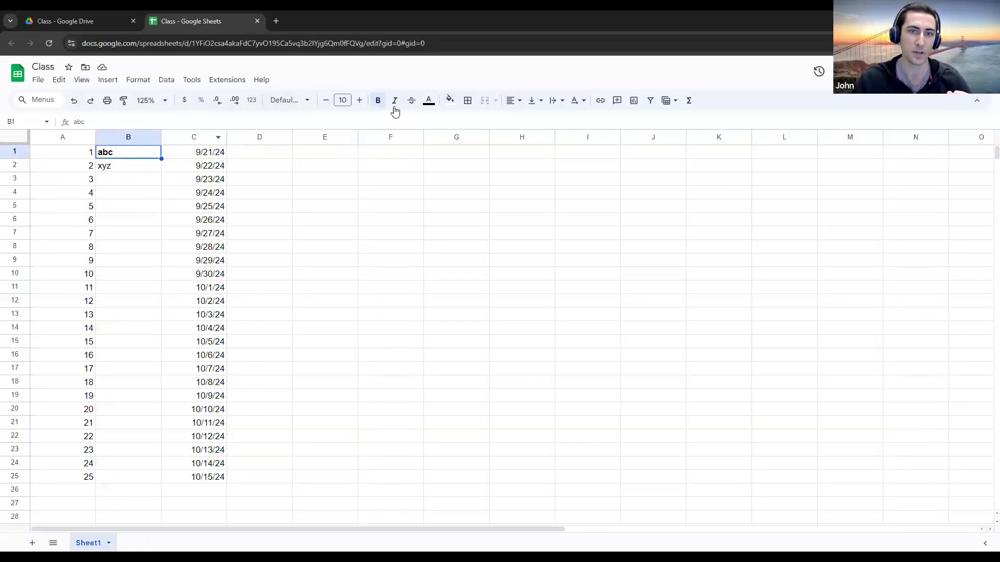
left_click(450, 101)
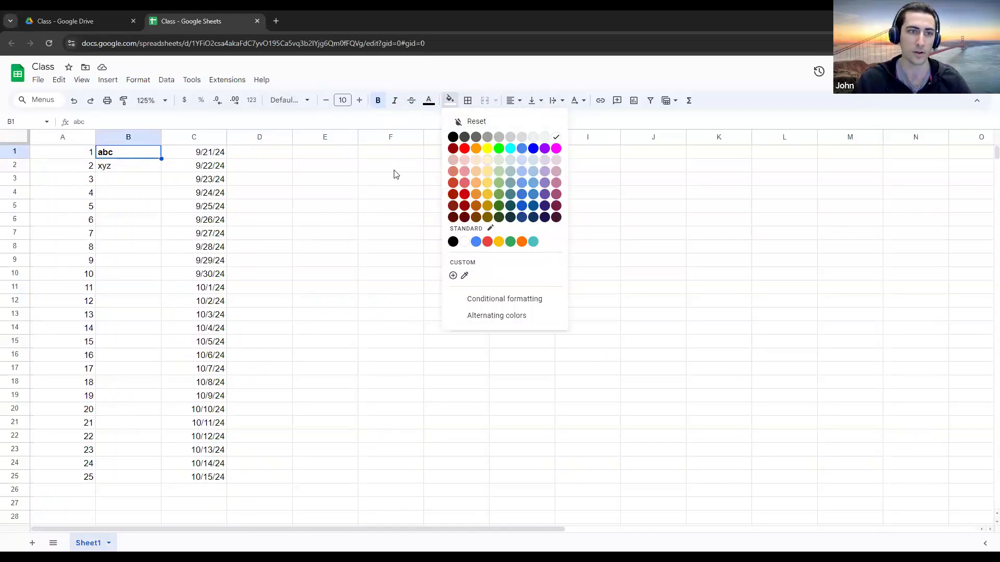
left_click(272, 170)
left_click(119, 157)
left_click(133, 167)
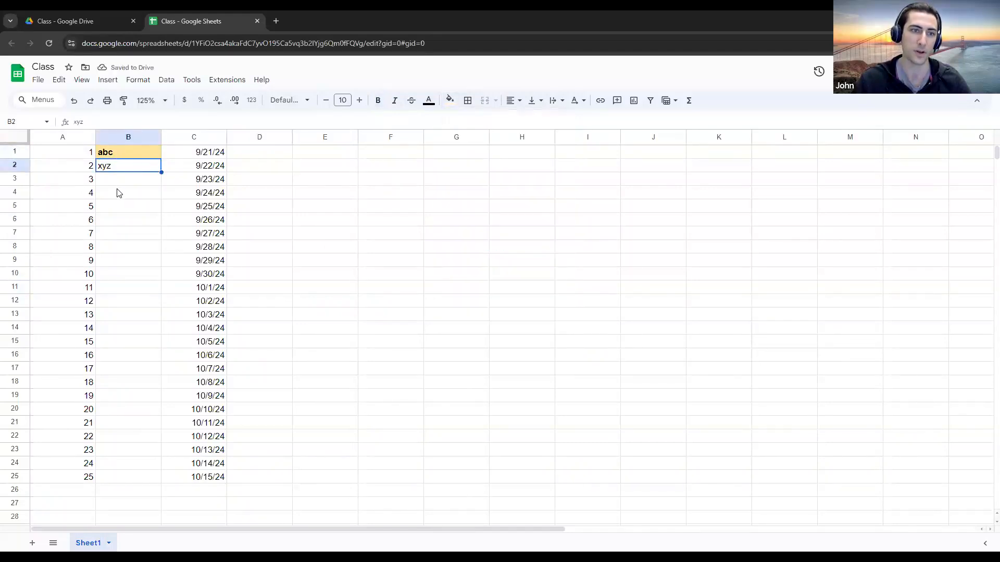
left_click(116, 192)
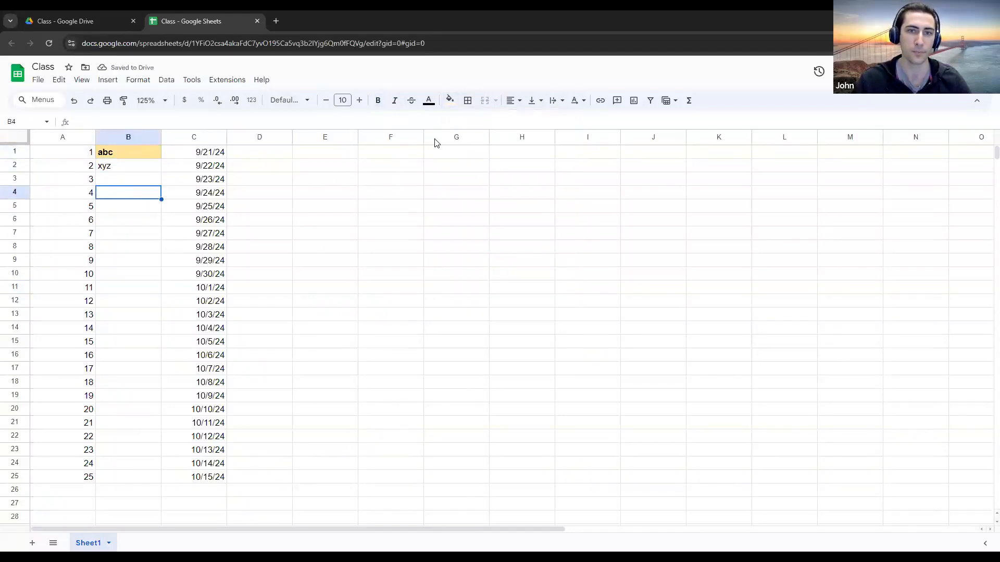
Add an outer border around cell B1
left_click(125, 156)
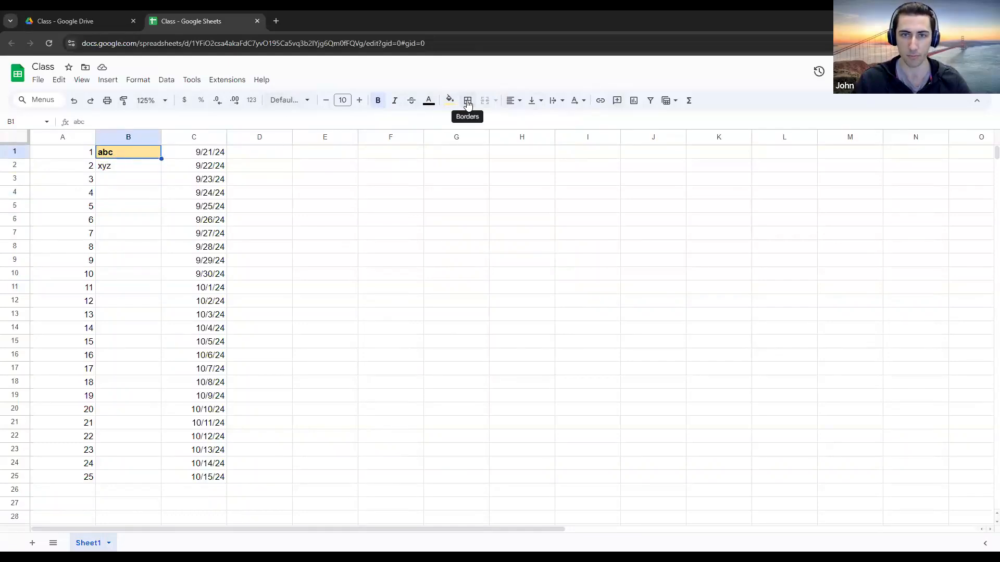
left_click(468, 104)
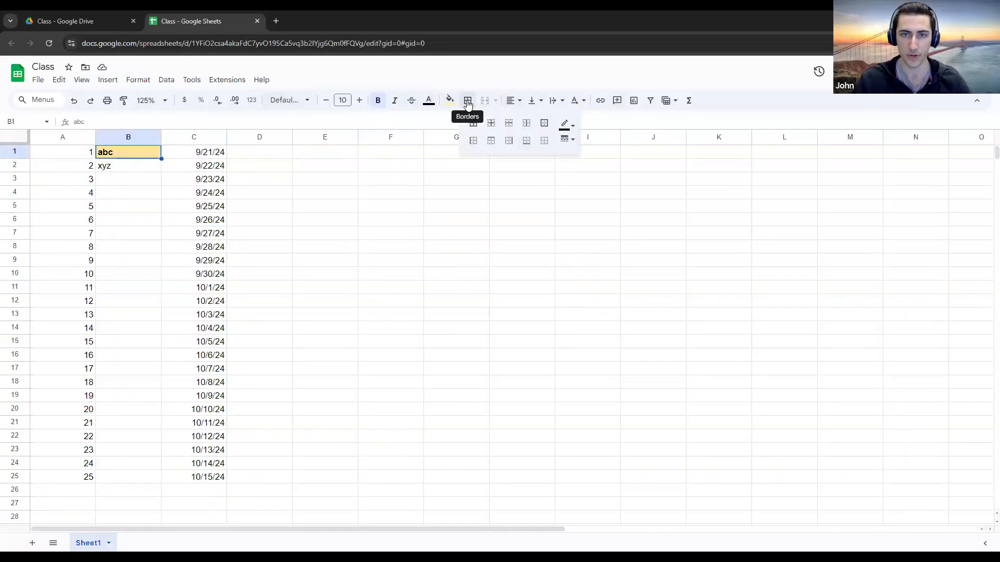
left_click(545, 126)
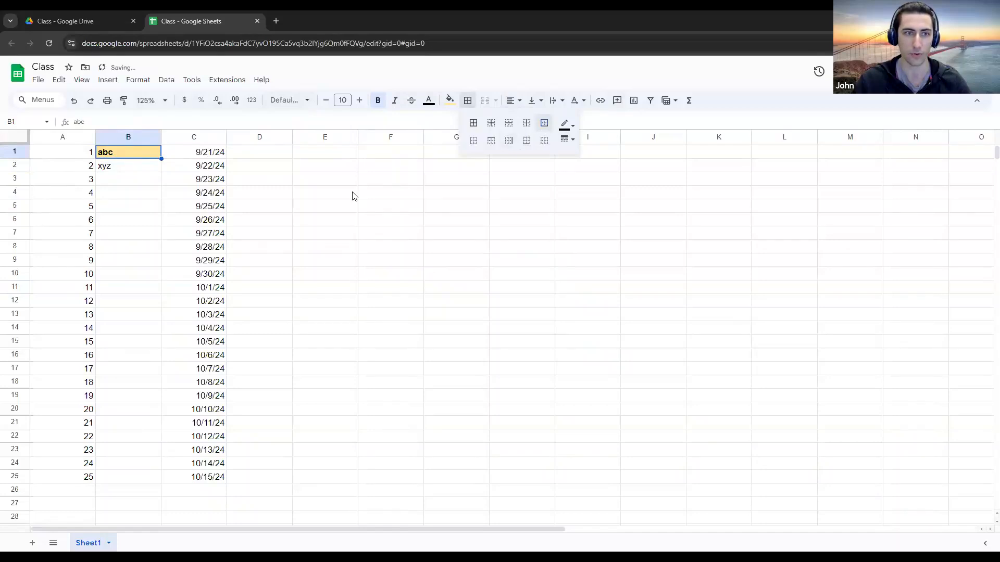
left_click(343, 194)
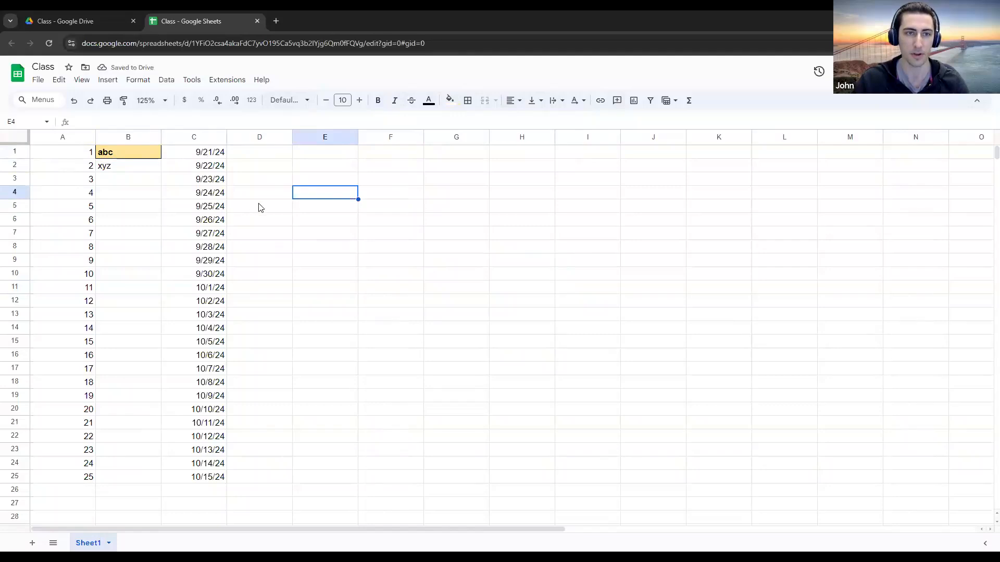
Enlarge the browser page zoom to 200% and reset it to 100%
key("ctrl+plus")
key("ctrl+plus")
key("ctrl+plus")
key("ctrl+plus")
key("ctrl+plus")
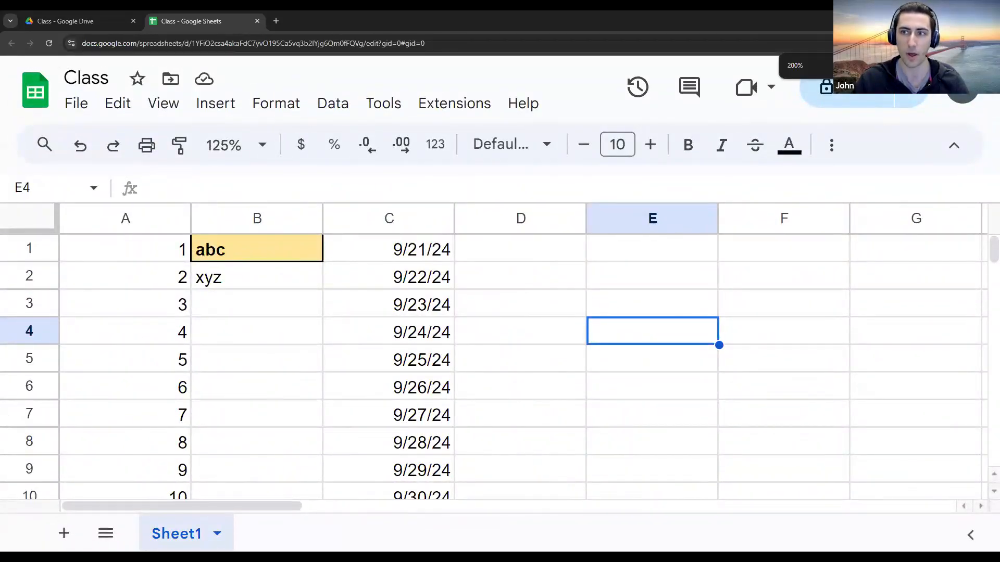
key("ctrl+0")
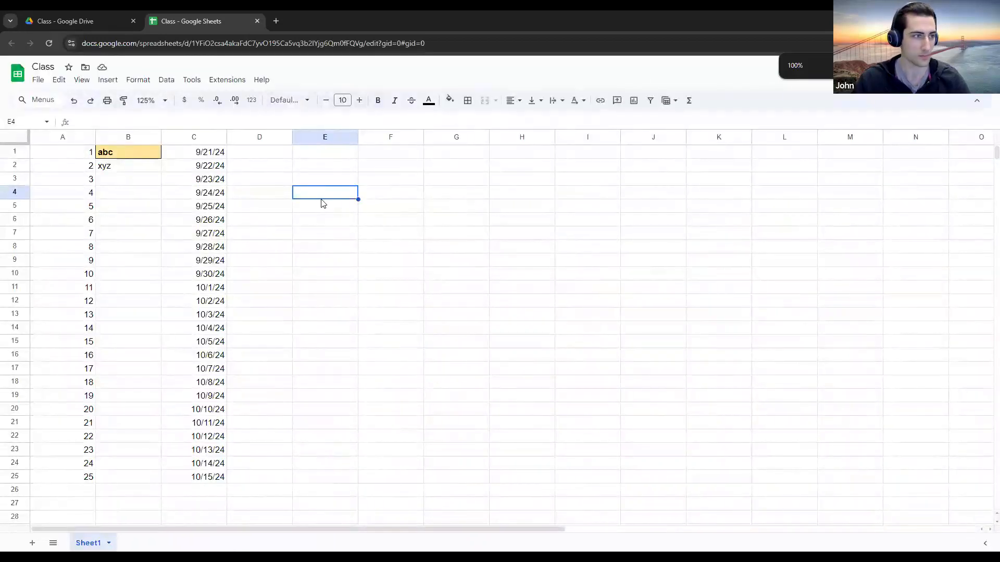
scroll(361, 348, "down", 1)
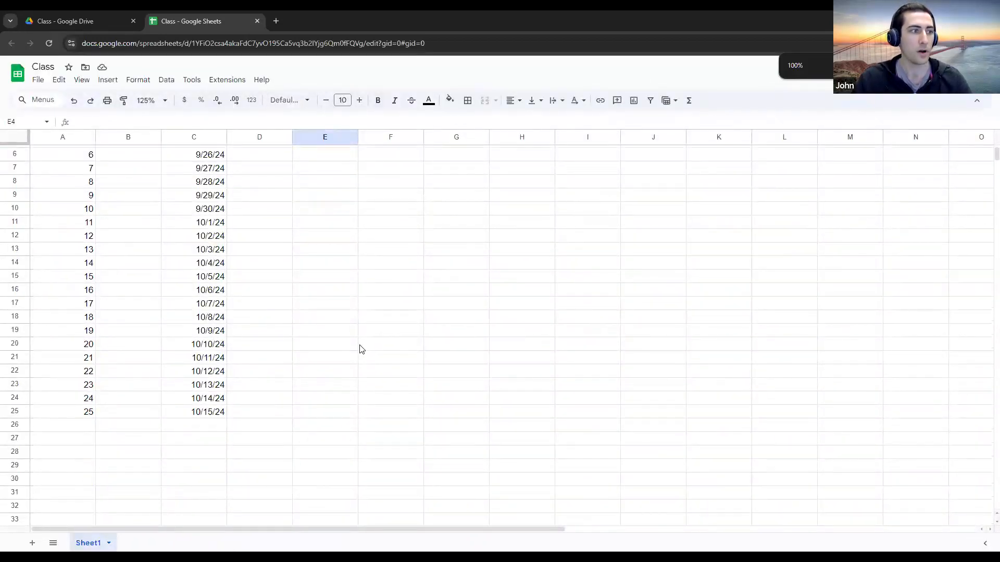
scroll(298, 228, "up", 1)
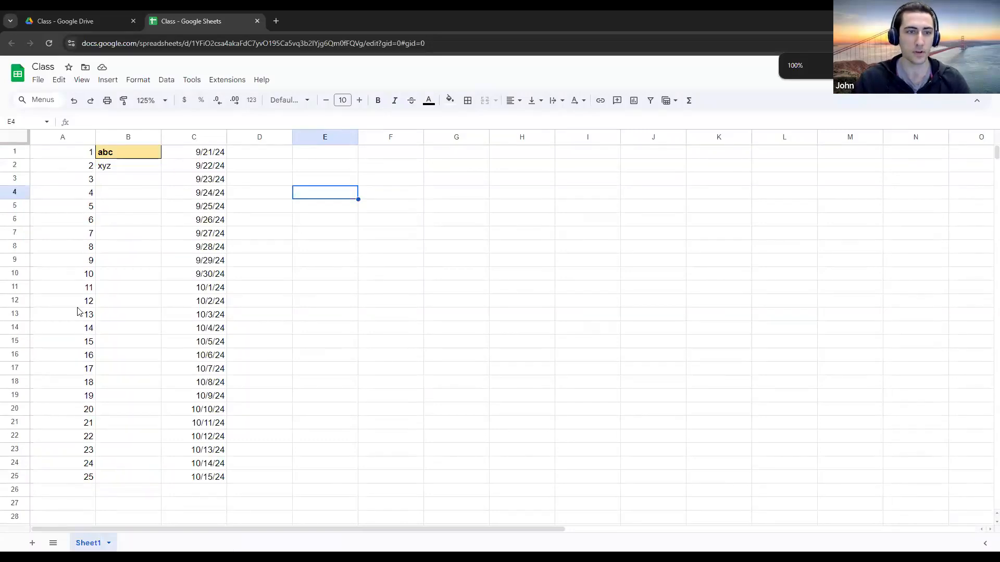
left_click_drag(65, 152, 74, 480)
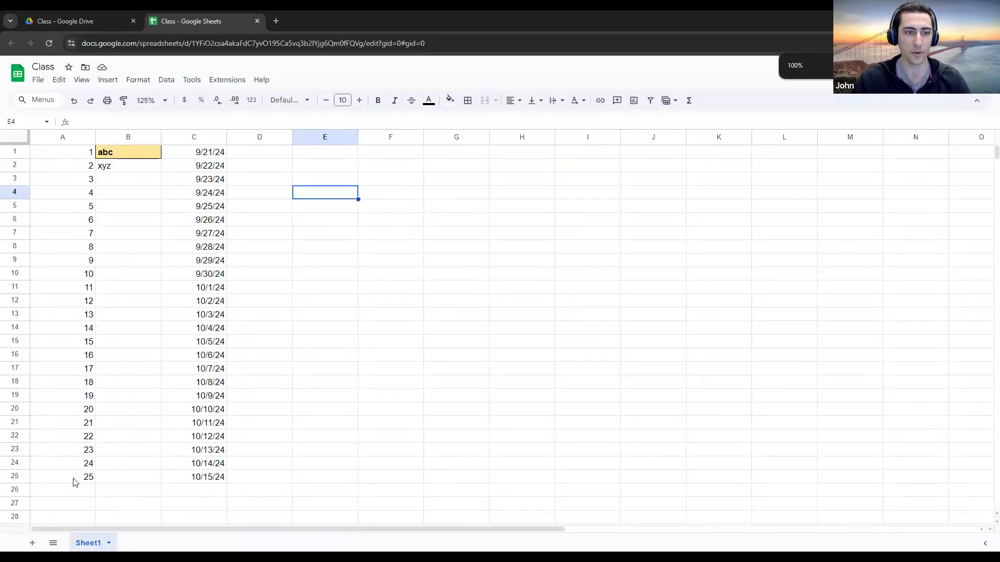
left_click(285, 219)
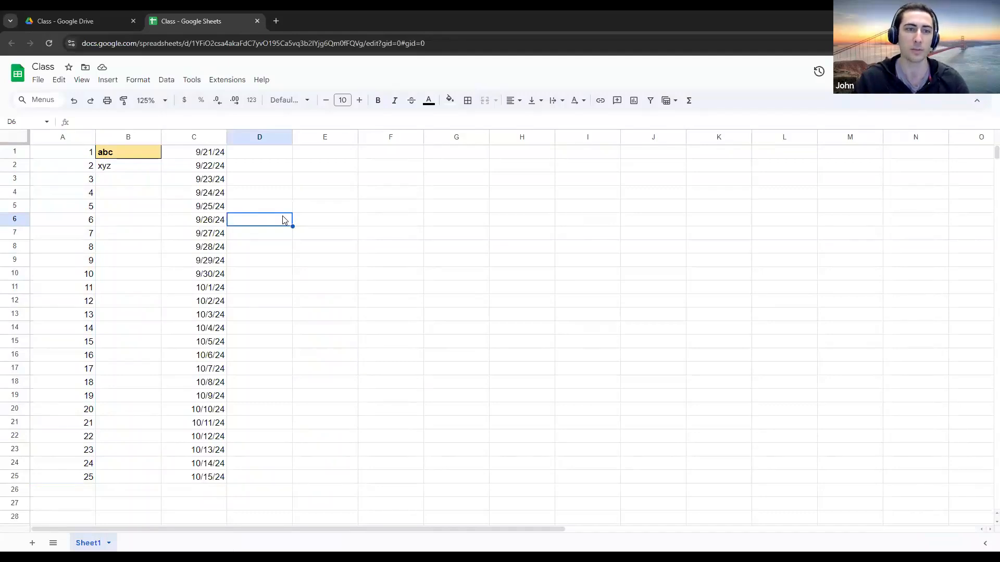
Enter the number 2 in cell E1 and 3 in cell E2
left_click(451, 154)
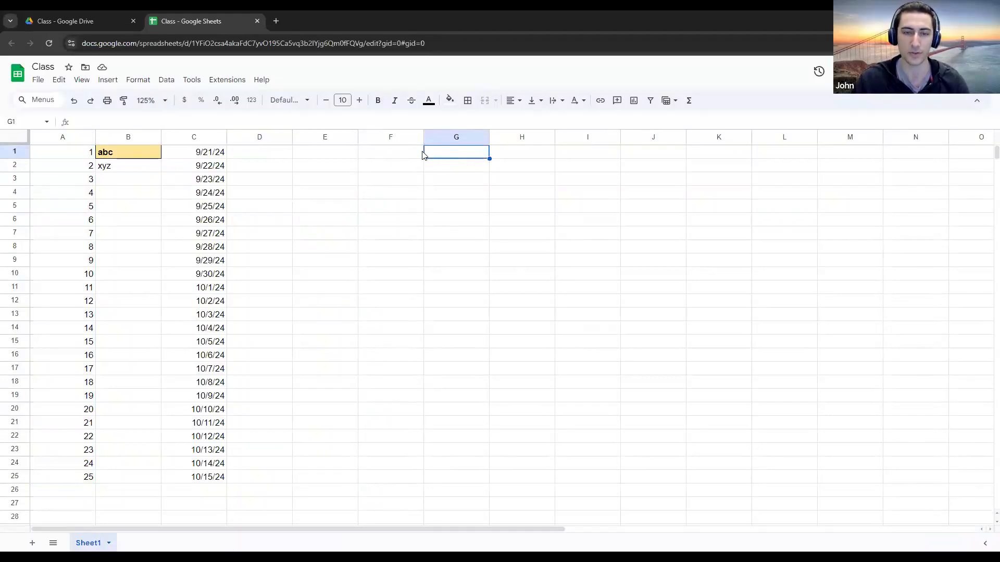
key("Left")
key("Left")
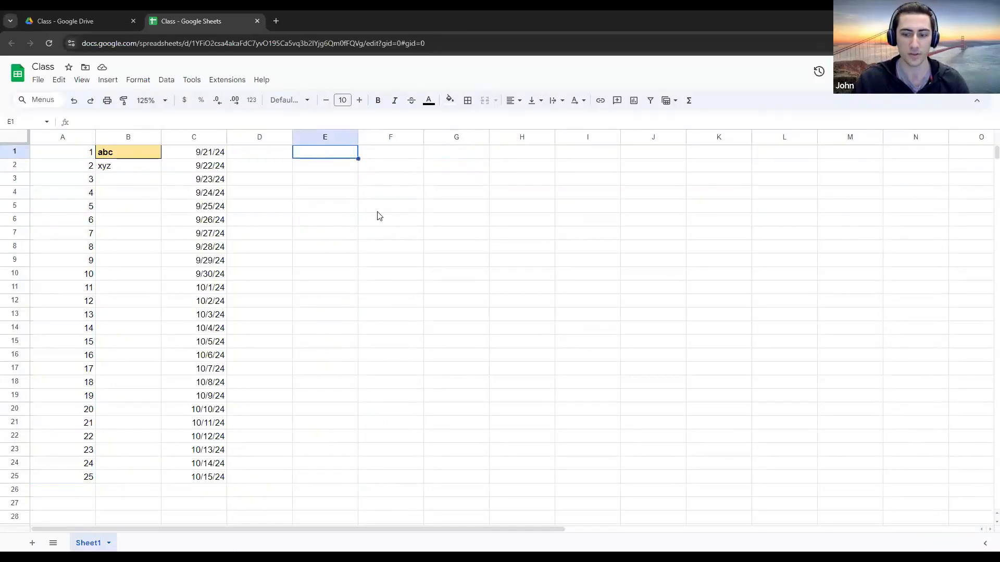
type("2")
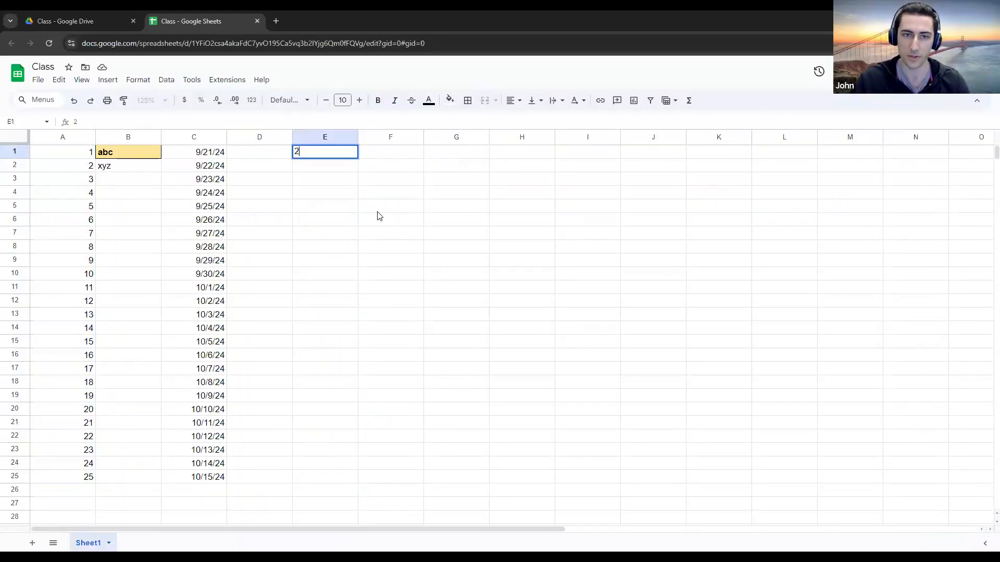
left_click(320, 172)
type("3")
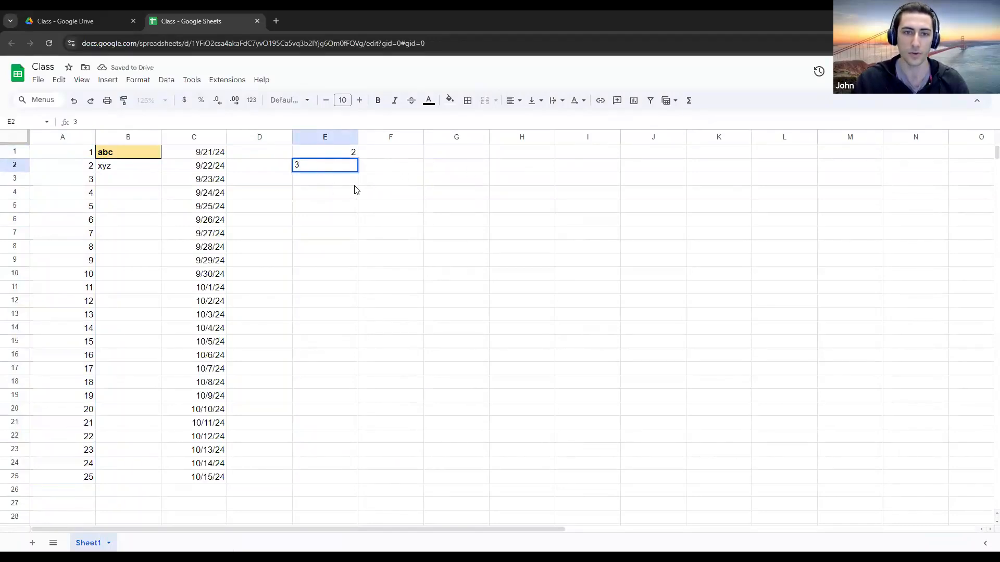
left_click(381, 182)
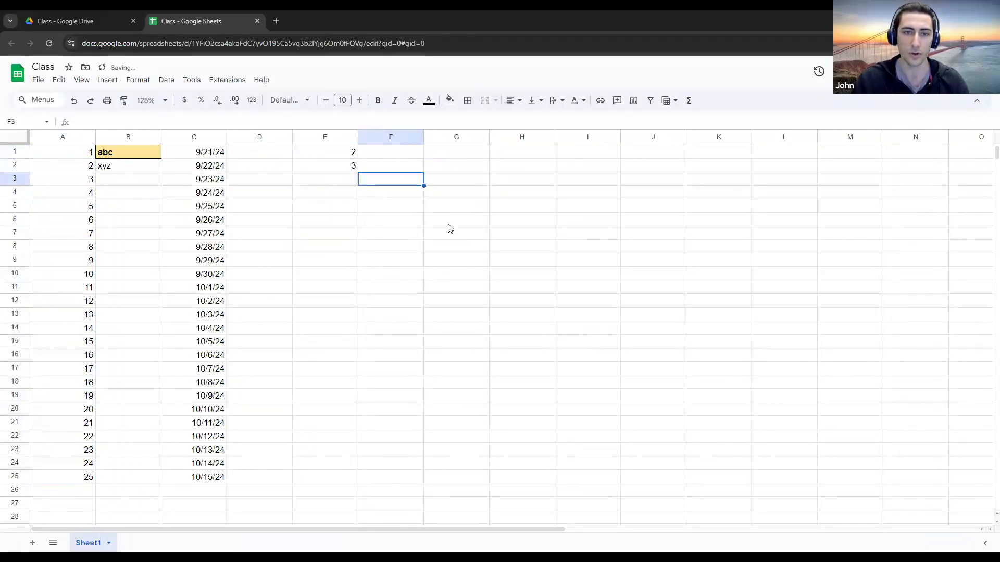
left_click(338, 154)
left_click(339, 168)
left_click(336, 152)
left_click(339, 170)
left_click(367, 182)
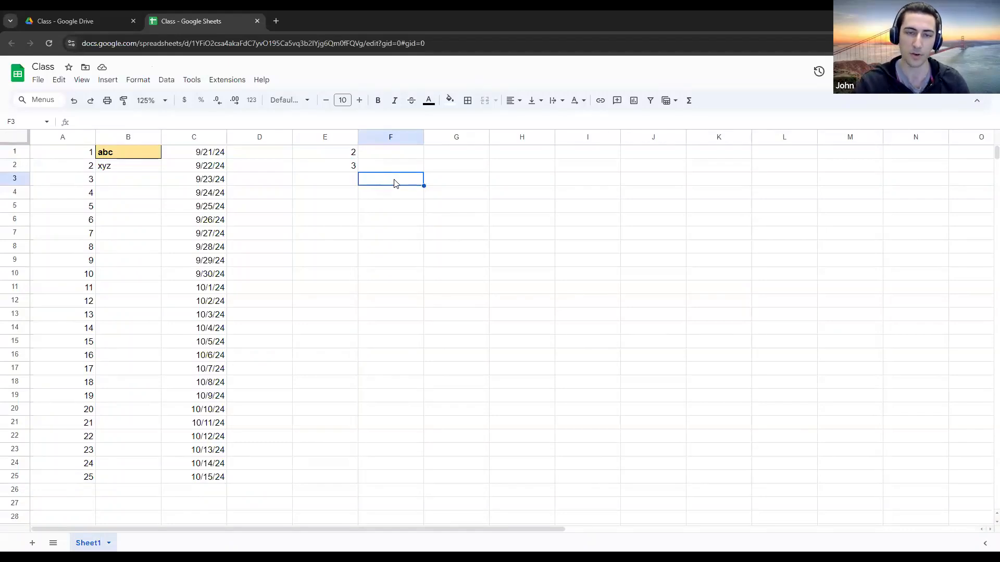
Enter the formula =E1+E2 in cell F3 to add the two numbers in column E
type("=")
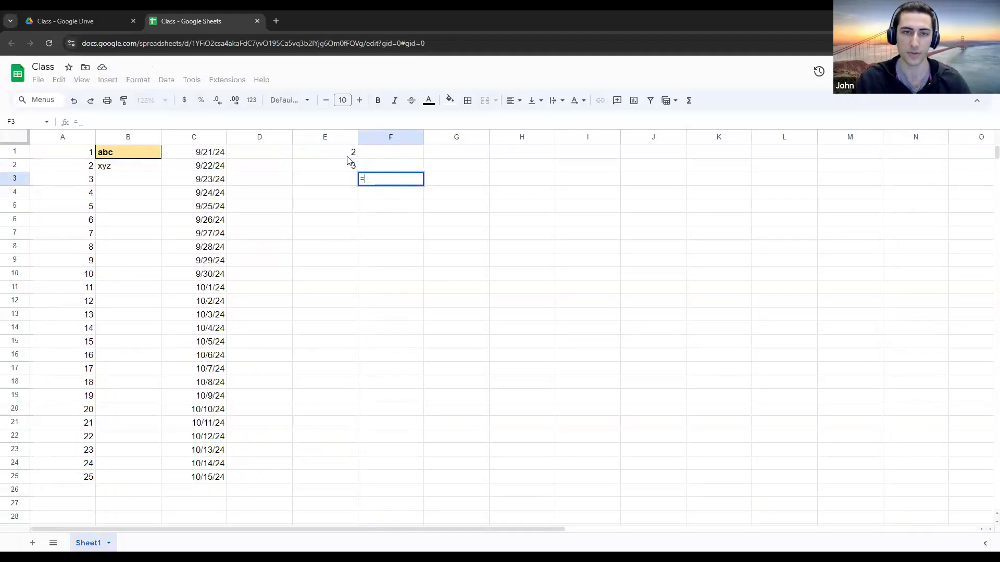
left_click(332, 153)
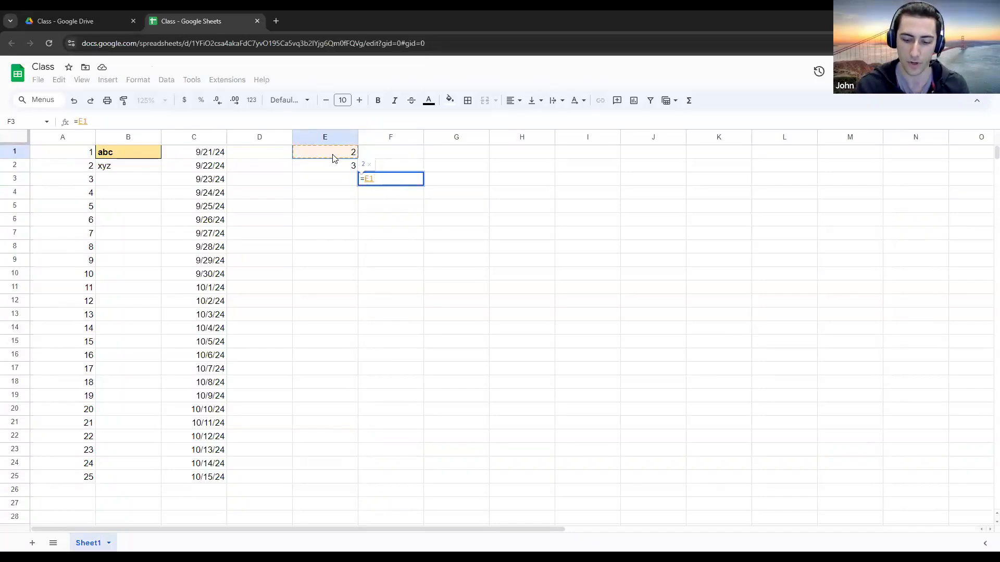
type("+")
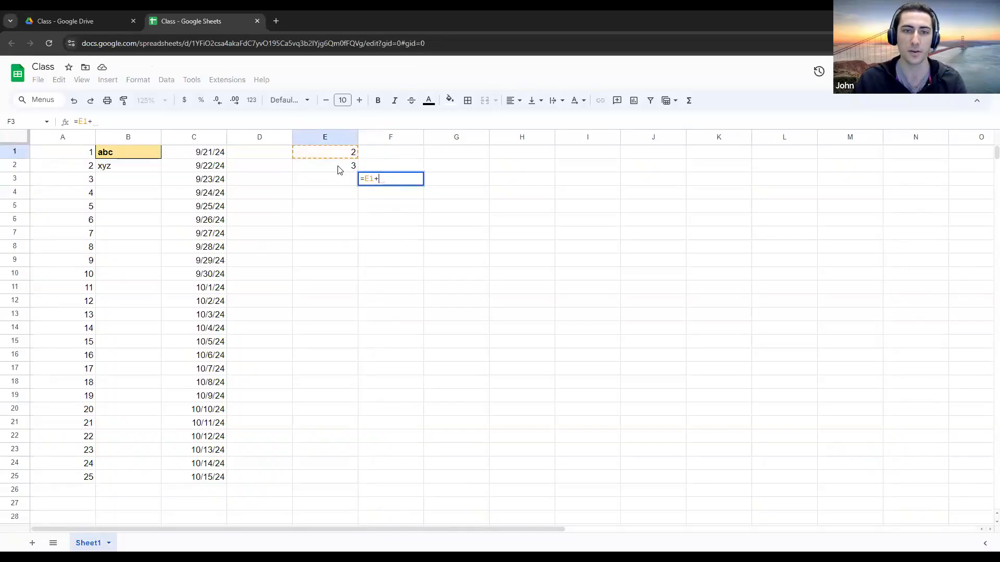
left_click(338, 169)
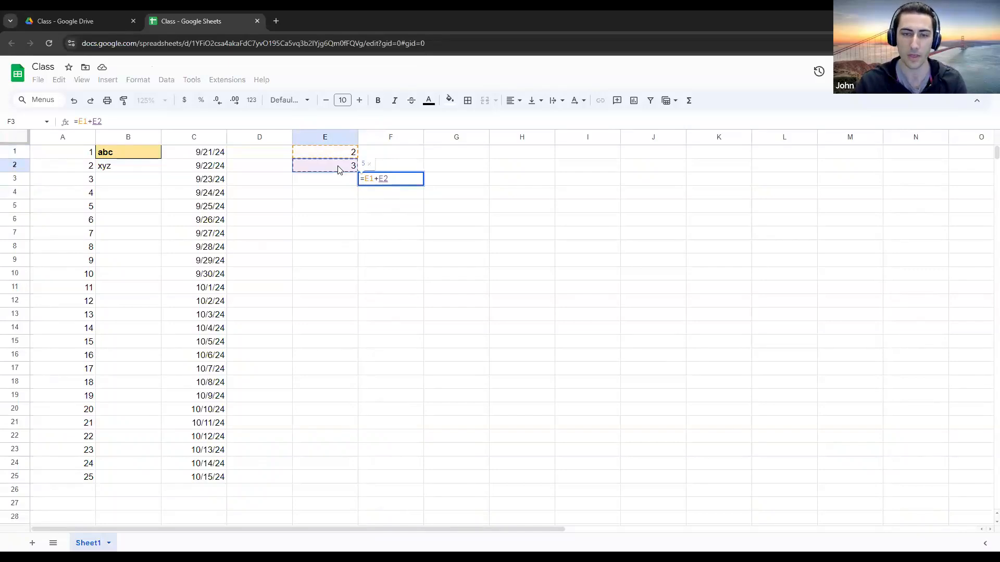
key("Return")
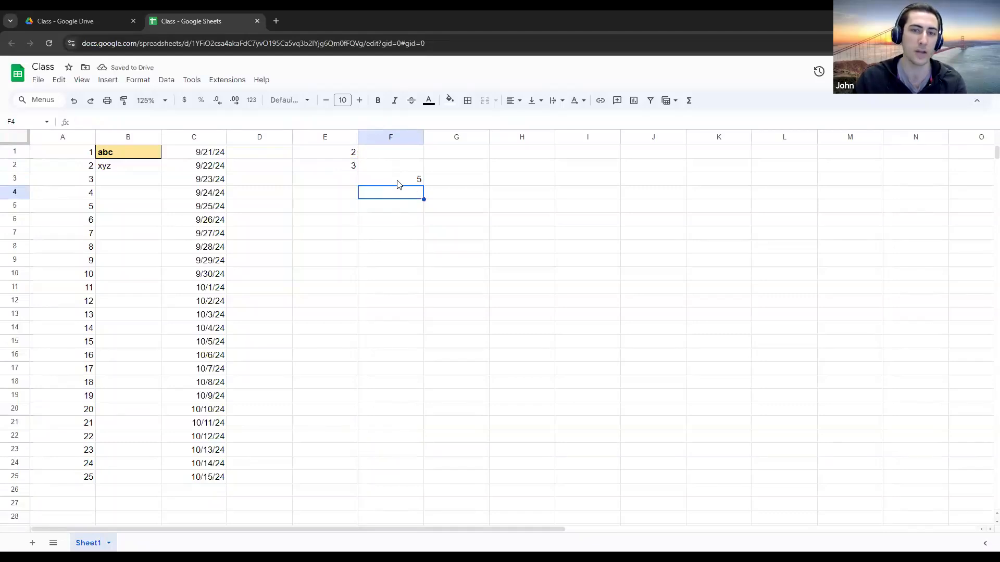
Change the number in cell E2 to 6
left_click(354, 156)
left_click(342, 168)
left_click(336, 156)
left_click(339, 169)
double_click(339, 167)
key("BackSpace")
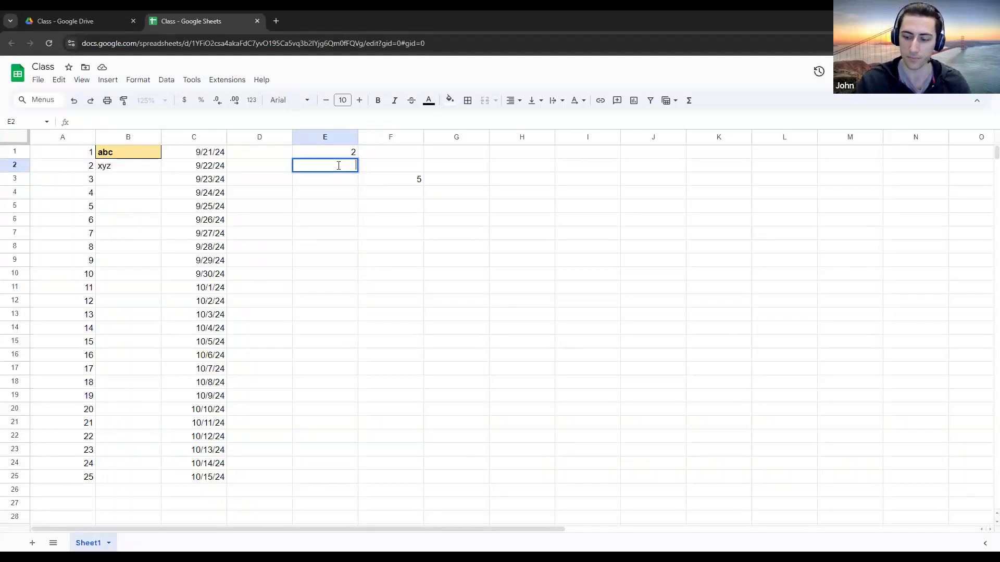
type("6")
key("Return")
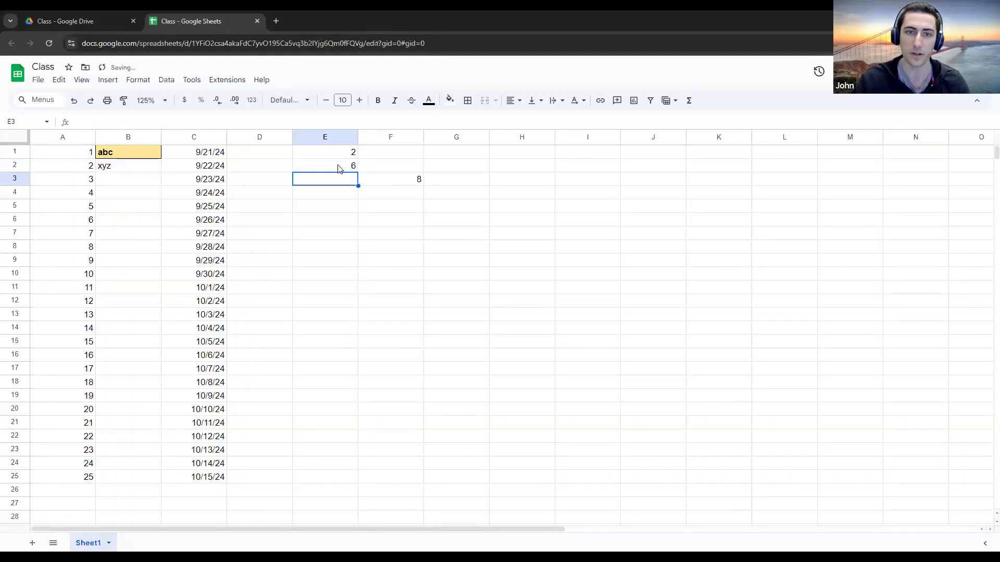
Examine the formula in cell F3 and the cells E1 and E2 it refers to, leaving it unedited
left_click(411, 184)
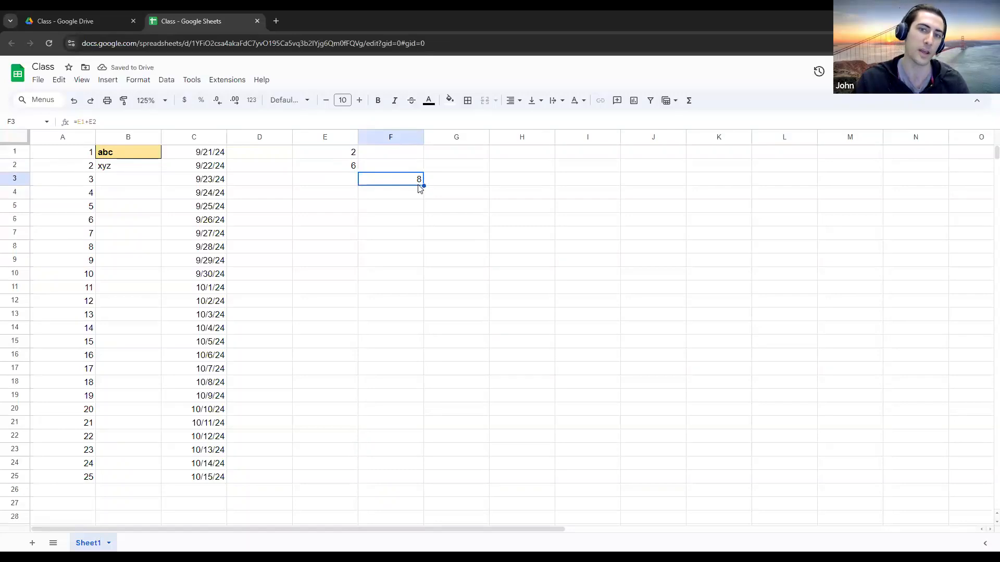
left_click(349, 155)
left_click(348, 166)
left_click(344, 157)
double_click(401, 178)
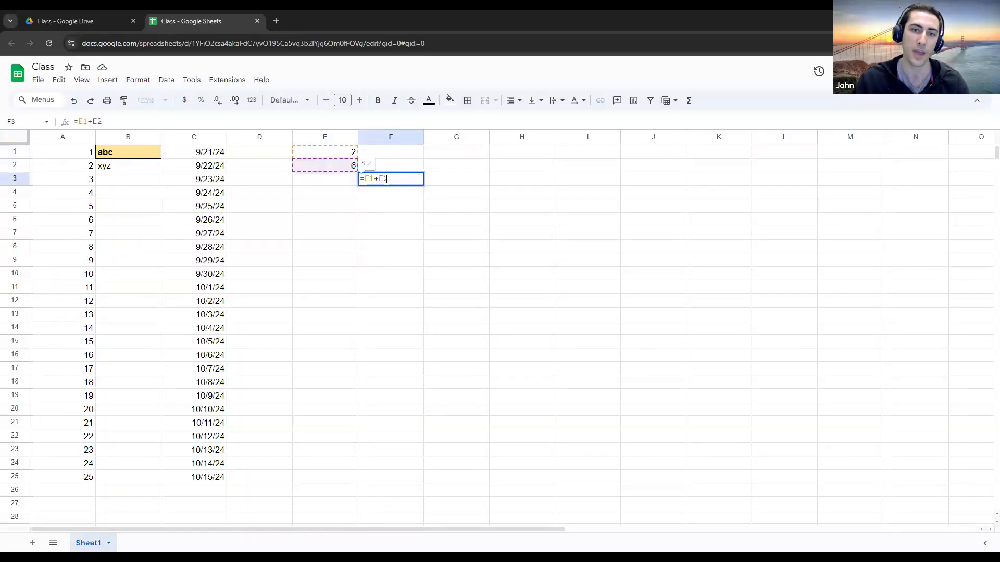
left_click(371, 179)
left_click(382, 179)
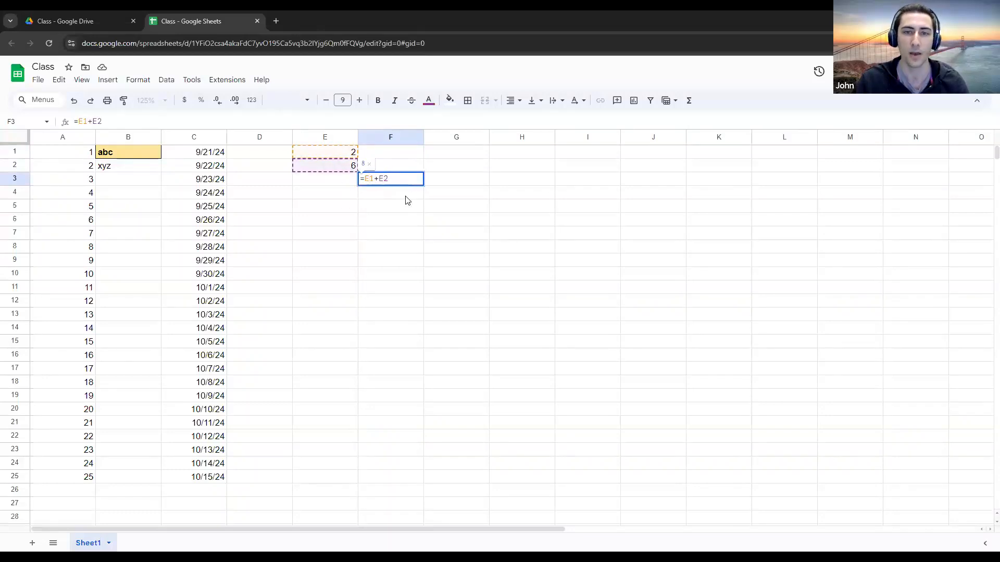
left_click(341, 182)
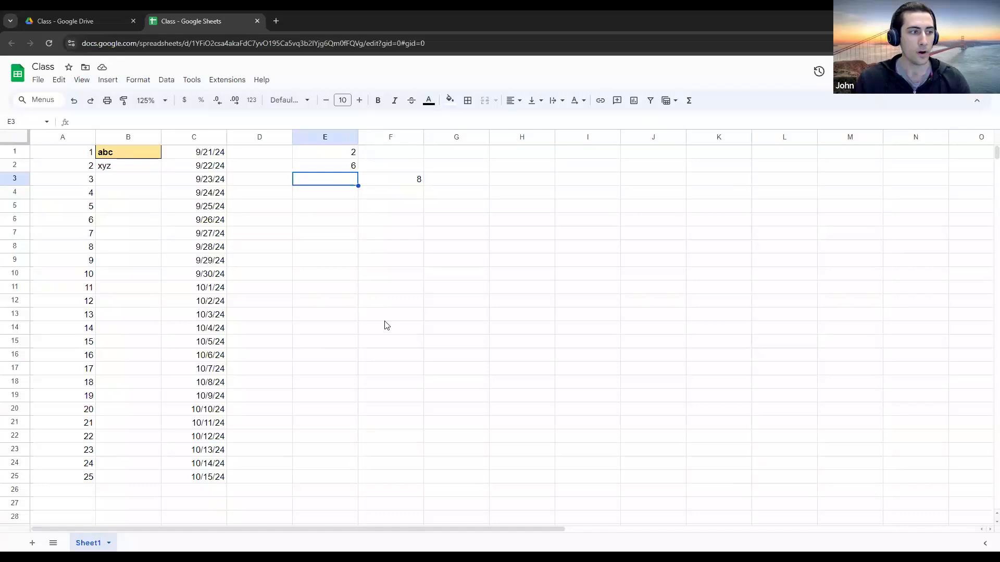
left_click(404, 196)
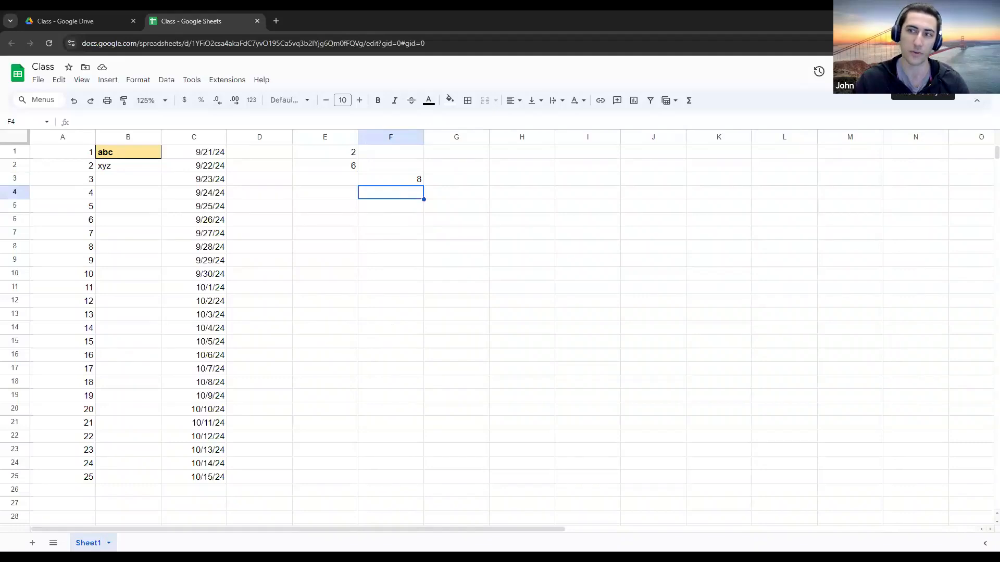
Share the spreadsheet with anyone with the link as Editor, copying the link before closing the sharing settings
left_click(920, 96)
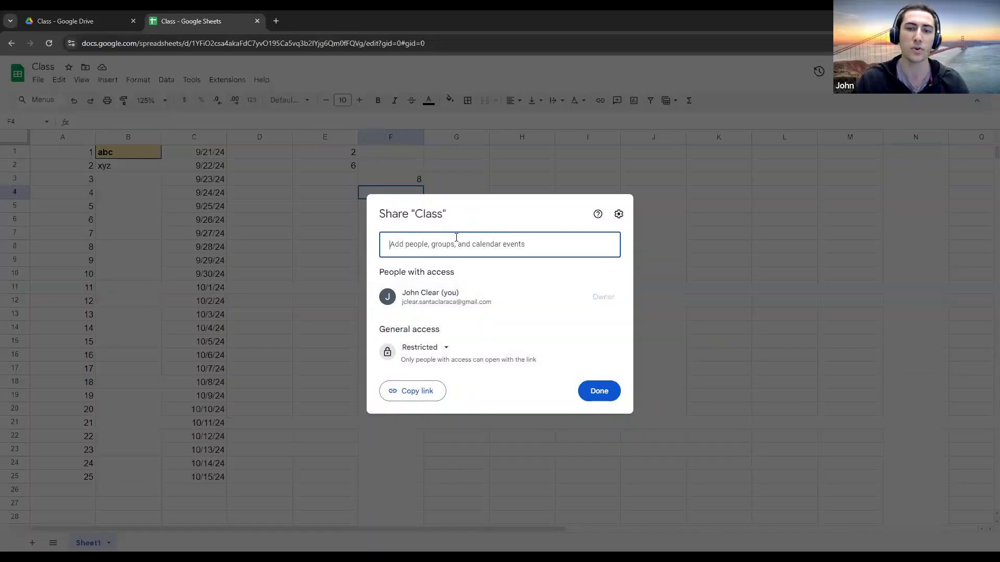
left_click(431, 320)
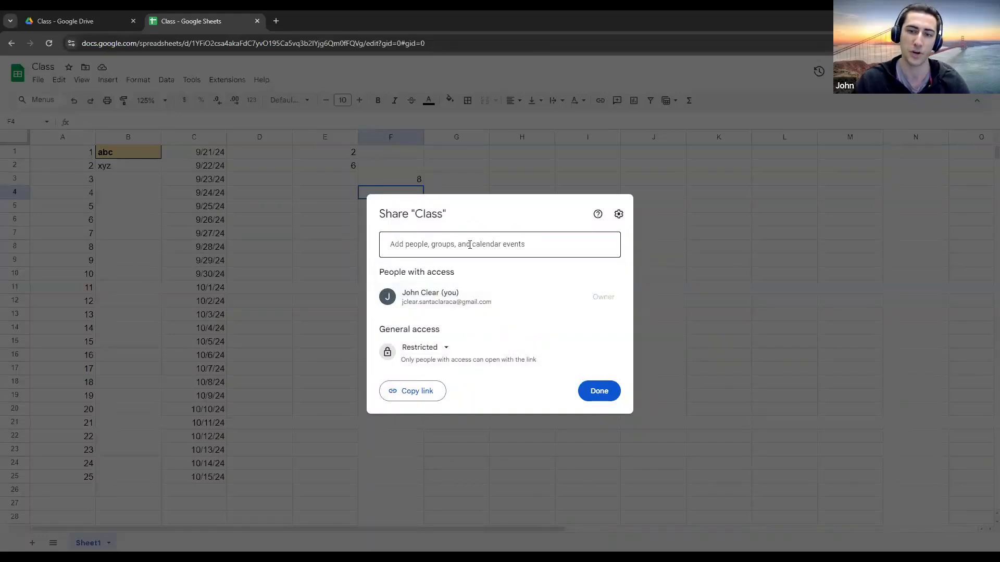
left_click(428, 349)
left_click(442, 398)
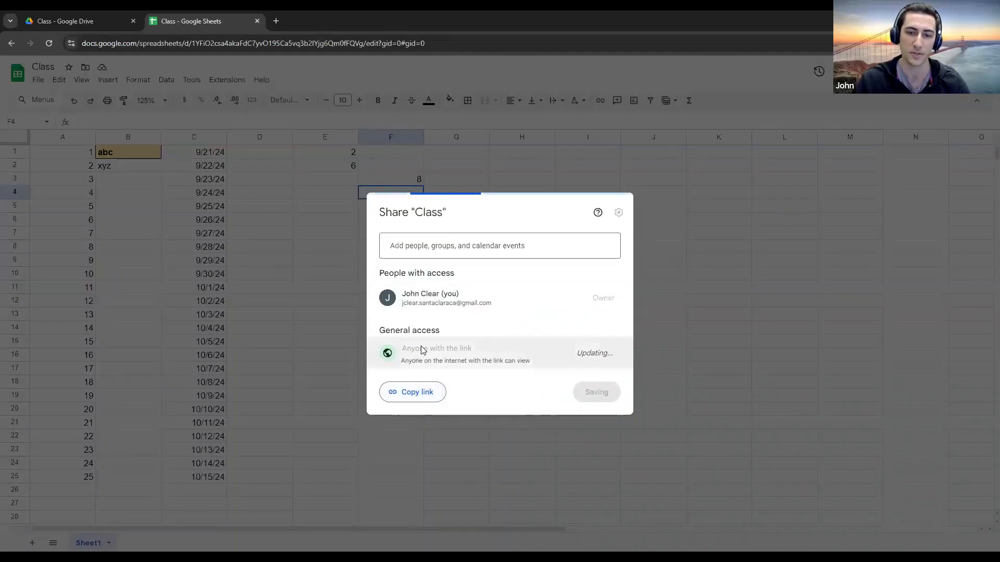
left_click(604, 357)
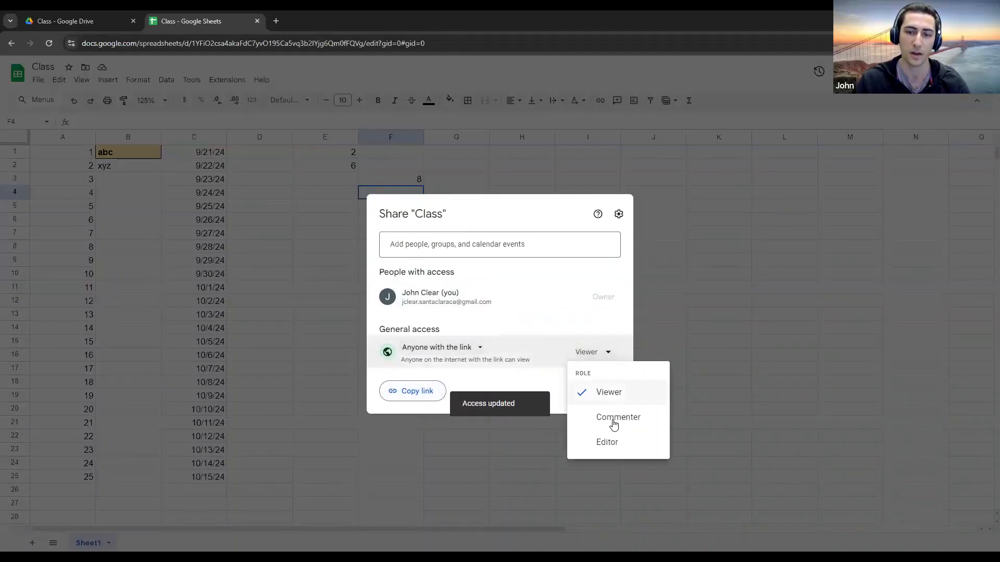
left_click(607, 443)
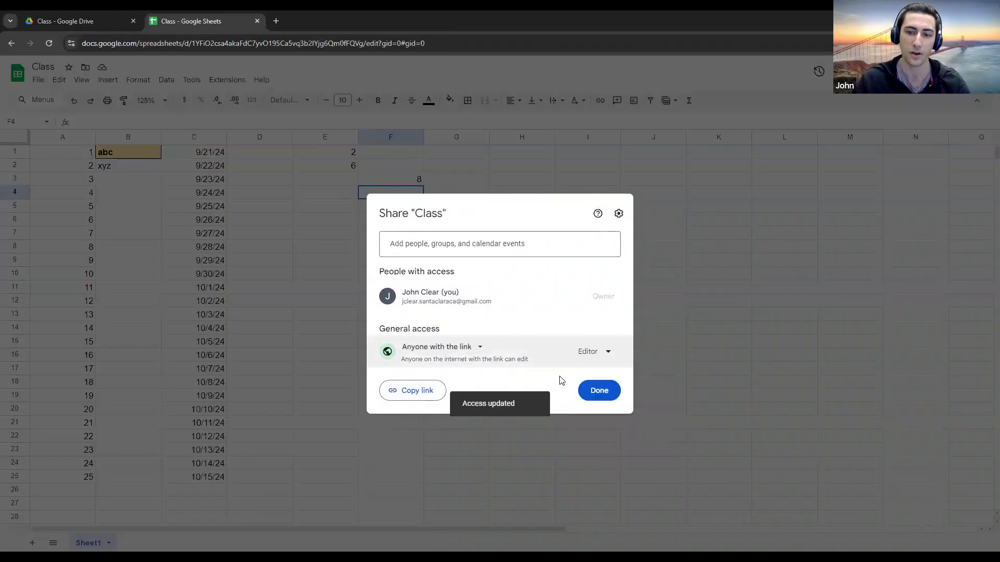
left_click(392, 401)
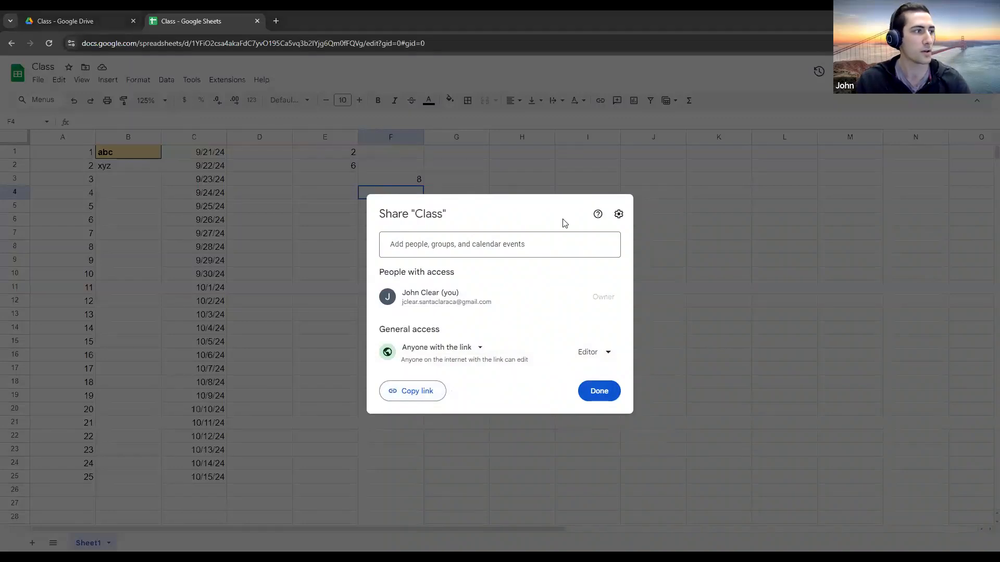
left_click(642, 163)
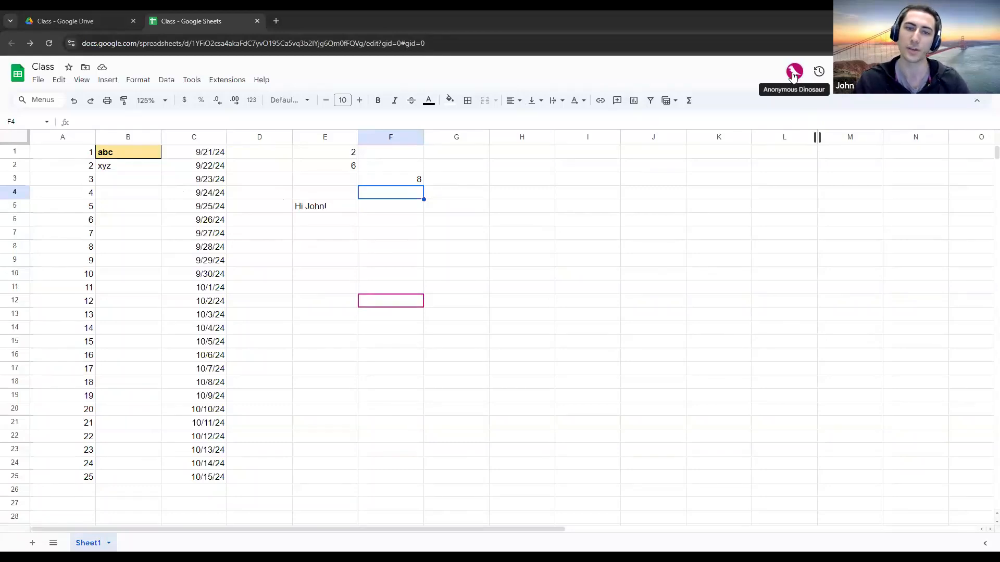
Enter a short "Hi" greeting with the collaborator's first name in cell F5, beside their message
mouse_move(413, 302)
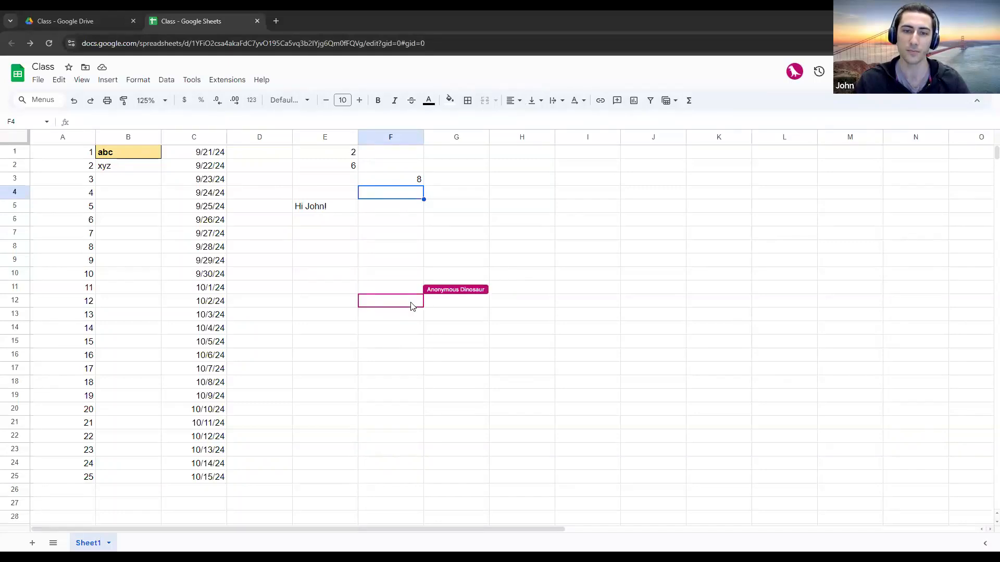
left_click(325, 208)
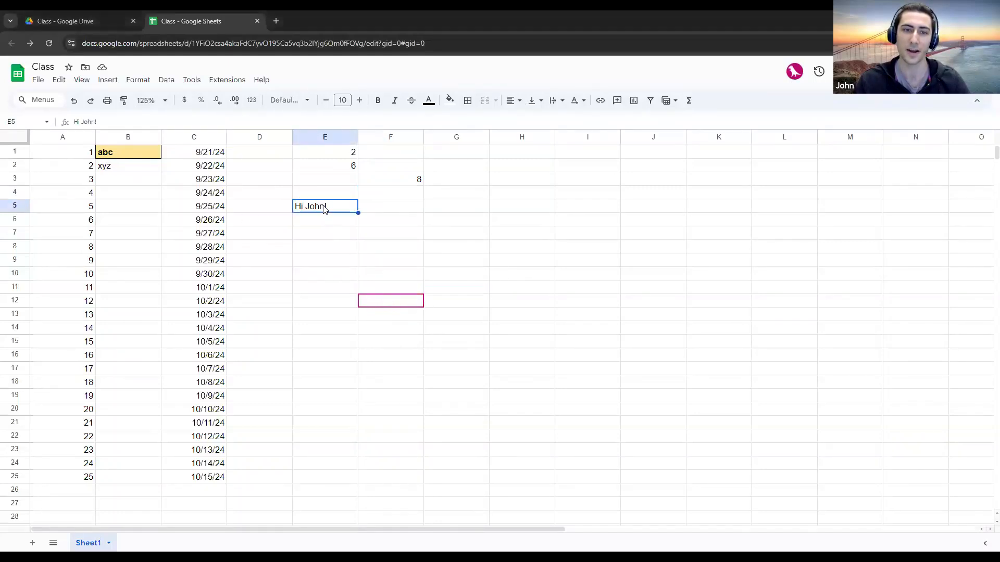
left_click(397, 208)
type("Hi paul!")
left_click(441, 236)
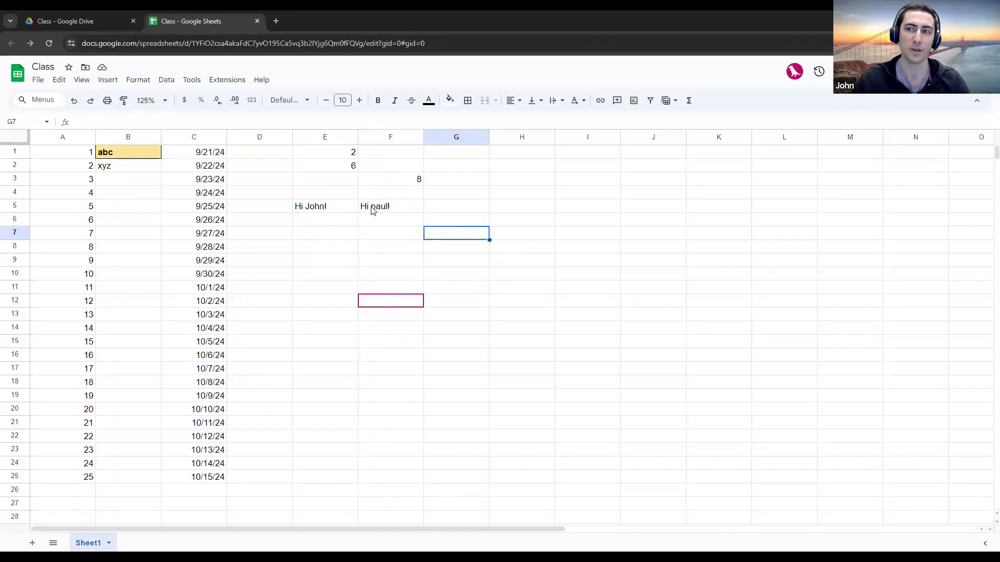
Review the roles available for anyone with the link in the sharing settings, leaving the current choice in place
left_click(922, 71)
left_click(599, 352)
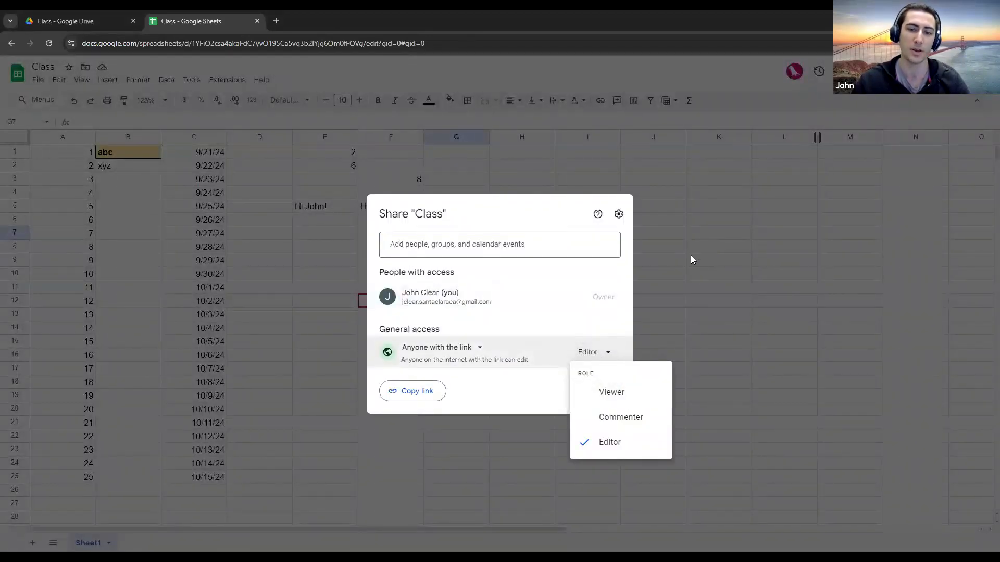
left_click(781, 356)
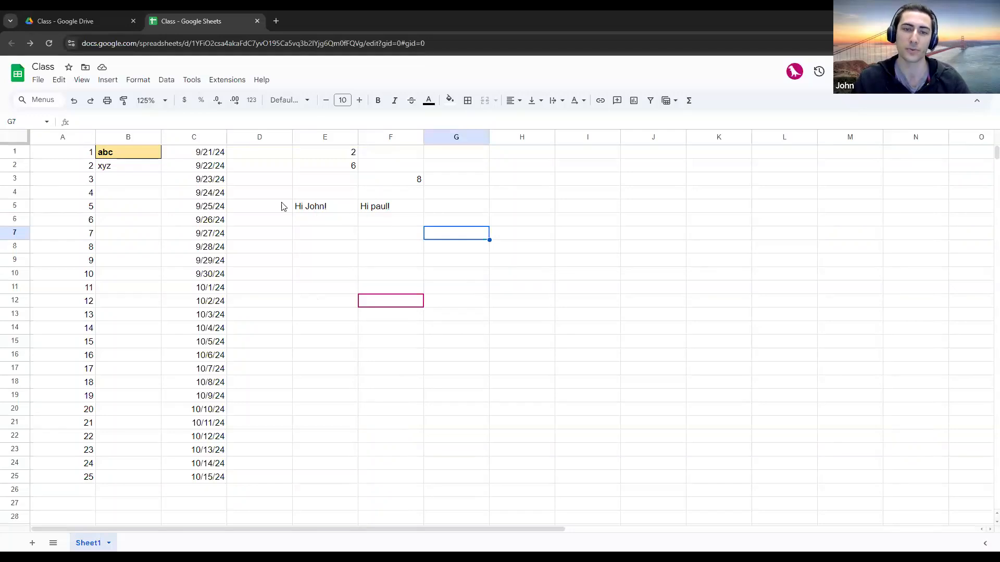
mouse_move(361, 299)
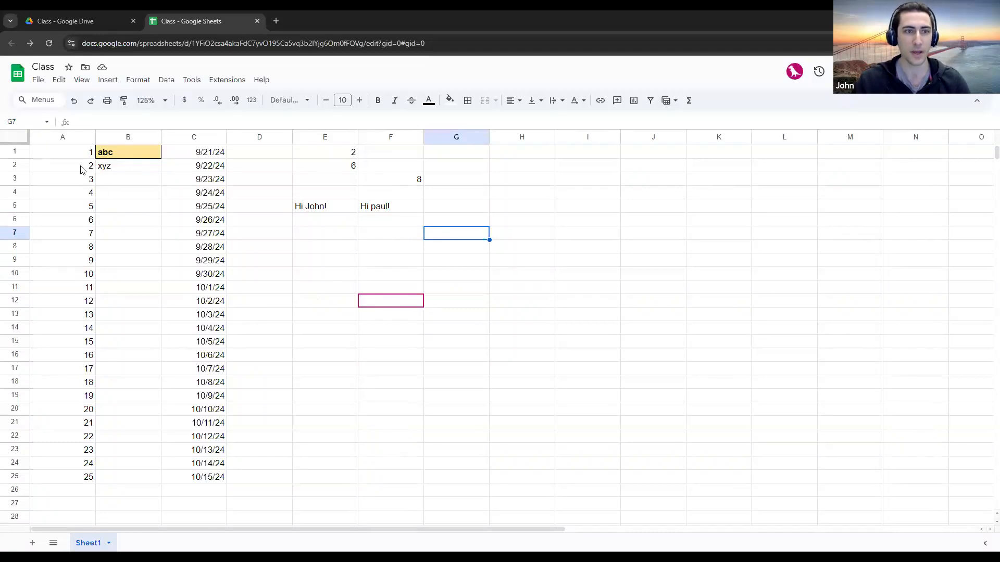
left_click_drag(67, 155, 241, 496)
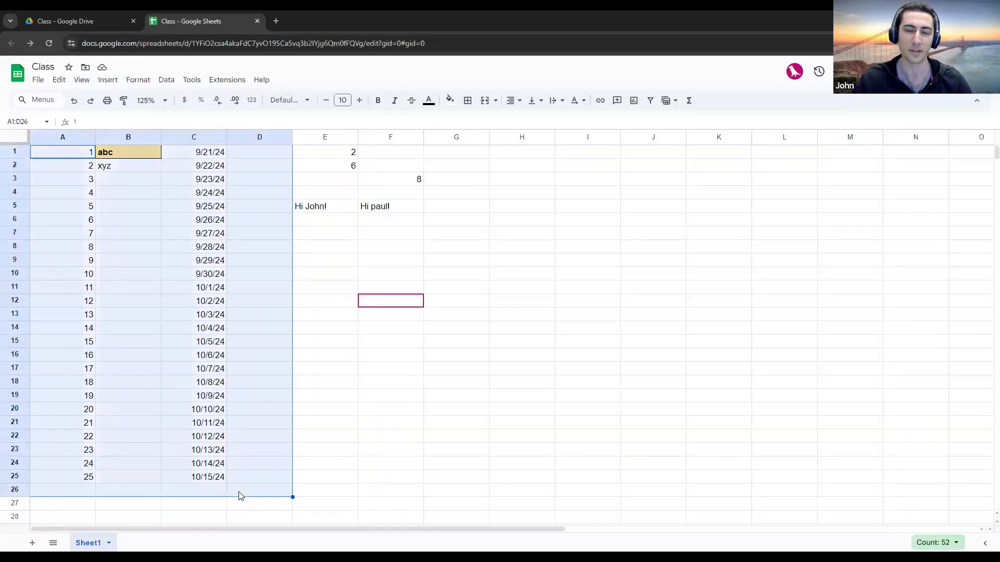
left_click(300, 492)
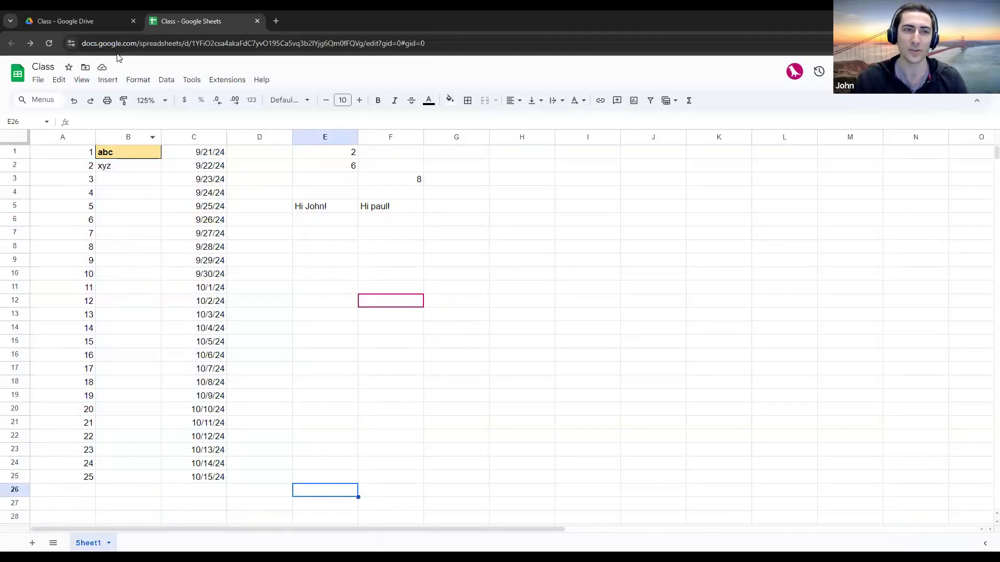
Switch to Google Drive to view the options for creating and uploading items, and return to the Class spreadsheet
left_click(86, 22)
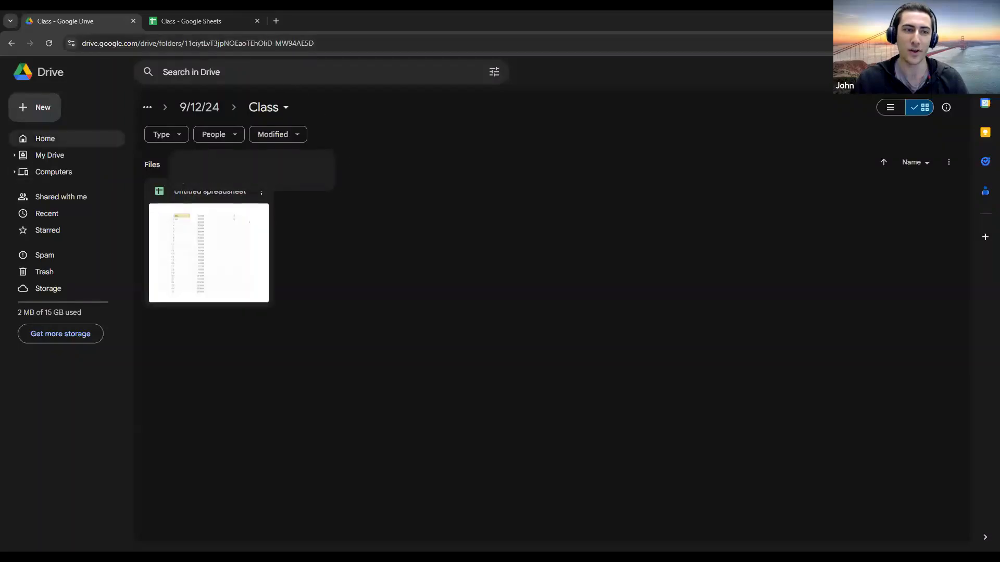
left_click(44, 107)
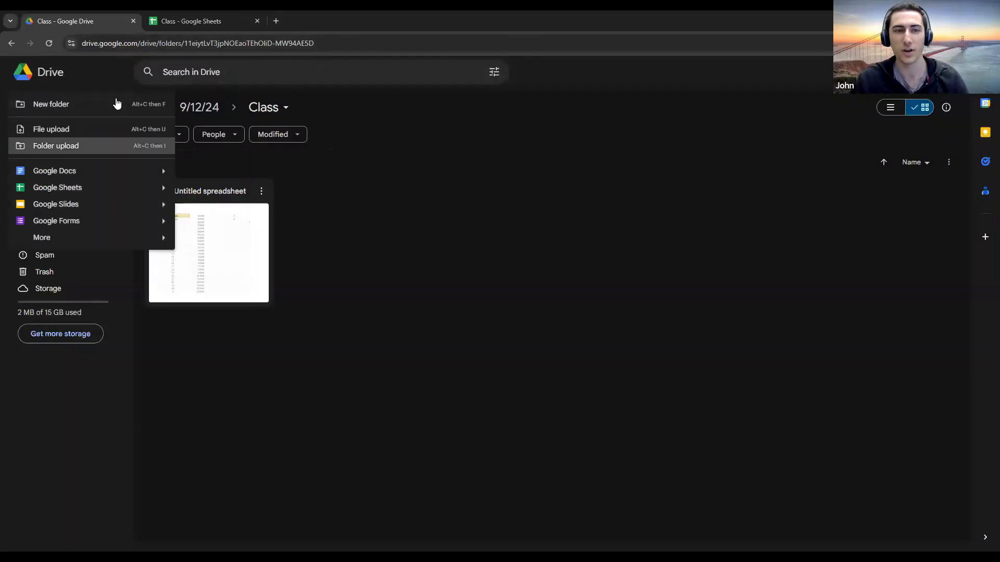
left_click(174, 22)
left_click_drag(719, 219, 542, 390)
left_click(542, 387)
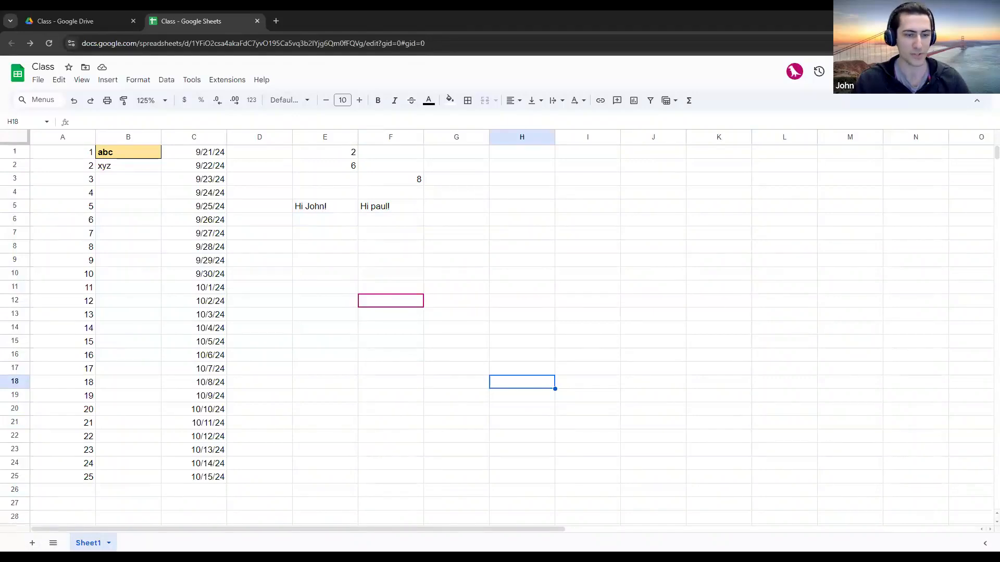
Add a new sheet to the spreadsheet and name it Ice Cream
left_click(32, 543)
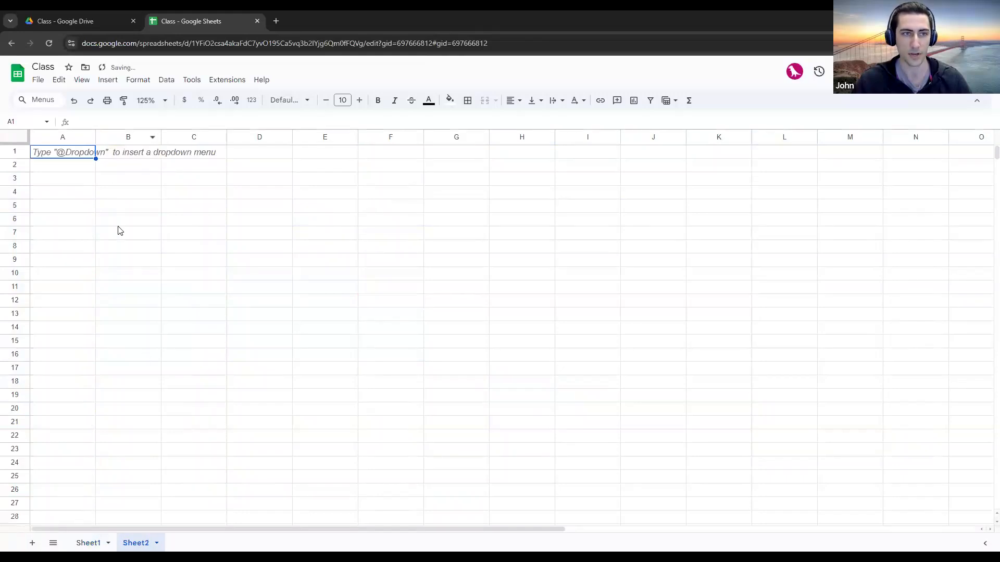
left_click(156, 544)
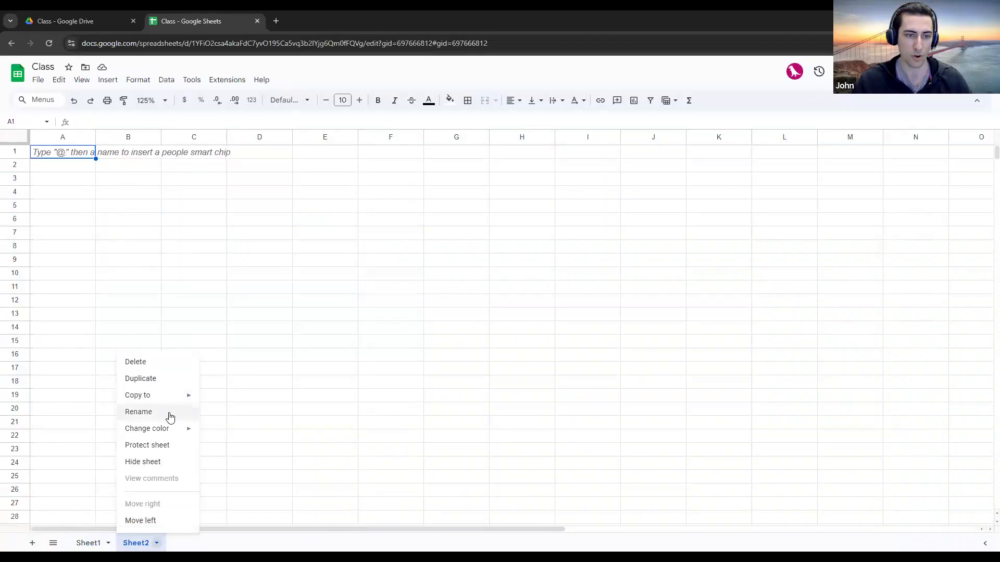
left_click(170, 414)
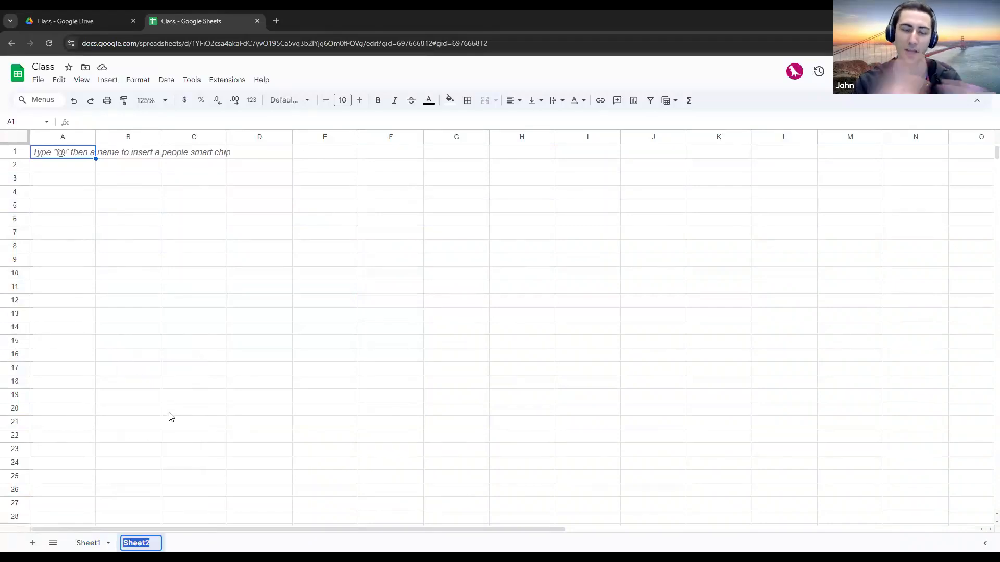
type("Ice Cream")
key("Return")
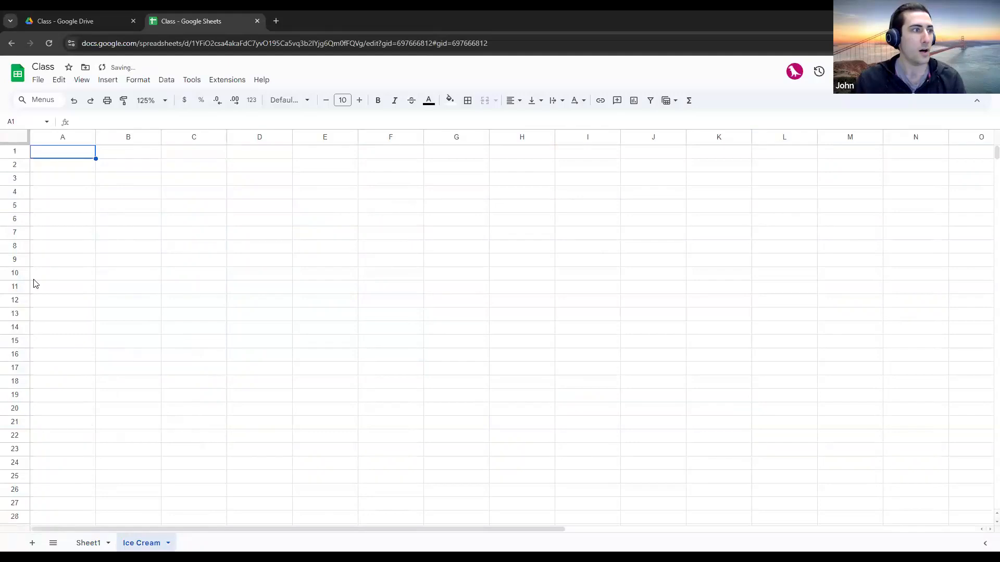
Paste the copied table with Date, Vanilla, Chocolate and Cookie Dough columns into the Ice Cream sheet starting at cell A1
left_click(75, 157)
key("ctrl+v")
left_click(343, 233)
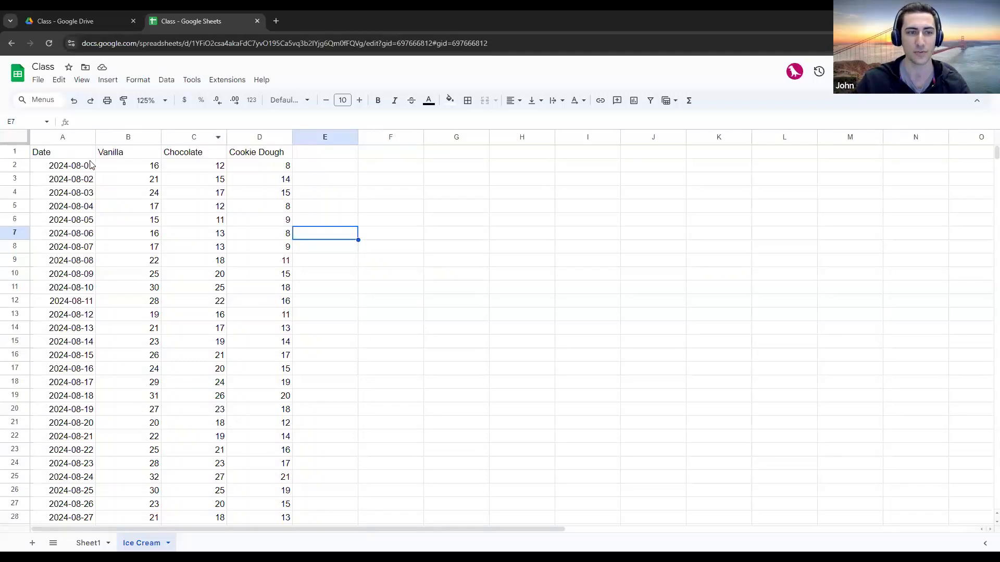
Examine the Date, Vanilla, Chocolate and Cookie Dough columns of the Ice Cream sheet from the first to the last row
left_click(68, 137)
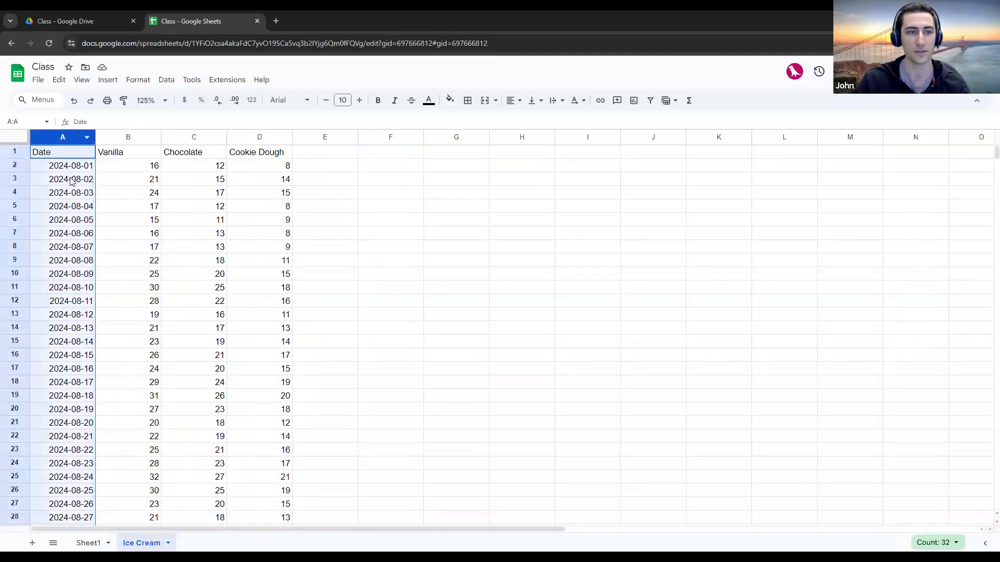
scroll(85, 209, "down", 3)
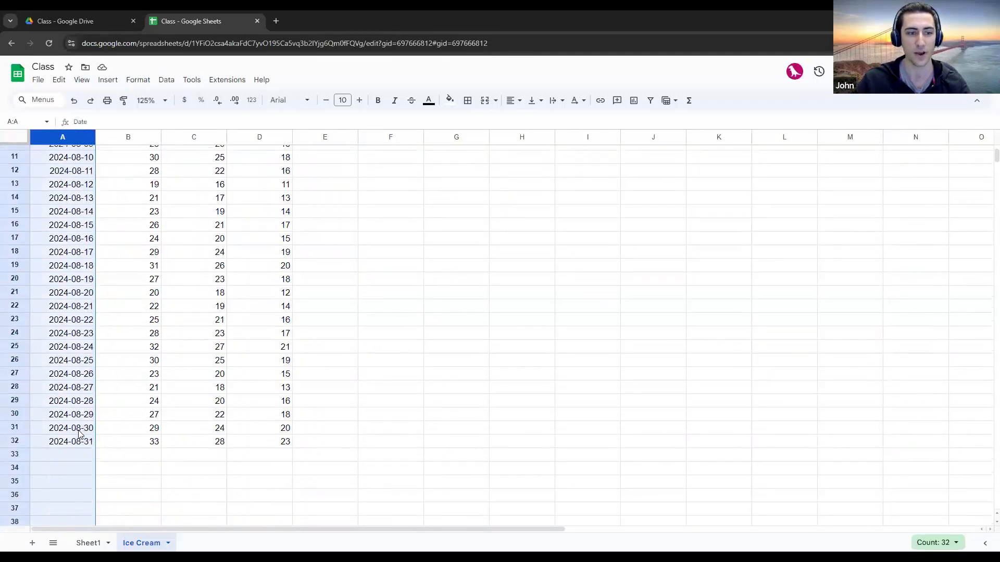
scroll(80, 436, "up", 3)
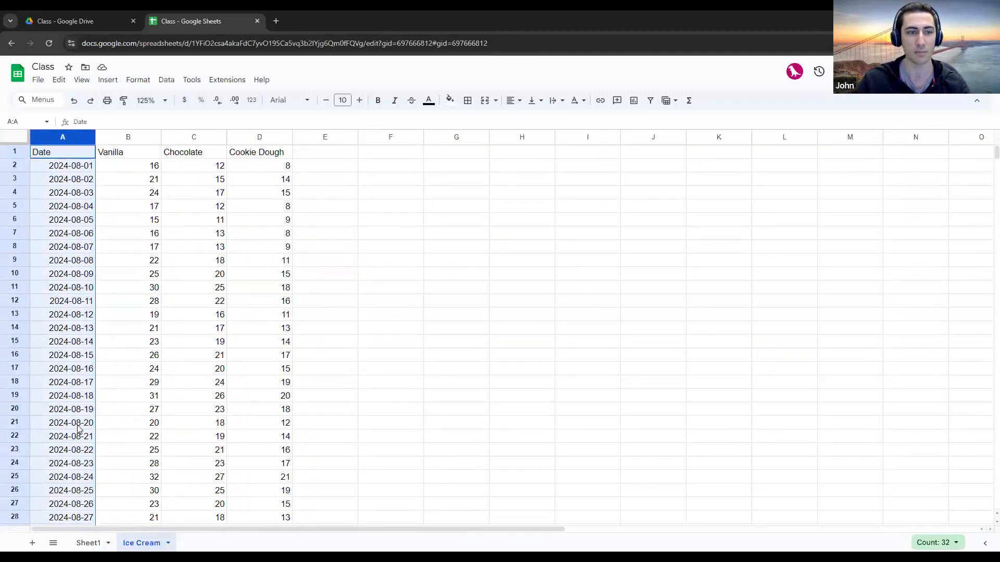
left_click(141, 137)
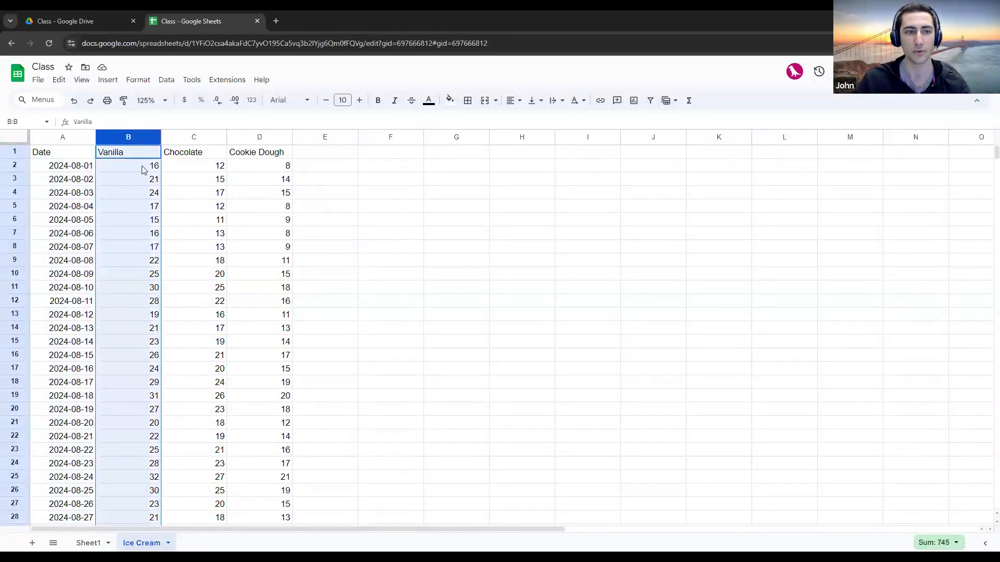
left_click(183, 137)
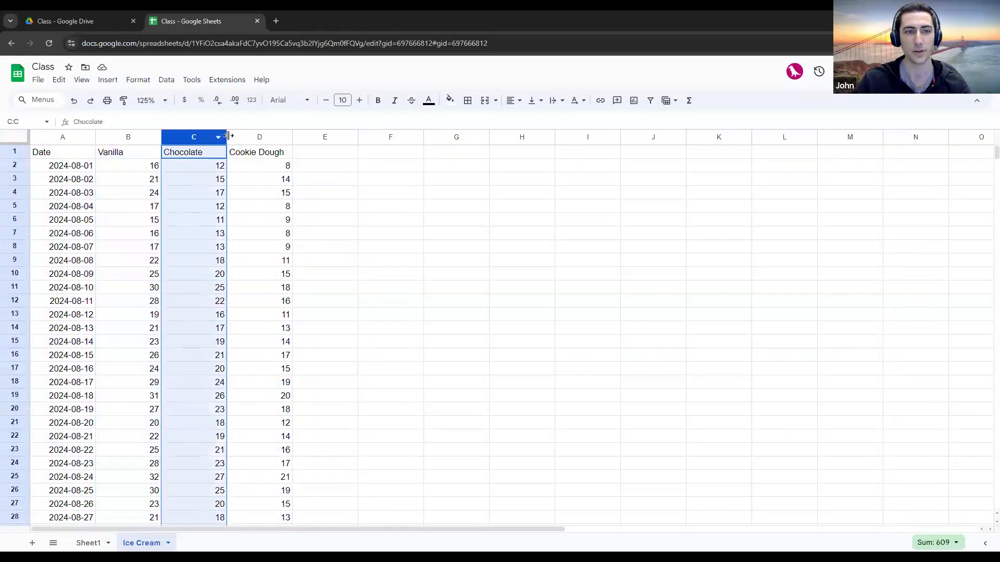
left_click(242, 136)
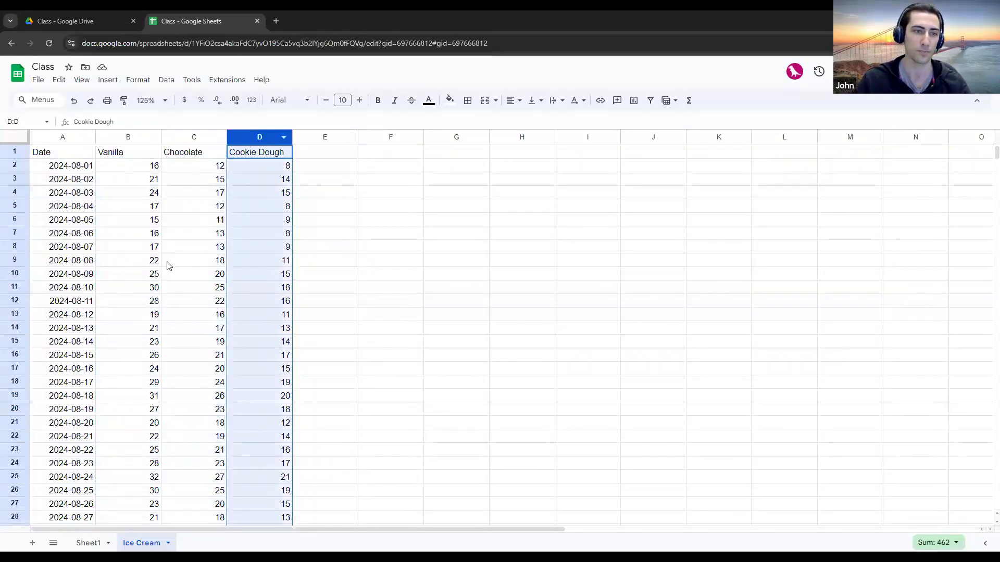
left_click(124, 167)
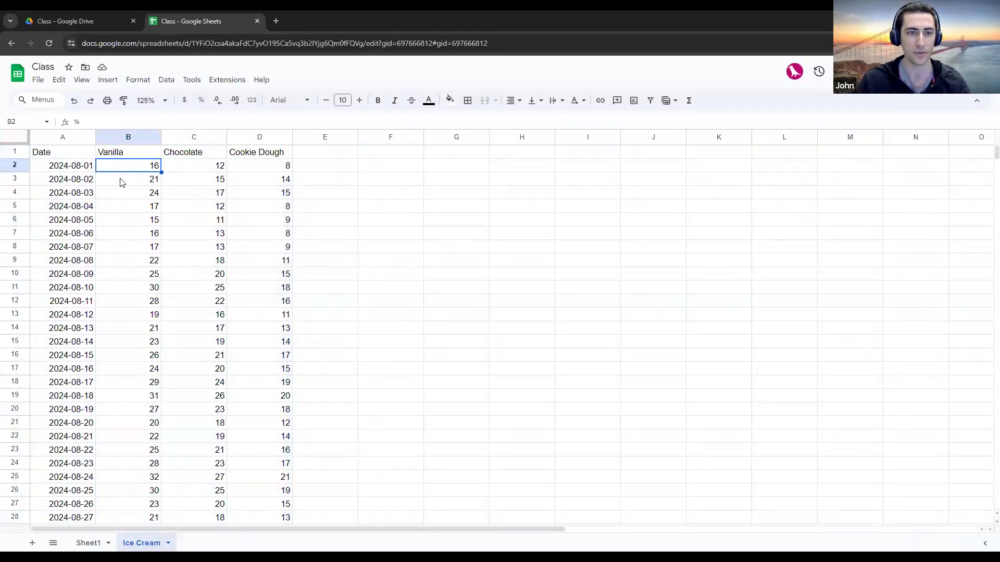
left_click(211, 275)
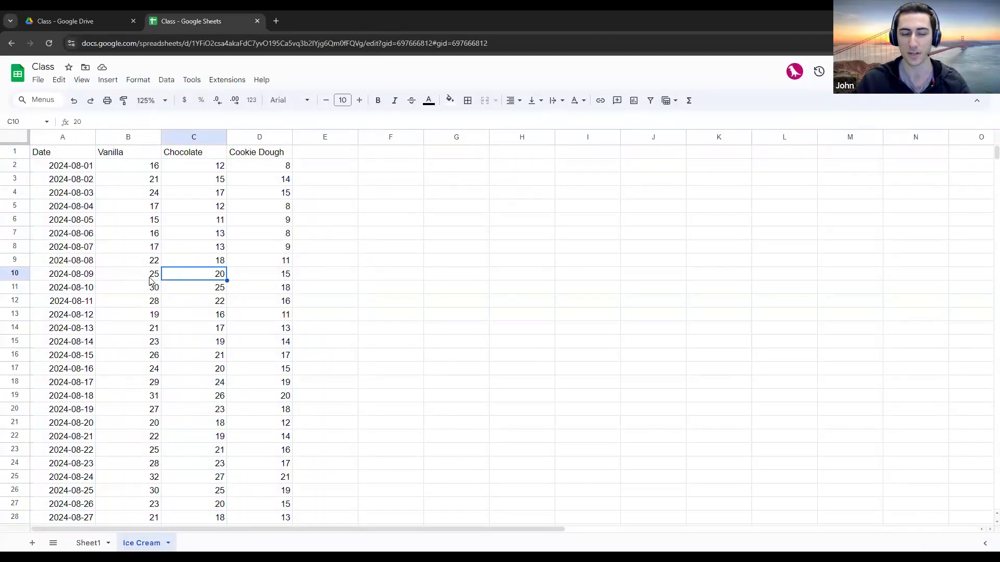
scroll(204, 328, "down", 5)
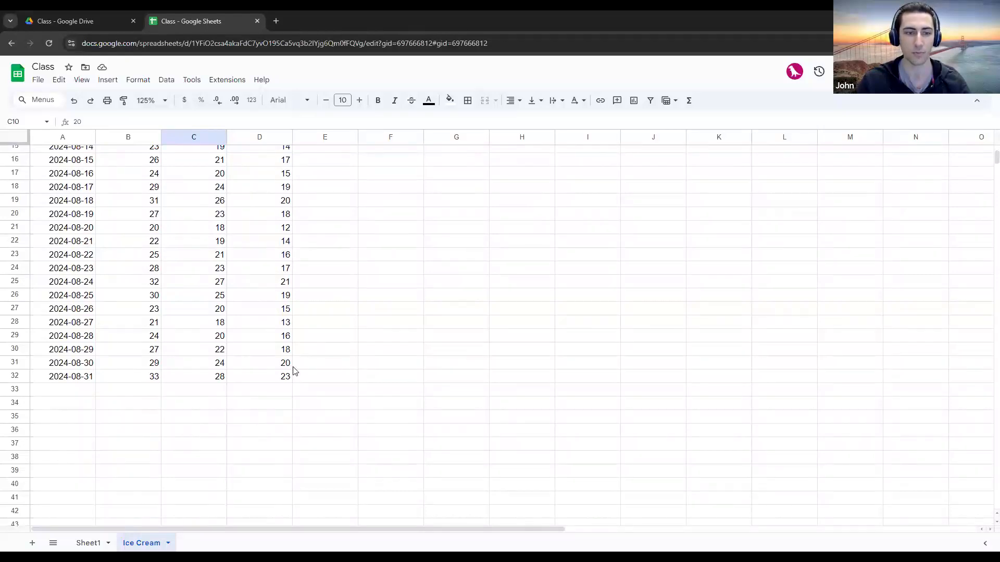
scroll(294, 371, "up", 5)
left_click(313, 172)
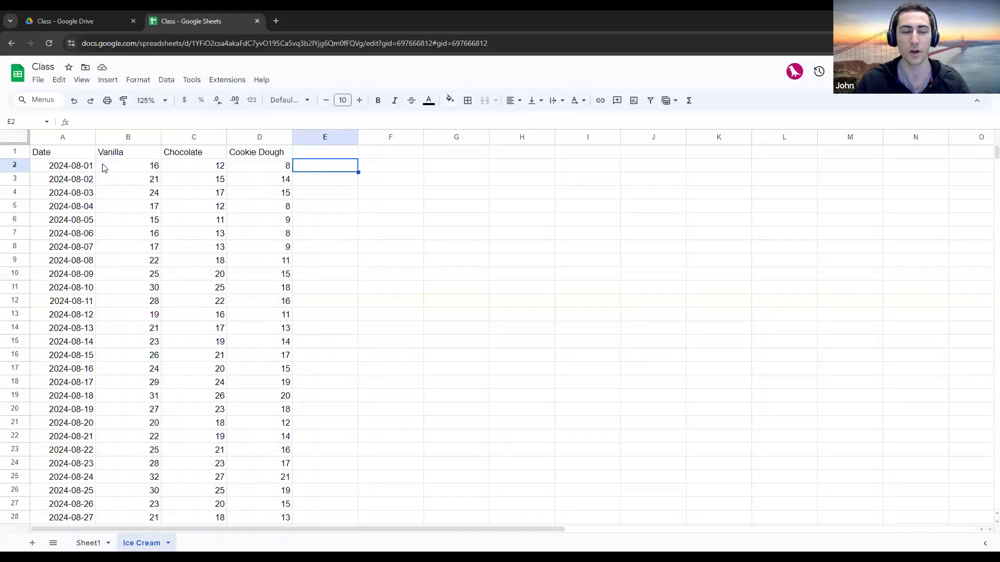
Make the header cells A1:D1 of the Ice Cream sheet bold and centre them horizontally
left_click_drag(62, 156, 261, 154)
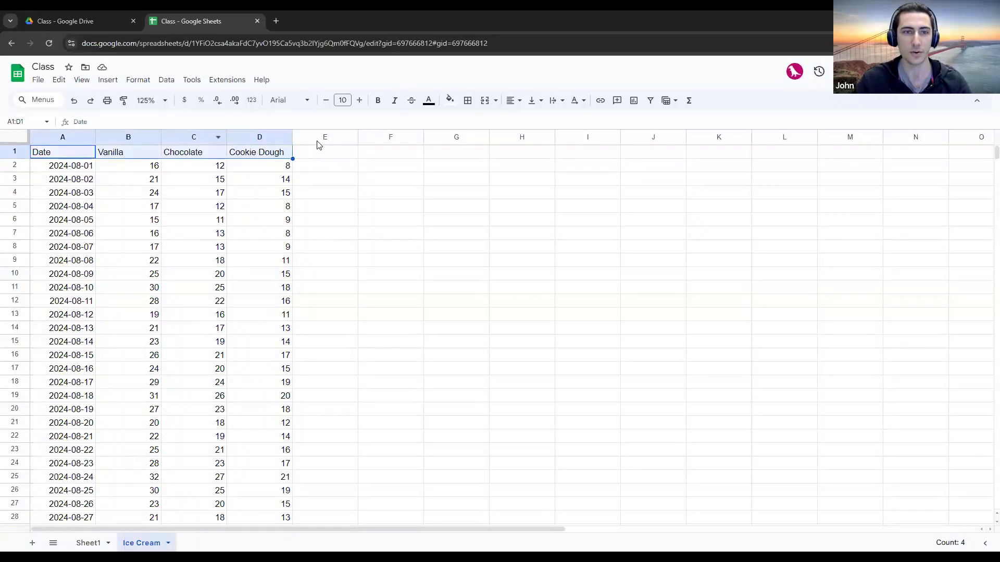
left_click(378, 101)
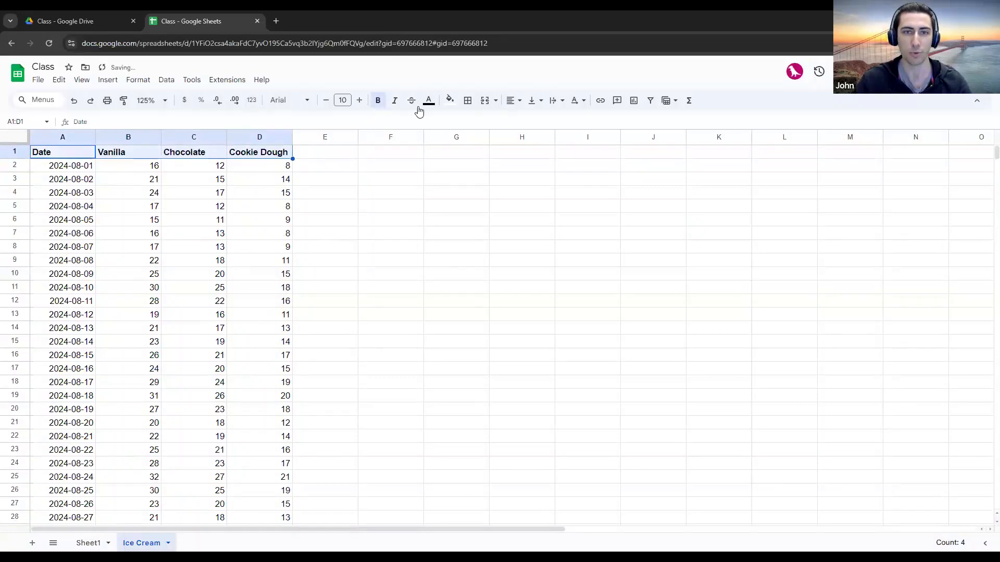
left_click(514, 102)
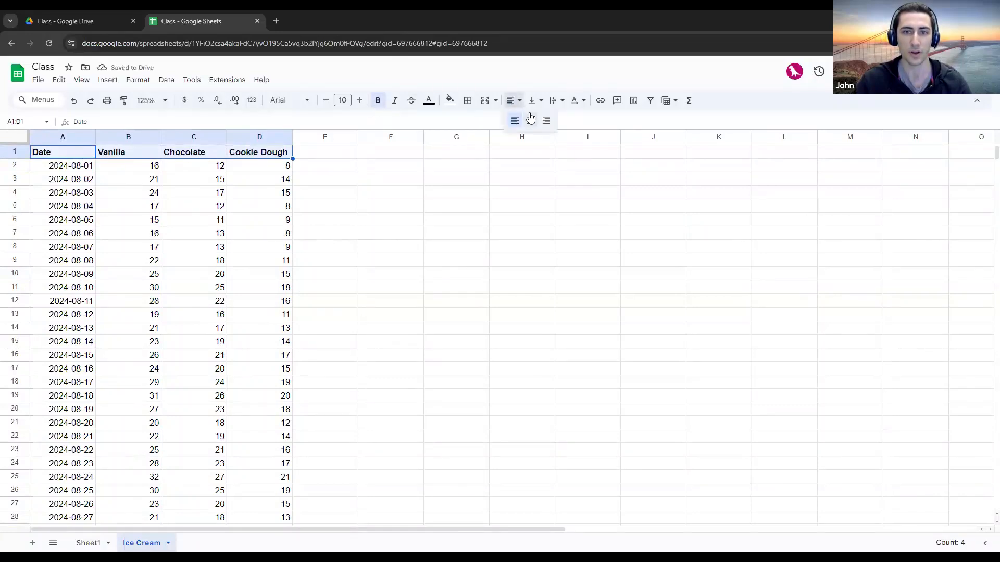
left_click(531, 120)
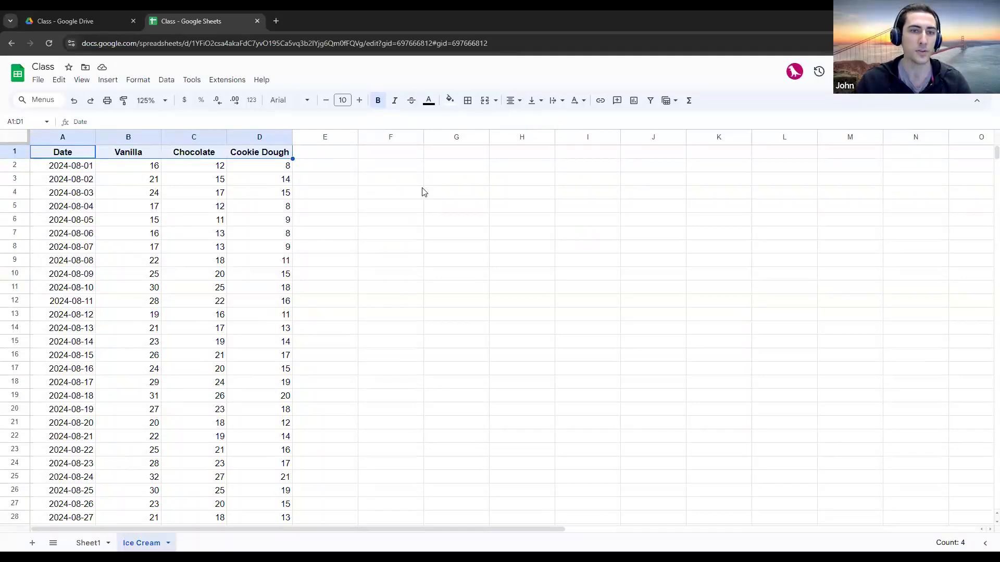
Add a bottom border beneath the header cells A1:D1
left_click(468, 101)
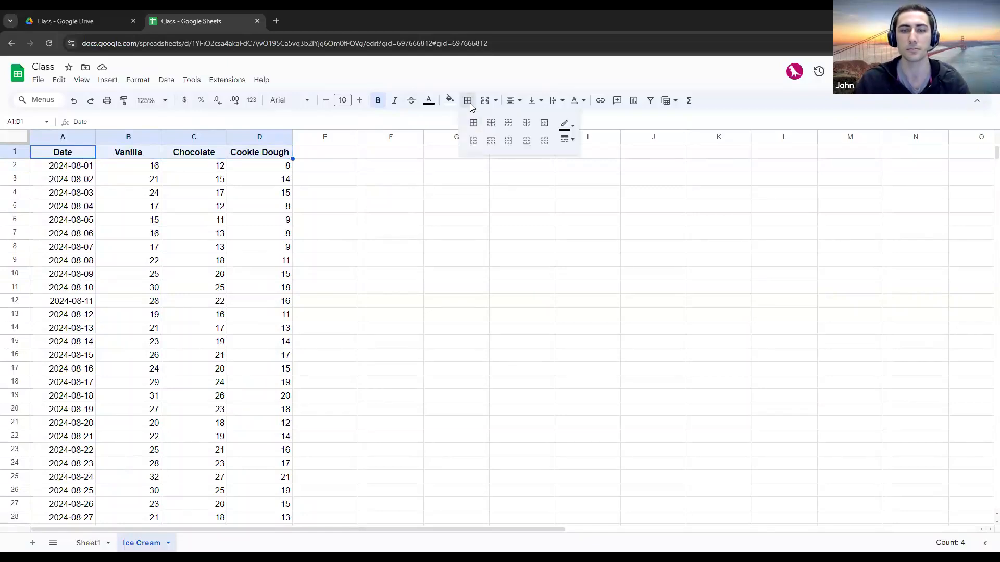
left_click(527, 141)
left_click(370, 185)
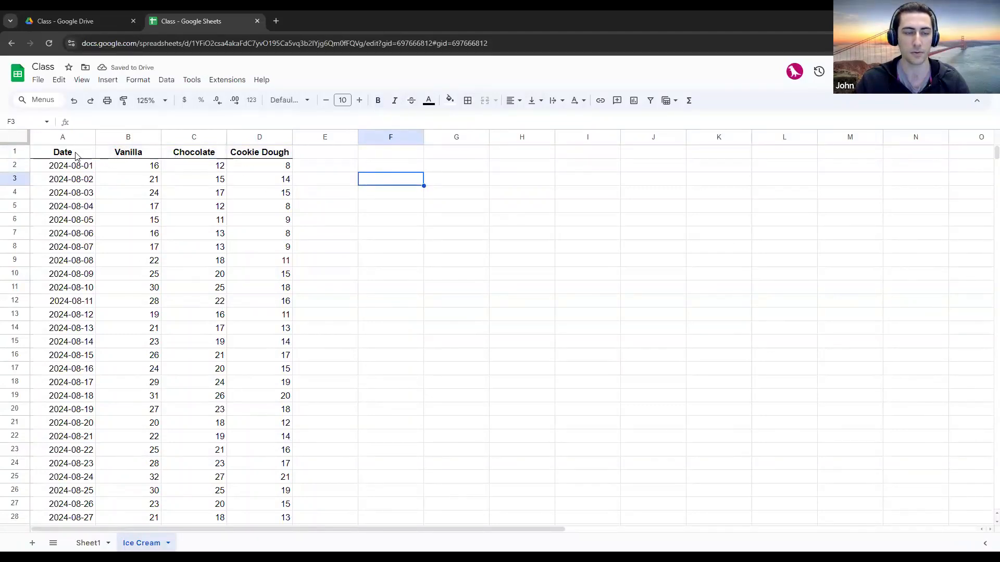
Add a right border along the Date column, cells A1:A32, and check the line down to the last row
left_click(78, 171)
key("Right")
left_click_drag(74, 152, 75, 377)
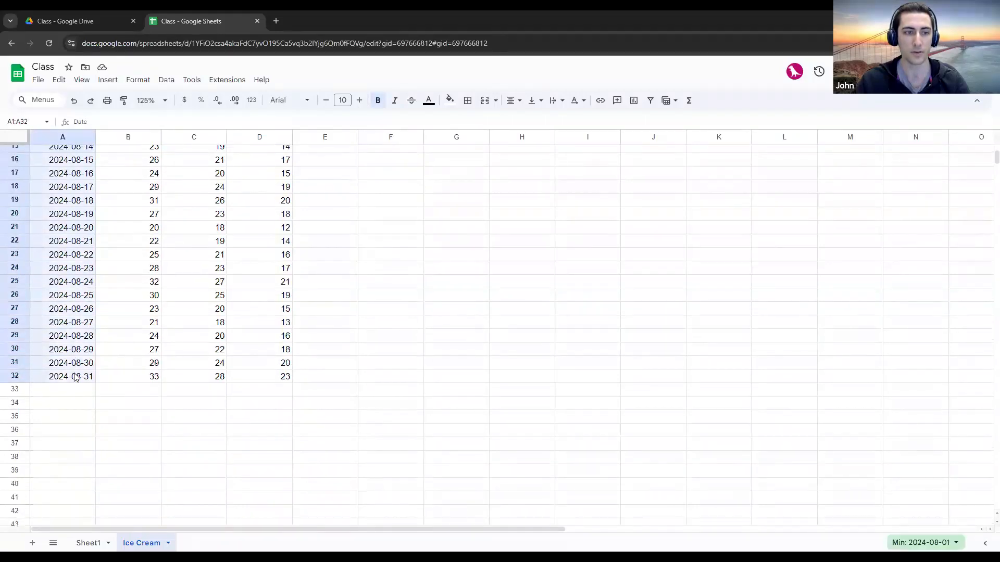
scroll(75, 378, "up", 5)
left_click(468, 102)
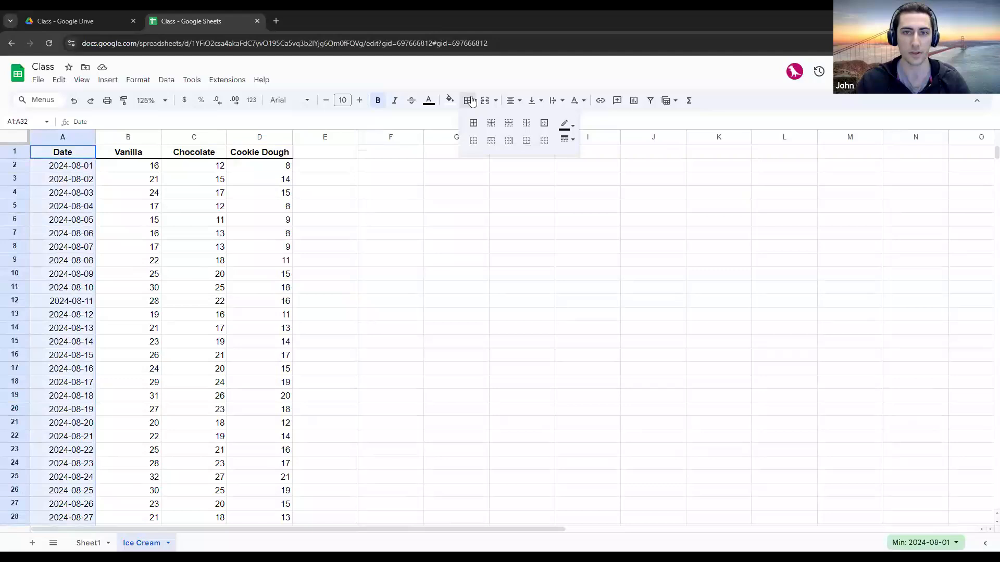
left_click(508, 142)
left_click(384, 248)
scroll(116, 223, "down", 4)
scroll(117, 223, "up", 4)
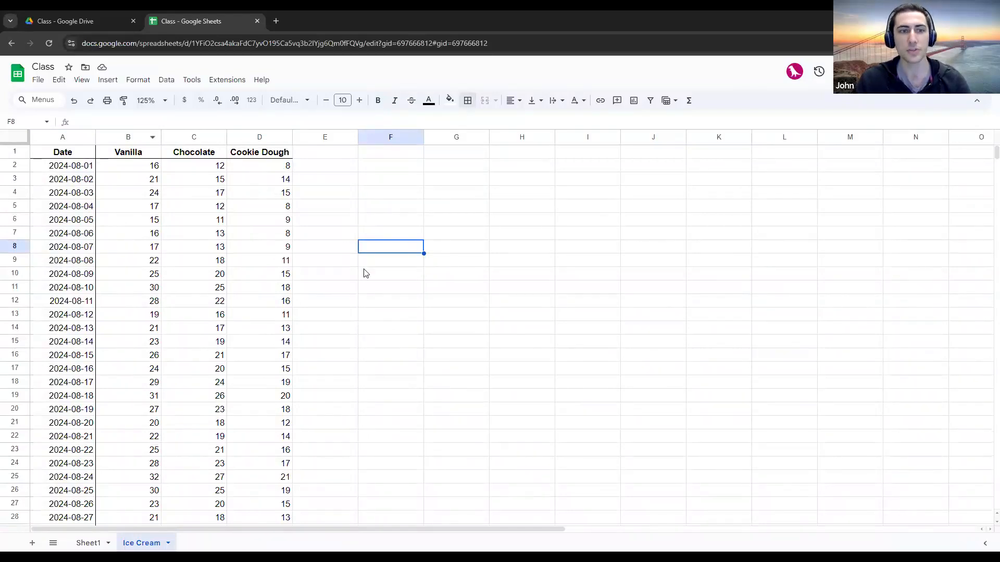
scroll(304, 429, "down", 5)
scroll(346, 302, "up", 5)
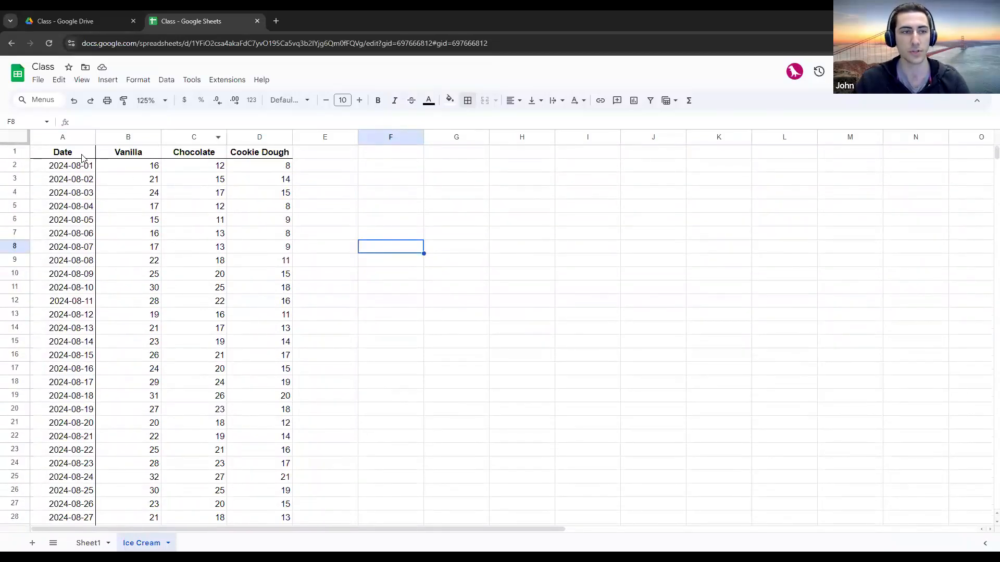
Insert a chart from the whole ice cream table, range A1:D32
left_click_drag(82, 157, 281, 504)
scroll(280, 498, "up", 2)
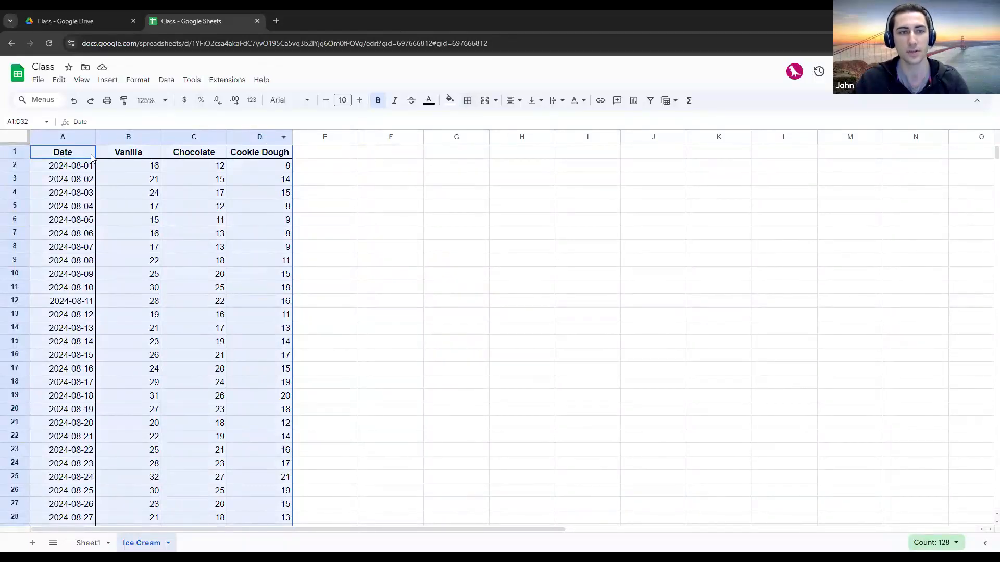
scroll(230, 283, "down", 5)
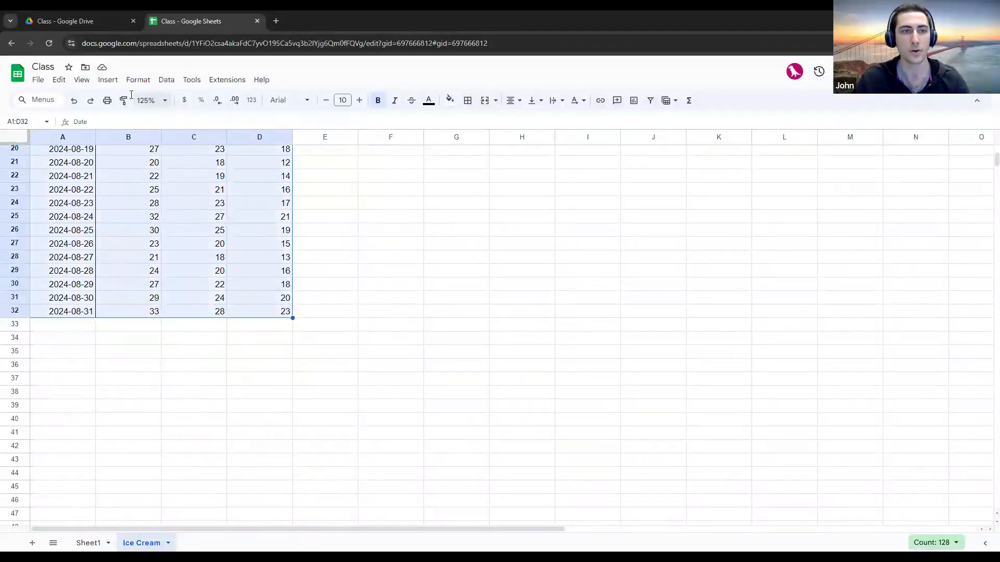
left_click(108, 81)
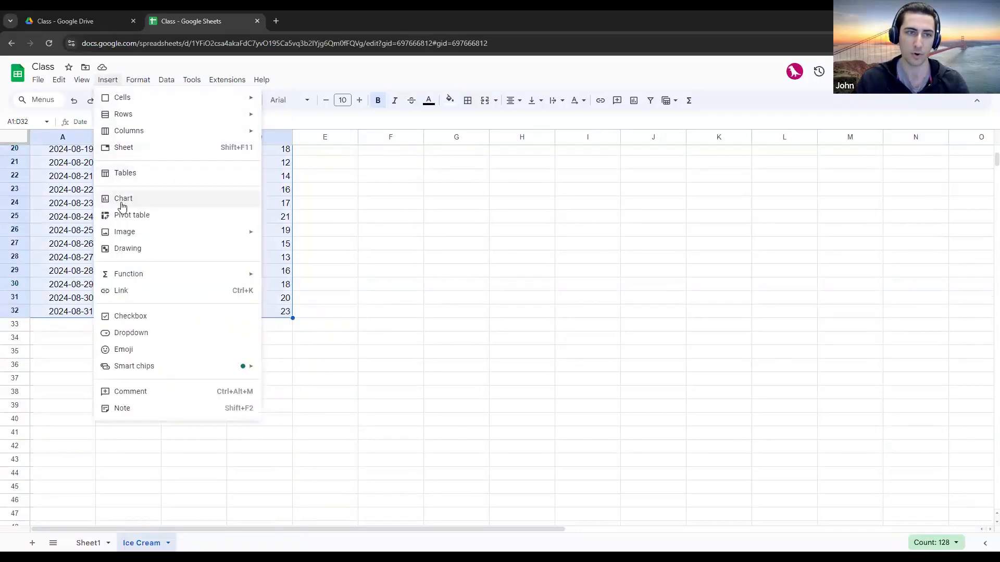
left_click(152, 200)
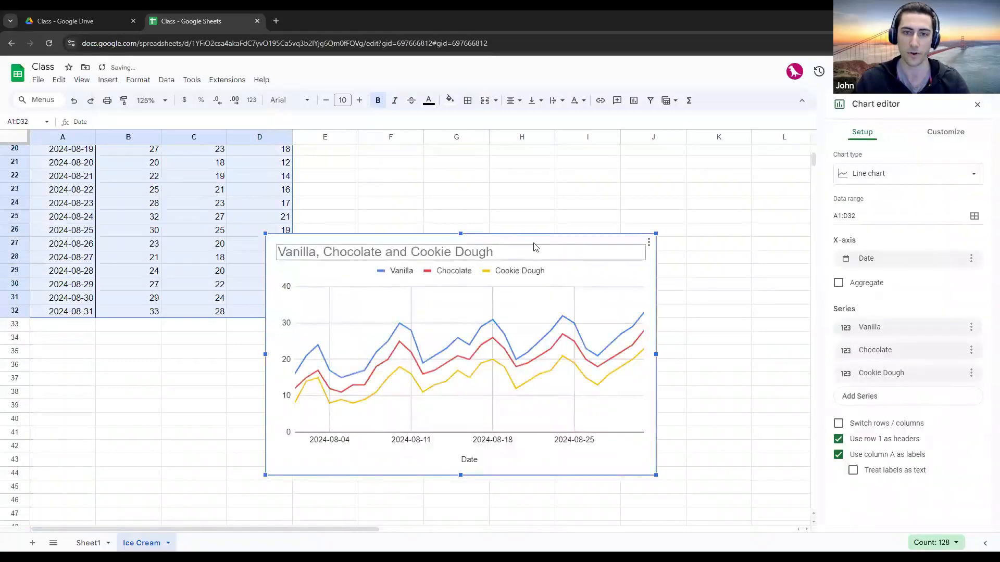
Move the line chart off the data into the empty cells beside the table, around columns F to K
left_click_drag(535, 245, 604, 164)
scroll(457, 321, "up", 5)
scroll(468, 313, "down", 8)
scroll(573, 355, "up", 6)
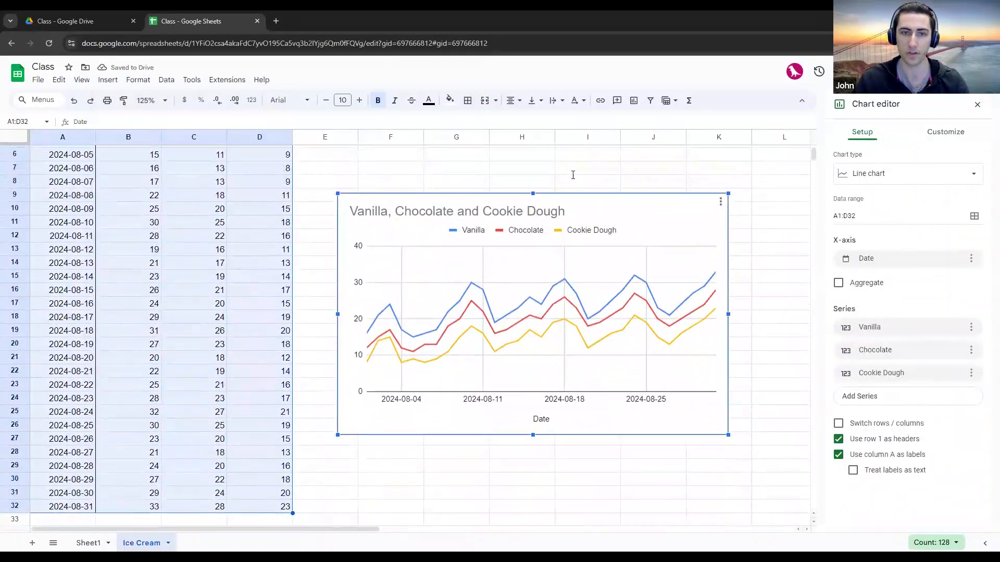
scroll(573, 175, "up", 3)
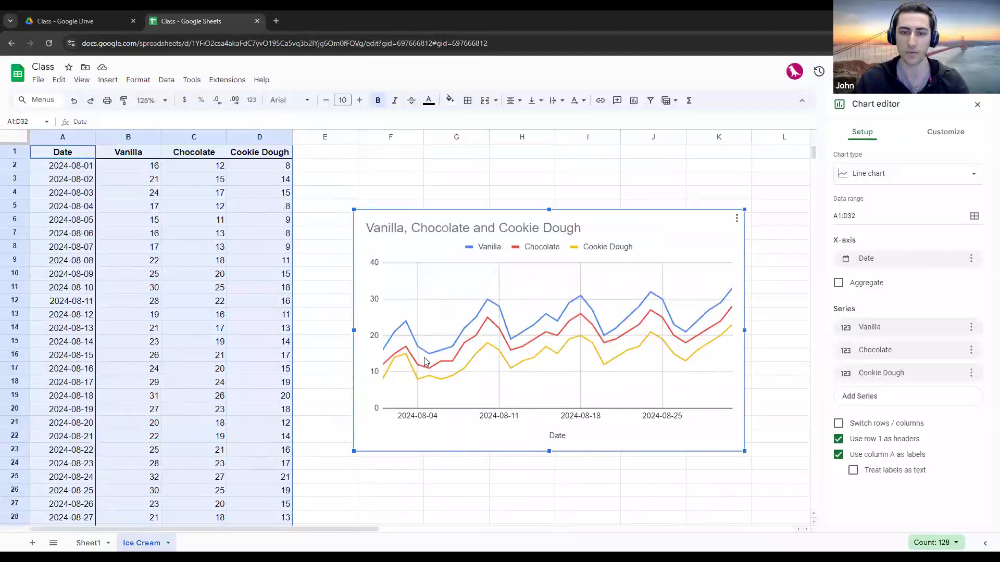
Compare the three flavour lines in the chart with the Vanilla, Chocolate and Cookie Dough values for 2024-08-02 in row 3
left_click(488, 349)
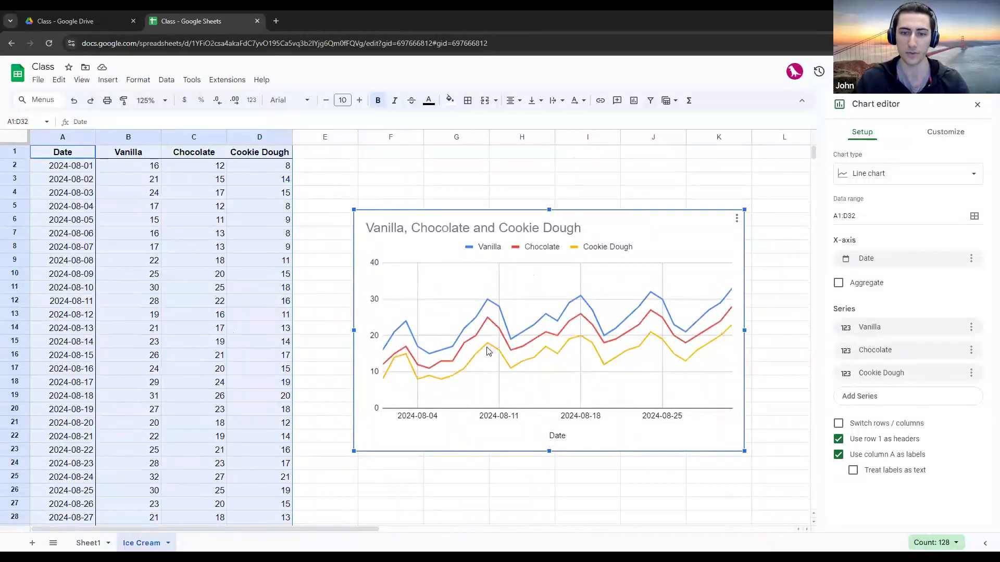
left_click(489, 301)
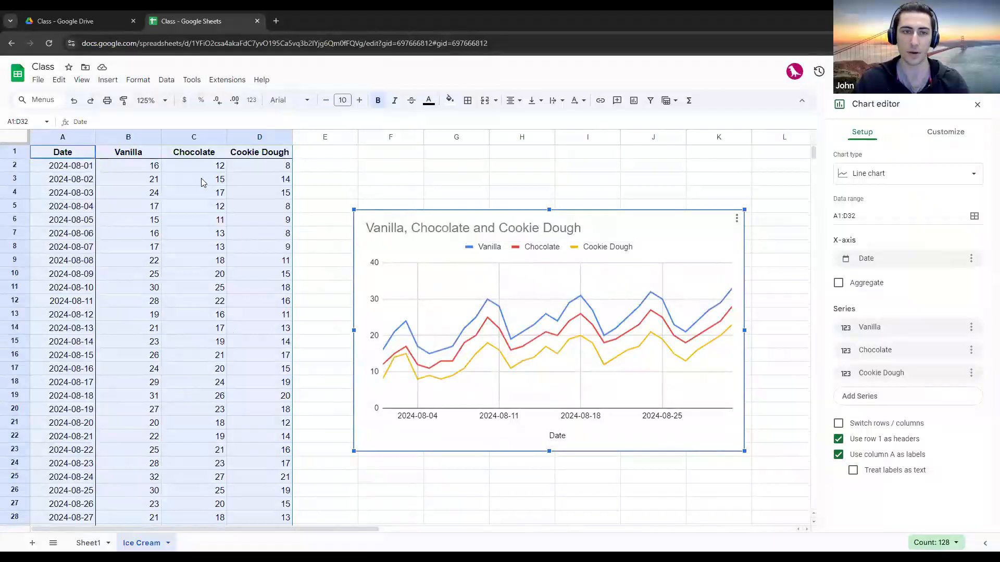
left_click(355, 168)
left_click(148, 181)
left_click(195, 178)
left_click(267, 182)
left_click(208, 180)
left_click(140, 184)
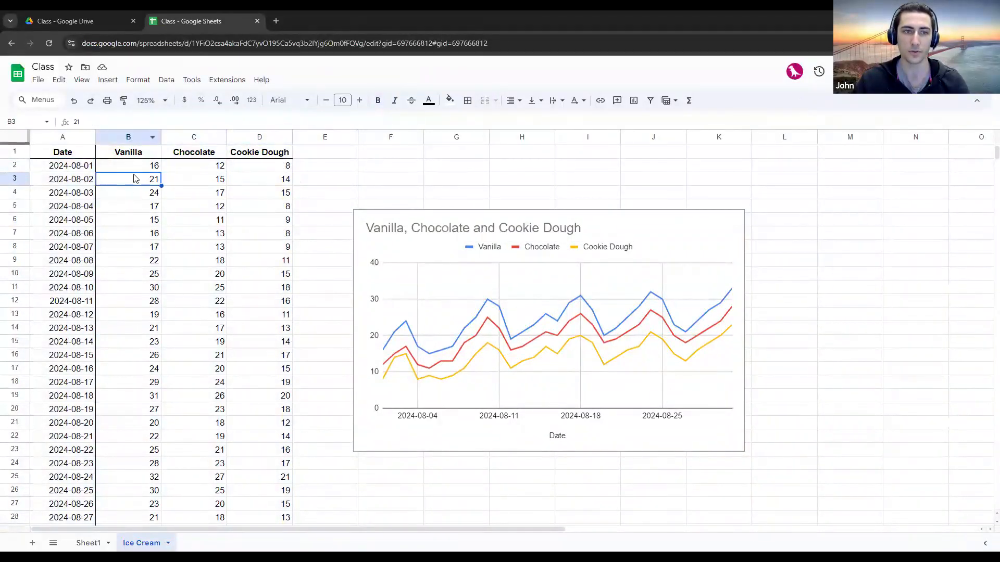
left_click(202, 182)
left_click(278, 182)
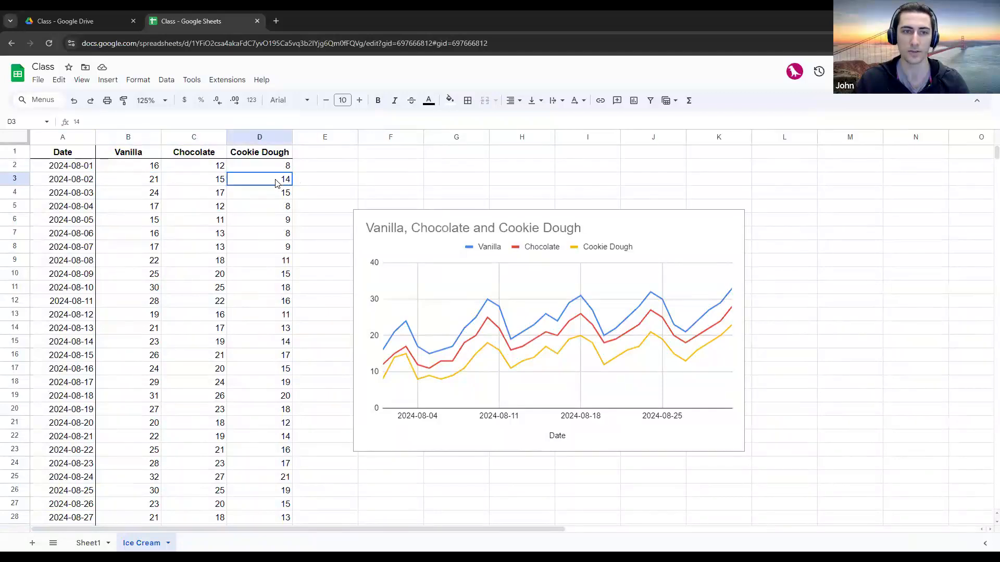
left_click(395, 363)
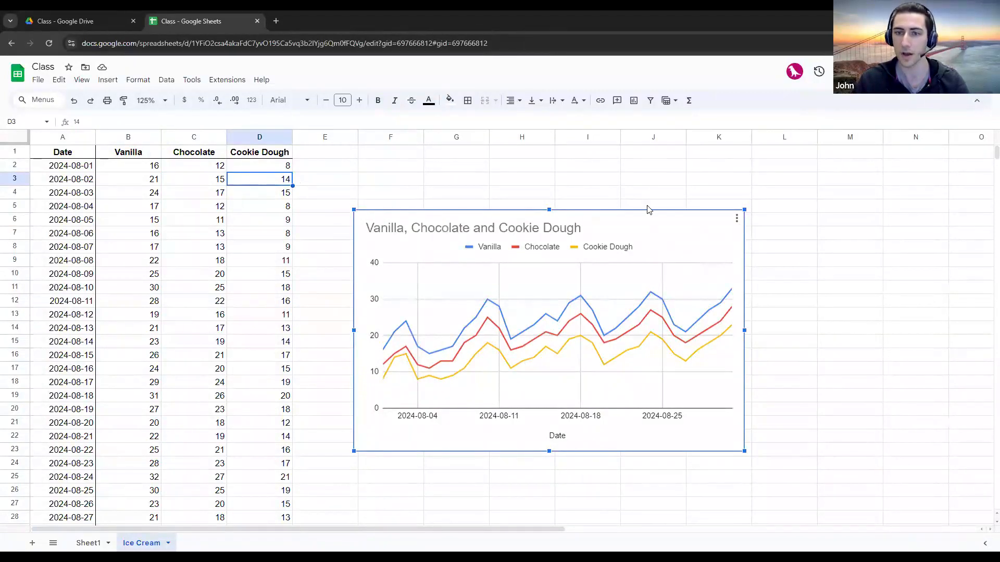
Open the ice cream line chart for editing
left_click(652, 178)
left_click(600, 222)
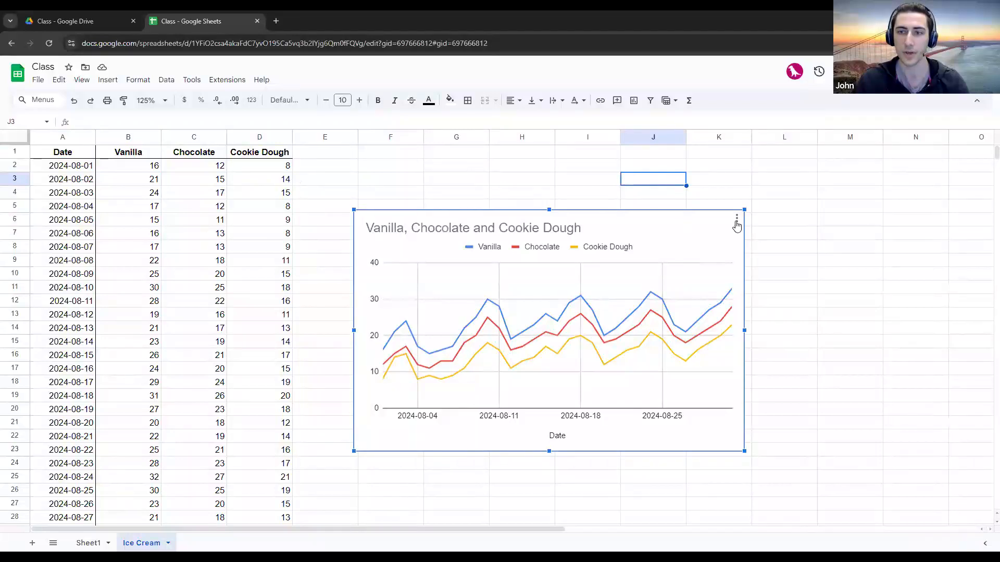
left_click(737, 220)
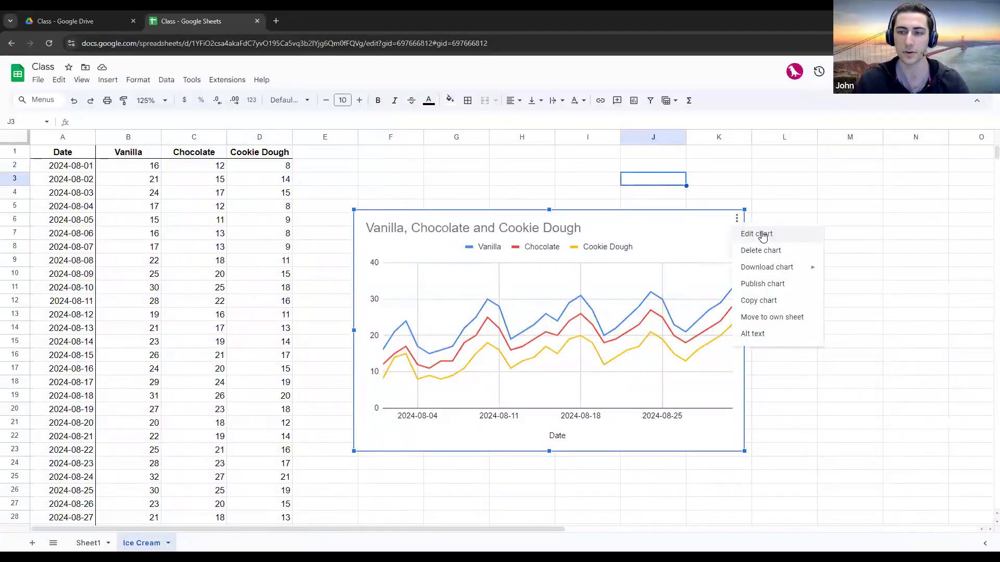
left_click(762, 236)
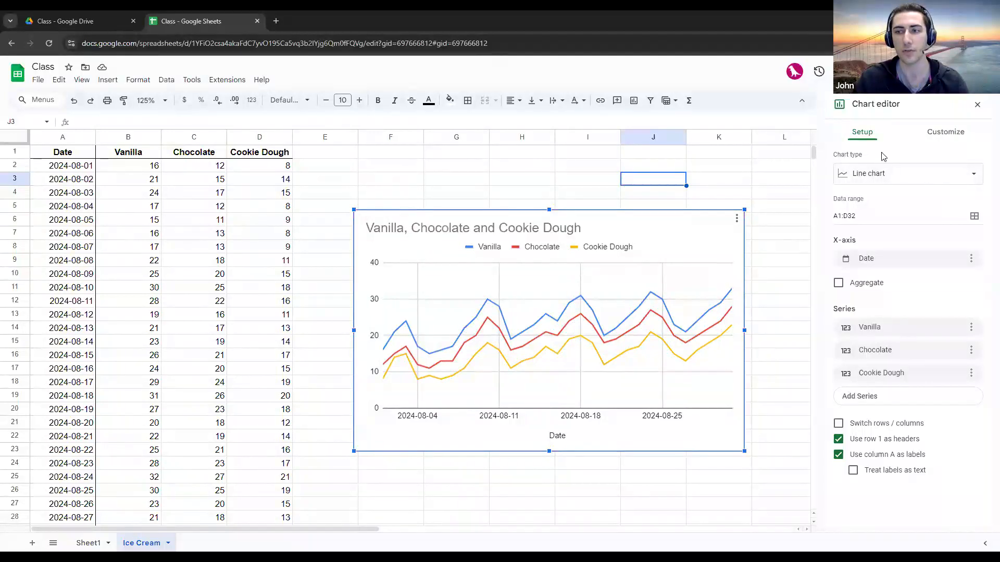
Try the bar chart type on the ice cream data and switch back to the suggested line chart
left_click(892, 177)
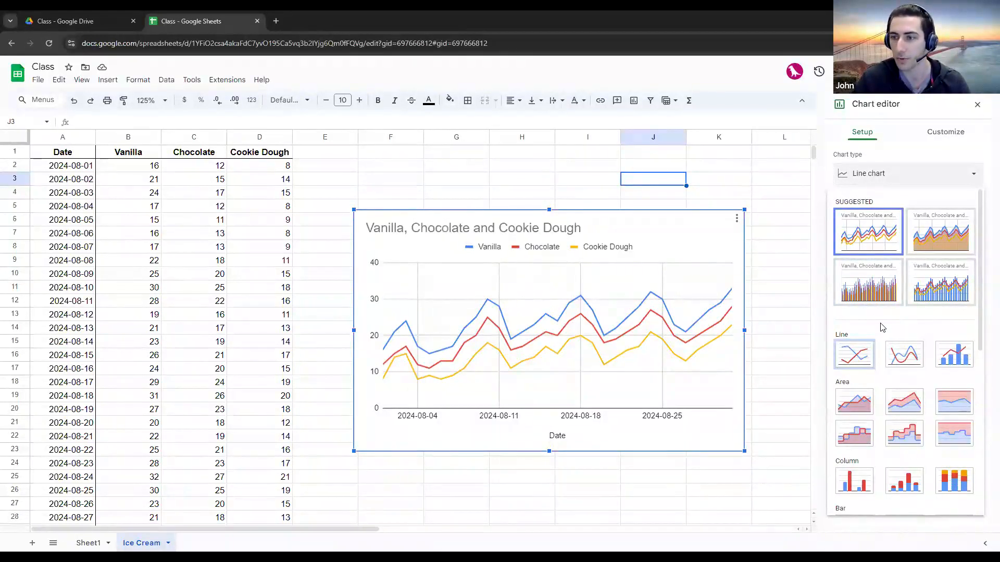
scroll(881, 327, "down", 4)
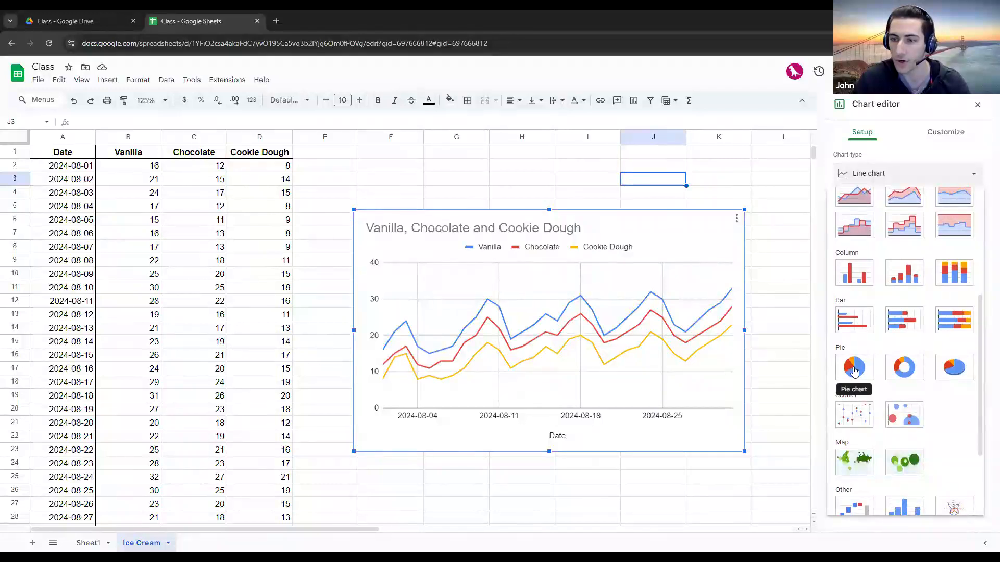
left_click(854, 319)
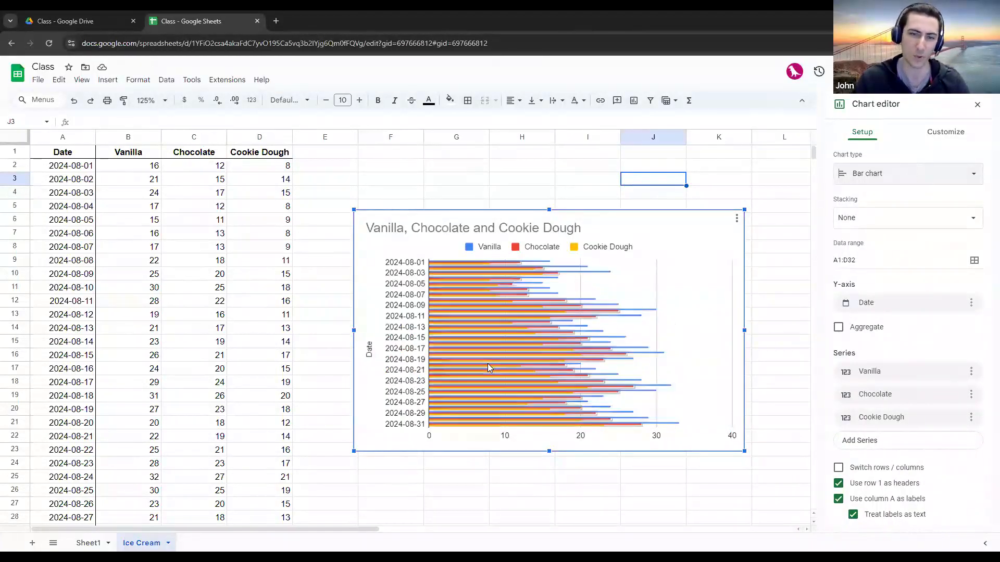
left_click(888, 175)
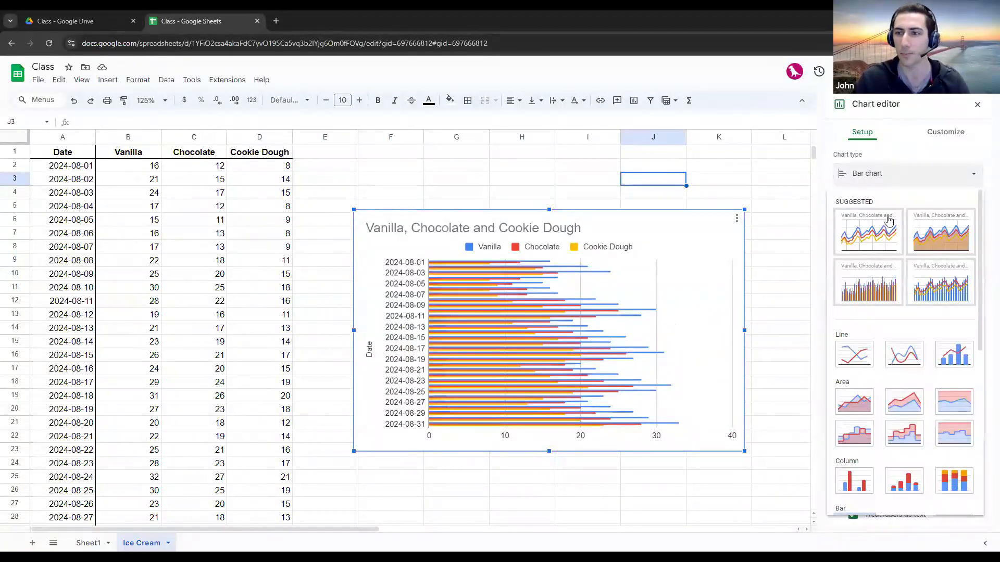
left_click(871, 243)
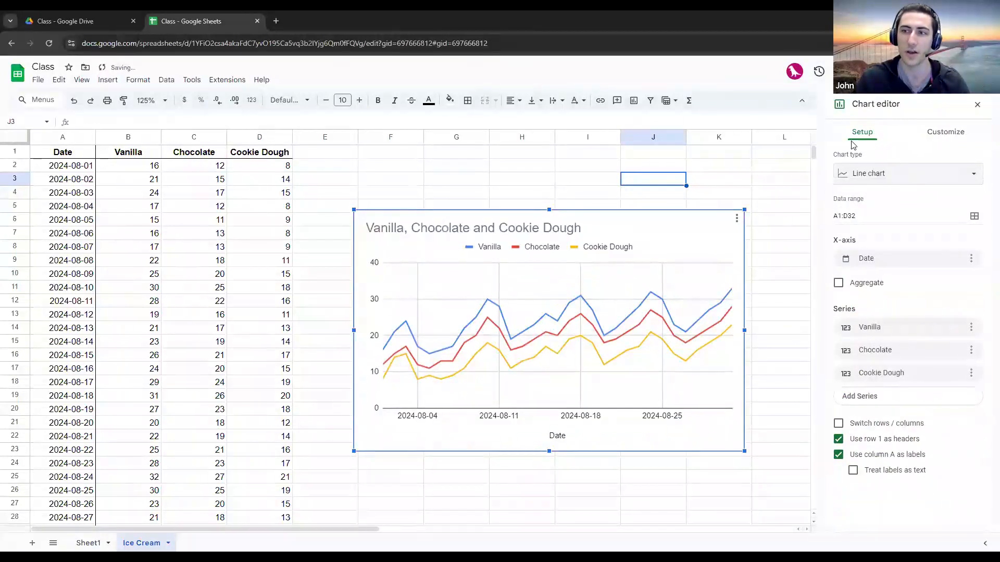
Replace the chart title with "Monthly Sales"
left_click(952, 137)
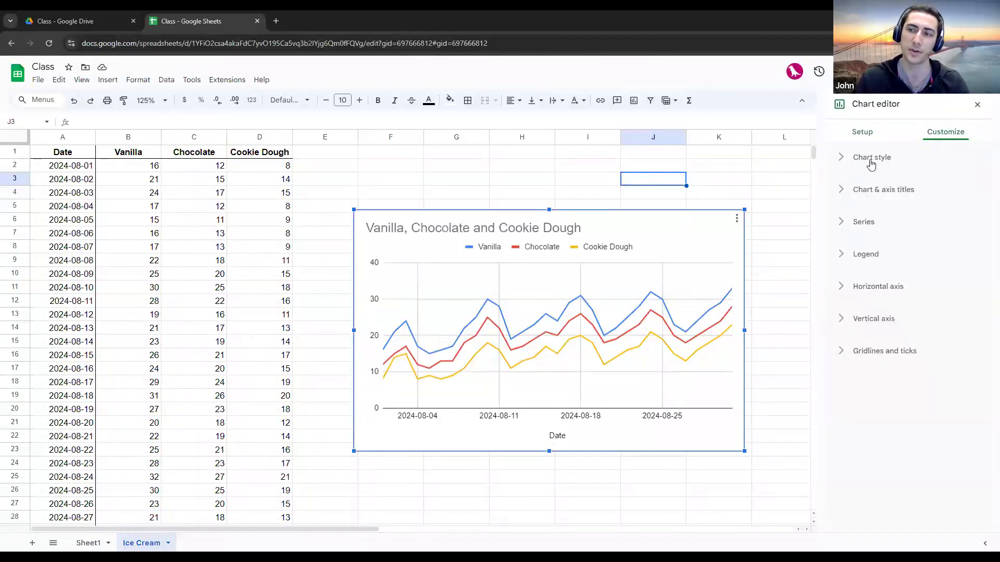
left_click(871, 162)
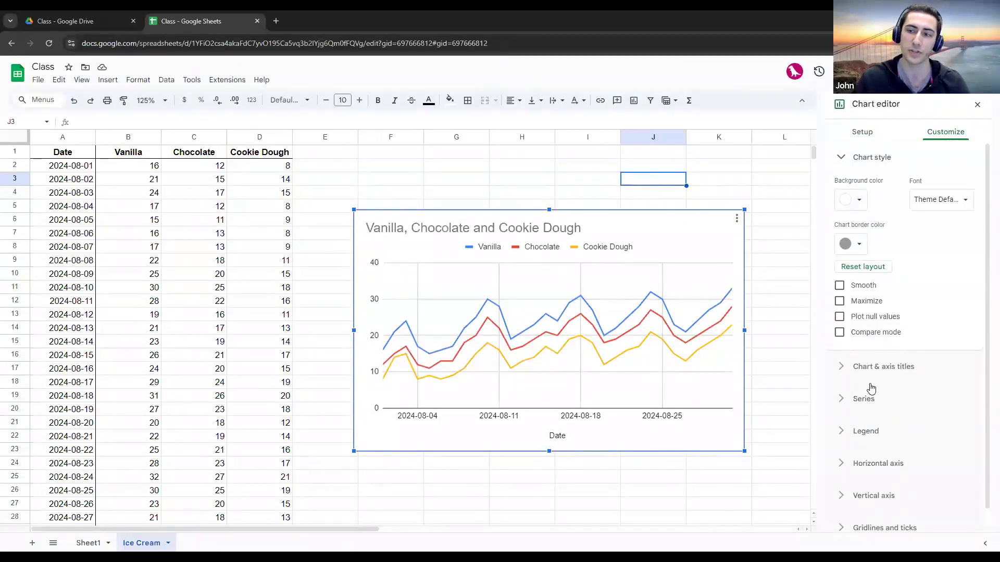
left_click(880, 368)
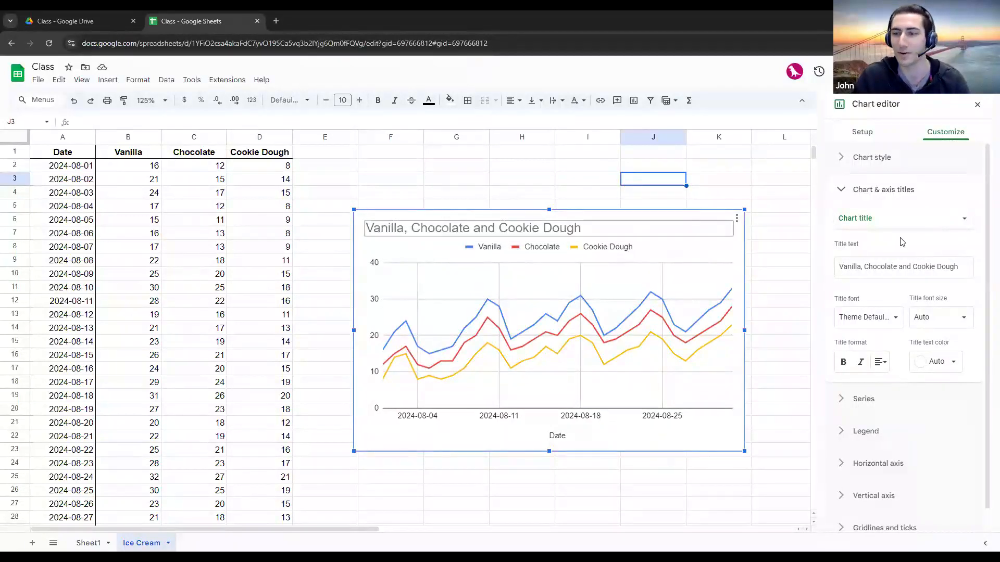
left_click_drag(960, 271, 710, 271)
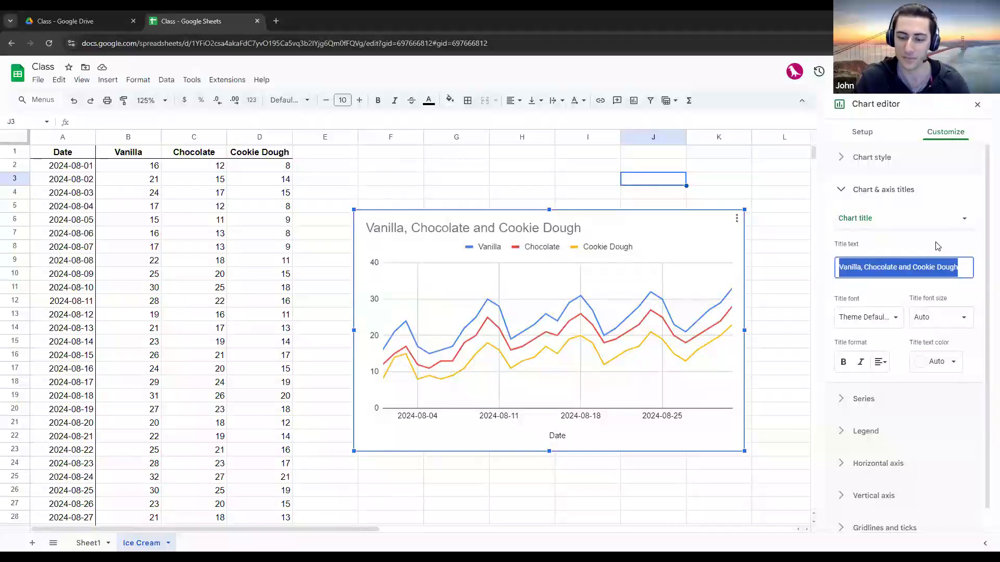
key("BackSpace")
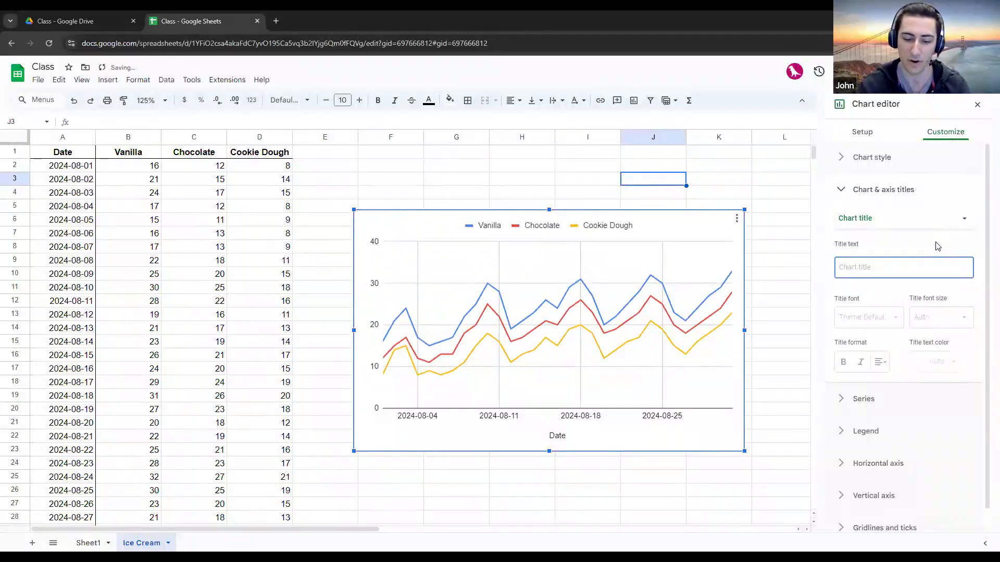
type("Monthly Sales")
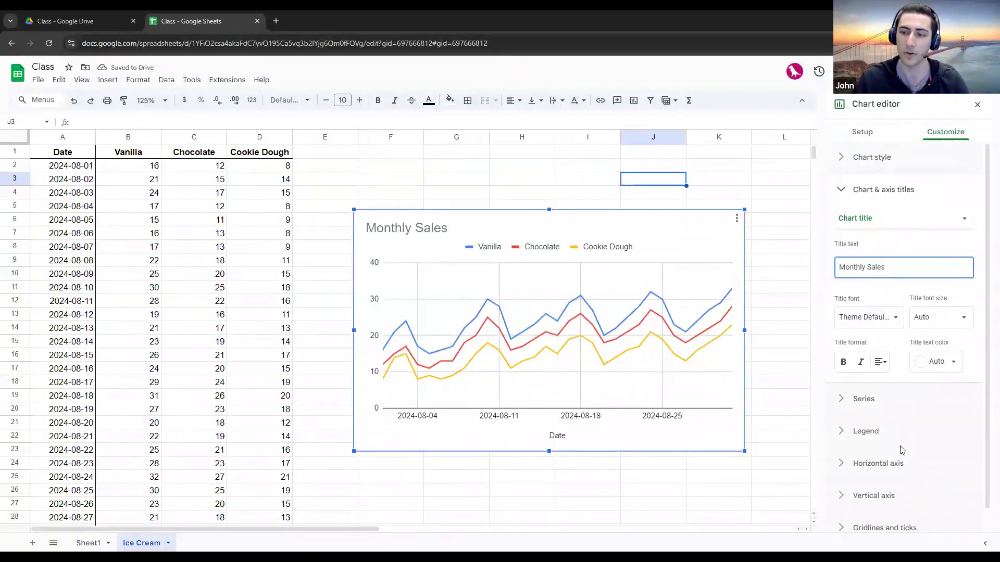
Look through the chart's legend, vertical axis, and gridlines and ticks options, and close the chart editor
scroll(893, 432, "down", 1)
left_click(884, 477)
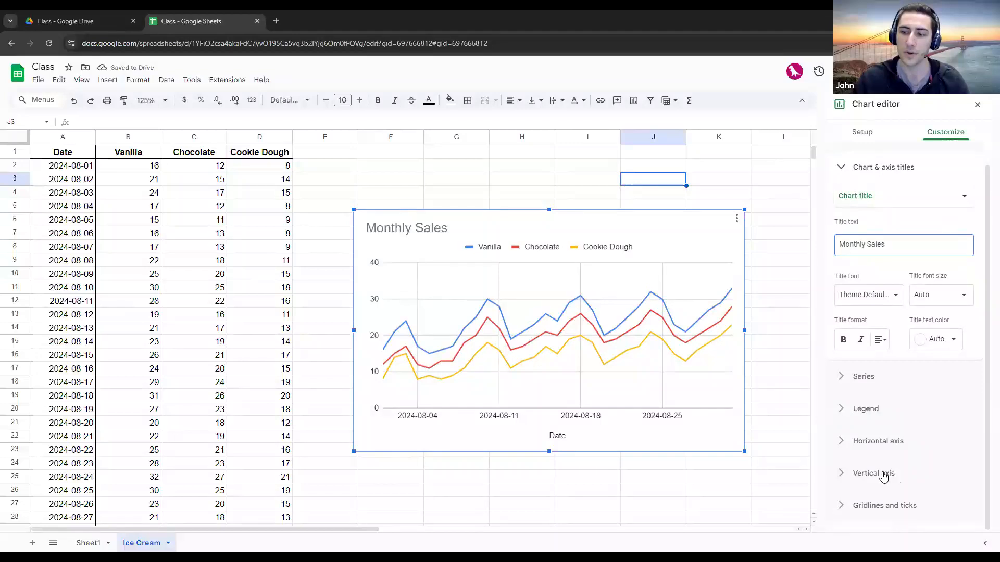
left_click(867, 233)
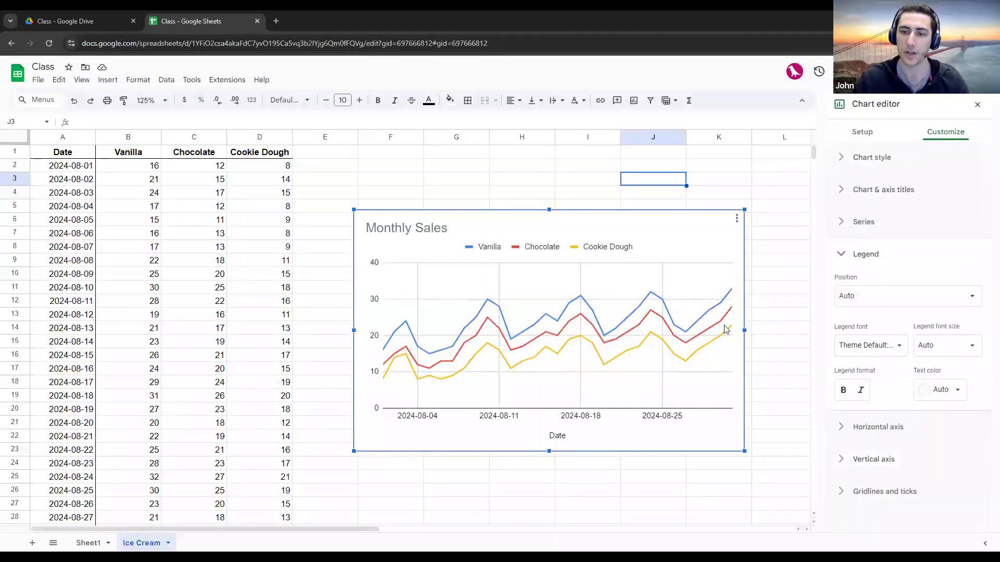
left_click(474, 247)
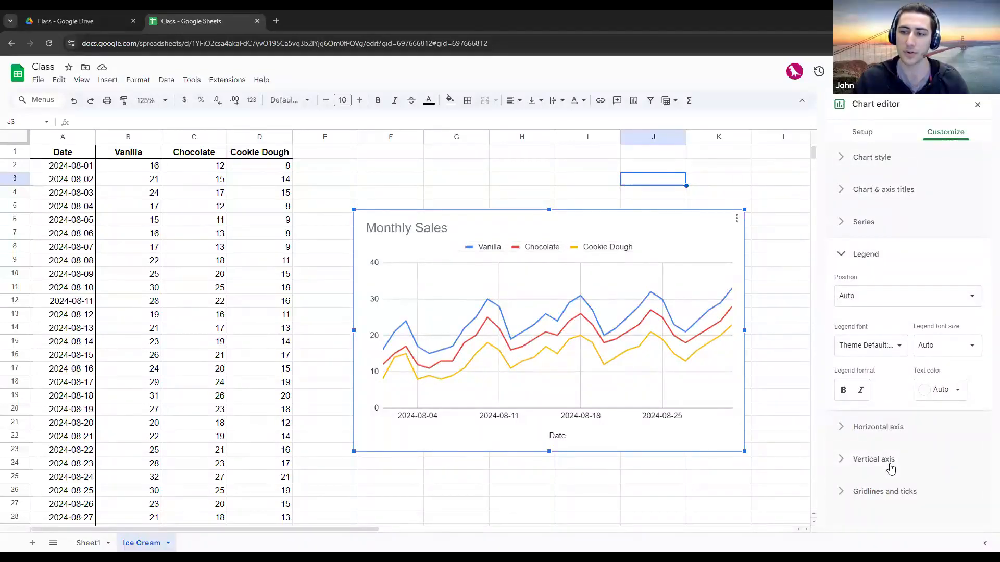
left_click(880, 460)
scroll(885, 490, "down", 2)
left_click(892, 506)
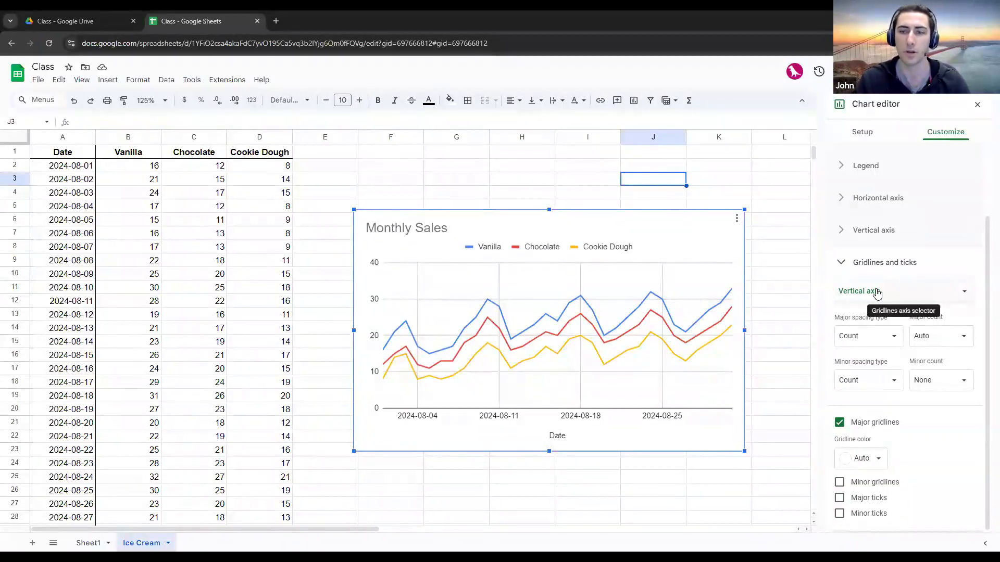
left_click(978, 105)
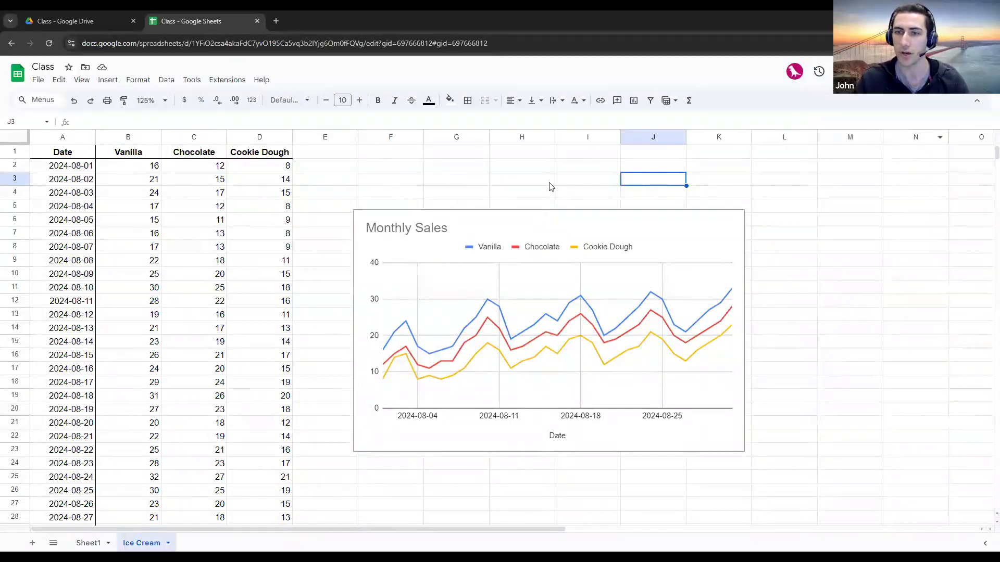
Move the Monthly Sales chart farther from the table, to around columns H to M starting at row 3
left_click(519, 182)
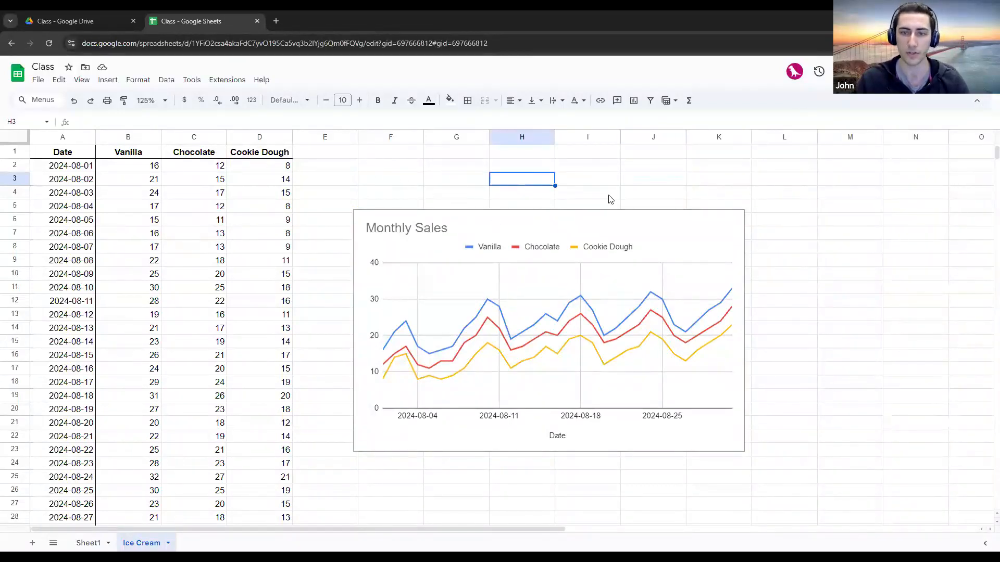
left_click_drag(577, 220, 717, 183)
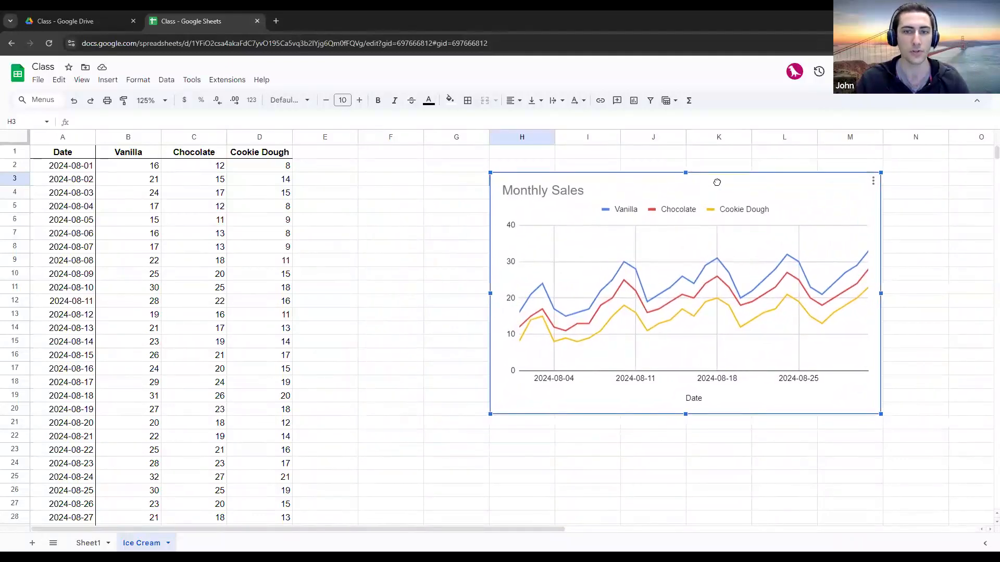
left_click(467, 197)
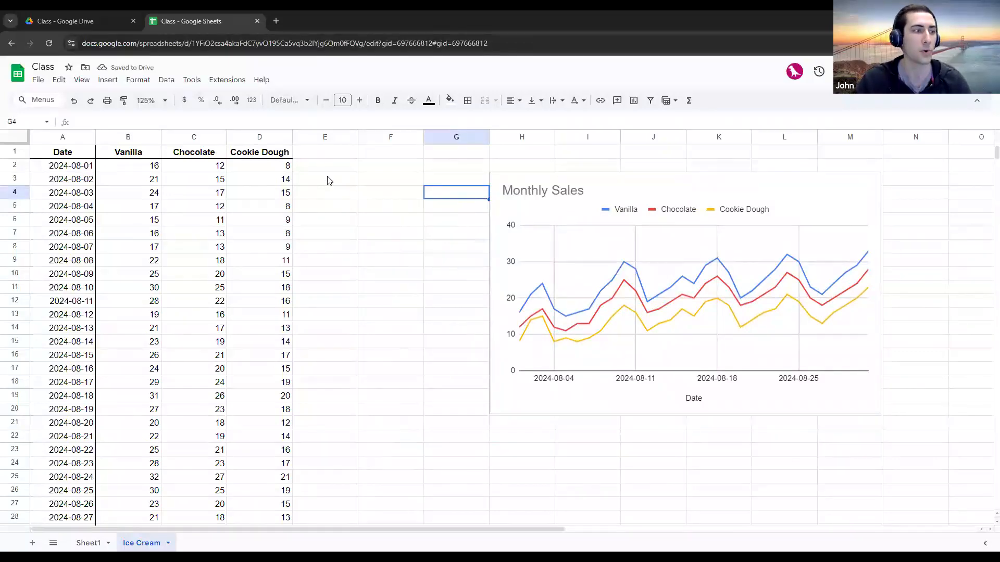
Enter the header "Daily Total" in cell E1 beside the Cookie Dough column
left_click(323, 157)
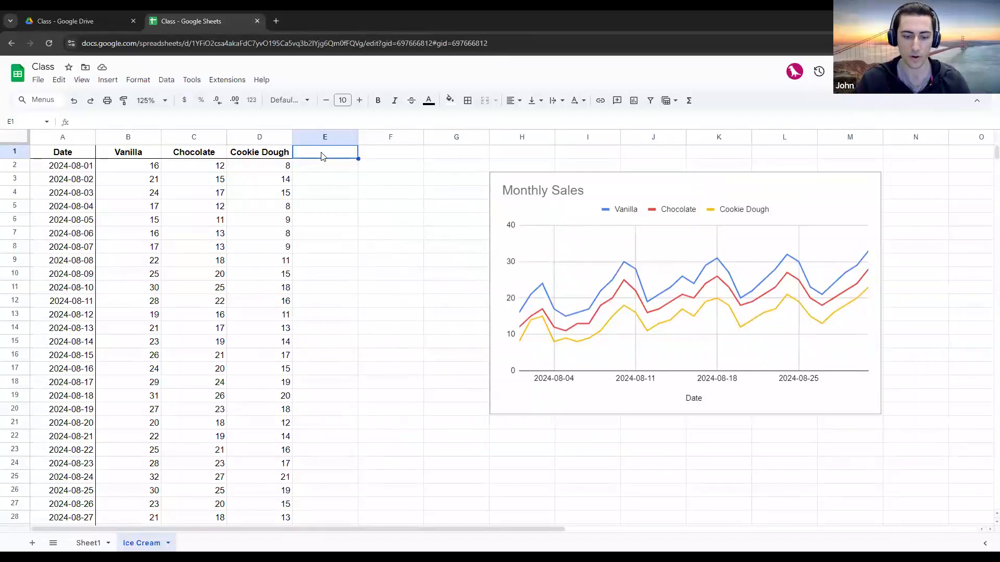
type("Daily Total")
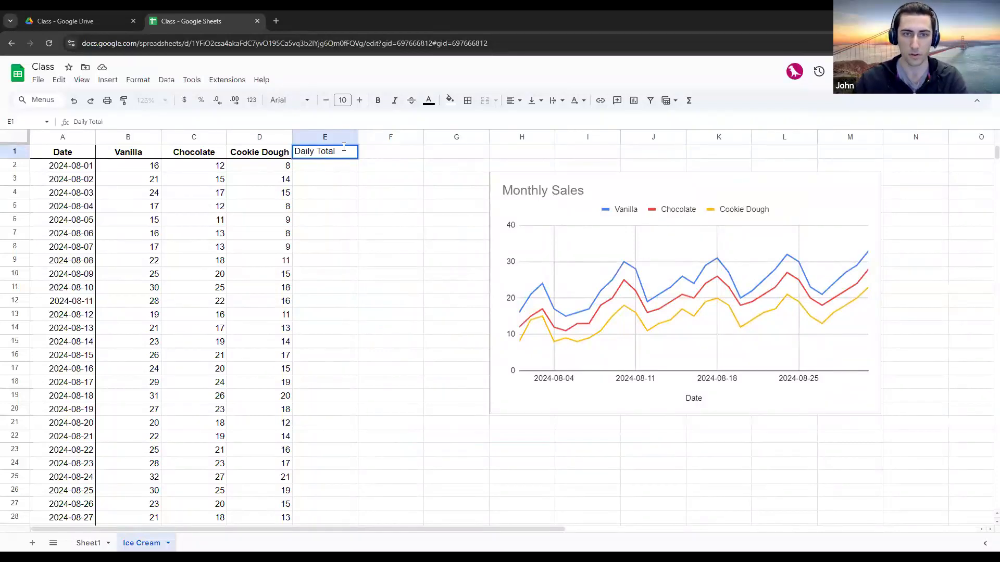
left_click(332, 179)
Format the Daily Total header in E1 like the other headers: bold, centered, with a bottom border
left_click(259, 154)
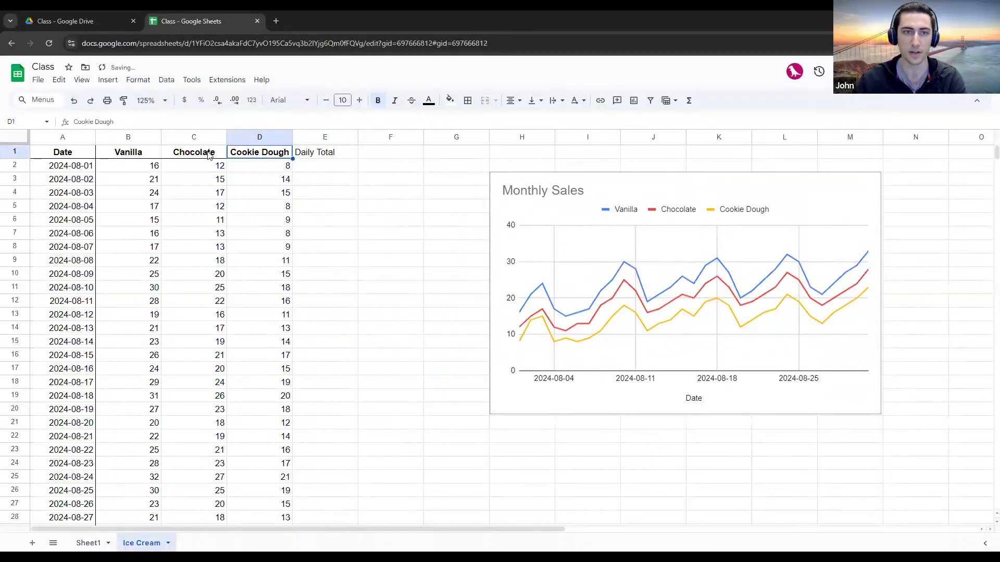
left_click(178, 156)
left_click(327, 156)
left_click(377, 101)
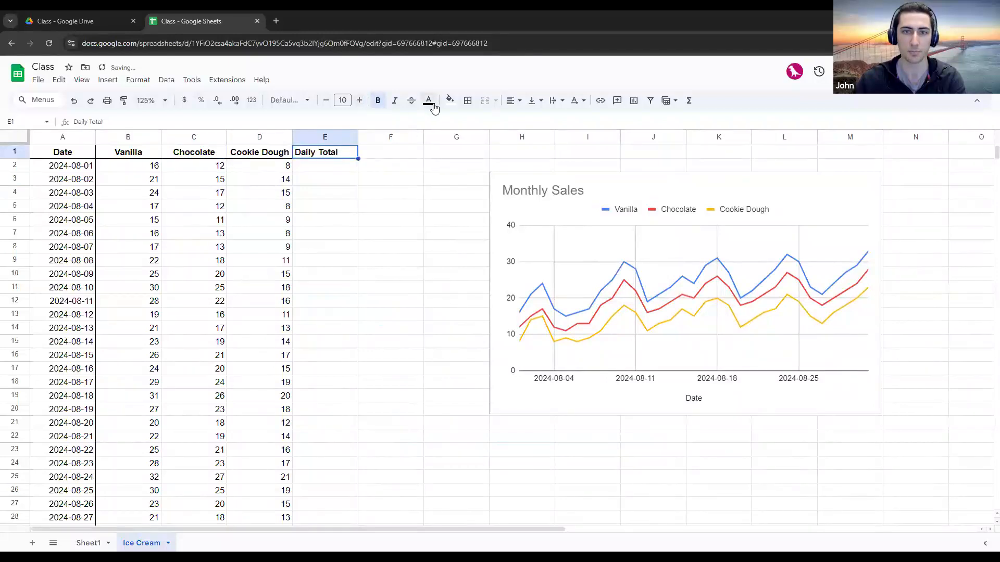
left_click(468, 101)
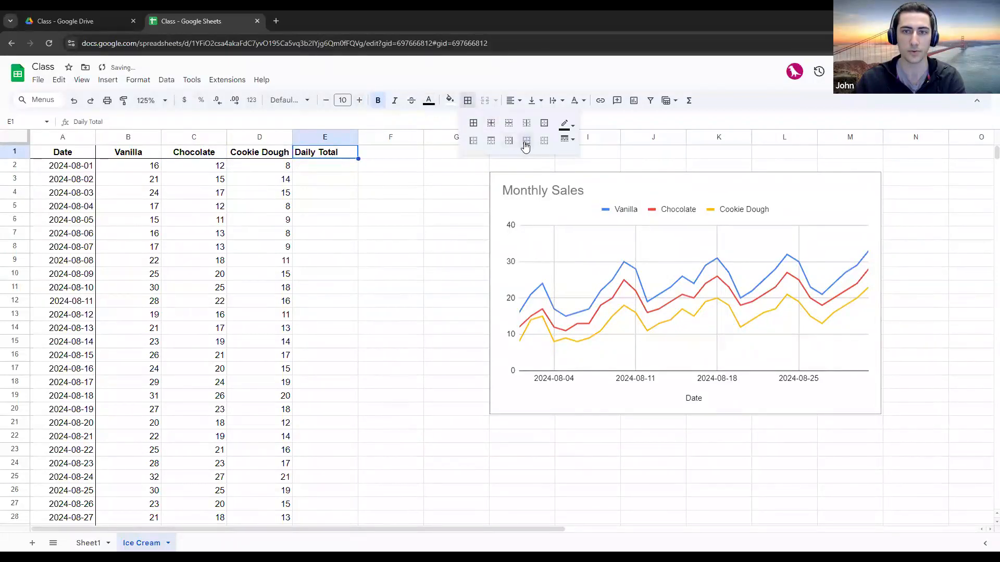
left_click(514, 101)
left_click(526, 123)
left_click(330, 168)
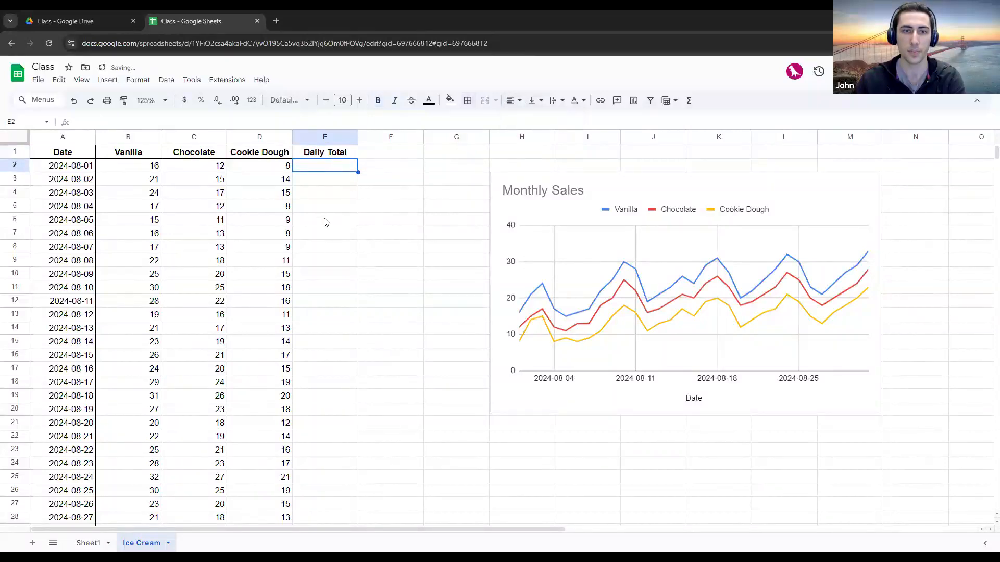
Total the Vanilla, Chocolate and Cookie Dough values for 2024-08-01 in cell E2 with the suggested formula =SUM(B2:D2)
left_click(325, 206)
left_click(328, 168)
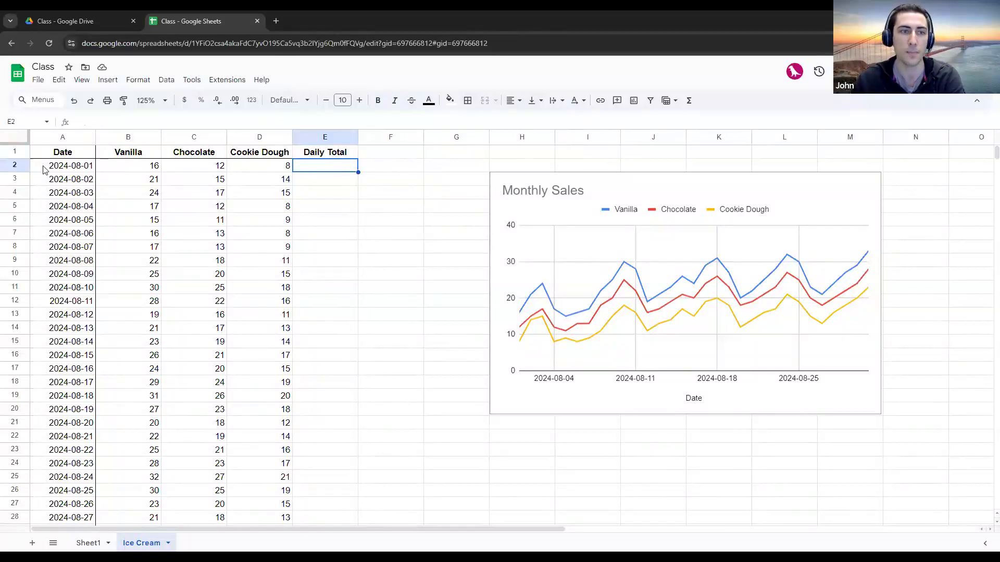
left_click(130, 168)
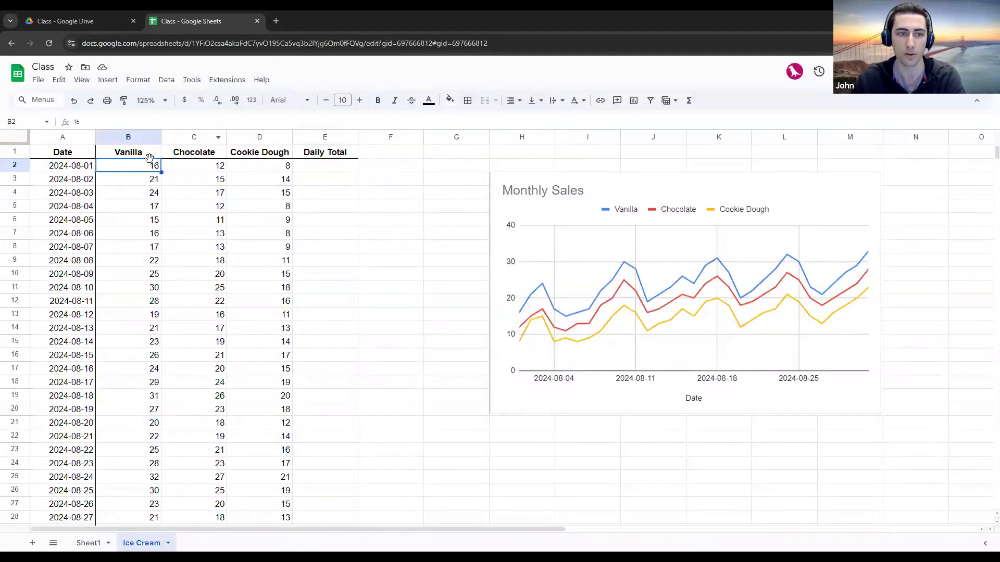
left_click(197, 170)
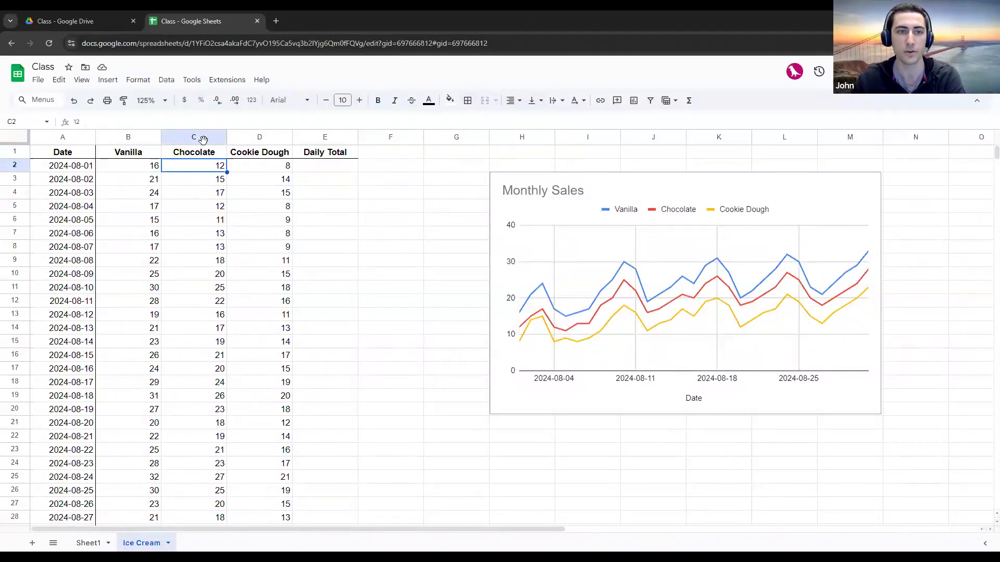
left_click(260, 170)
left_click(333, 172)
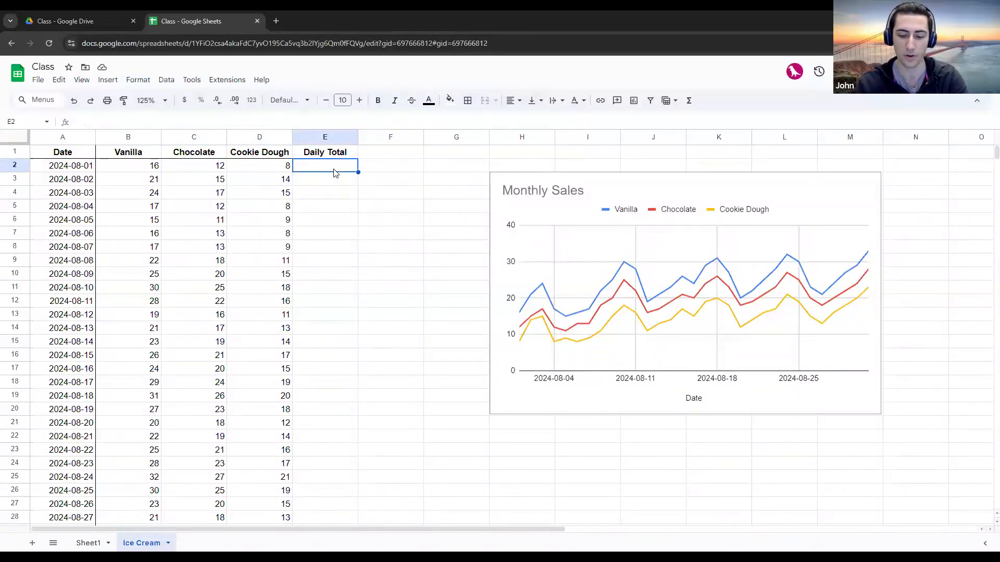
type("=")
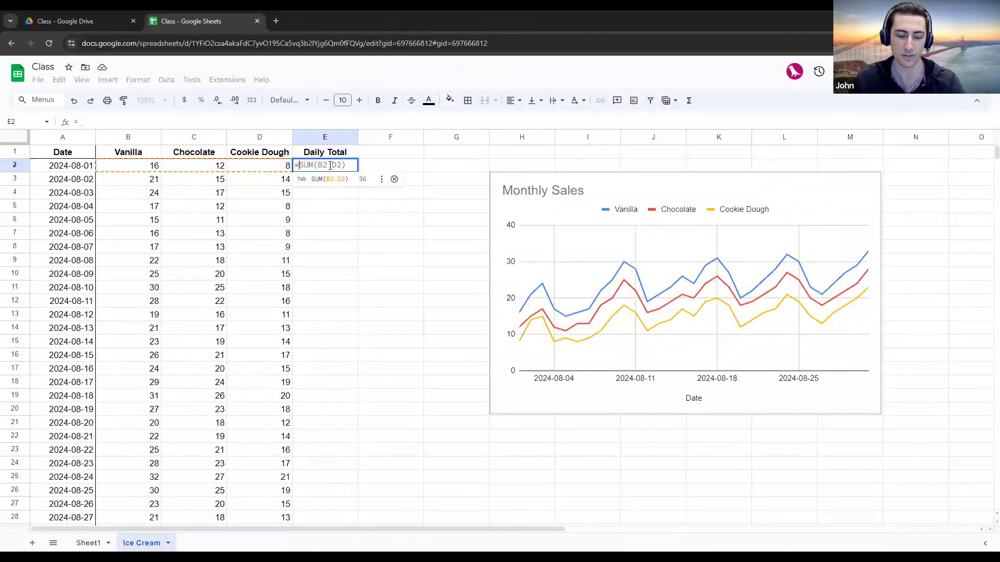
key("Tab")
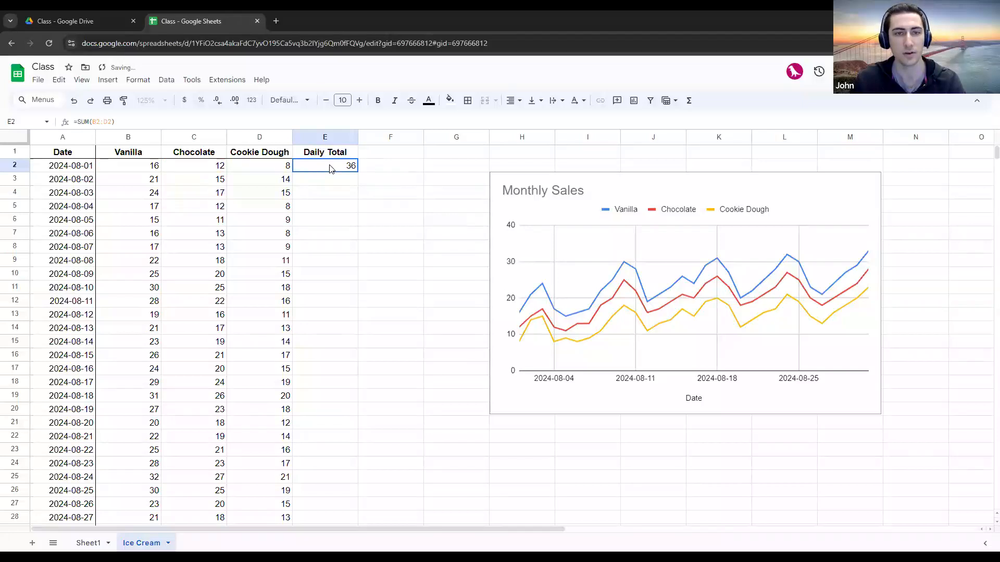
Copy the row sum formula in E2 down the Daily Total column through 2024-08-31 in E32
left_click(152, 169)
left_click(190, 168)
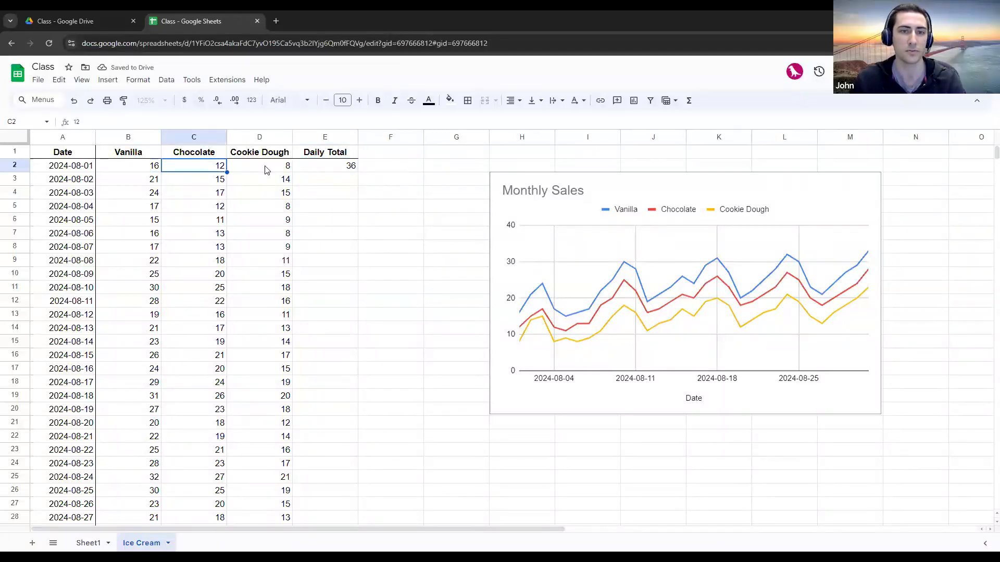
left_click(275, 169)
left_click(327, 168)
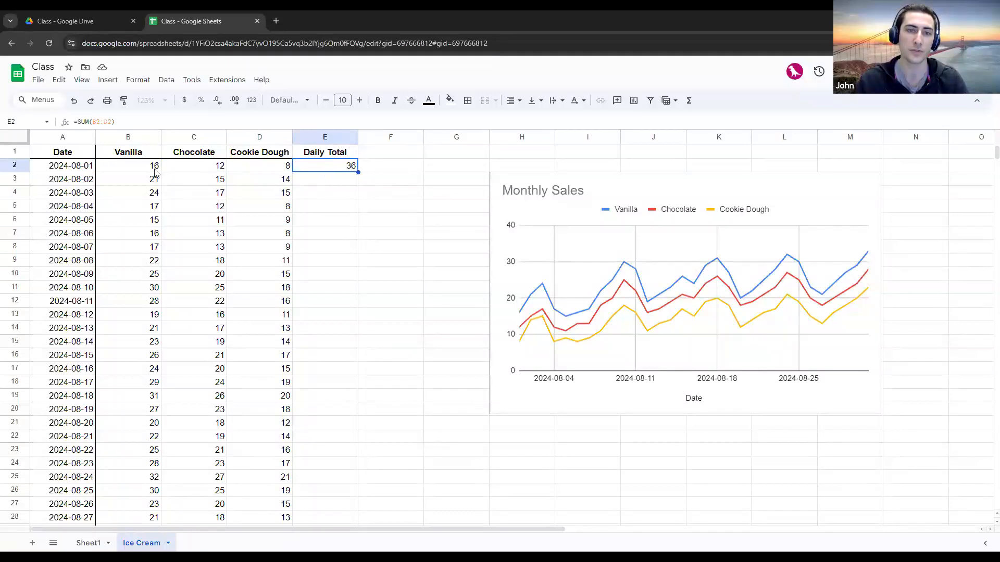
left_click_drag(359, 172, 325, 315)
scroll(335, 308, "down", 5)
scroll(325, 314, "up", 6)
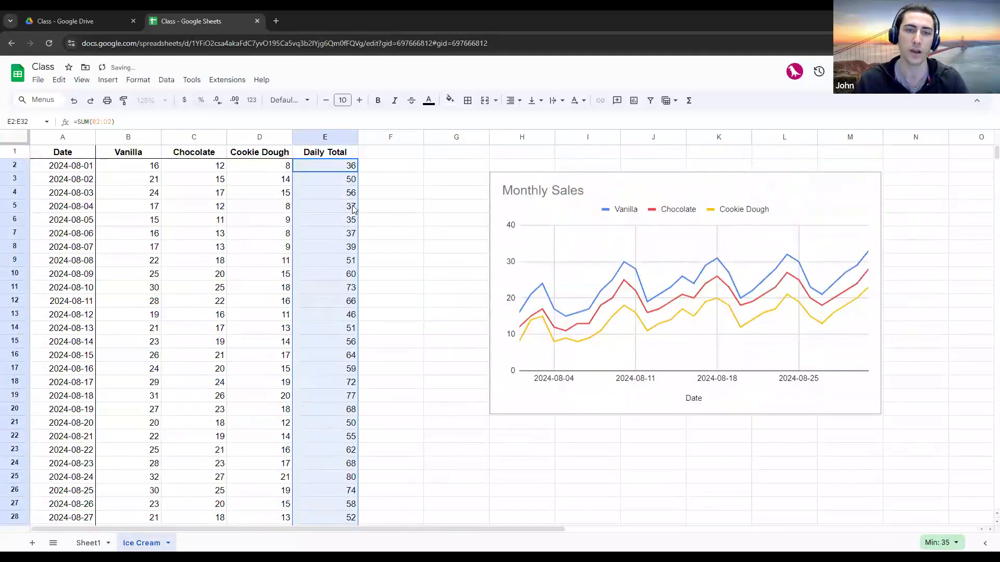
Compare the SUM formulas in E2, E3 and E17 to see how their cell references follow each row
left_click(339, 193)
left_click(333, 206)
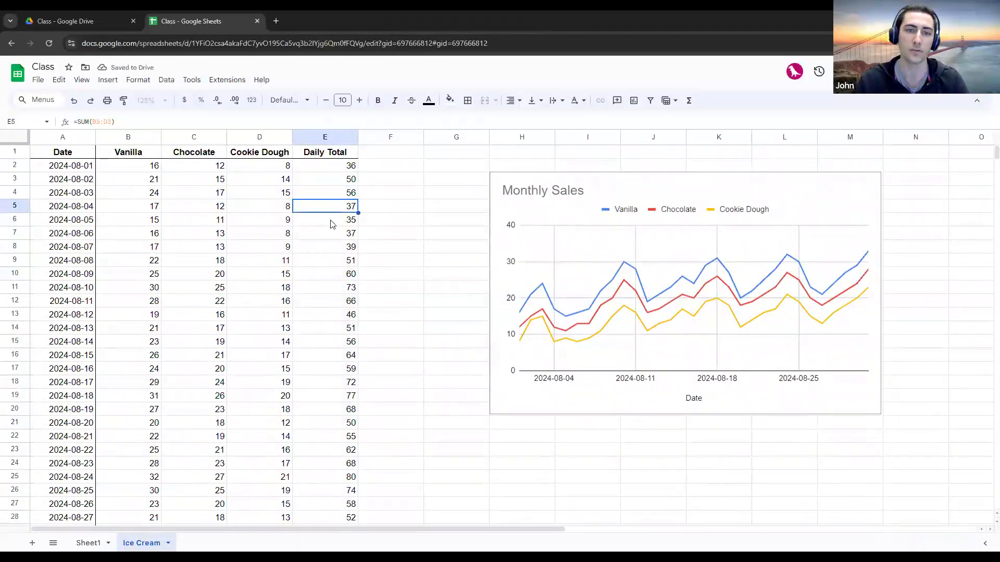
double_click(334, 179)
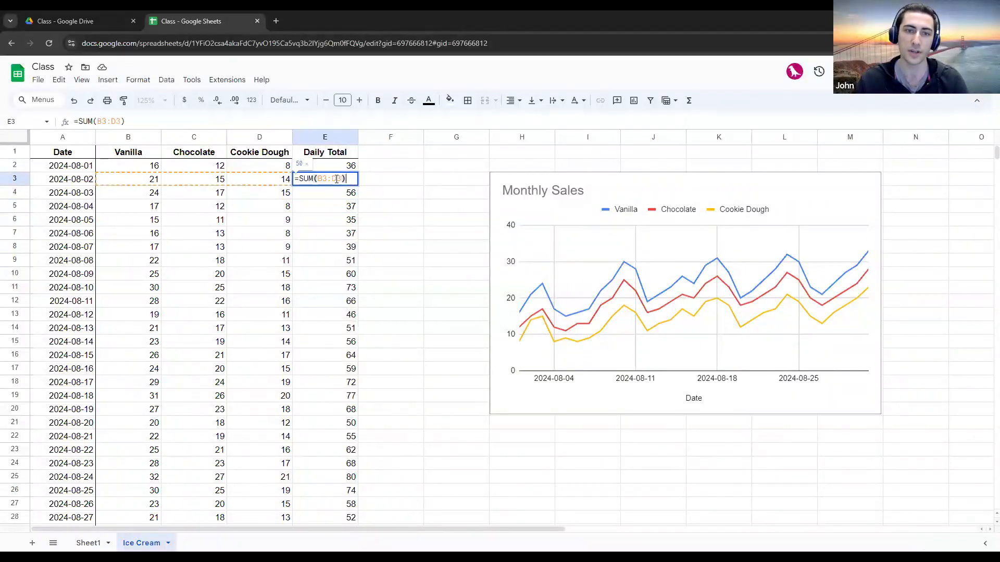
triple_click(343, 167)
left_click(347, 168)
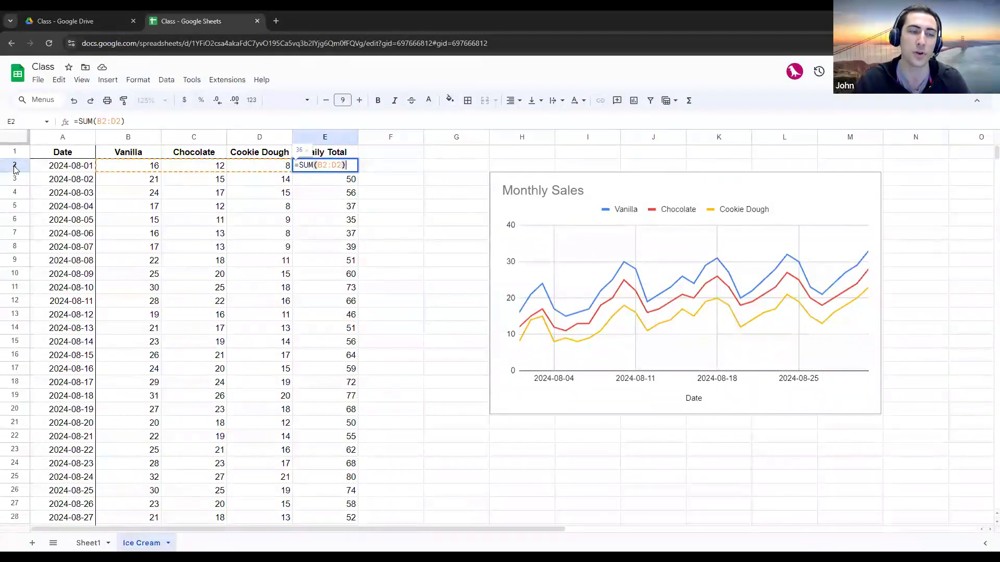
double_click(343, 179)
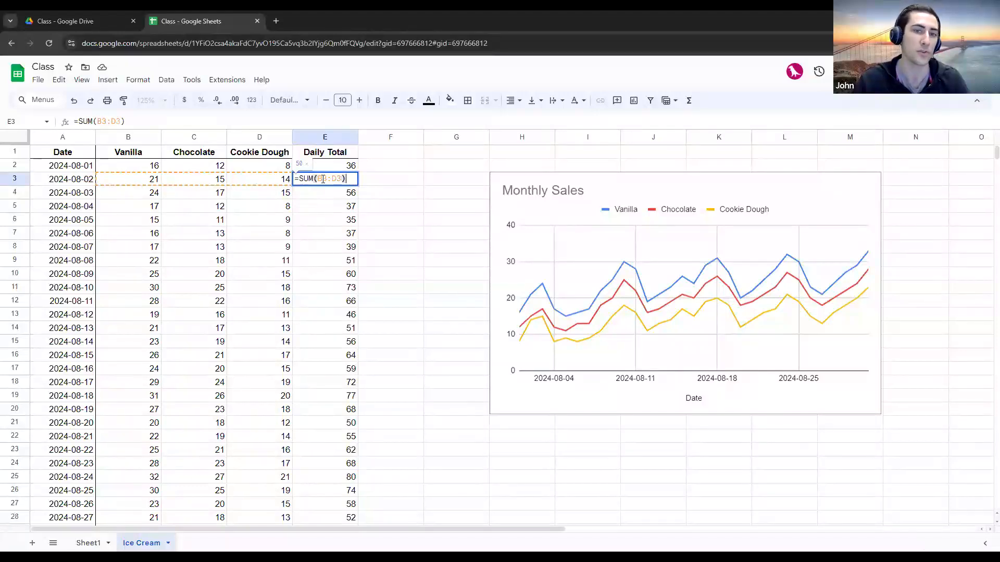
double_click(337, 166)
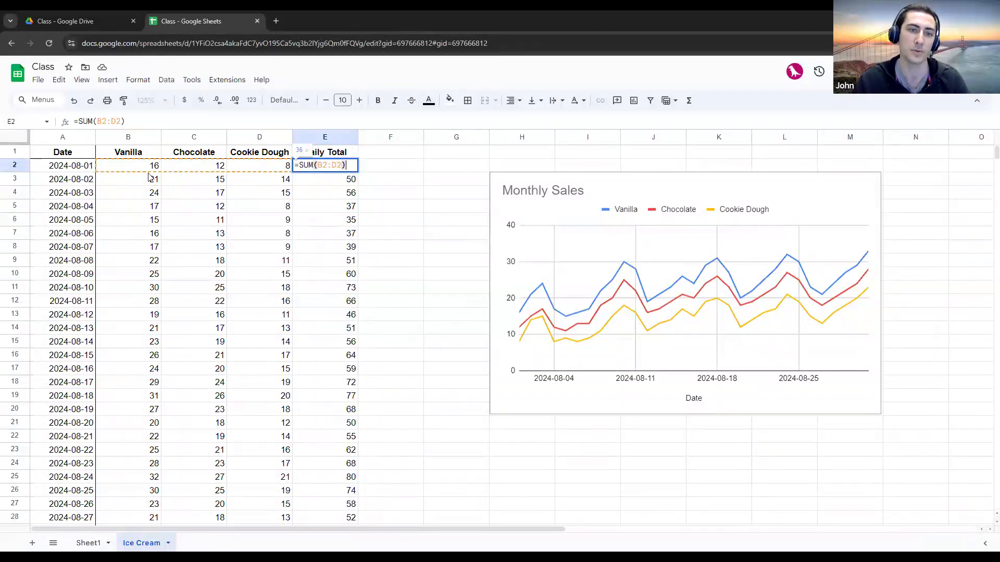
double_click(349, 186)
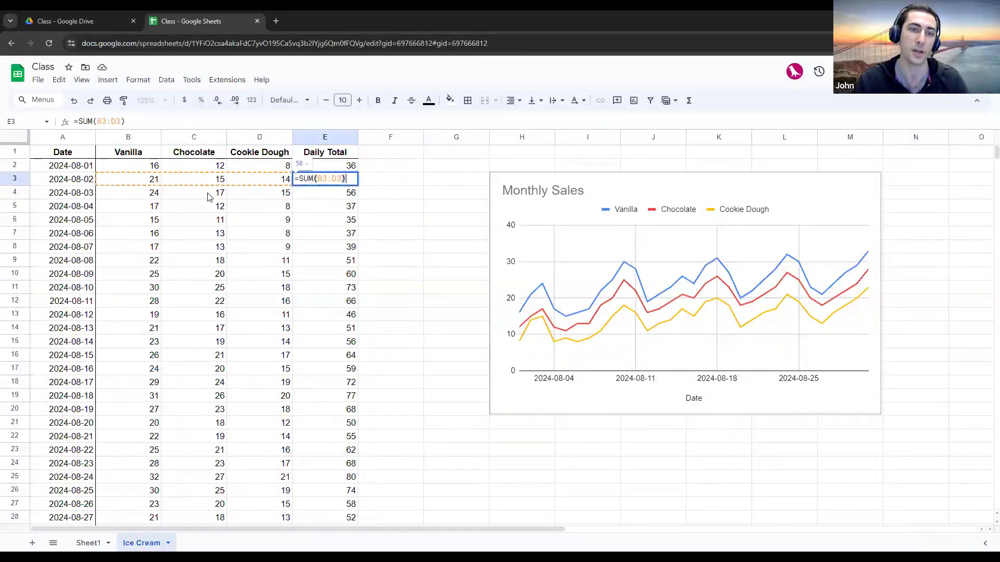
double_click(341, 371)
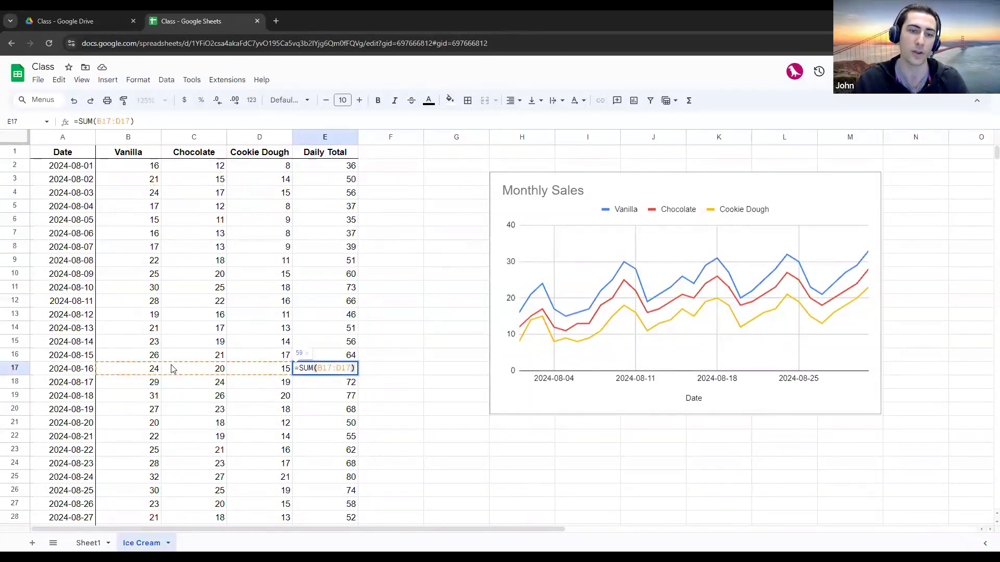
Inspect the Daily Total formula for 2024-08-31 in E32 and the three flavor values it adds
scroll(326, 357, "down", 5)
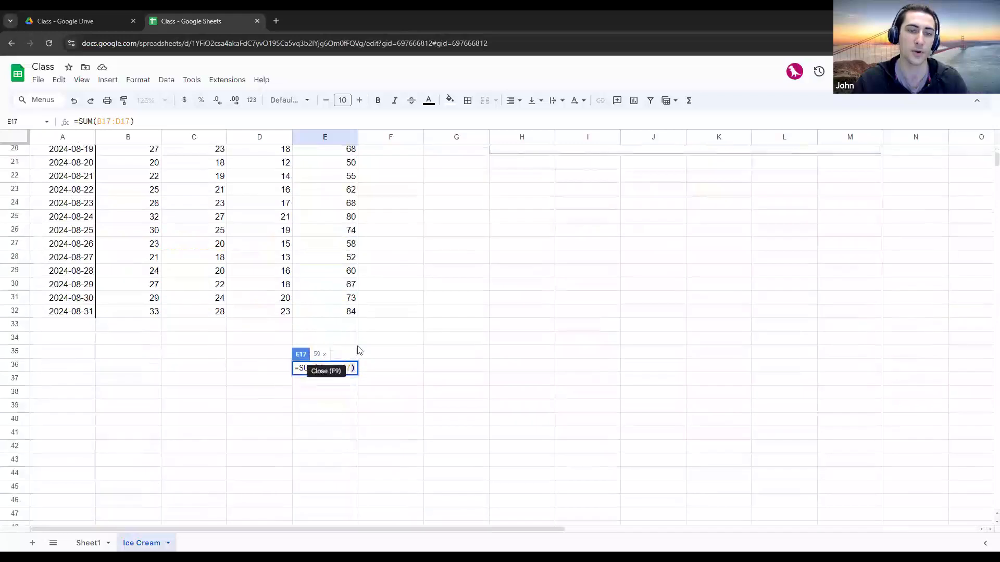
left_click(442, 313)
scroll(359, 372, "up", 3)
scroll(354, 386, "down", 1)
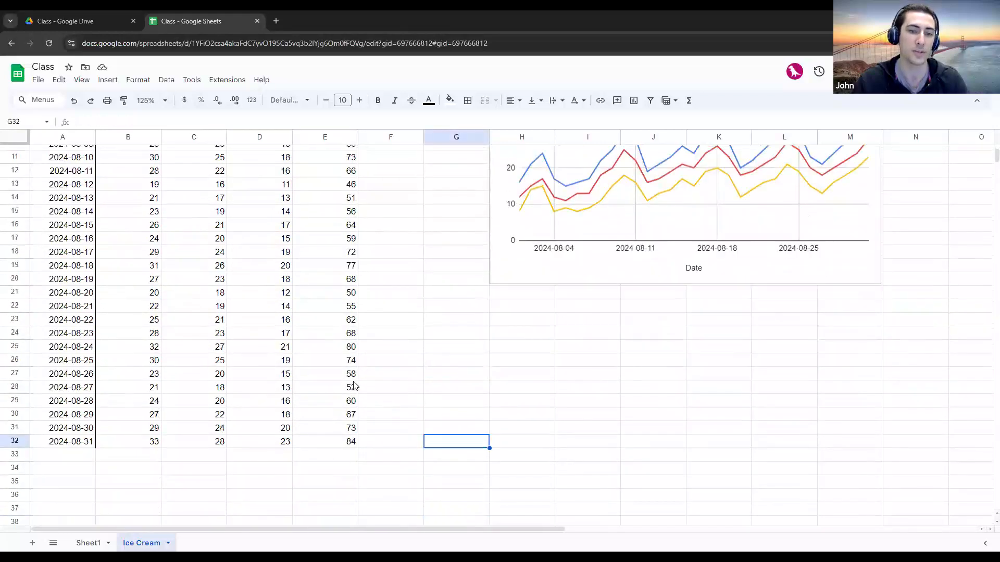
left_click(327, 442)
double_click(326, 441)
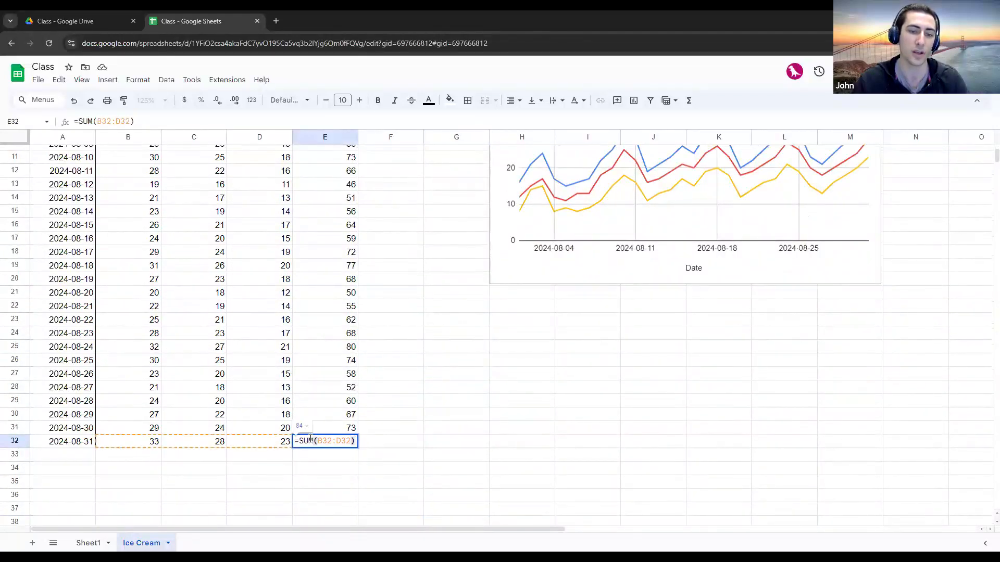
left_click(133, 447)
left_click(175, 443)
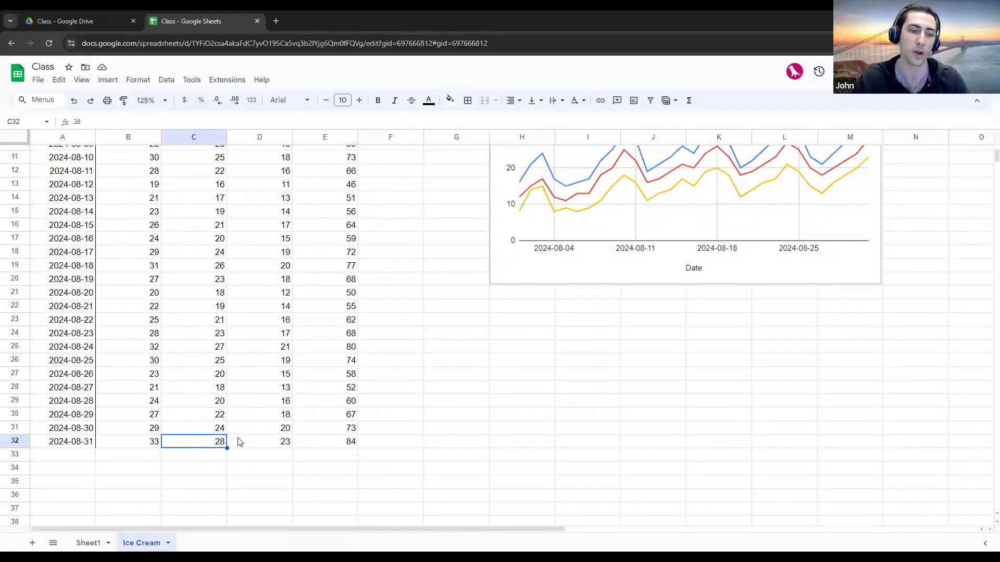
left_click(256, 437)
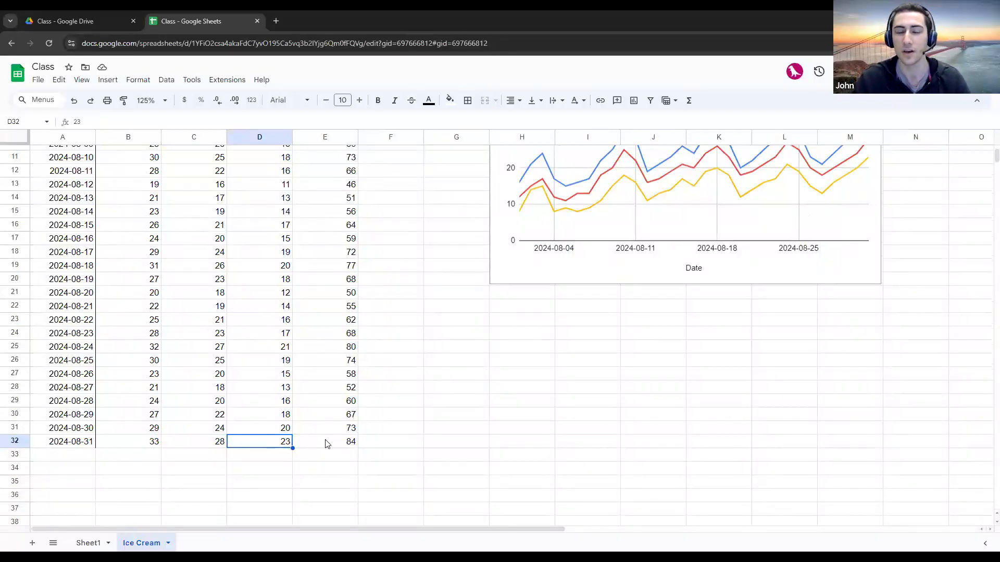
Examine several Daily Total cells and the block of flavor sales values in columns B to D that feed them
scroll(367, 427, "up", 3)
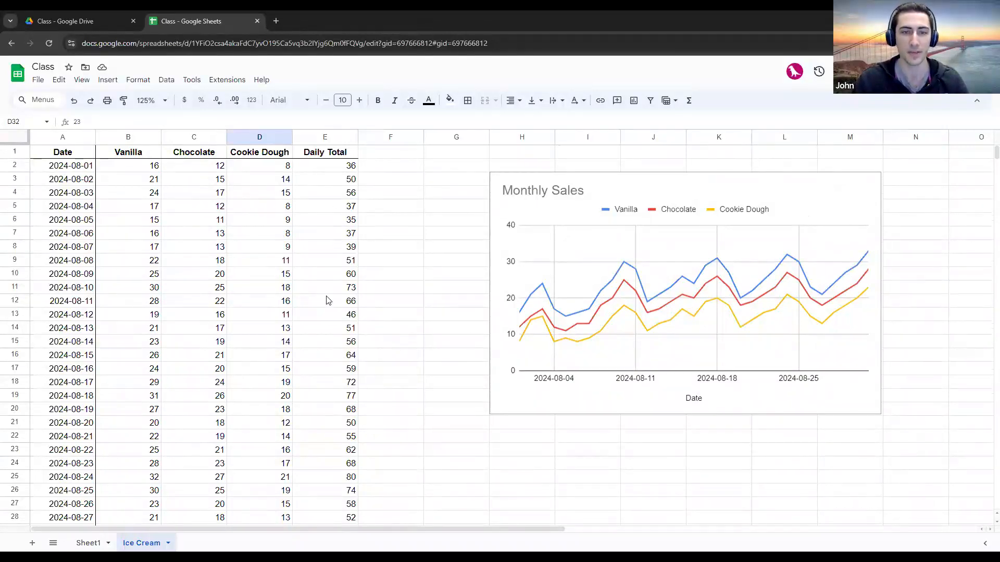
left_click(333, 168)
left_click(331, 247)
left_click(332, 274)
left_click(333, 288)
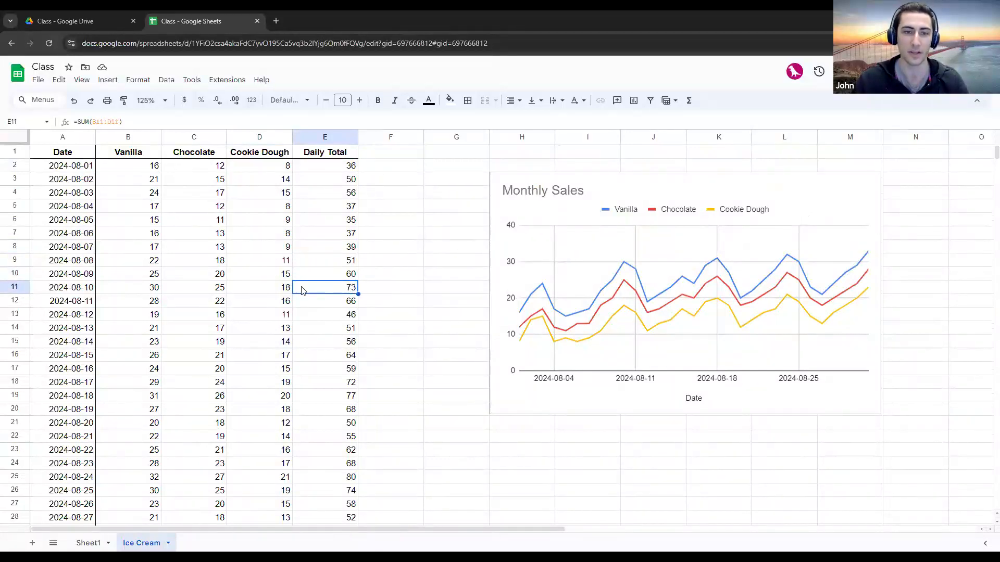
left_click_drag(335, 170, 336, 341)
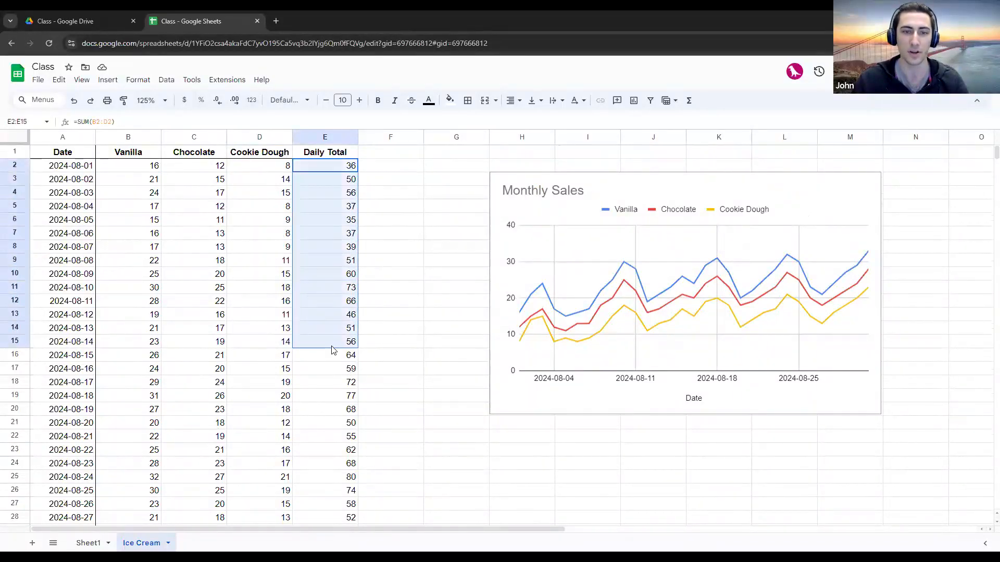
left_click(329, 285)
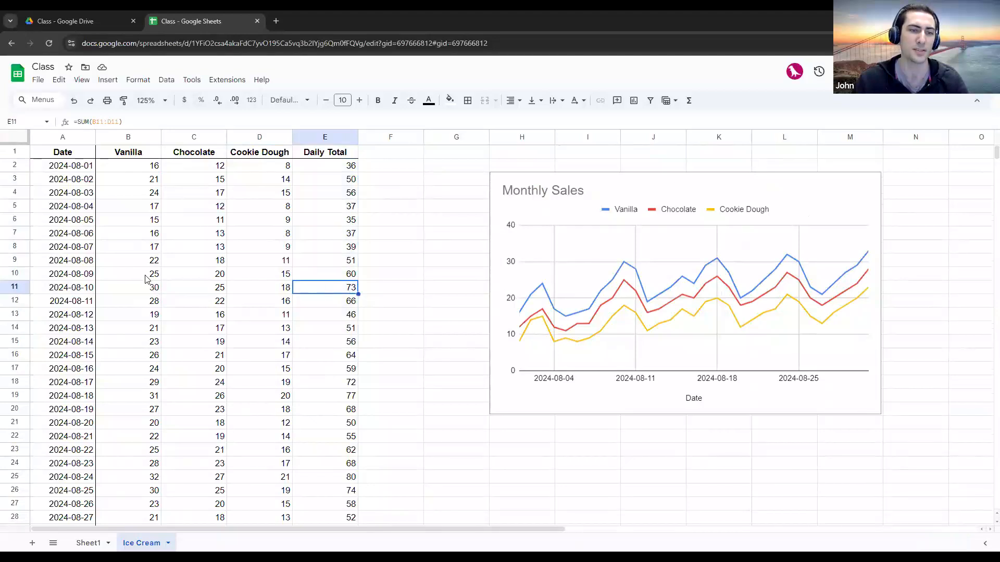
left_click_drag(137, 250, 261, 329)
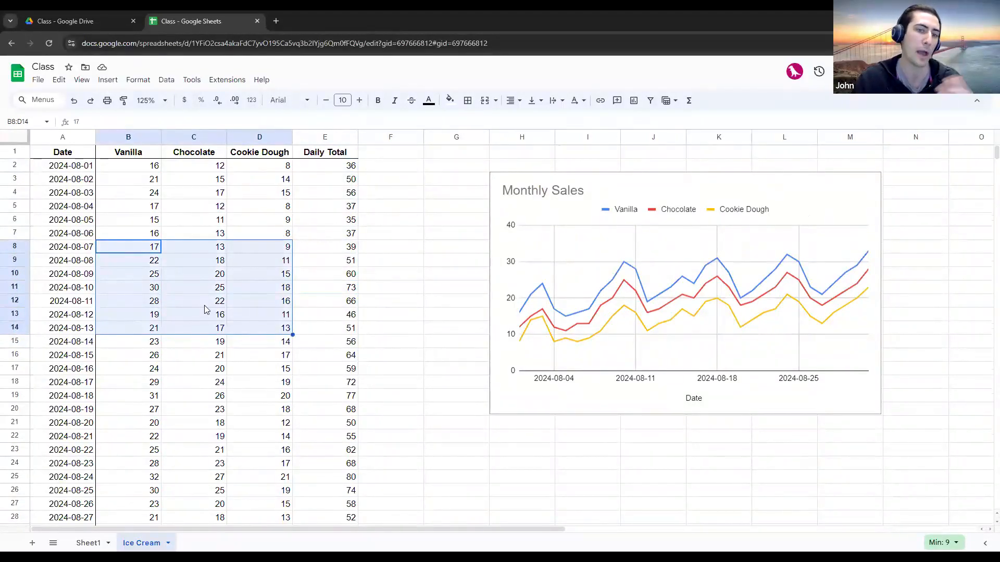
left_click(371, 290)
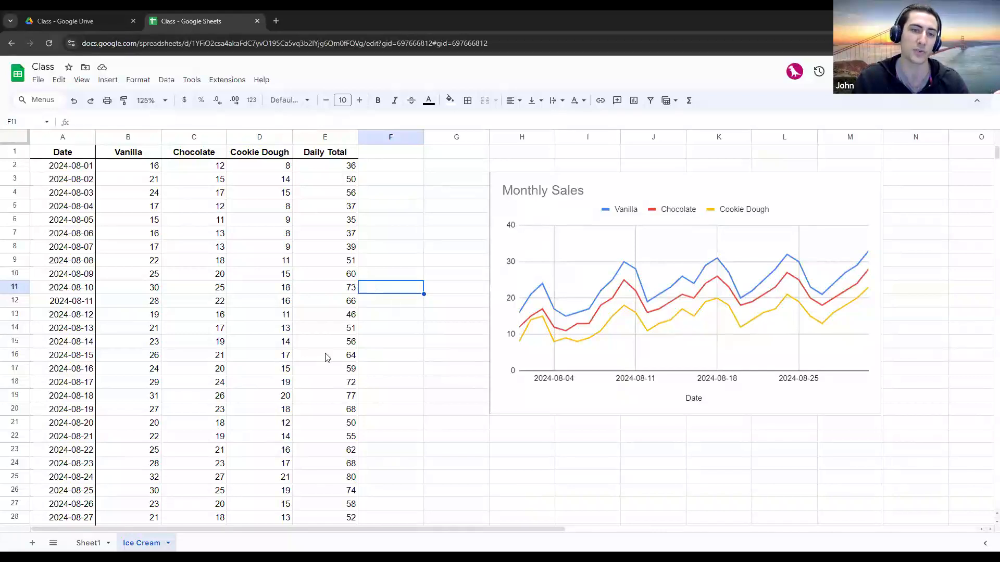
left_click_drag(110, 179, 260, 412)
left_click(419, 316)
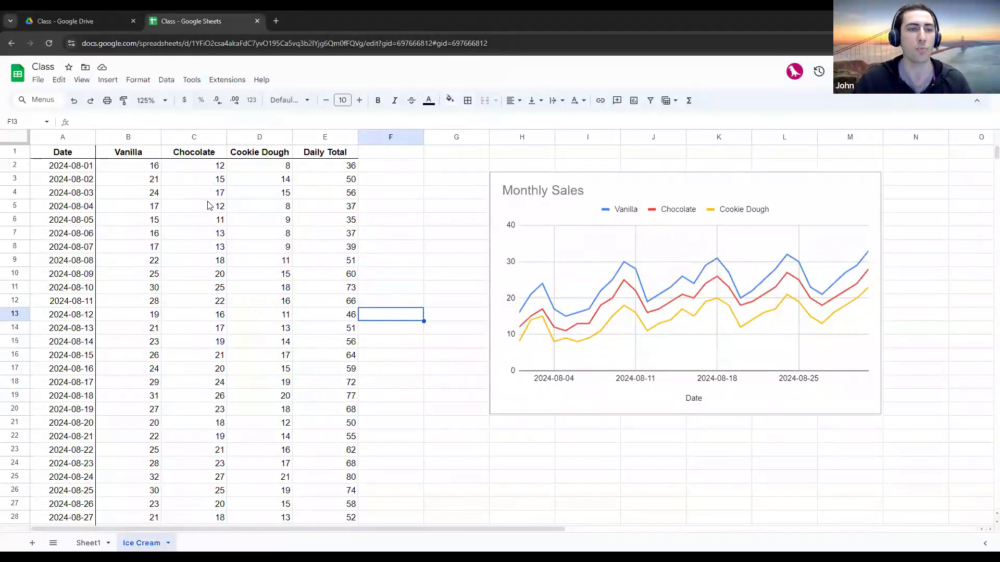
Review the Vanilla, Chocolate and Cookie Dough headers and the Daily Total values down to the last date
left_click(132, 155)
left_click(208, 155)
left_click(247, 156)
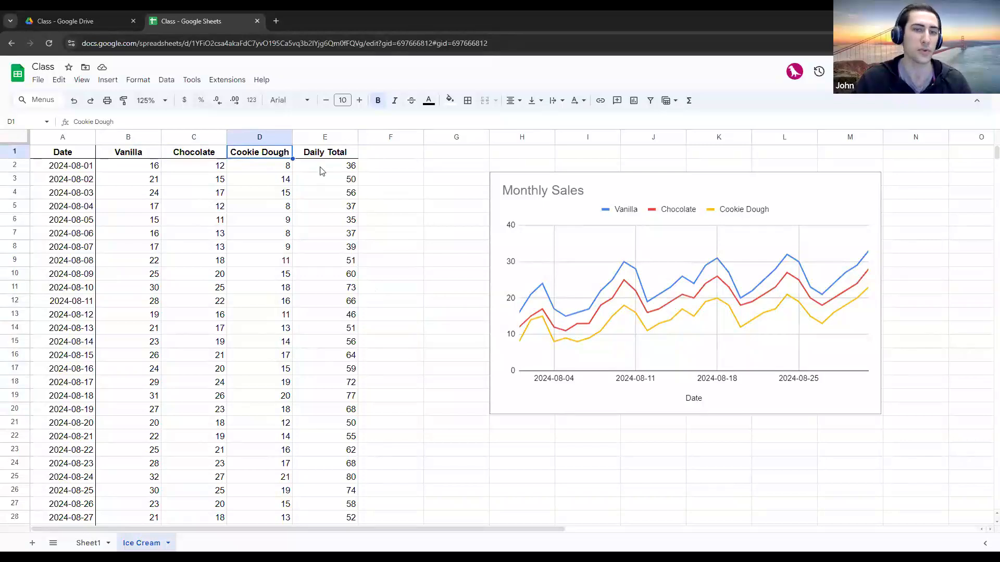
scroll(322, 171, "down", 5)
scroll(321, 171, "up", 5)
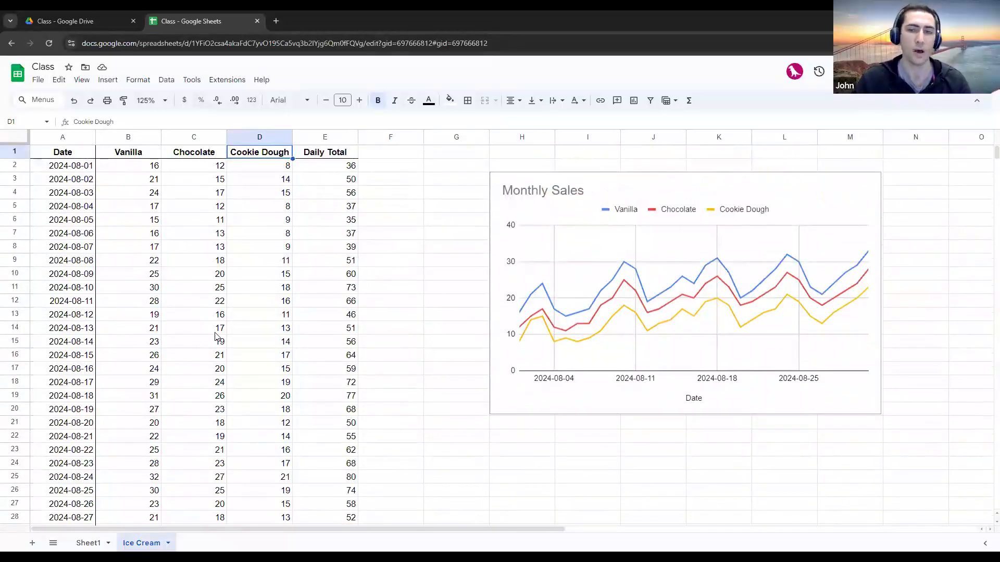
left_click_drag(329, 168, 334, 301)
scroll(187, 313, "down", 5)
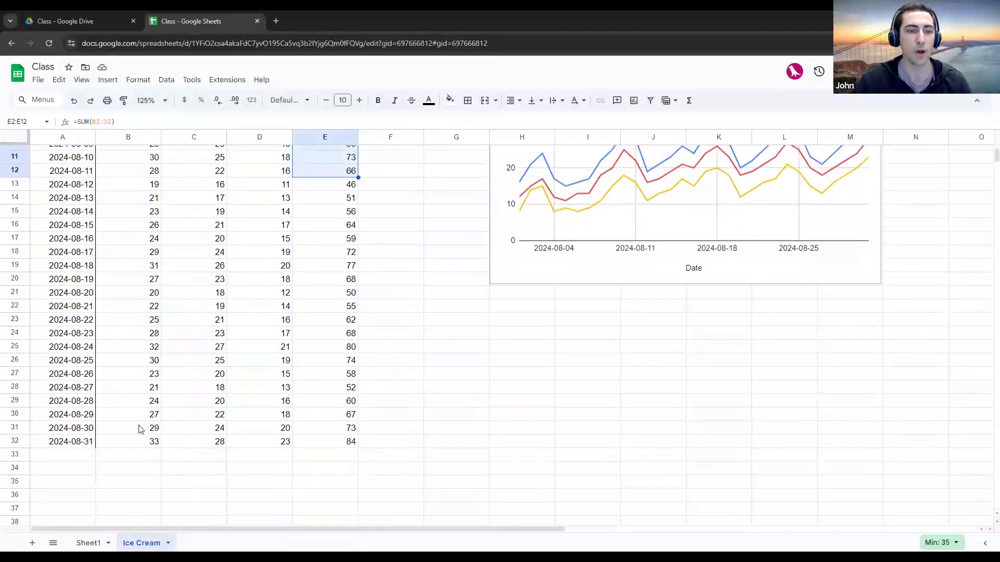
Enter the label "Monthly total:" in cell A33 below the last date
left_click(73, 457)
scroll(138, 239, "up", 5)
scroll(138, 238, "down", 6)
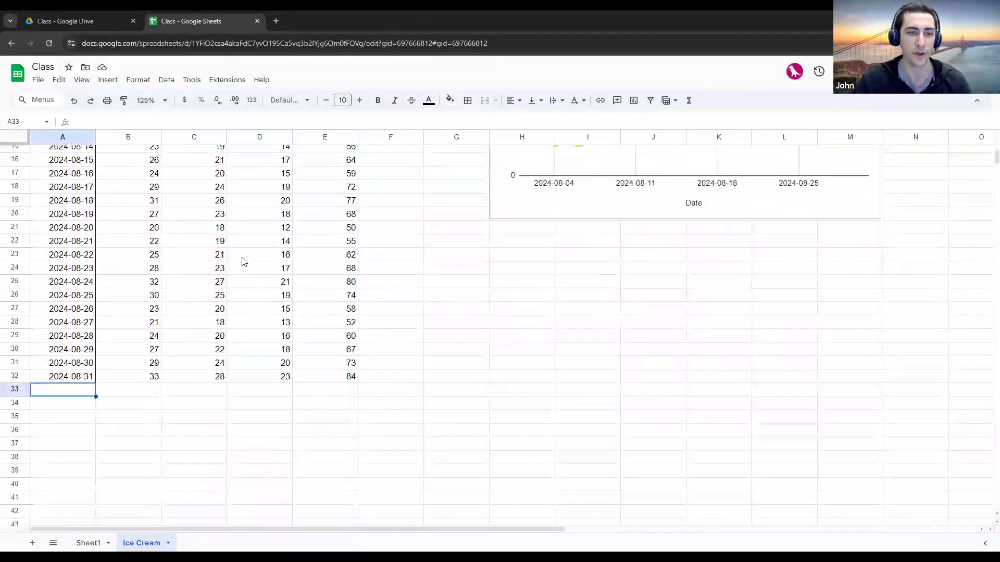
double_click(82, 325)
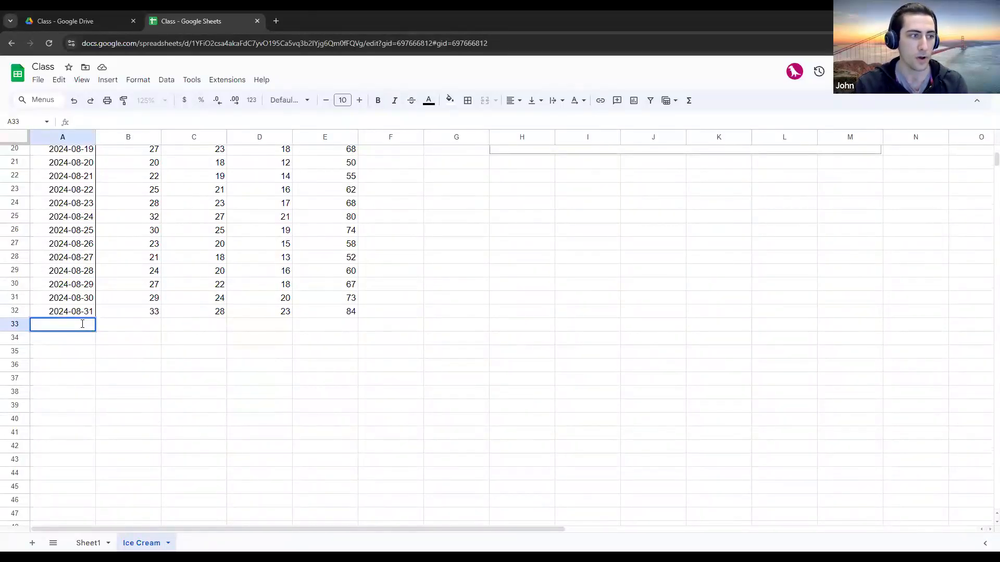
type("Monthly total")
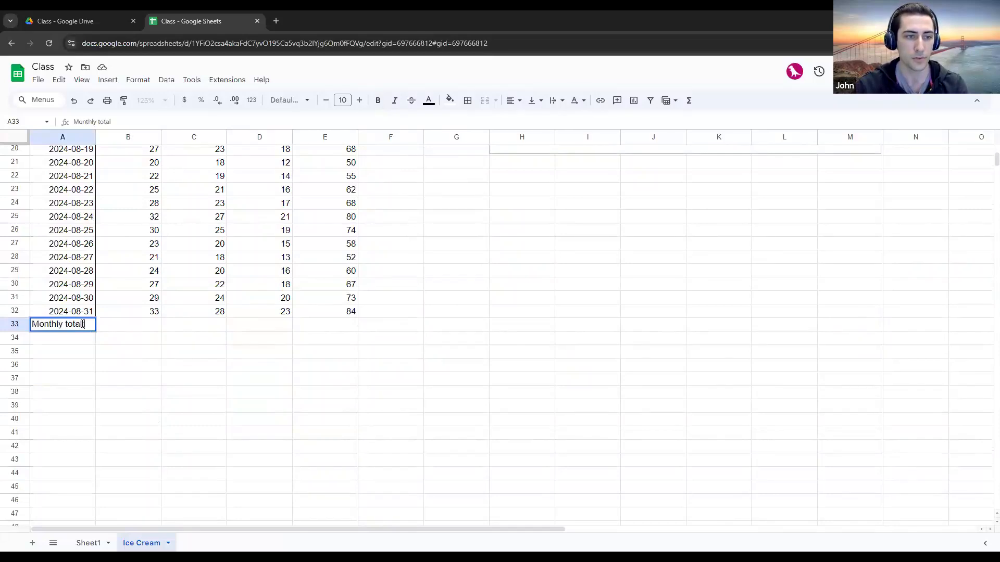
key("Tab")
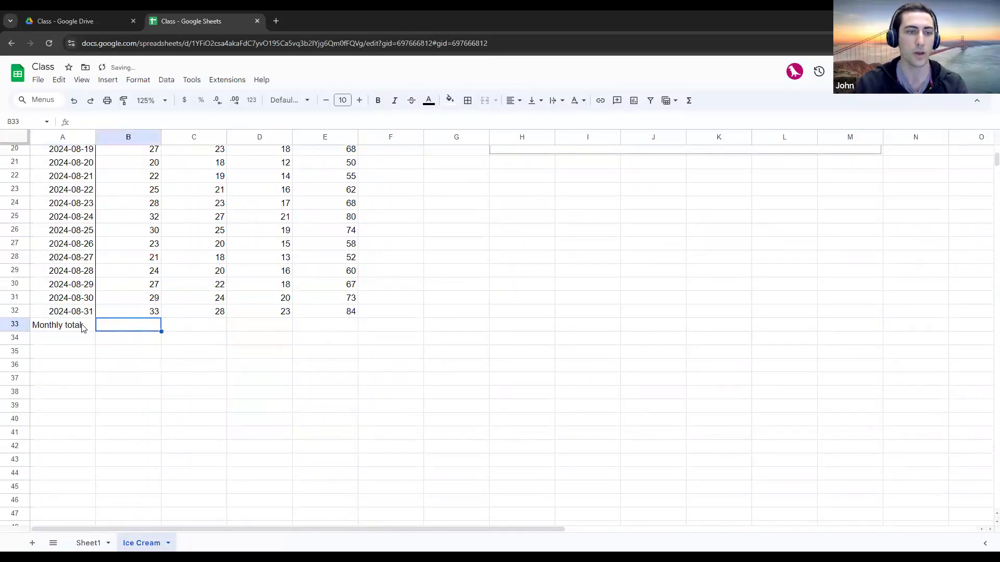
Total the Vanilla column for the month in B33 with the suggested formula =SUM(B2:B32)
type("=")
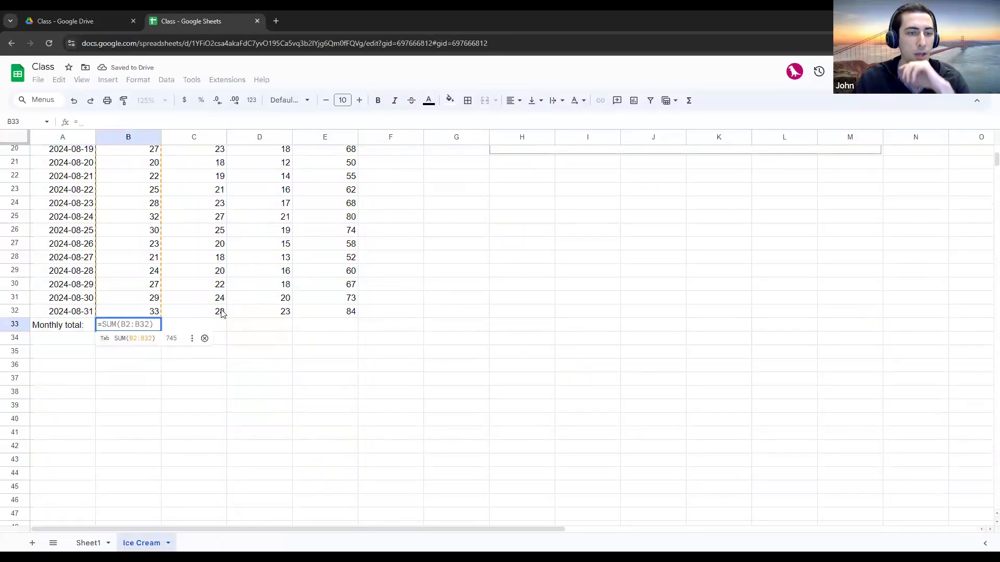
scroll(222, 313, "up", 6)
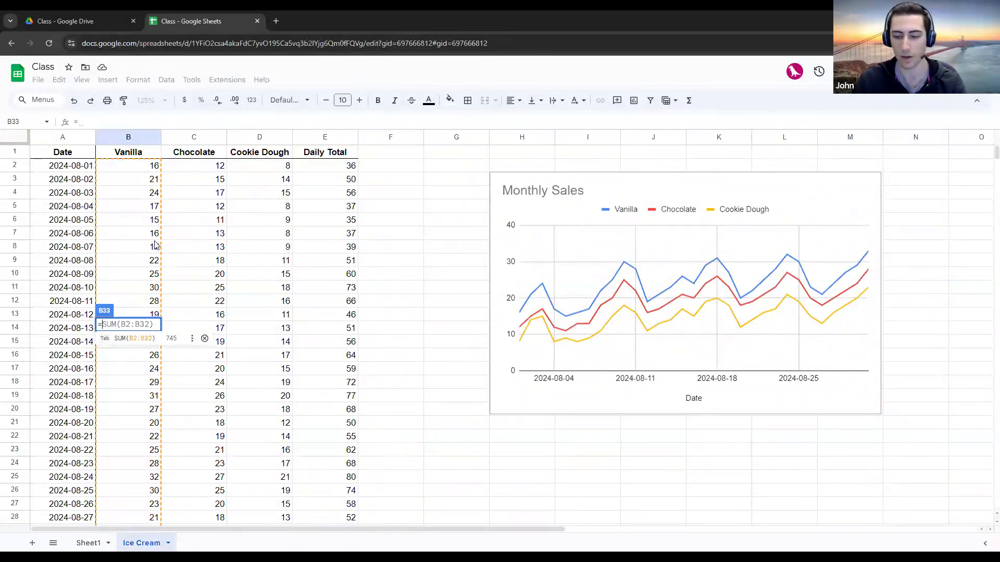
key("Tab")
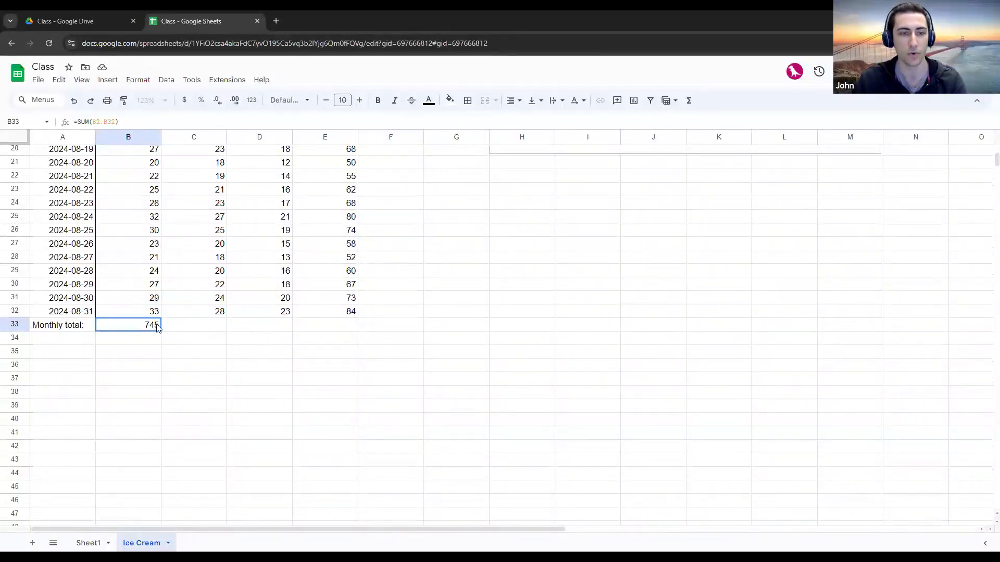
Check the summed Vanilla range B2:B32 and copy the B33 formula across row 33 through the Daily Total column in E33
scroll(127, 308, "up", 6)
left_click(135, 170)
left_click_drag(140, 228, 133, 440)
scroll(133, 385, "down", 3)
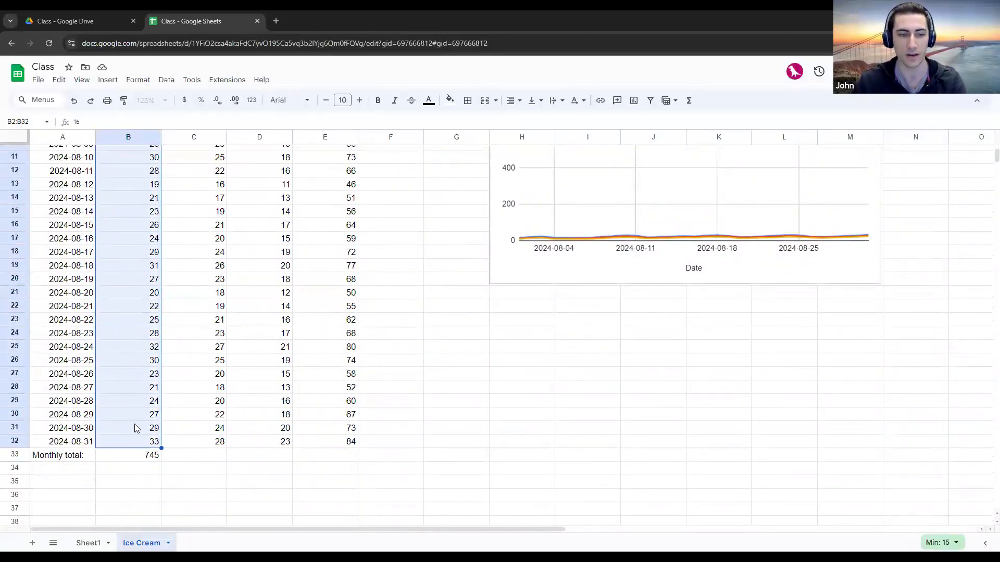
left_click(189, 459)
left_click(138, 458)
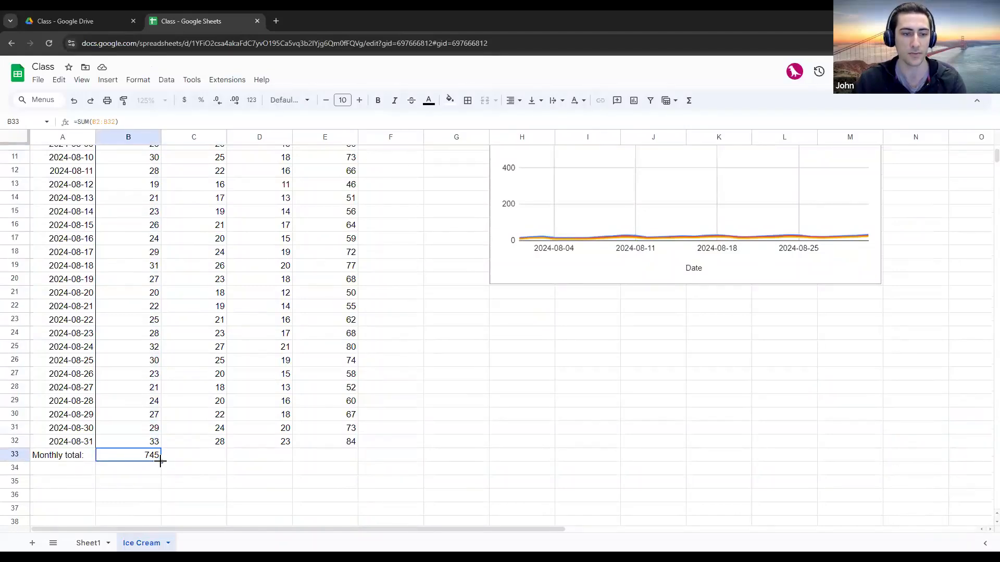
left_click_drag(162, 462, 339, 463)
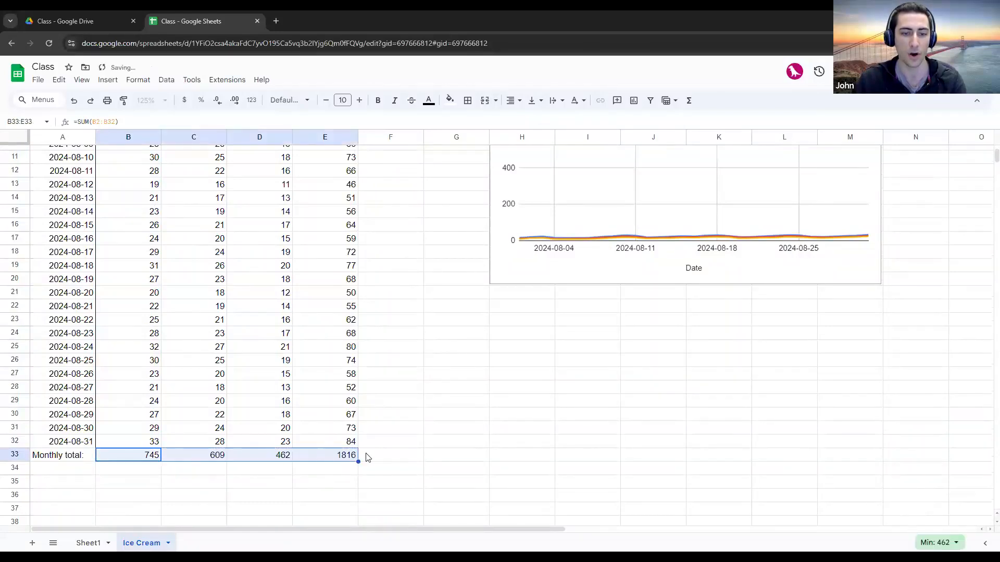
Review the monthly totals in row 33 against the Daily Total header in E1
left_click(393, 462)
scroll(393, 462, "down", 2)
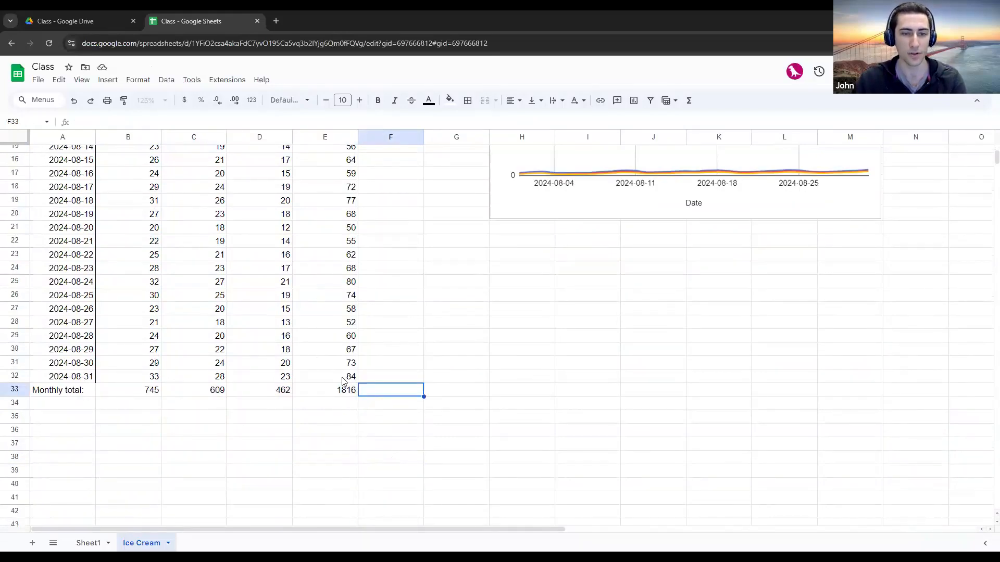
scroll(342, 382, "up", 5)
left_click(344, 155)
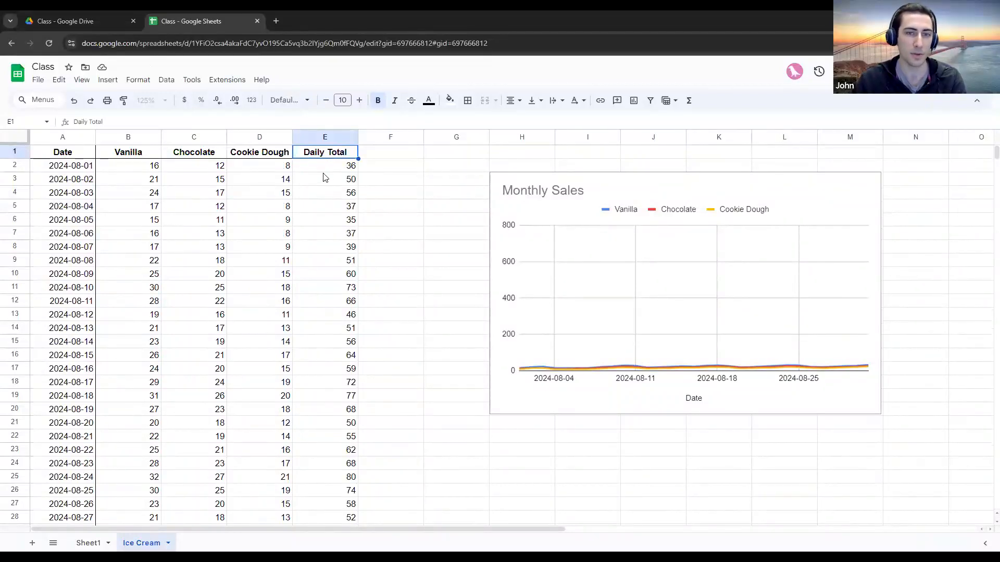
left_click(379, 197)
Inspect the E33 formula and trace its summed range through the Daily Total column, leaving the cell unedited
scroll(363, 230, "down", 5)
double_click(331, 390)
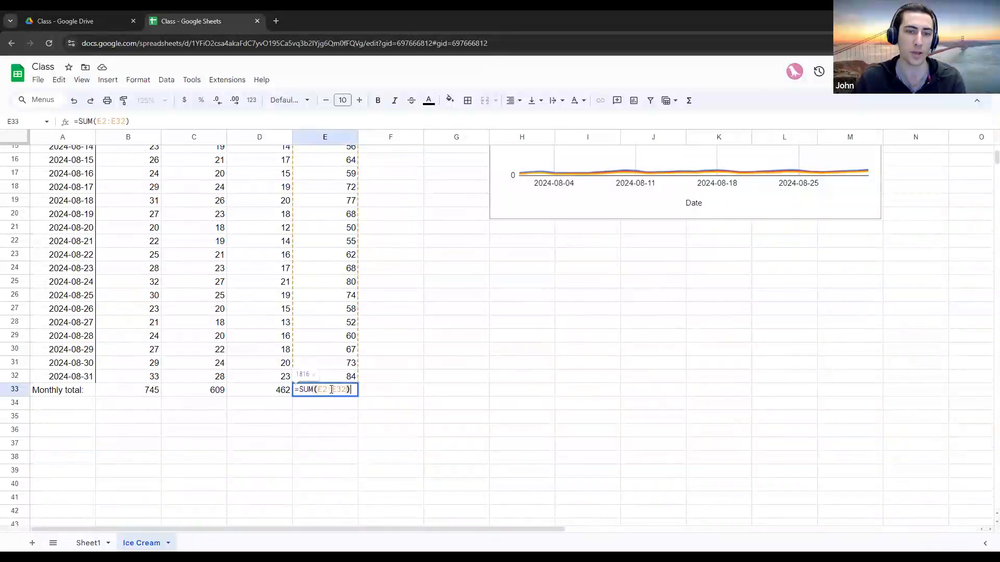
scroll(365, 208, "up", 5)
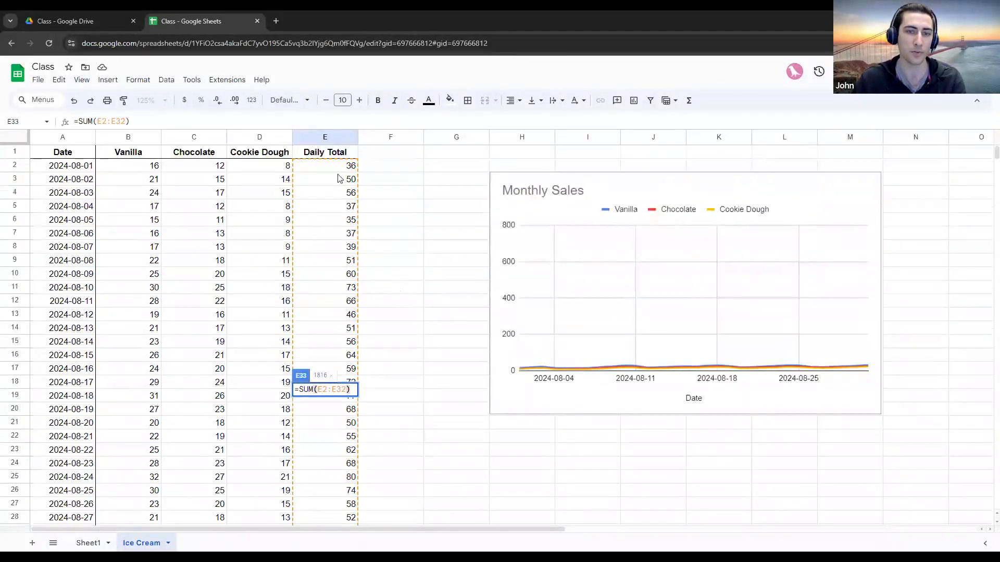
scroll(355, 339, "down", 3)
scroll(364, 355, "down", 3)
scroll(375, 368, "up", 2)
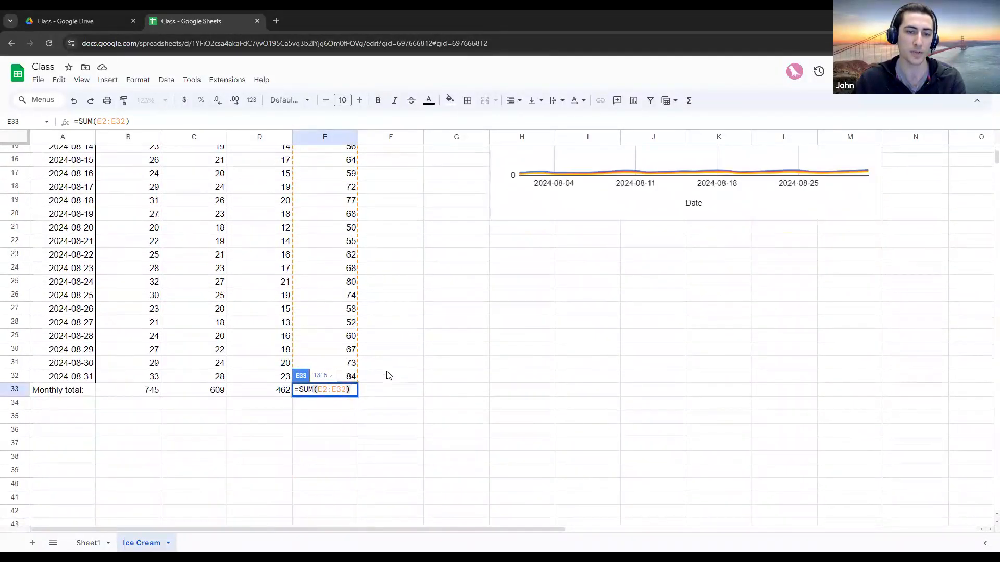
left_click(393, 396)
scroll(394, 396, "up", 2)
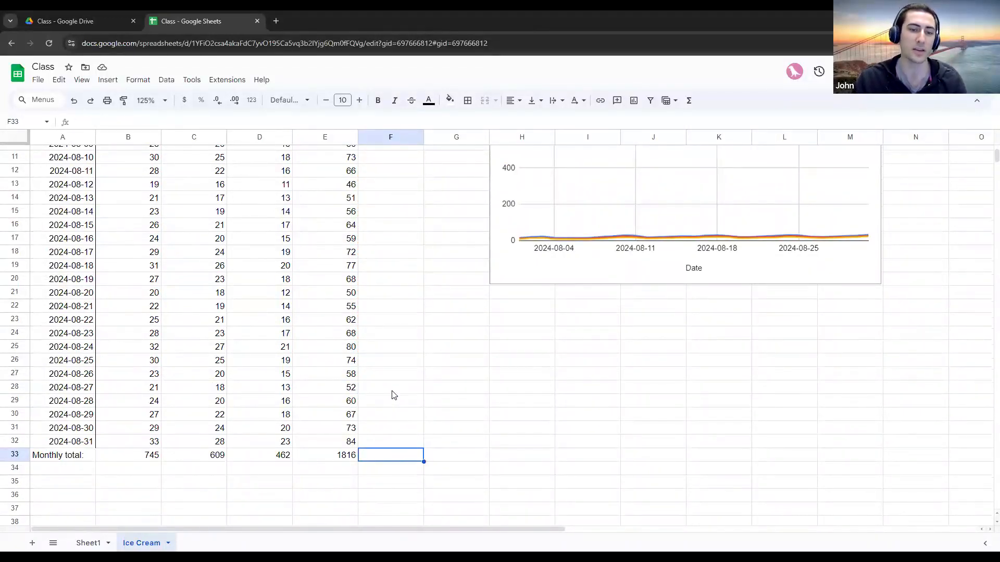
Compare the monthly total in E33 with the Daily Total values and the individual flavor sales that feed into it
left_click(332, 456)
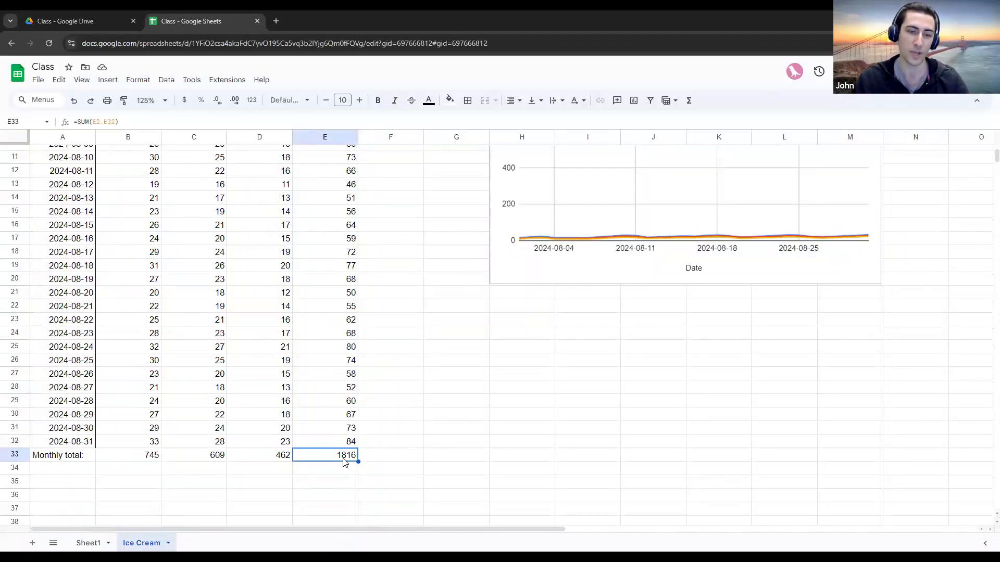
scroll(337, 431, "up", 3)
left_click_drag(343, 153, 396, 369)
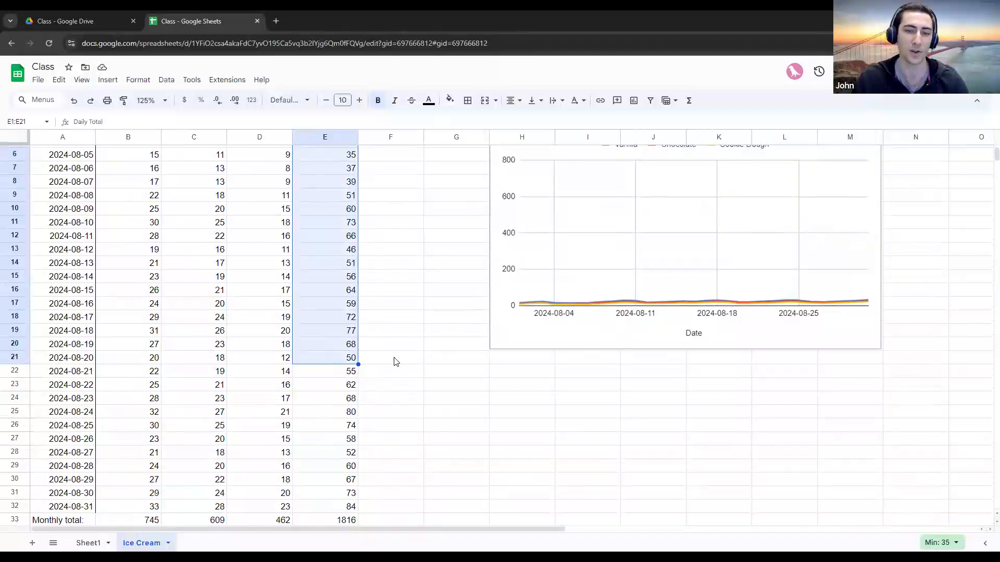
left_click(396, 362)
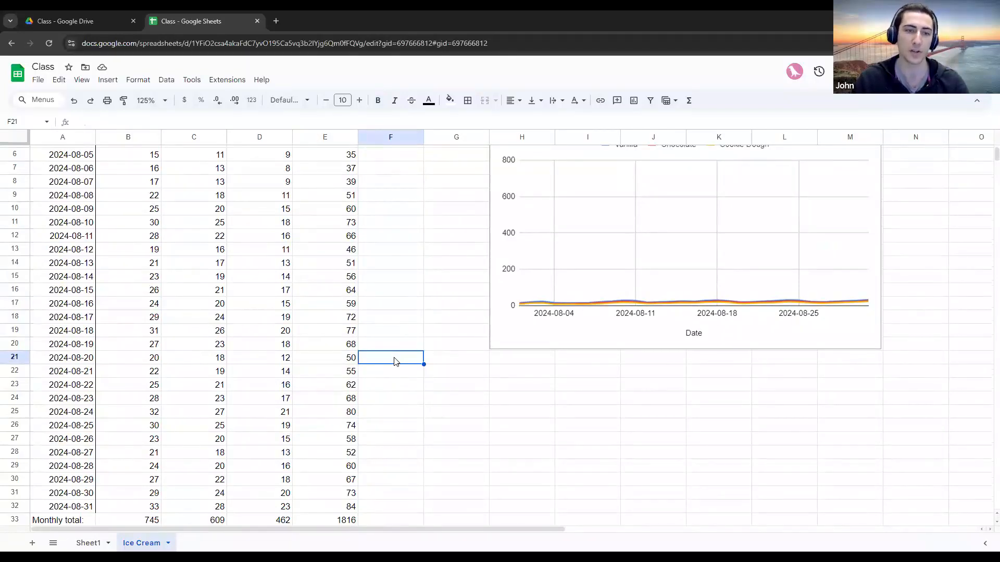
left_click_drag(140, 168, 219, 358)
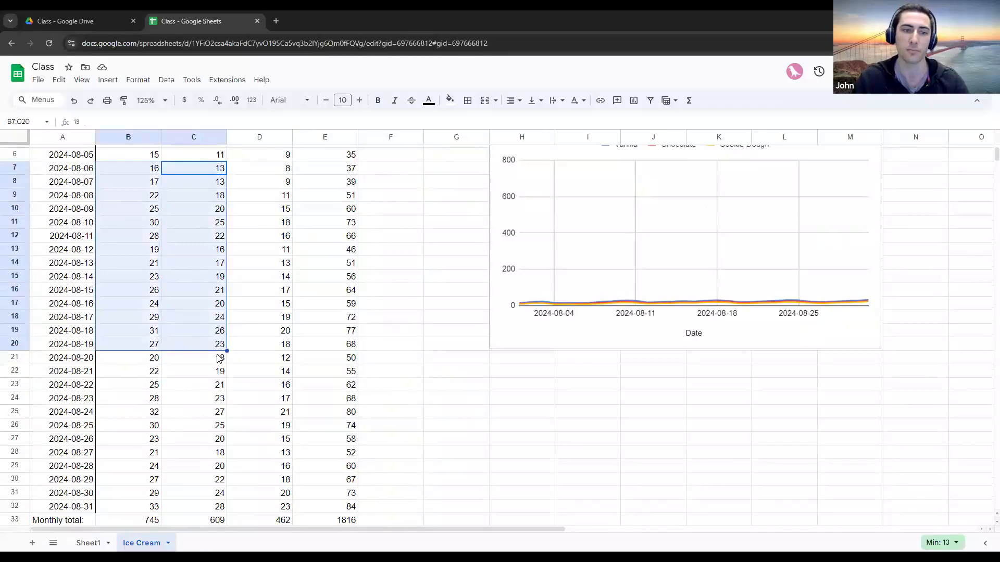
left_click(248, 368)
scroll(448, 333, "down", 6)
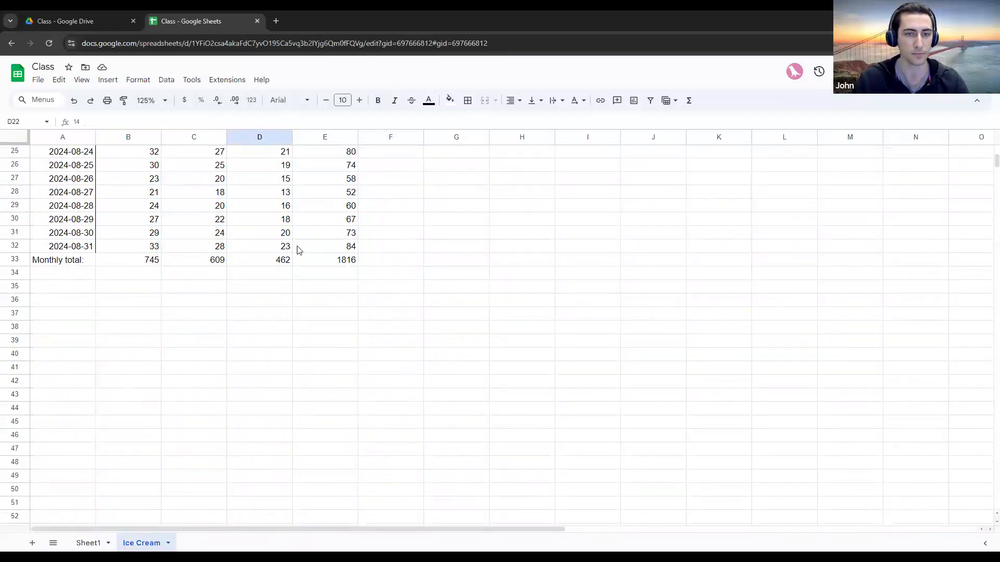
Examine the Monthly total row and check the sum formulas in B33 through E33 against the daily sales data
scroll(299, 250, "up", 5)
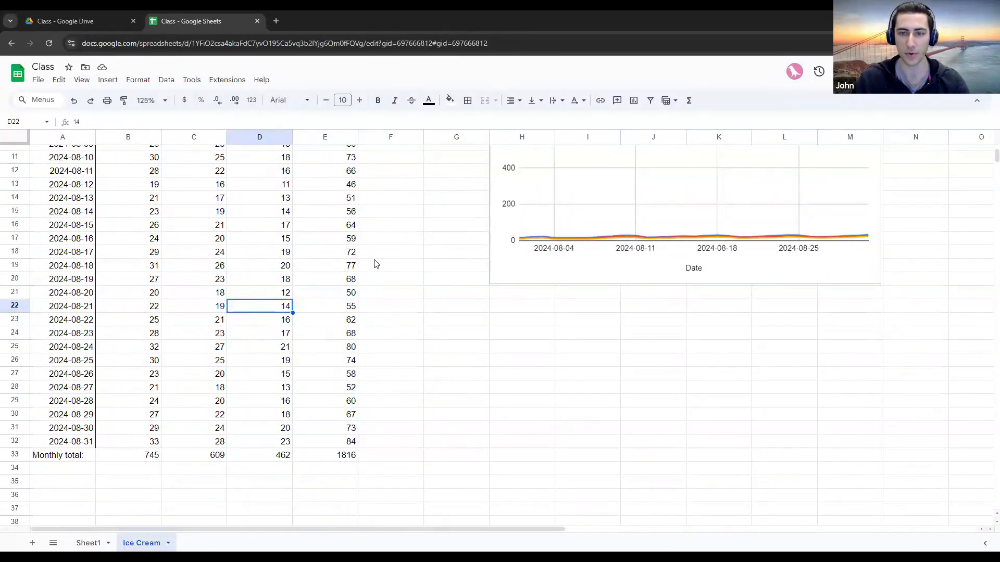
scroll(376, 264, "down", 3)
left_click_drag(75, 326, 323, 324)
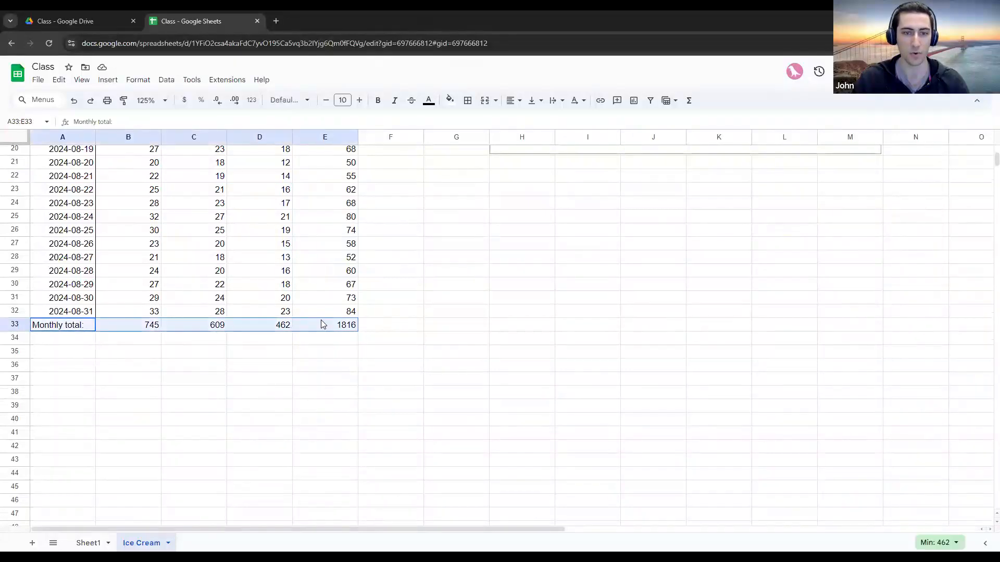
scroll(88, 218, "up", 6)
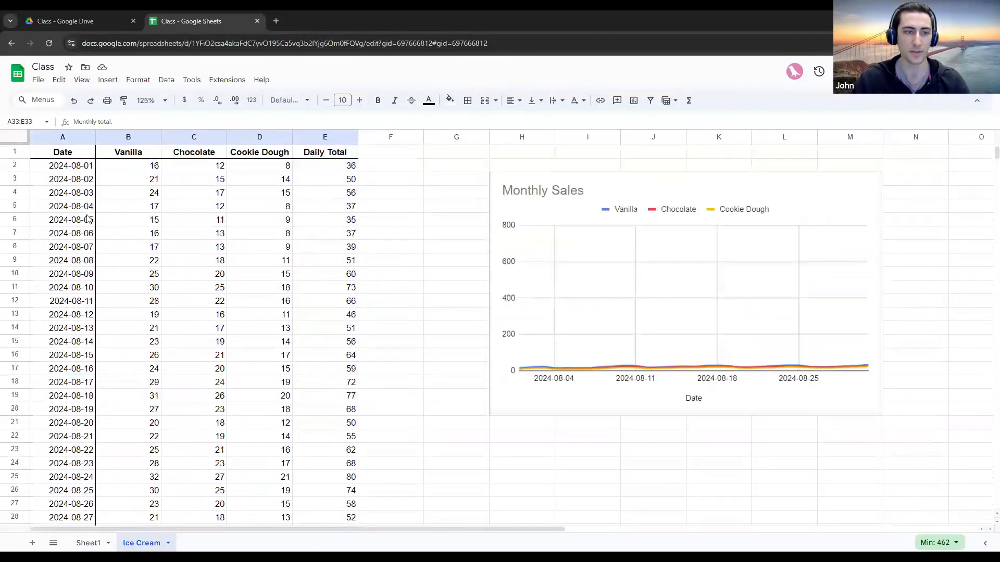
scroll(219, 271, "down", 6)
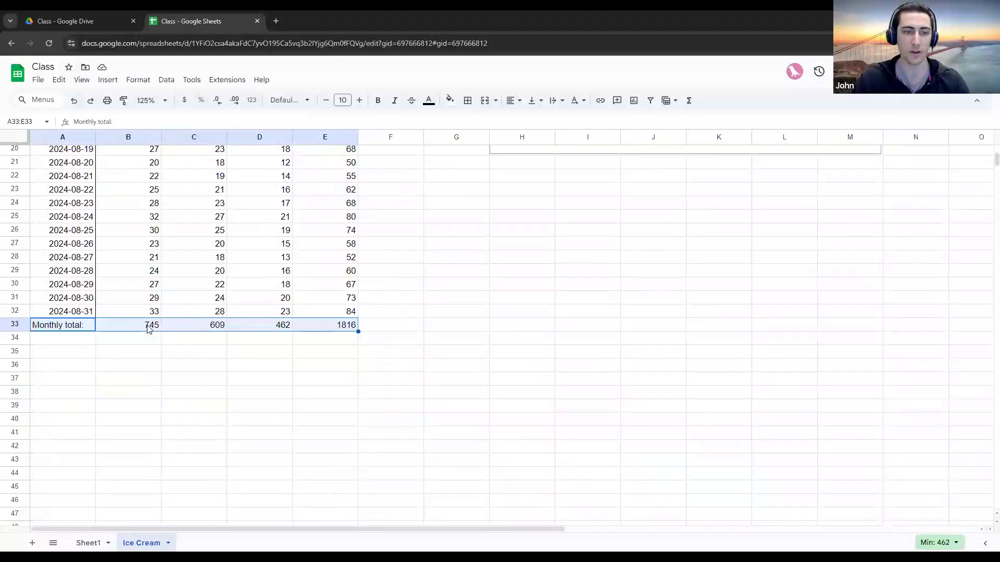
left_click(148, 328)
left_click(221, 329)
left_click(258, 329)
left_click(333, 330)
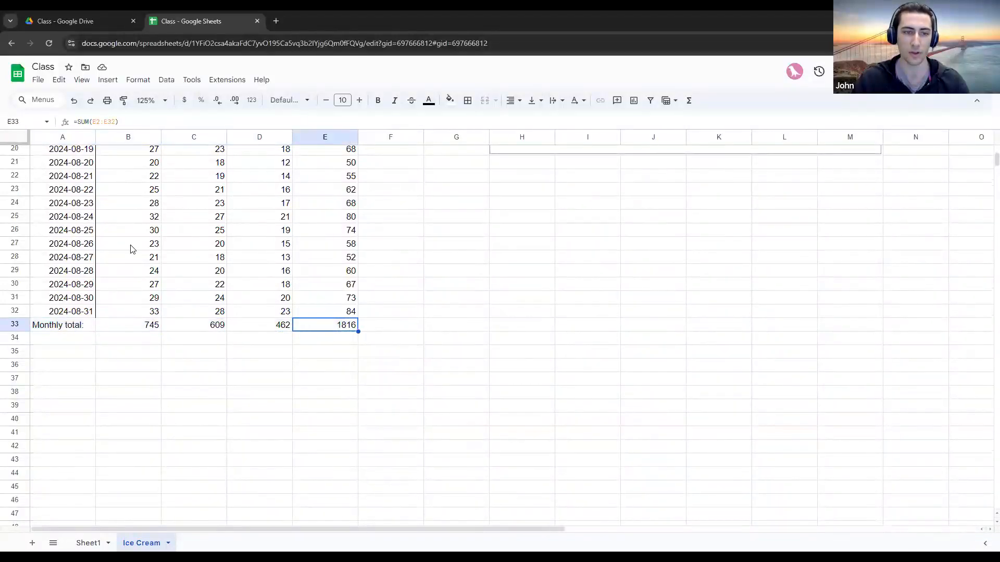
left_click_drag(131, 248, 131, 311)
left_click(199, 380)
scroll(365, 250, "up", 6)
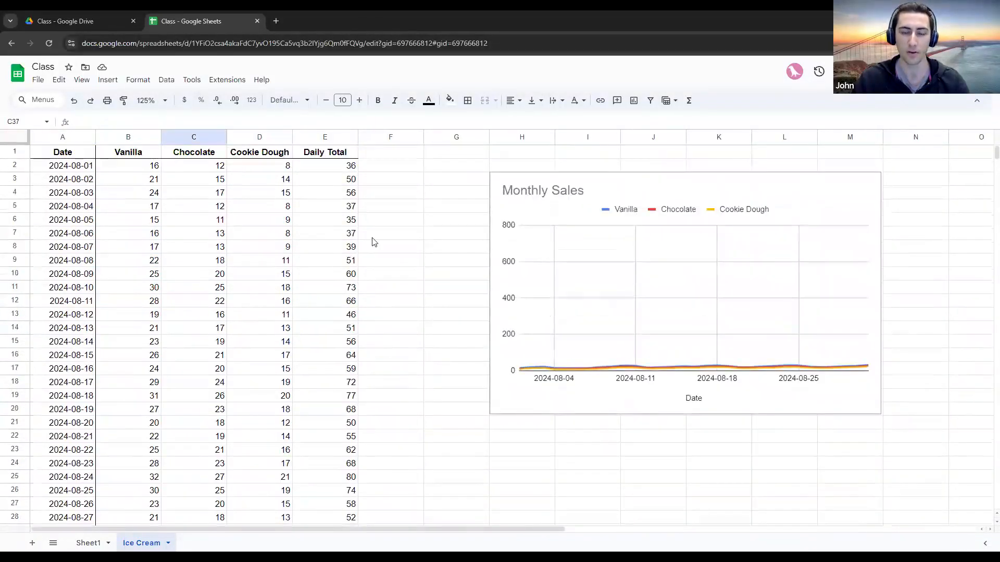
Check the Monthly Sales chart's vertical scale and data range against the values in the Monthly total row
left_click(777, 342)
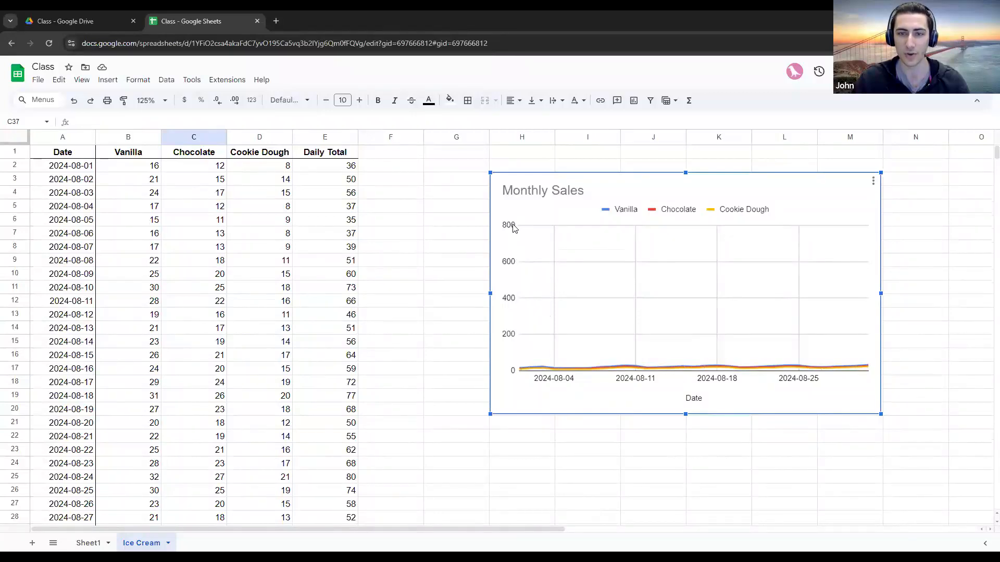
scroll(420, 254, "down", 5)
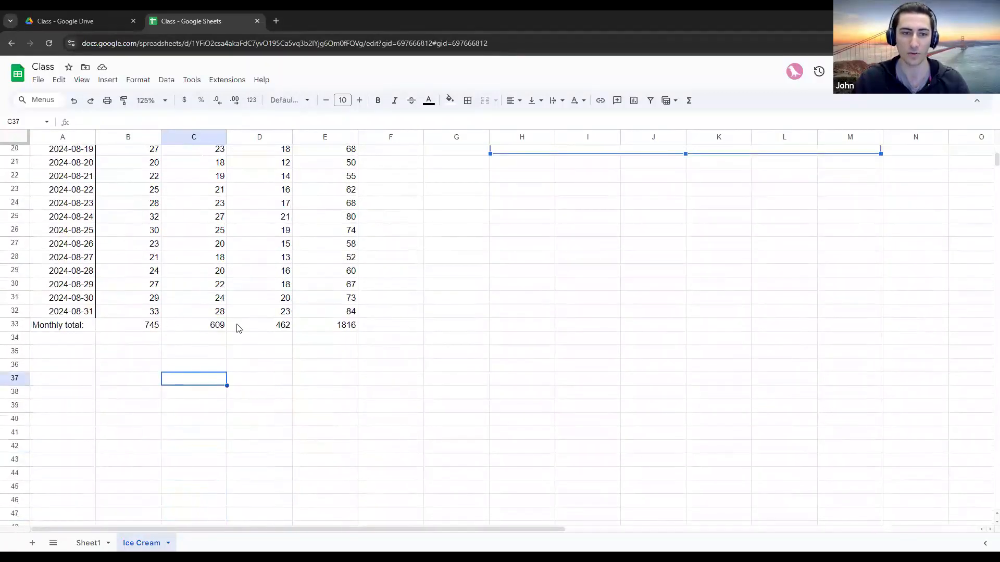
left_click(152, 325)
scroll(402, 263, "up", 5)
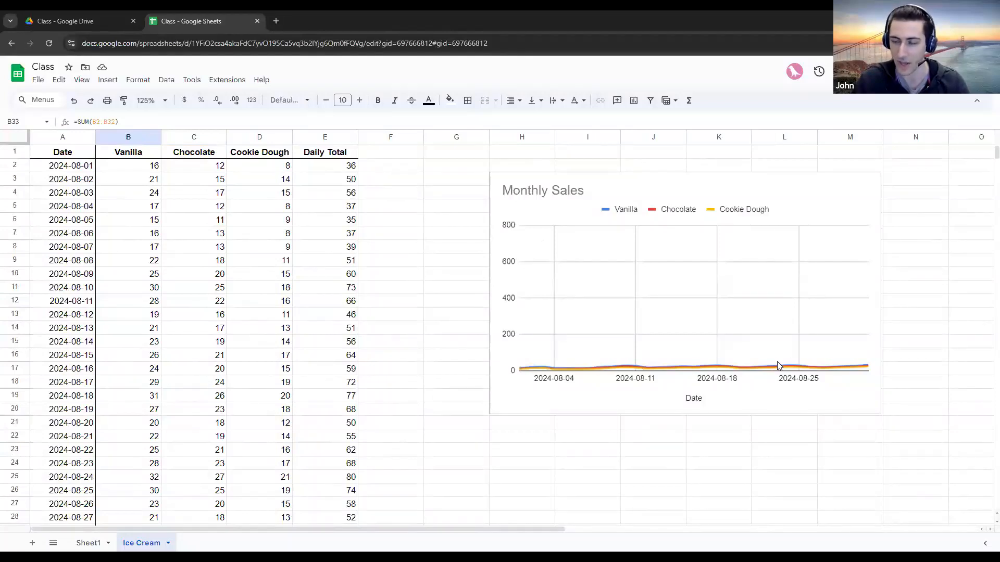
left_click(724, 172)
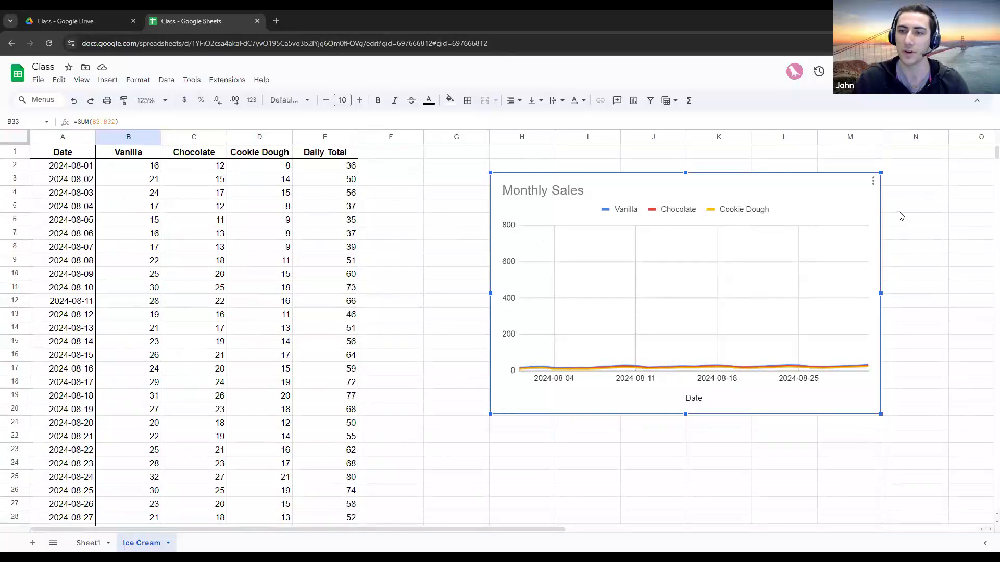
left_click(874, 181)
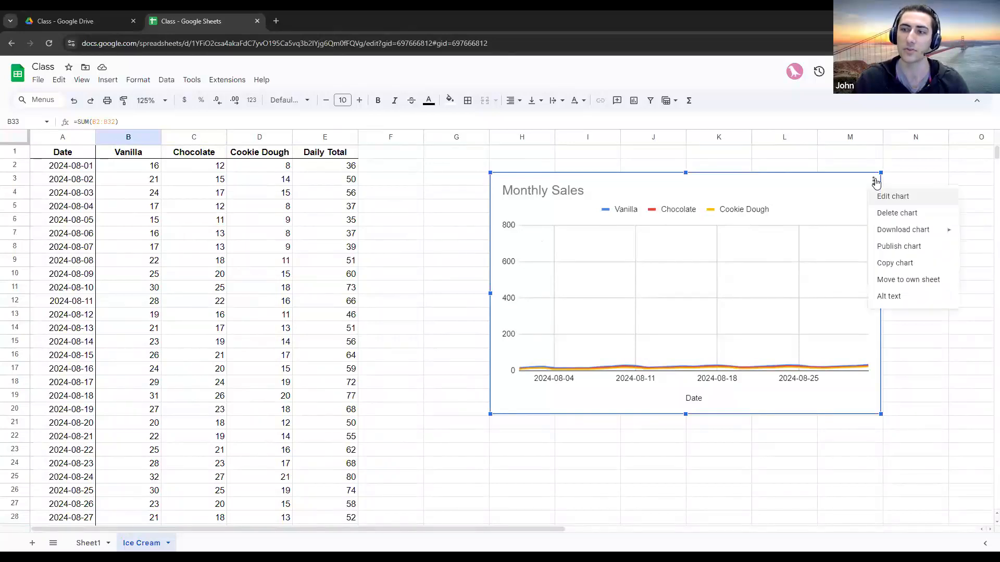
left_click(888, 205)
scroll(527, 293, "right", 1)
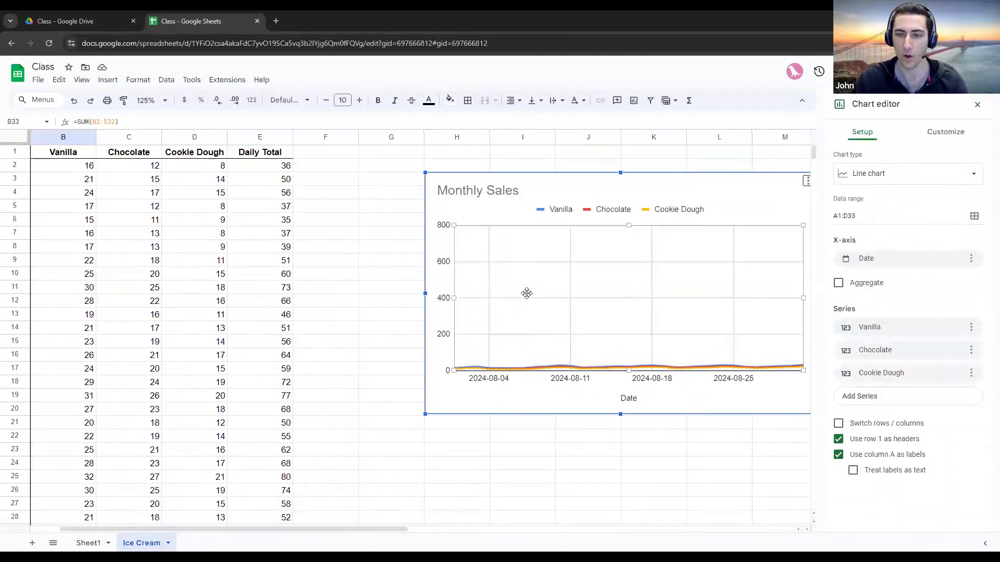
scroll(527, 293, "right", 1)
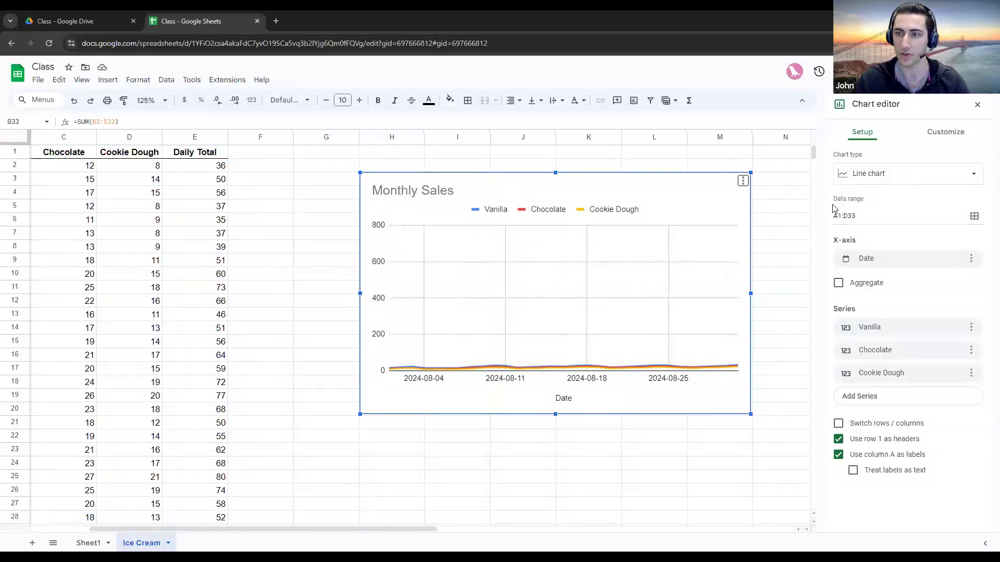
left_click(860, 215)
scroll(563, 262, "left", 3)
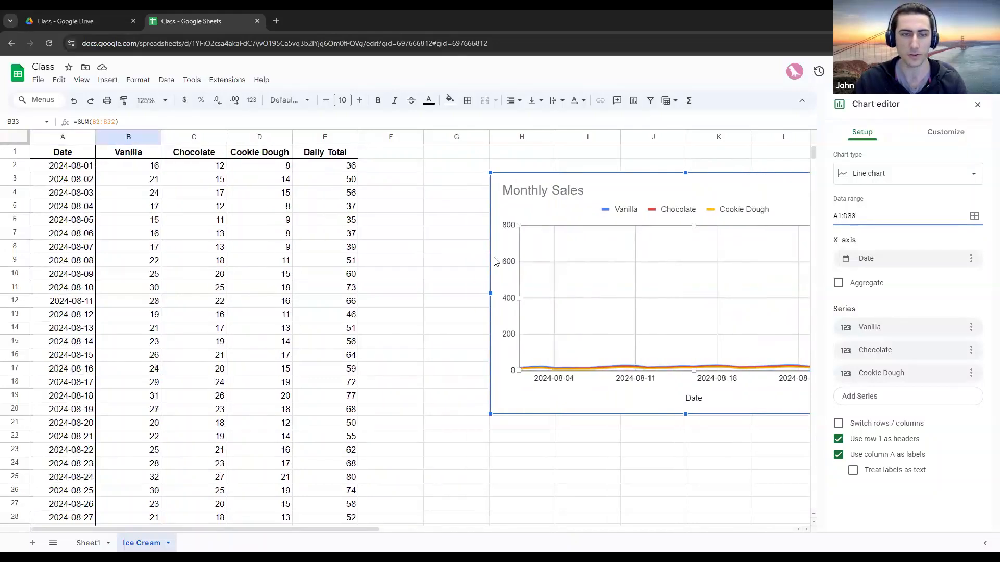
scroll(115, 206, "down", 5)
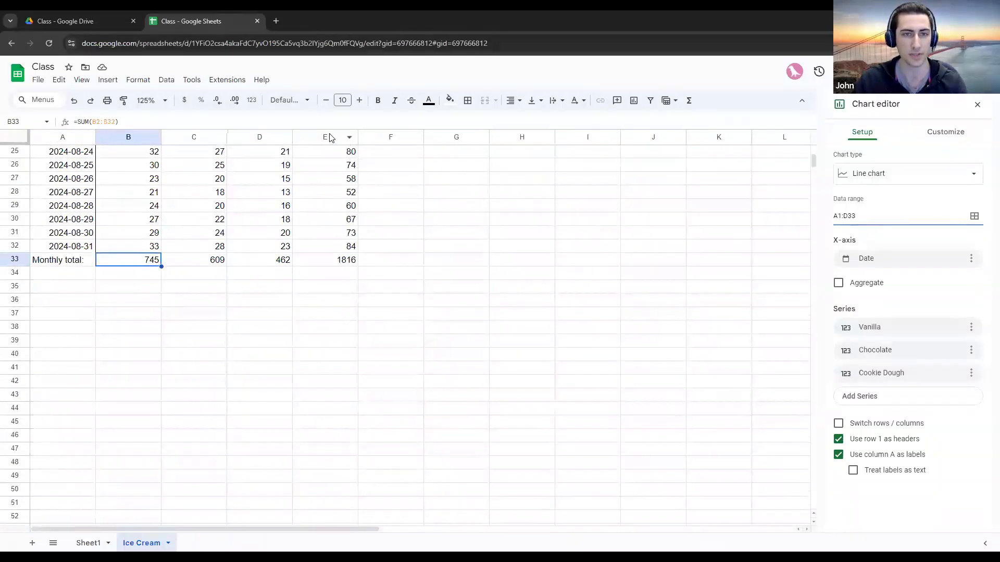
left_click(264, 264)
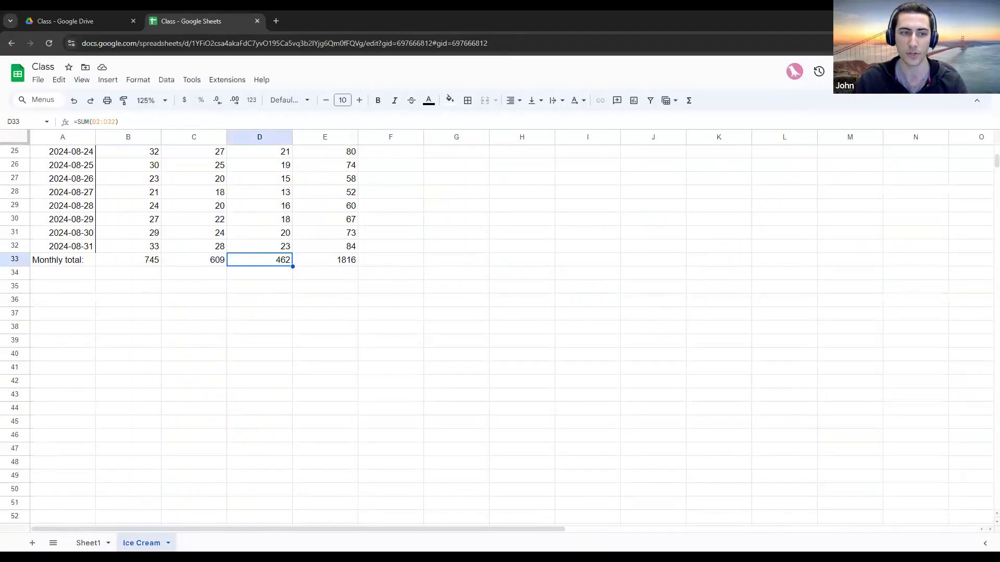
scroll(712, 212, "up", 6)
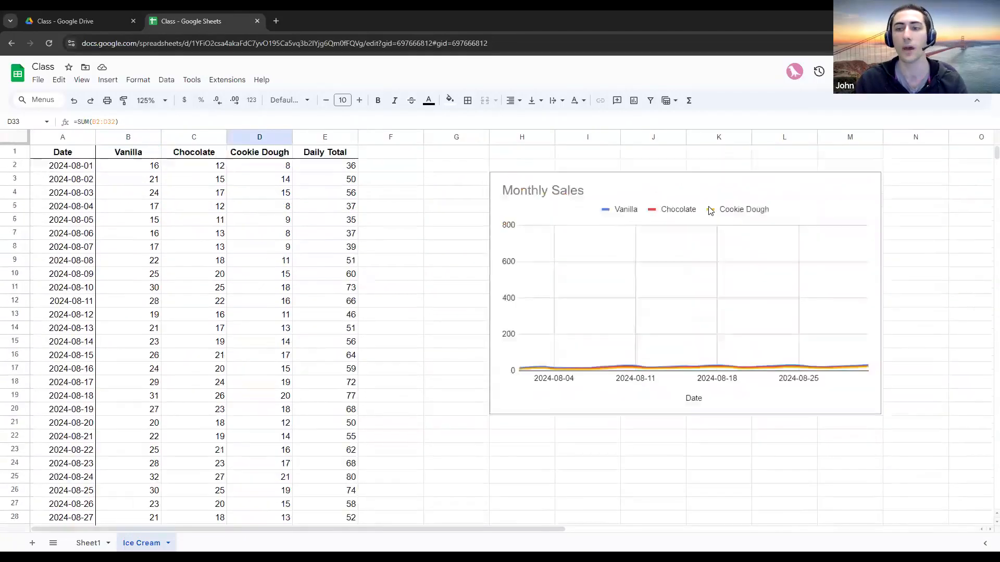
Set the Monthly Sales chart's data range to A1:D32 so the Monthly total row is excluded
left_click(873, 182)
left_click(885, 199)
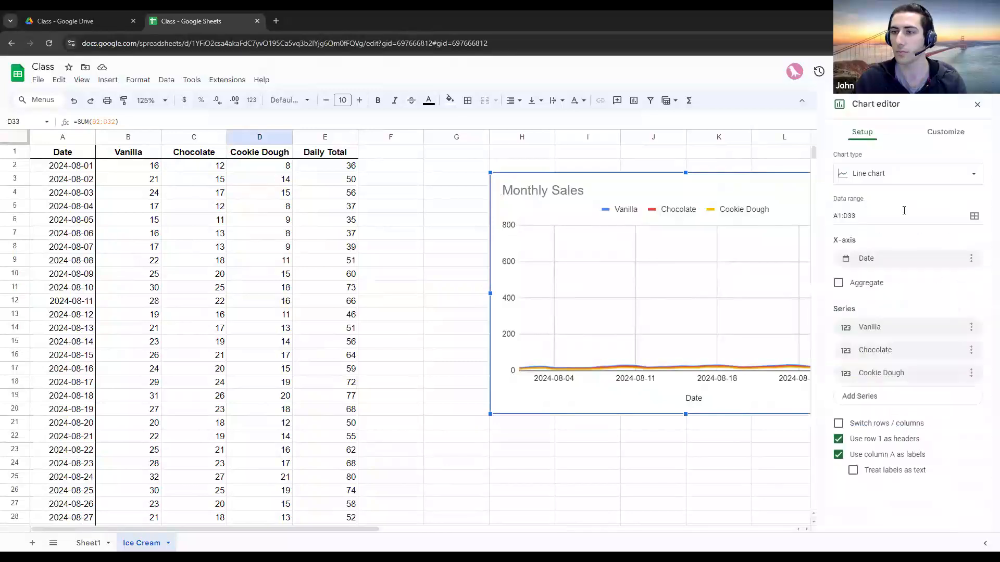
left_click(870, 216)
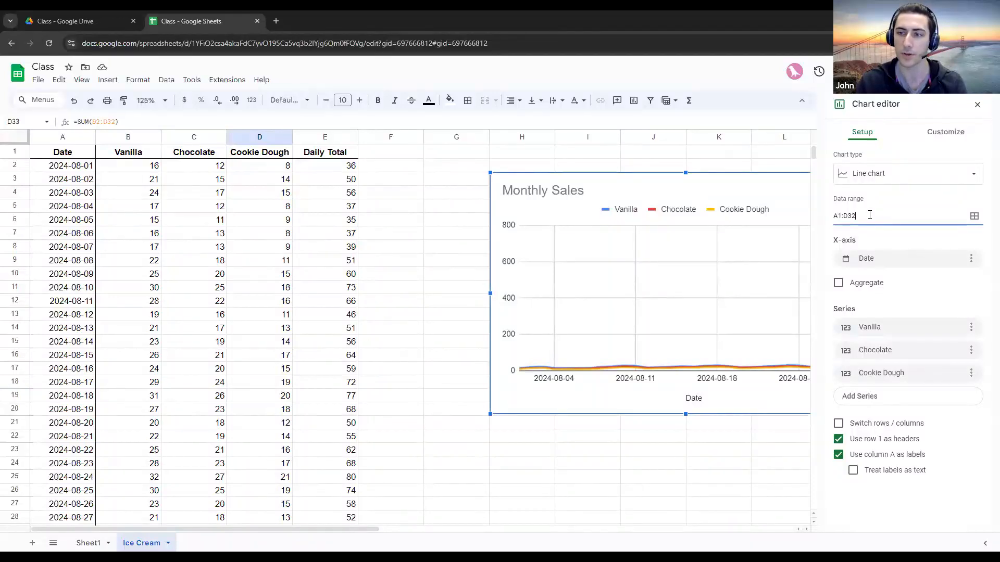
scroll(699, 324, "down", 6)
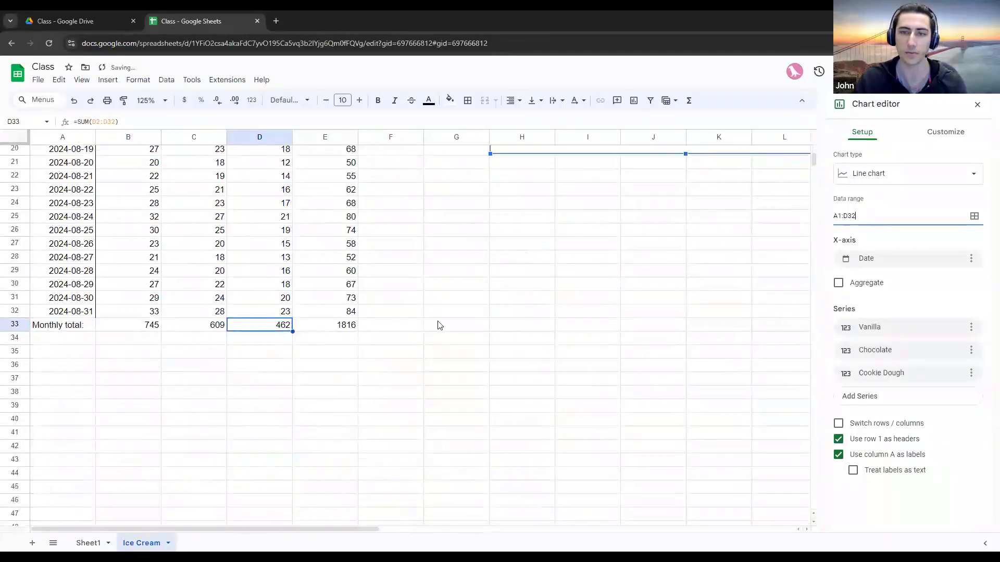
scroll(437, 325, "up", 6)
scroll(438, 325, "right", 3)
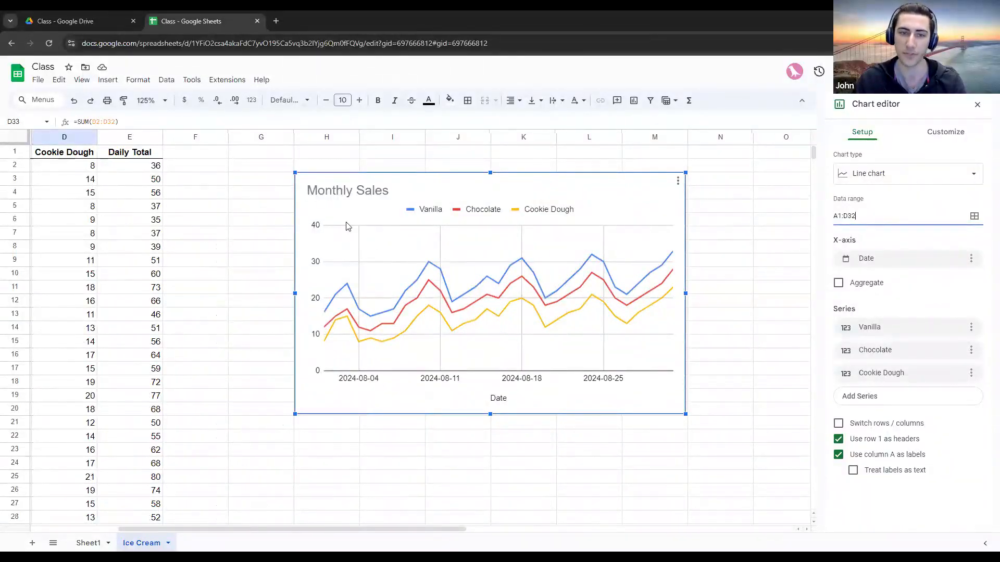
Review the daily totals in column E and the flavor and overall totals in row 33
scroll(236, 365, "left", 3)
scroll(237, 366, "down", 3)
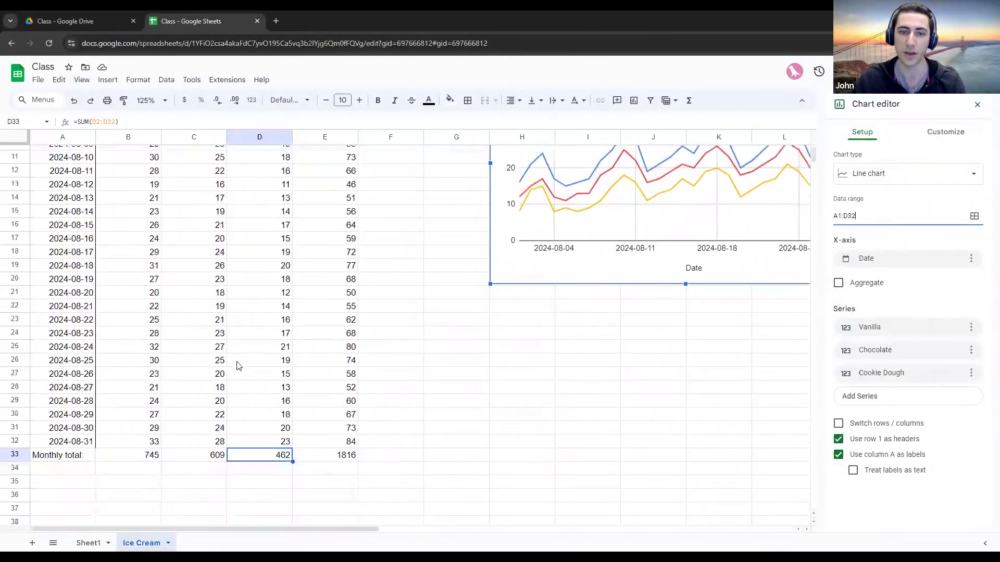
left_click(15, 455)
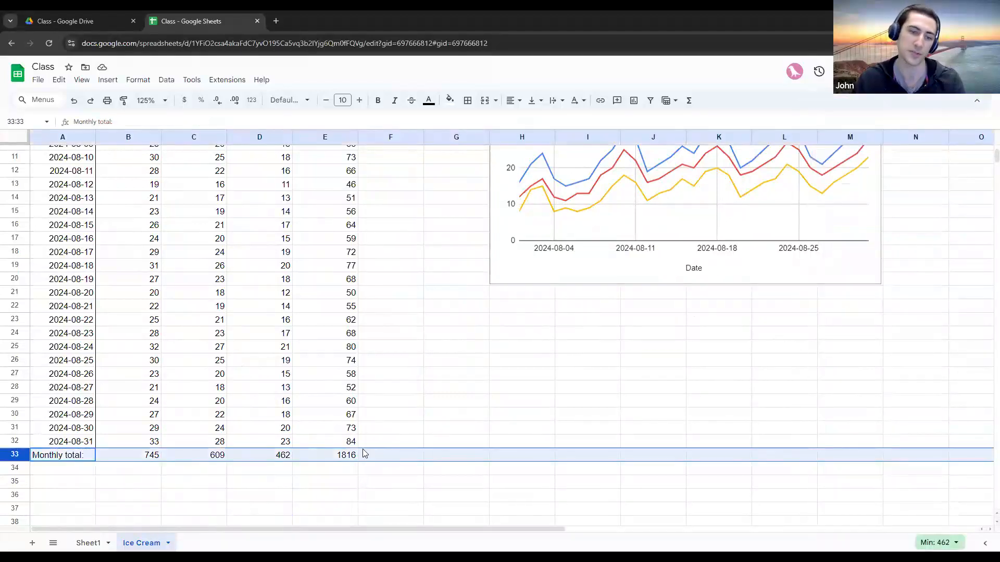
scroll(762, 257, "up", 3)
scroll(312, 395, "down", 5)
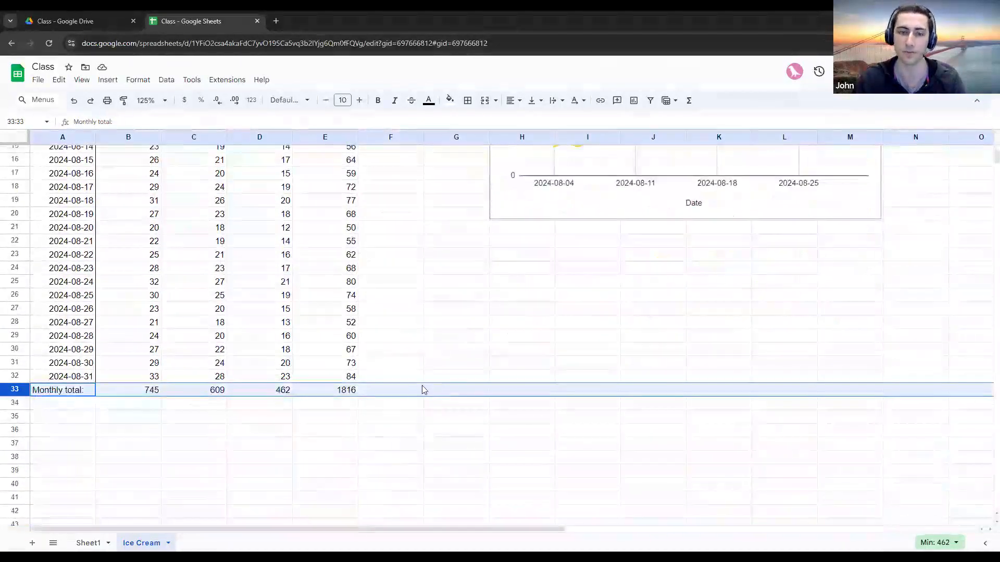
left_click(378, 390)
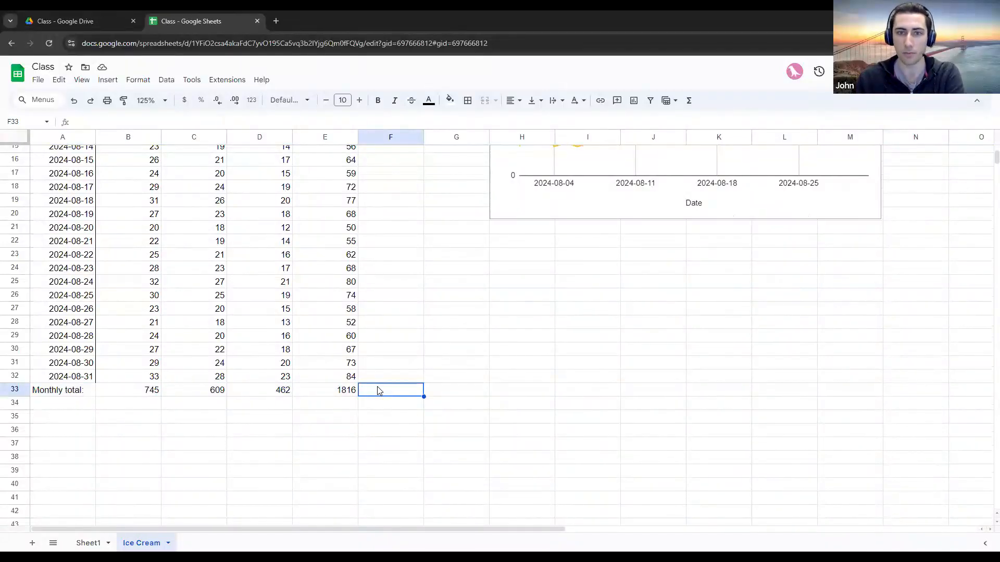
scroll(378, 391, "up", 5)
left_click_drag(312, 165, 323, 301)
left_click(323, 327)
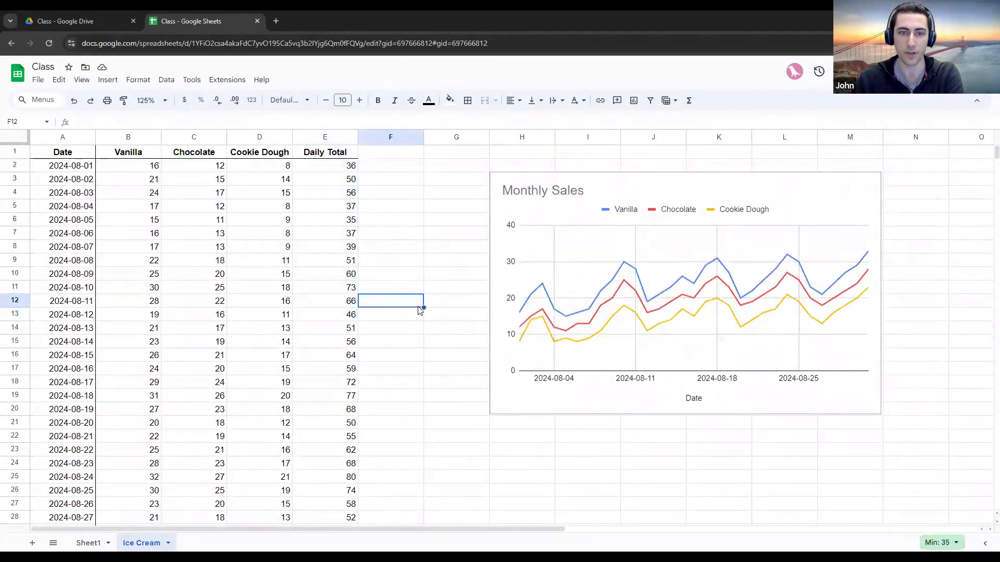
scroll(99, 364, "down", 5)
left_click_drag(136, 328, 253, 331)
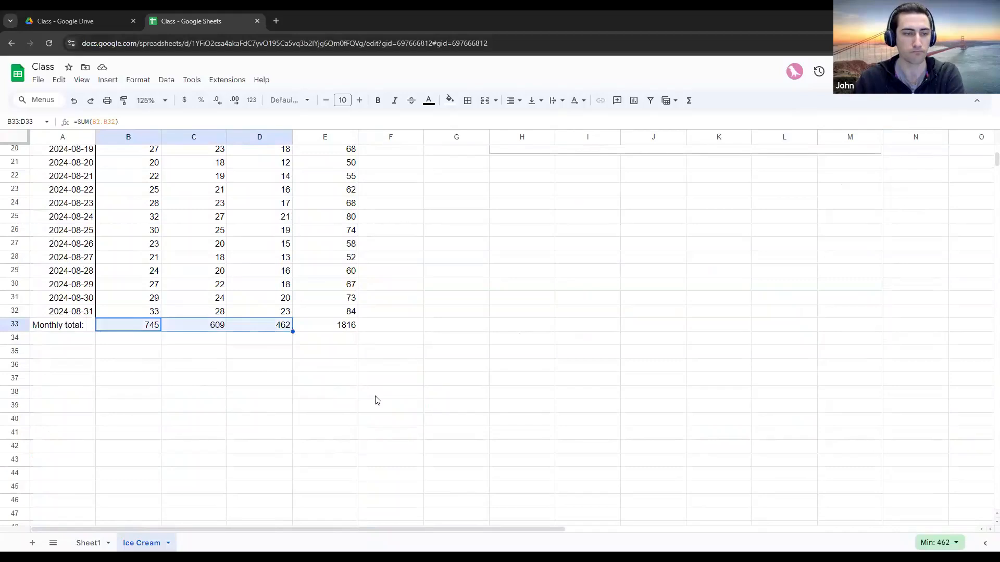
left_click_drag(145, 327, 288, 327)
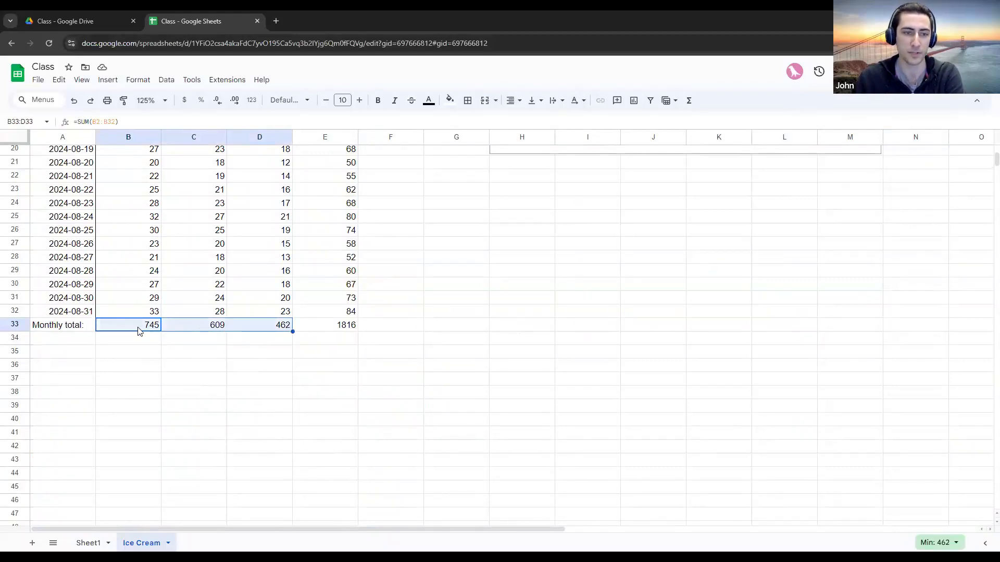
left_click(208, 326)
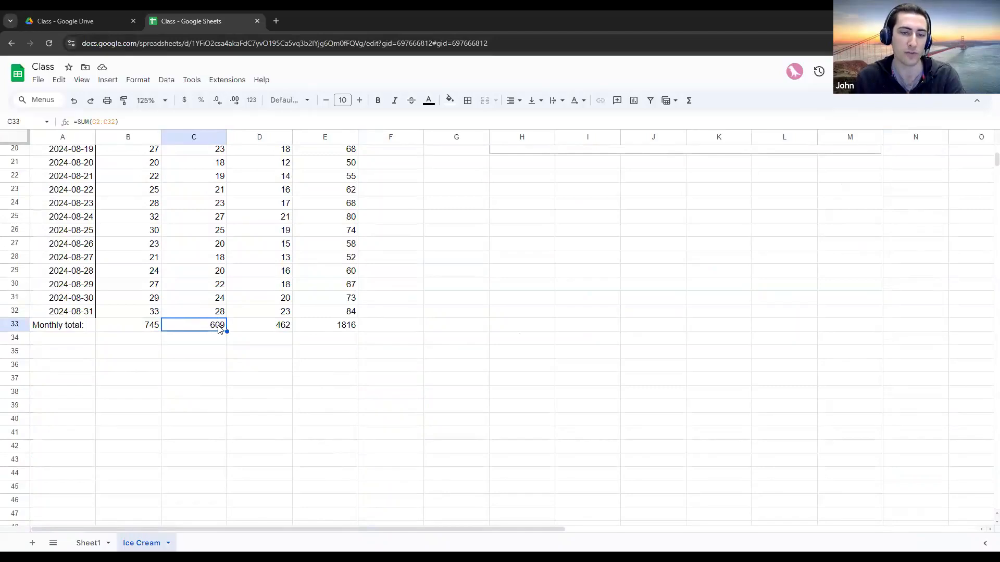
left_click(333, 329)
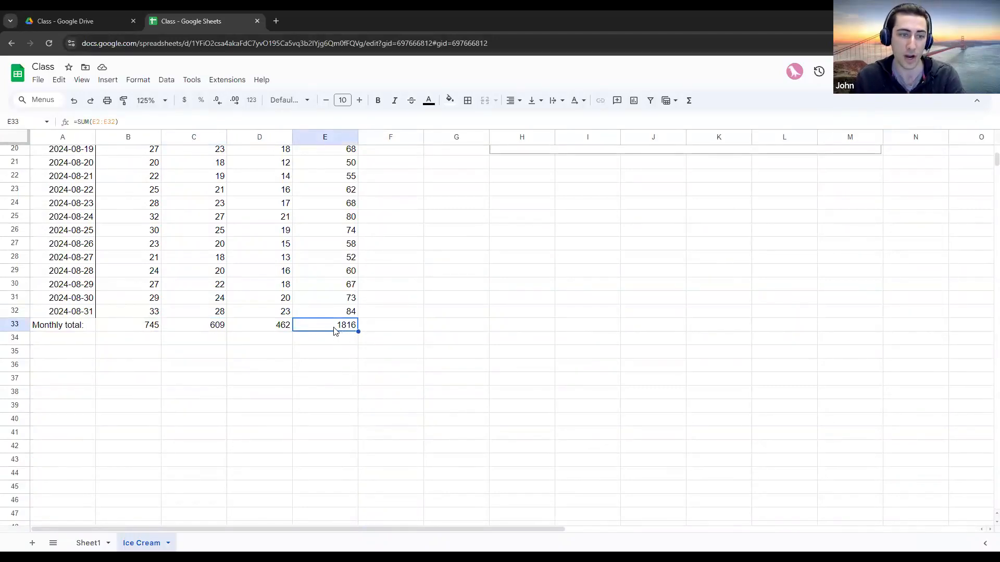
Enter the label "% of total:" in A34, below the Monthly total label
left_click(47, 344)
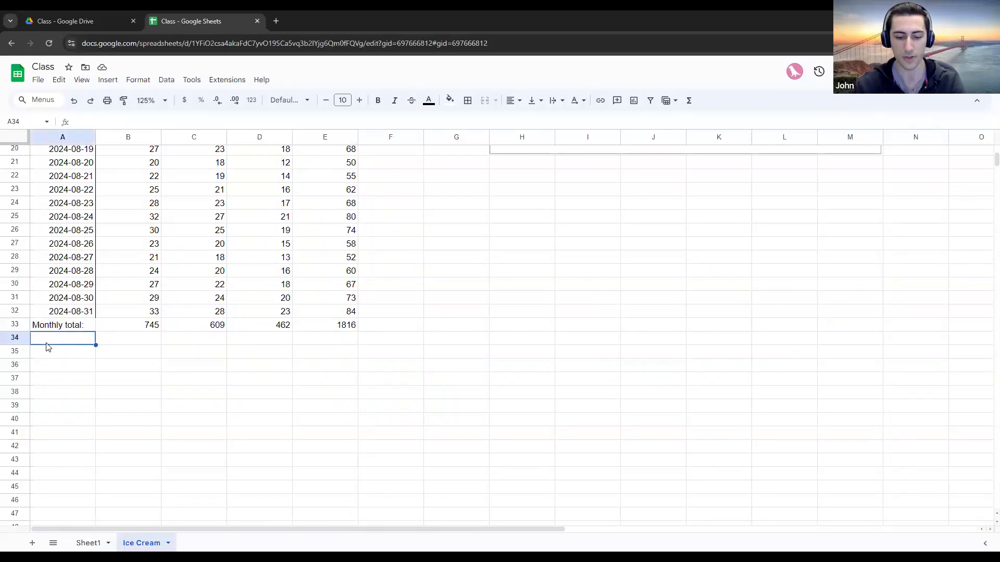
type("% ")
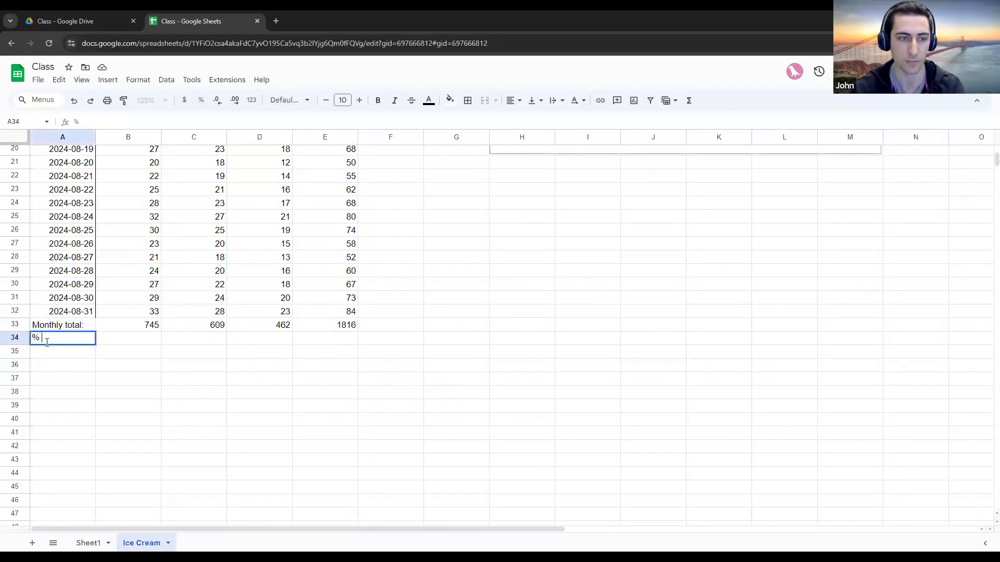
type("of total:")
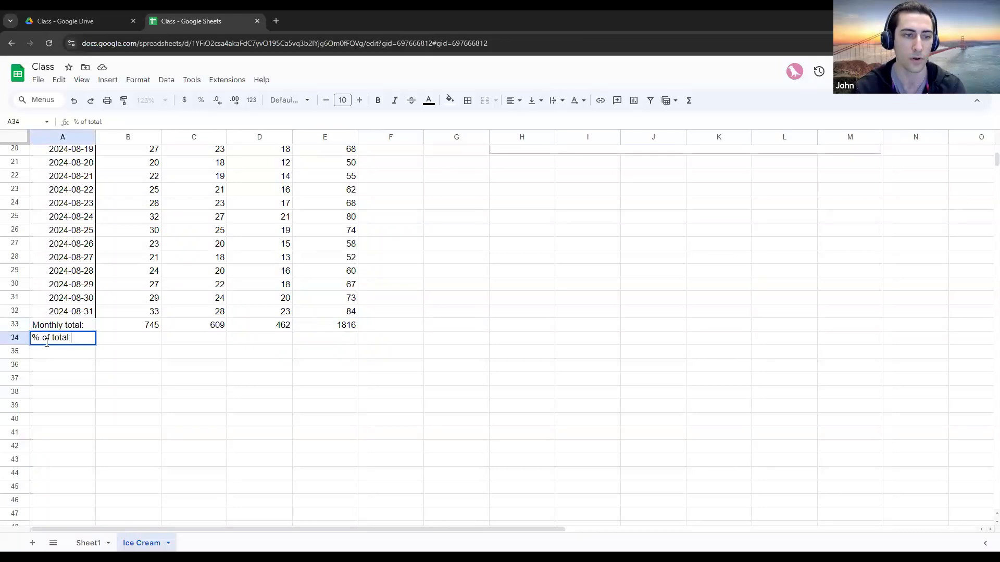
key("Tab")
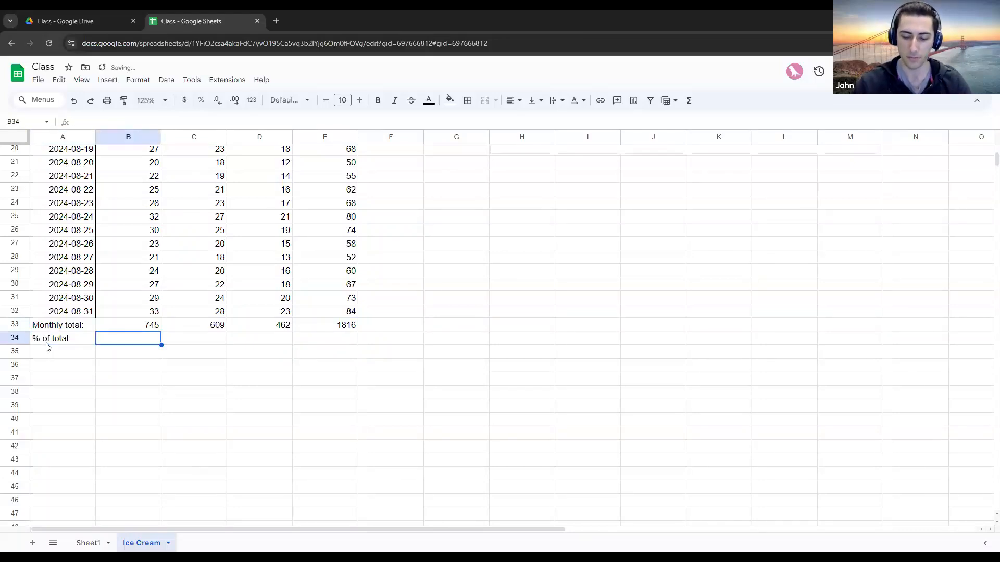
Enter the formula =B33/E33 in B34 to divide the Vanilla monthly total by the overall total
type("=")
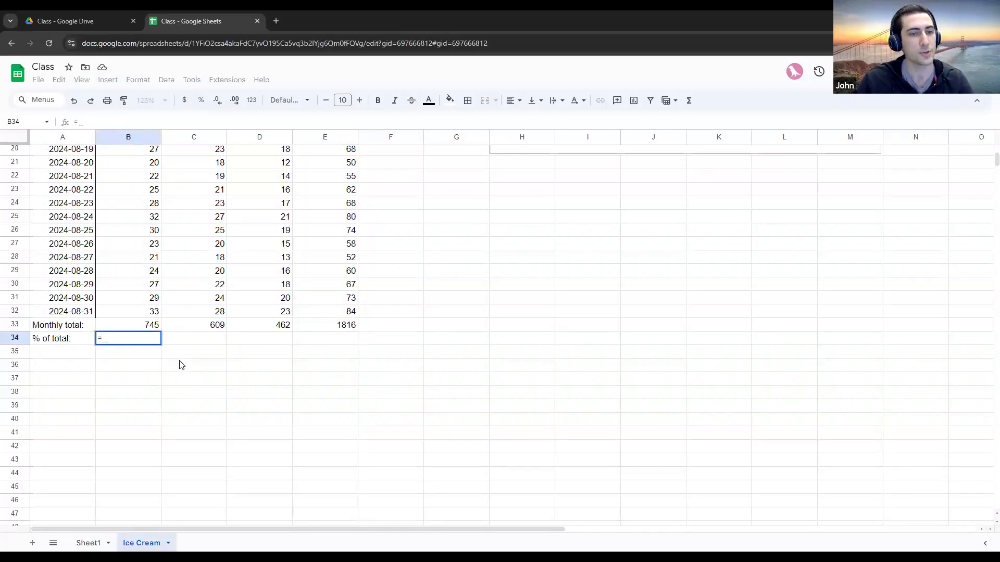
left_click(136, 330)
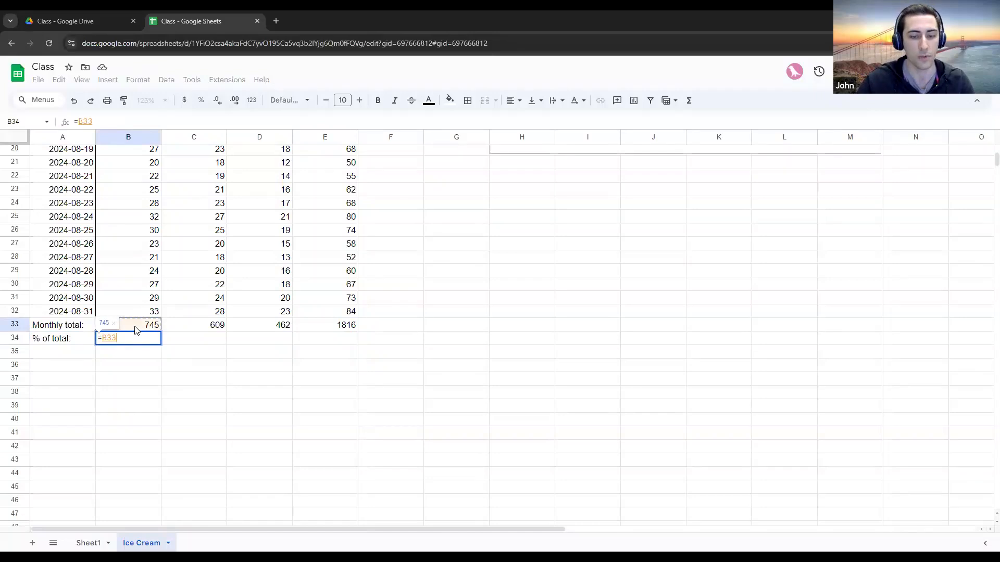
type("/")
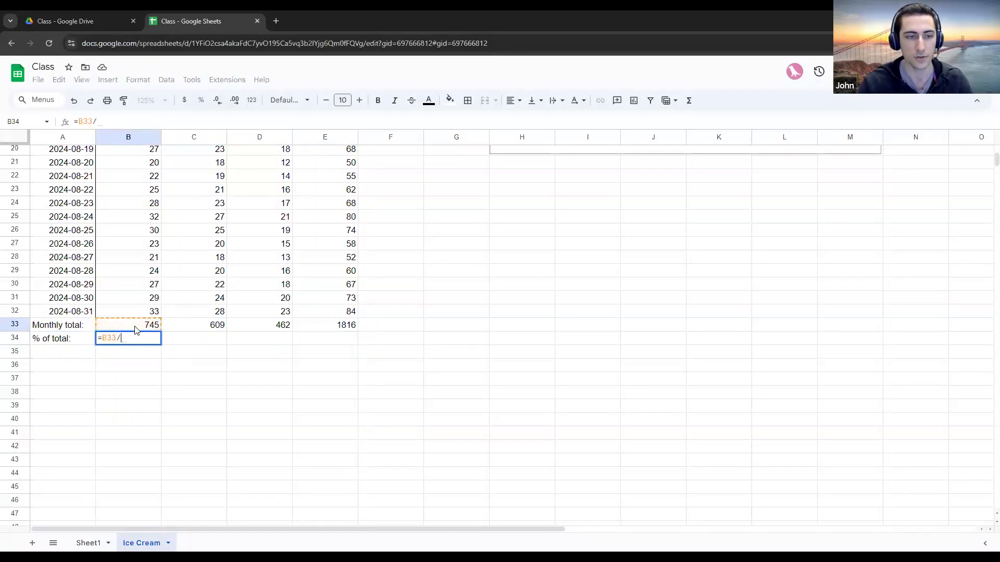
left_click(325, 332)
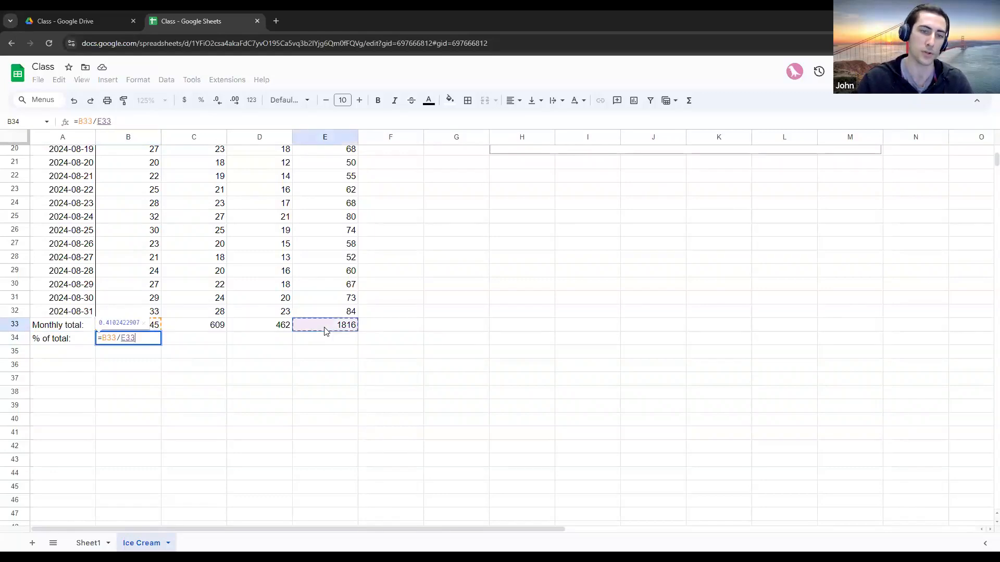
key("Return")
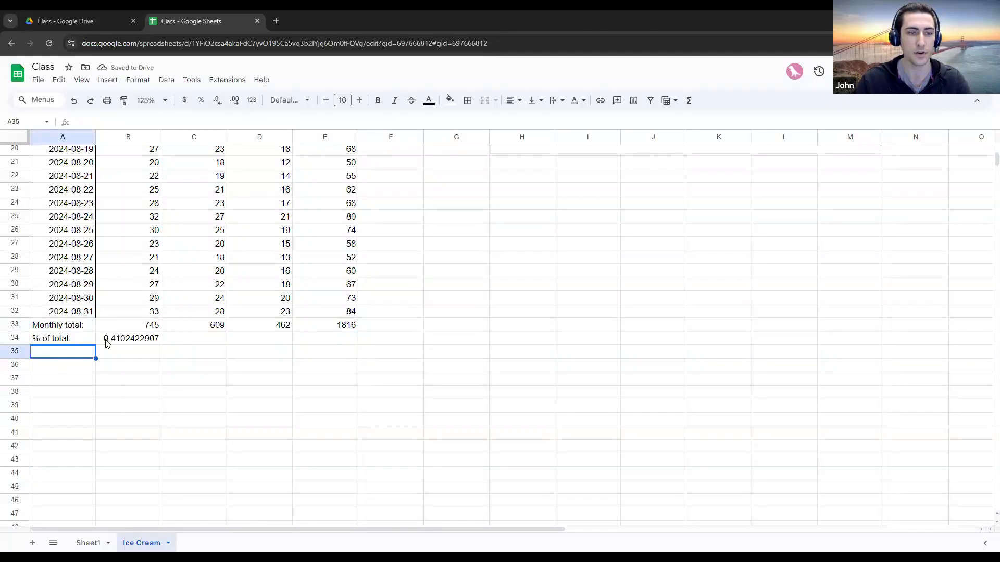
Format the Vanilla share of the total in B34 as a percentage
left_click(126, 341)
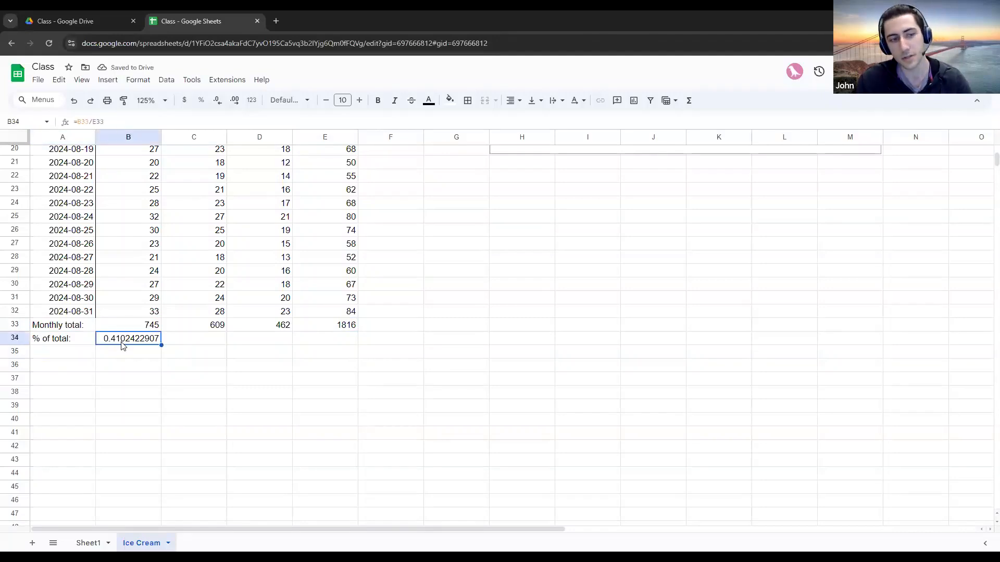
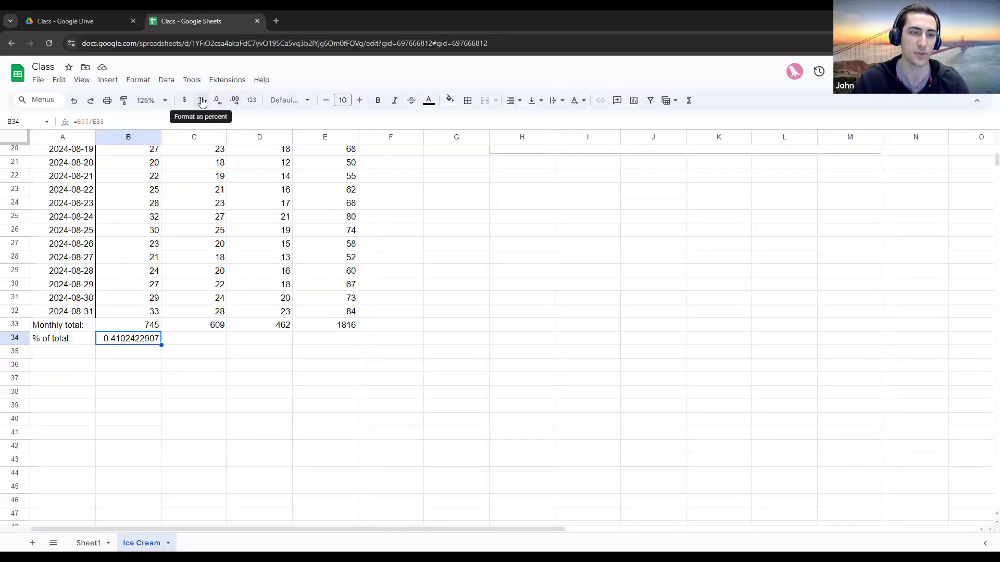
left_click(203, 101)
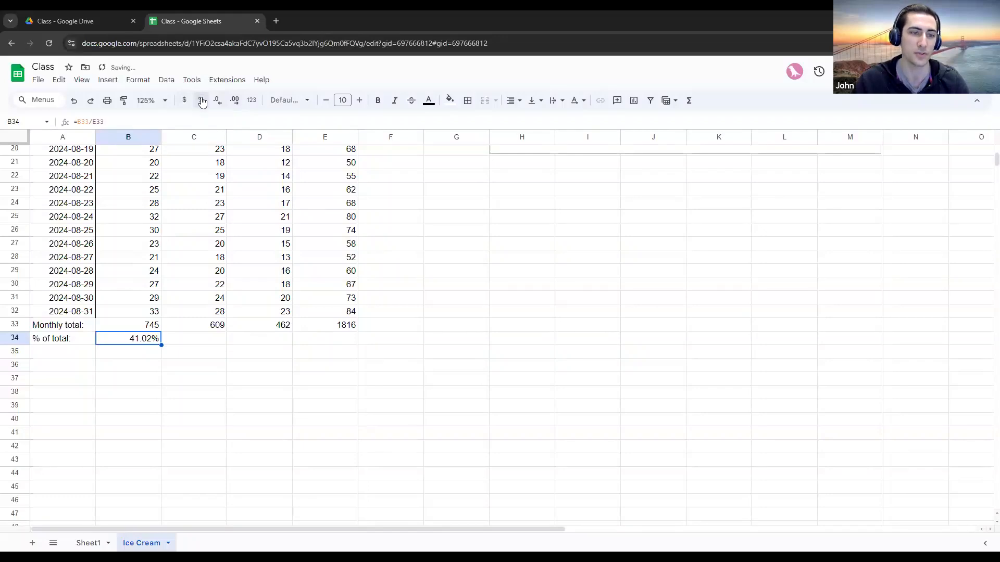
left_click(136, 351)
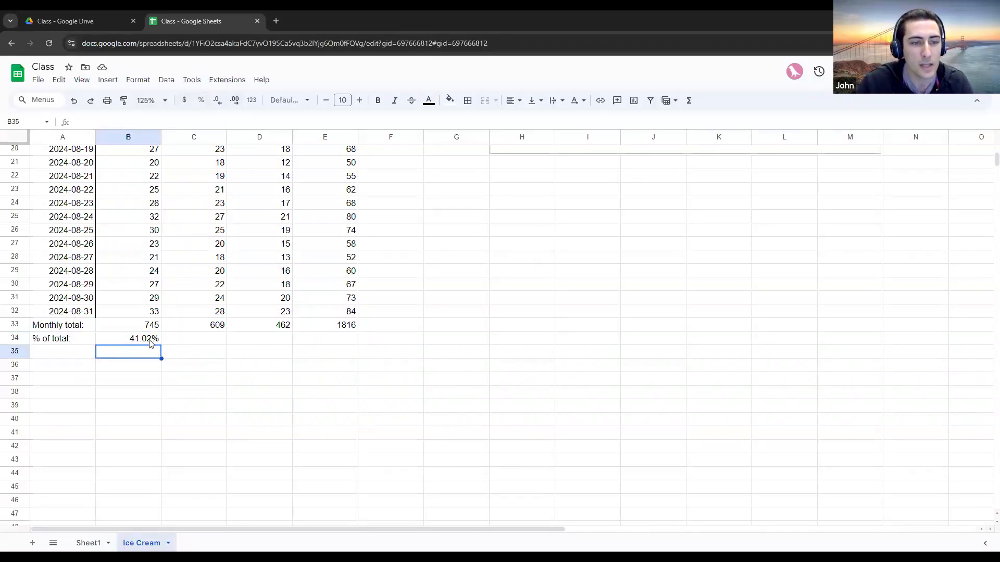
Adjust the percentage in B34 to show no decimal places
left_click(145, 342)
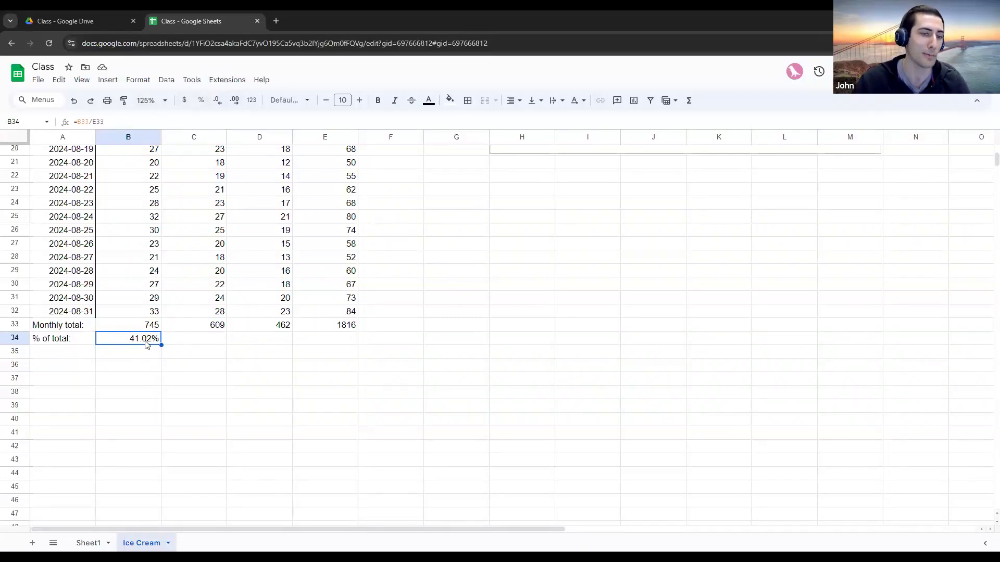
left_click(236, 104)
left_click(236, 104)
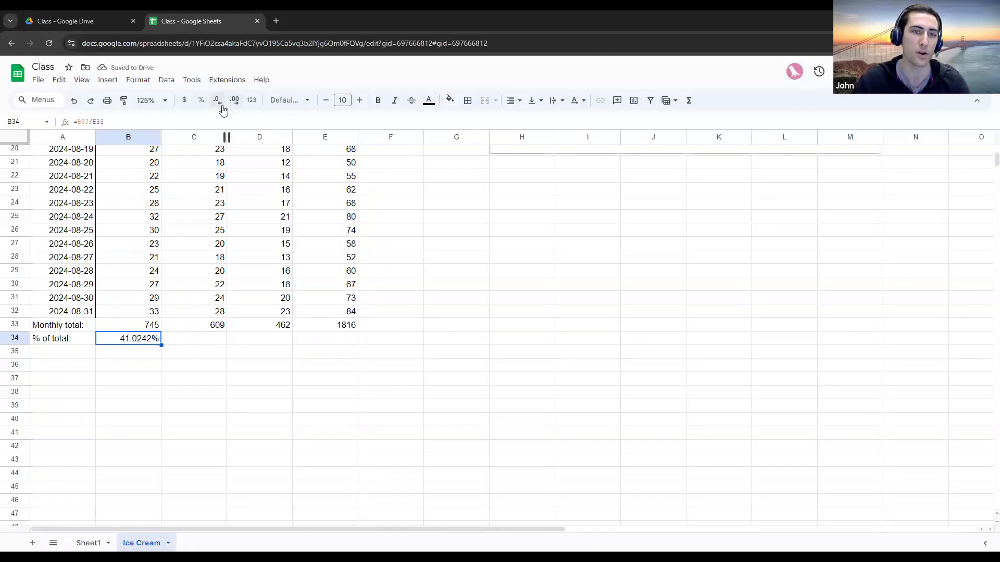
left_click(221, 107)
left_click(220, 106)
left_click(221, 107)
left_click(221, 107)
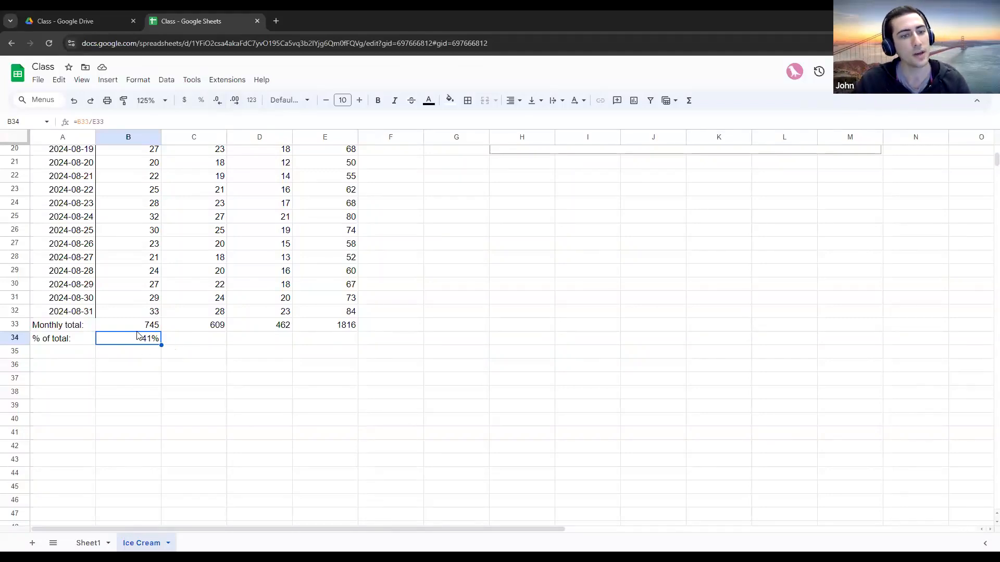
Try to fill the B34 percentage formula across to C34:D34 for Chocolate and Cookie Dough
scroll(137, 333, "up", 5)
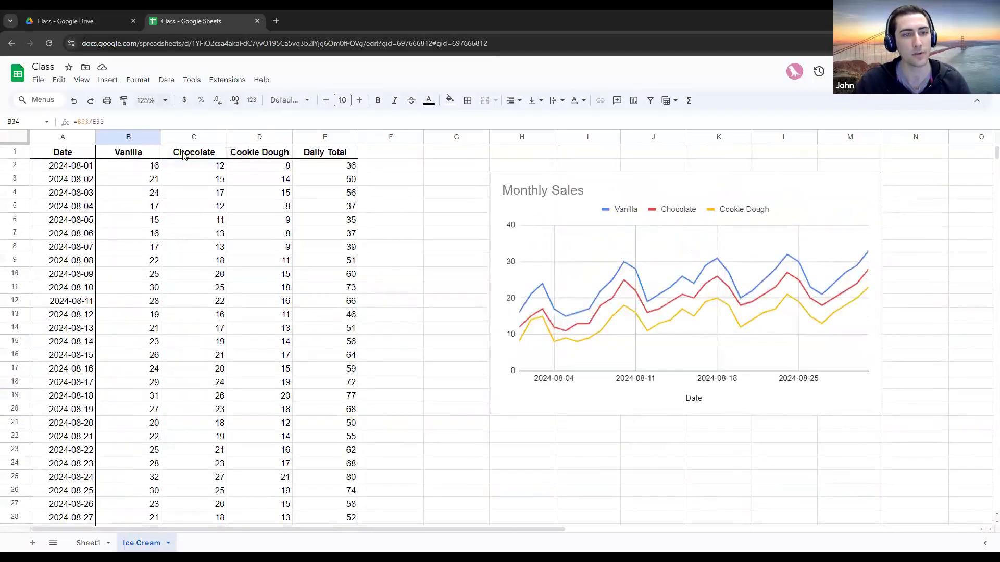
scroll(259, 156, "down", 5)
scroll(237, 335, "down", 2)
scroll(196, 333, "up", 2)
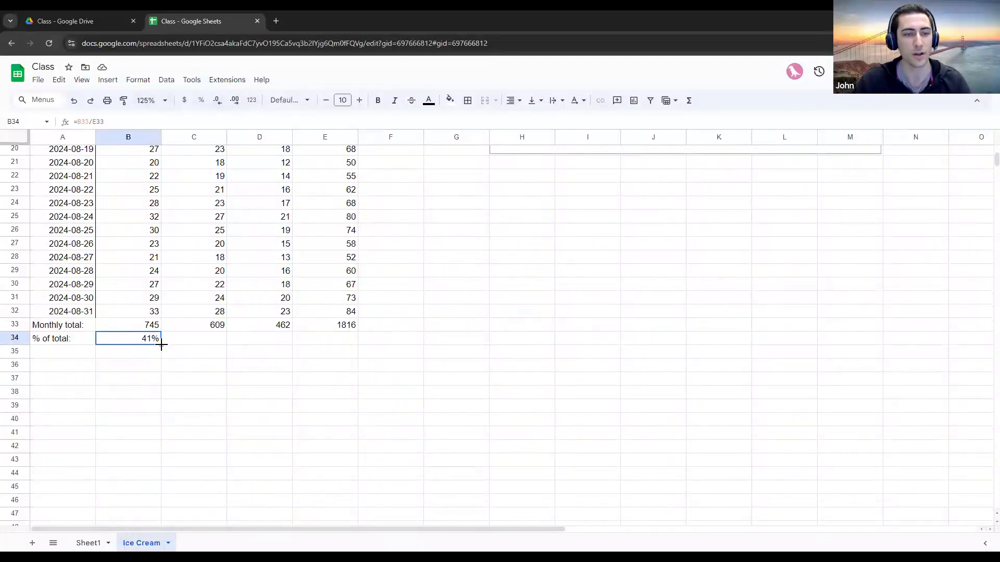
left_click_drag(161, 345, 281, 346)
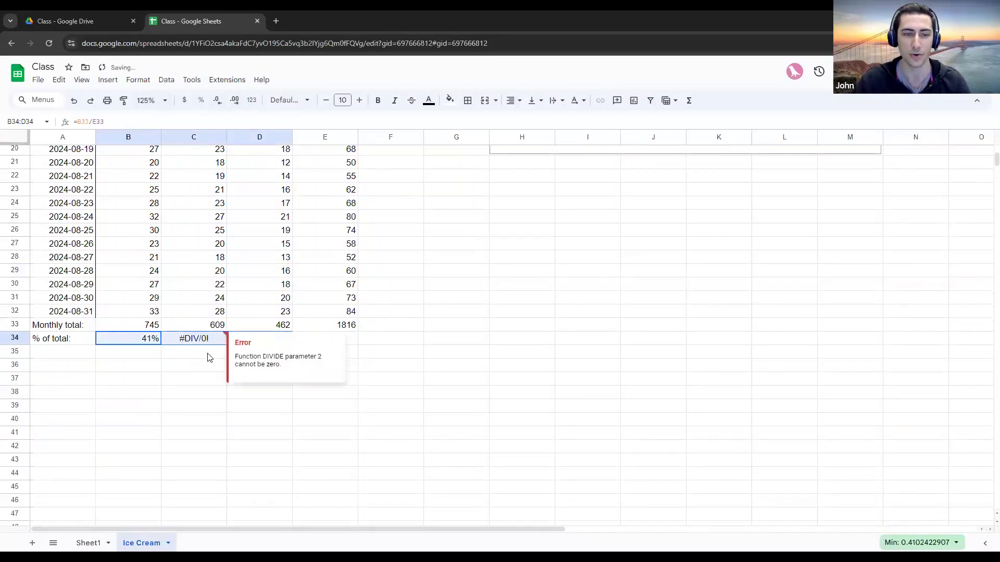
Compare the cell references in the B34 and C34 formulas with the overall total in E33
left_click(170, 353)
left_click(134, 338)
double_click(133, 338)
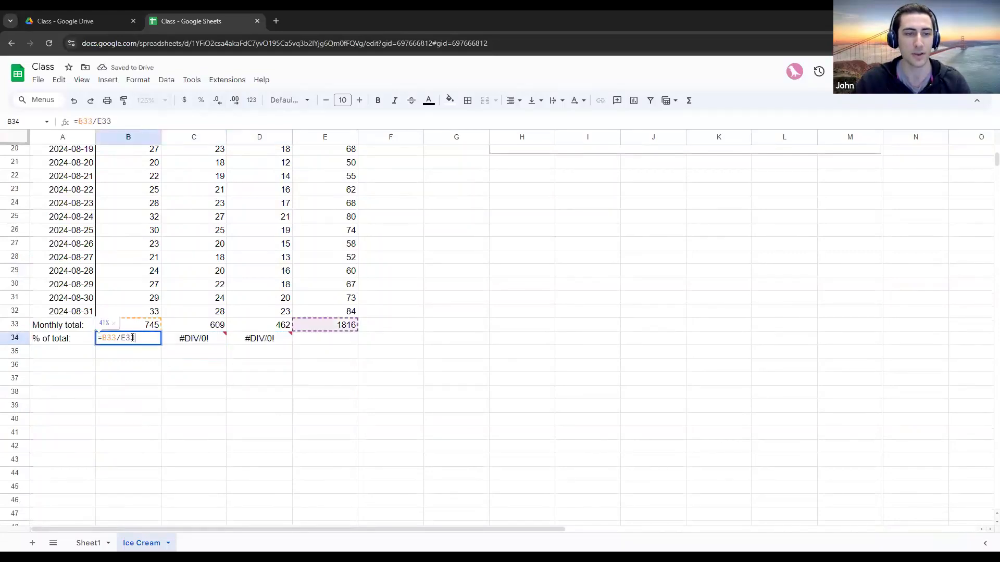
left_click(129, 119)
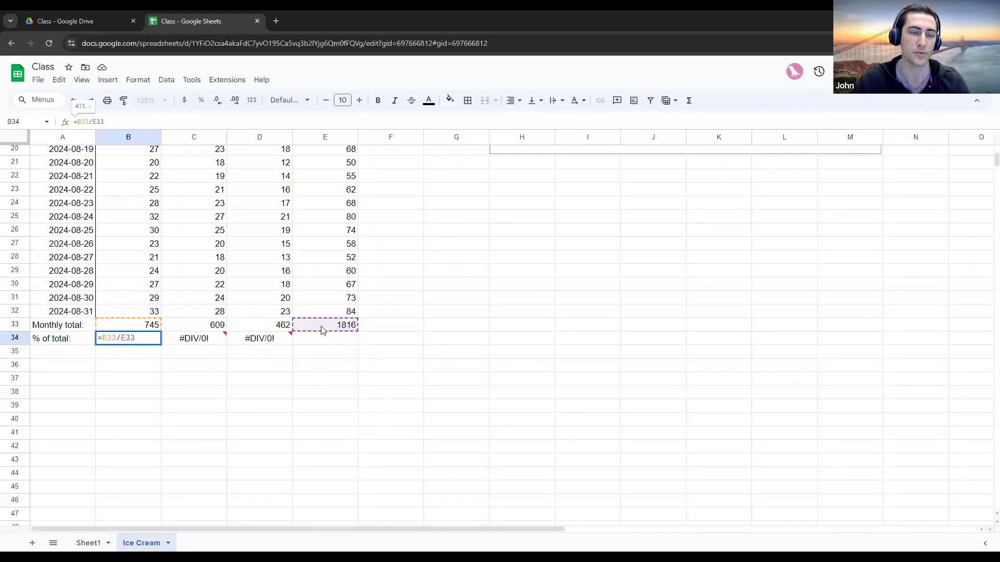
key("Tab")
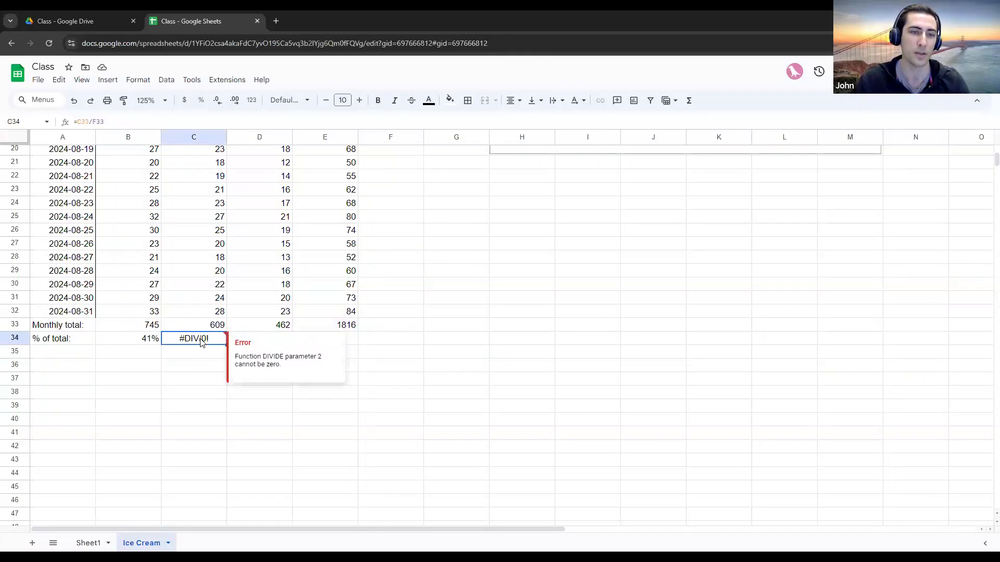
double_click(202, 340)
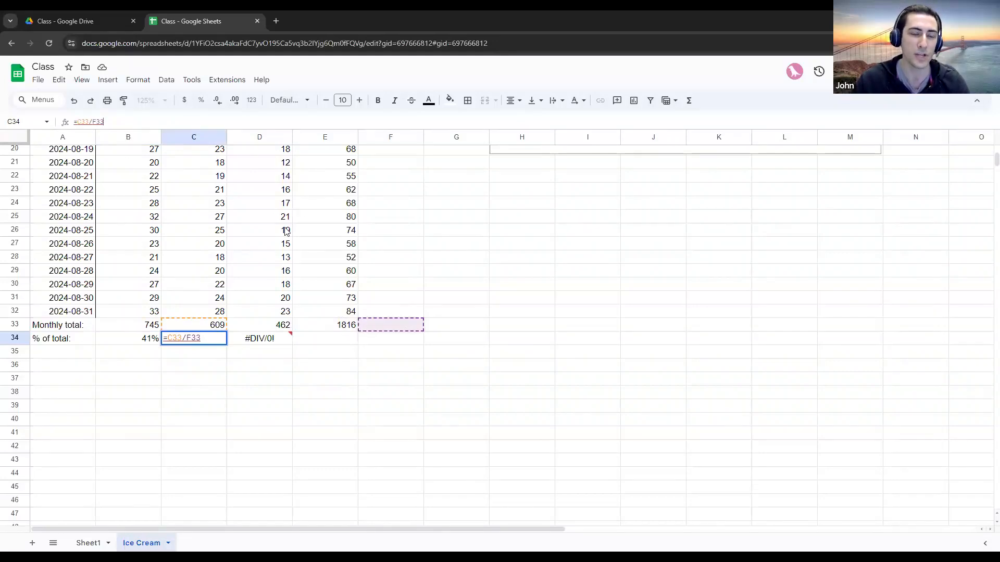
left_click(340, 326)
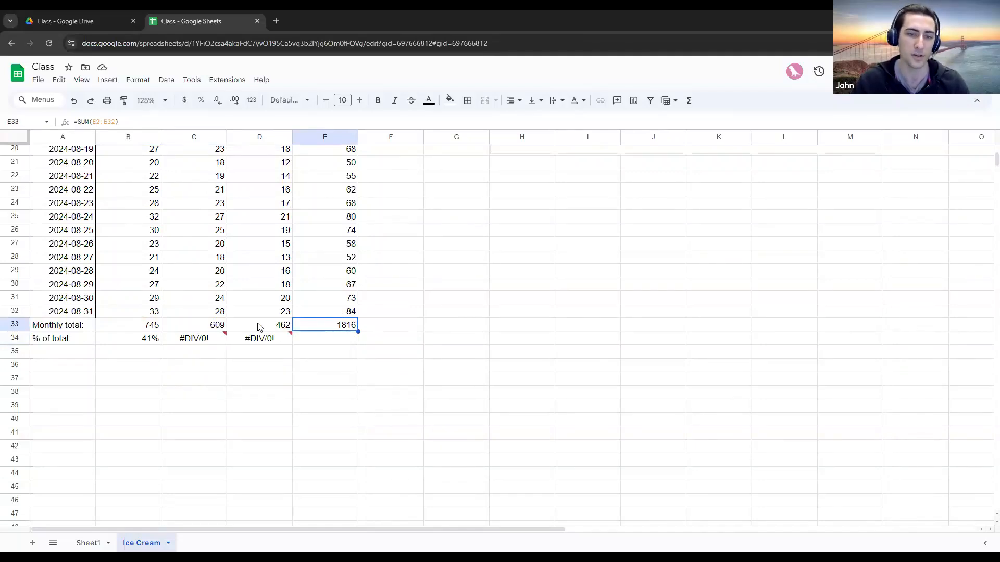
scroll(327, 186, "up", 3)
scroll(327, 186, "up", 3)
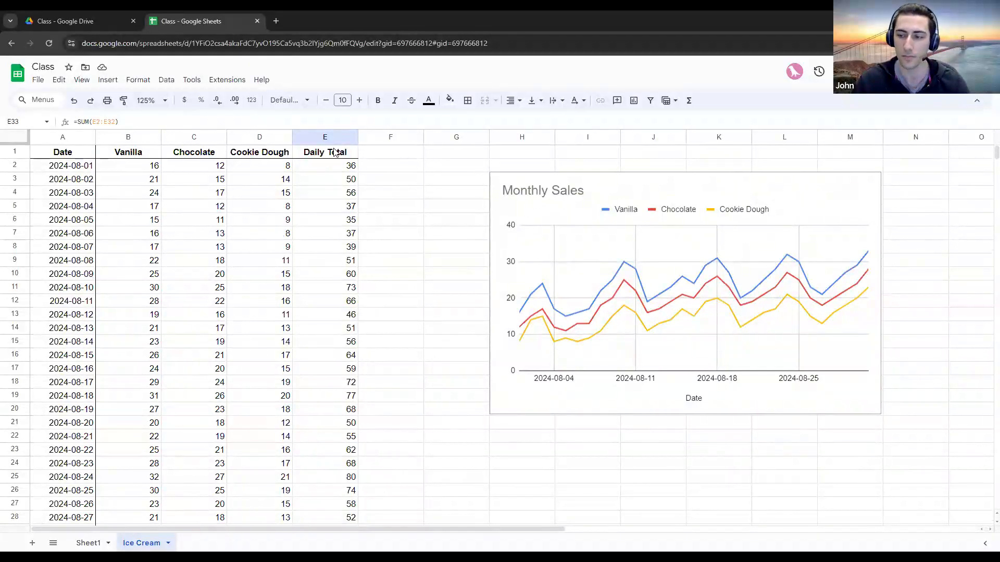
Clear the copied formulas from C34:D34
scroll(326, 317, "down", 6)
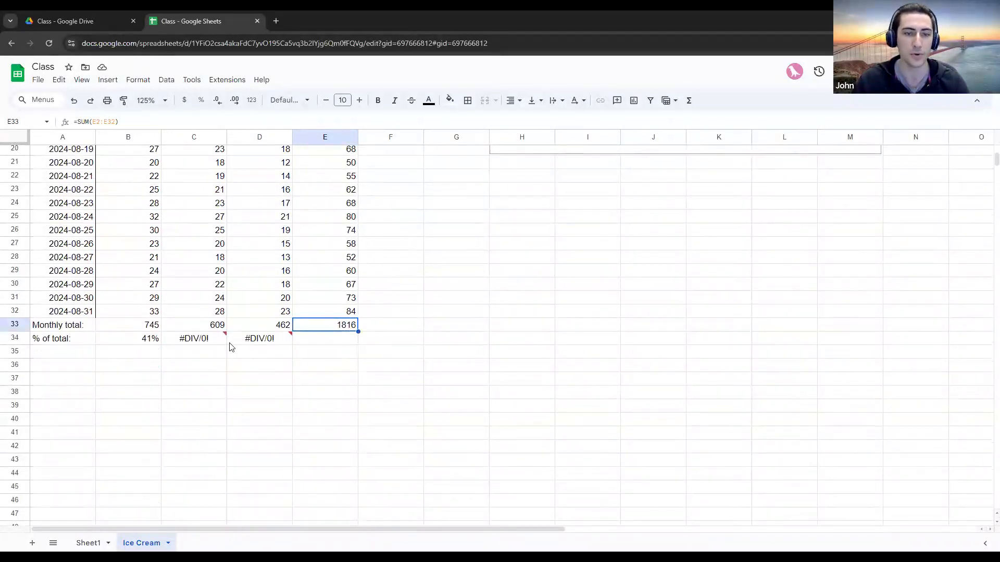
left_click_drag(197, 339, 241, 341)
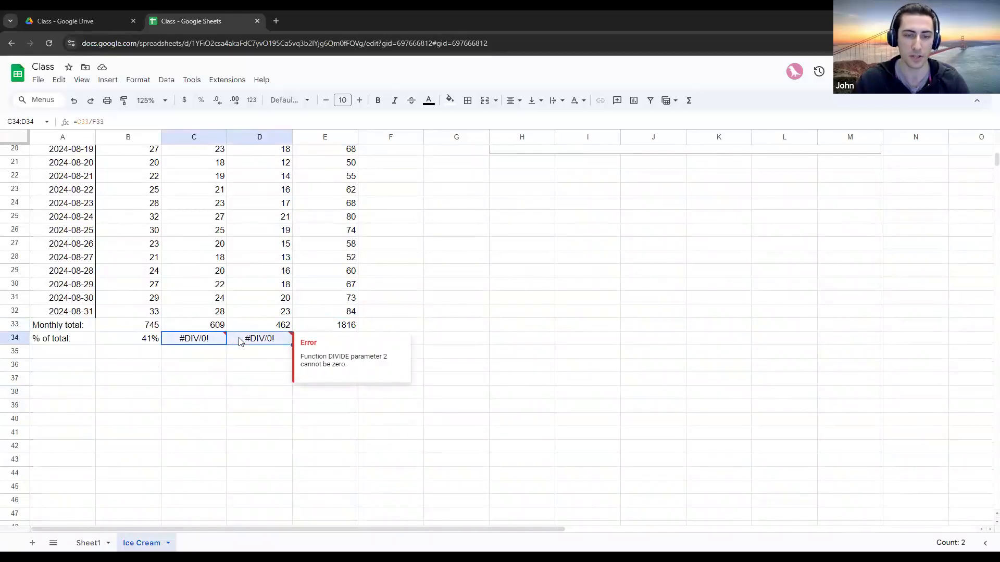
key("Delete")
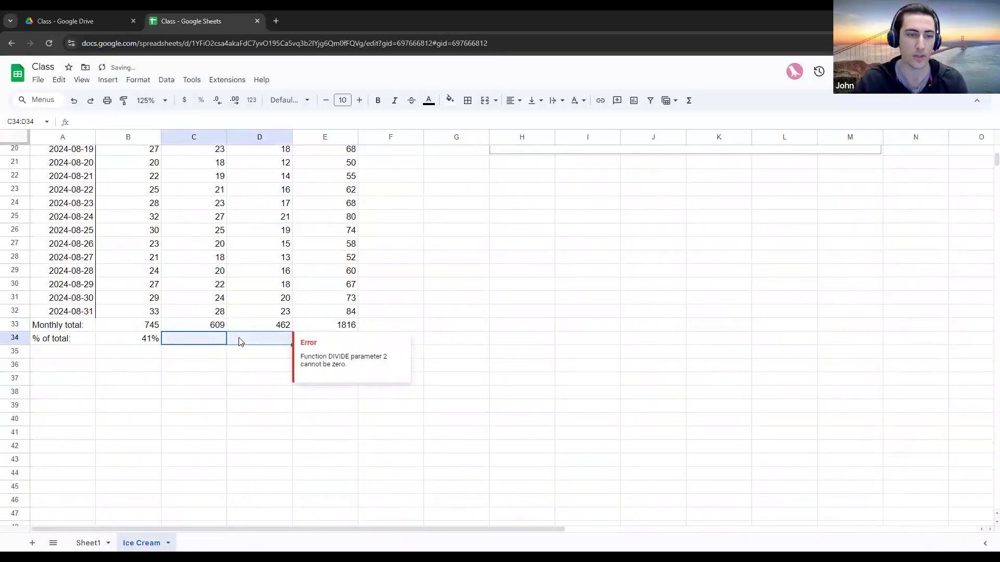
Change the B34 formula to =B33/$E$33 so the reference to the overall total is absolute
left_click(120, 340)
double_click(121, 339)
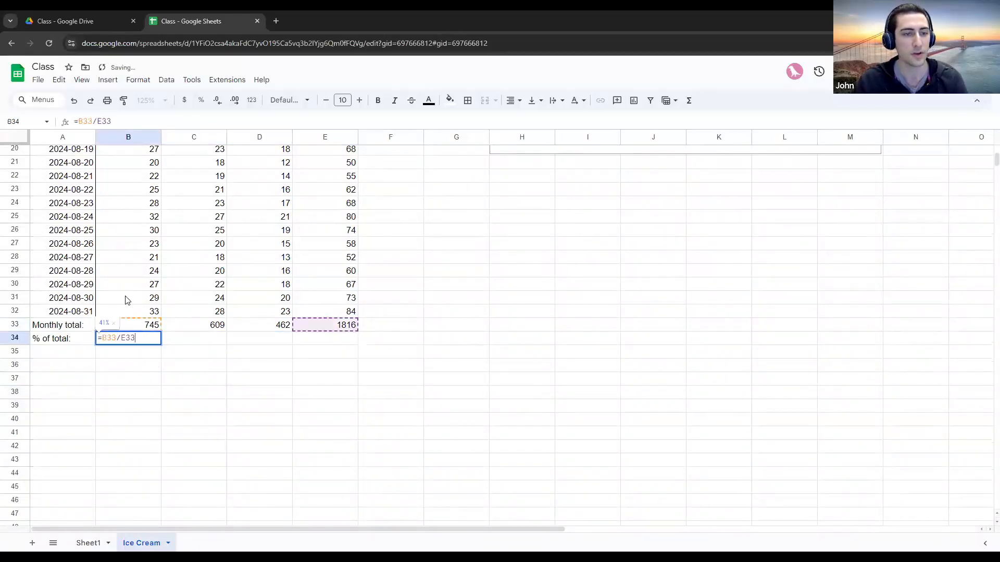
left_click(120, 339)
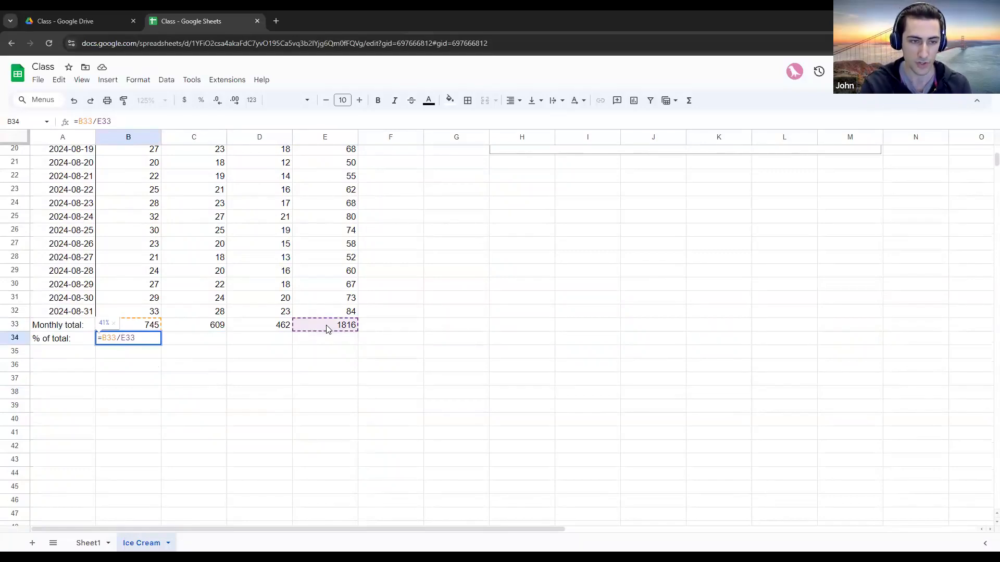
type("$E")
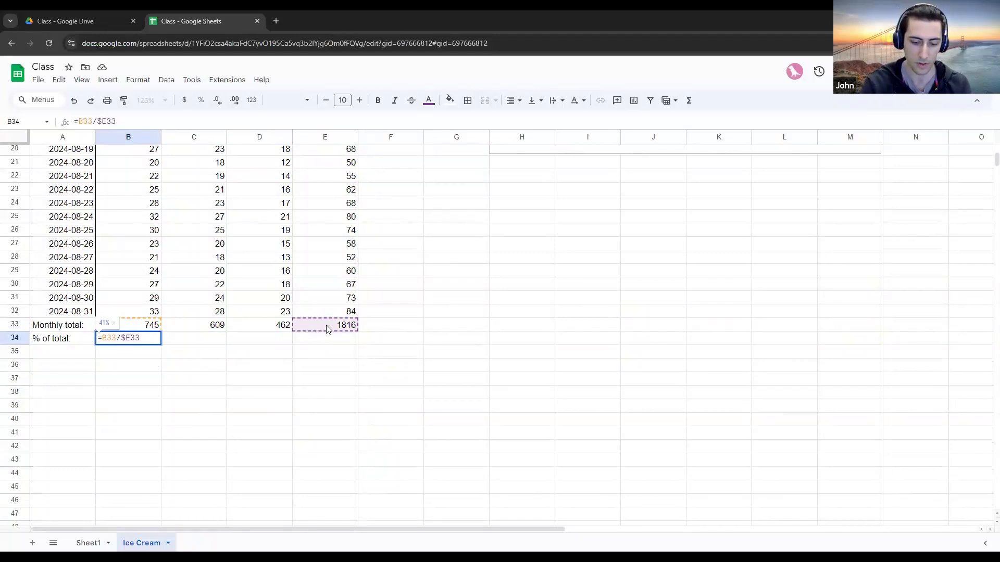
type("$")
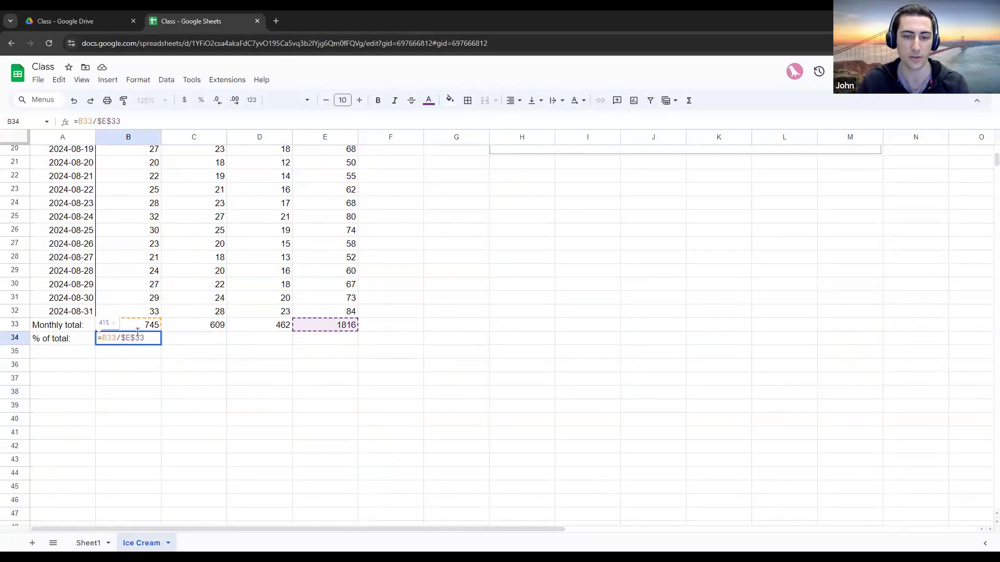
key("Return")
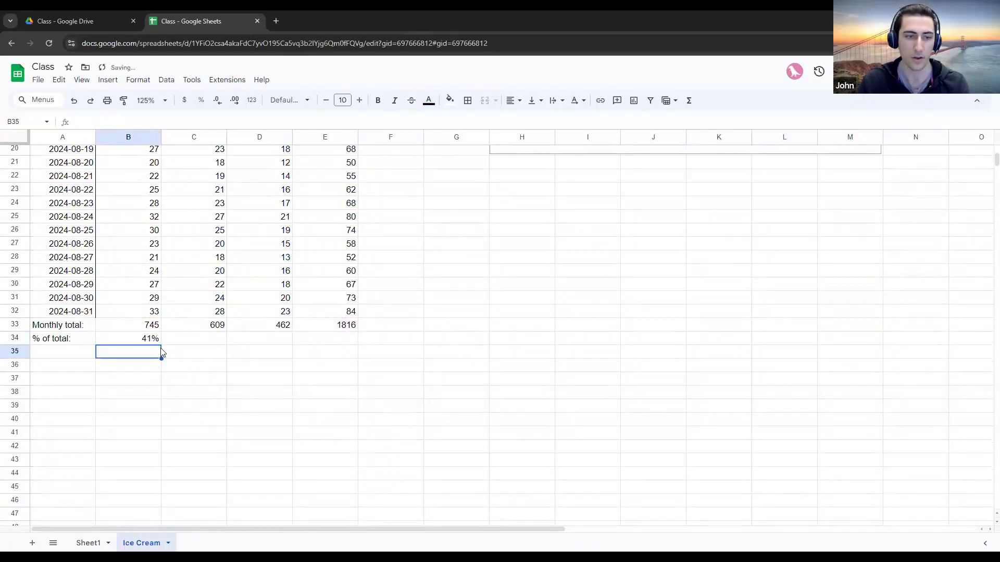
Fill the B34 formula across to C34:D34 and check the cell references in the copied formulas
left_click(149, 340)
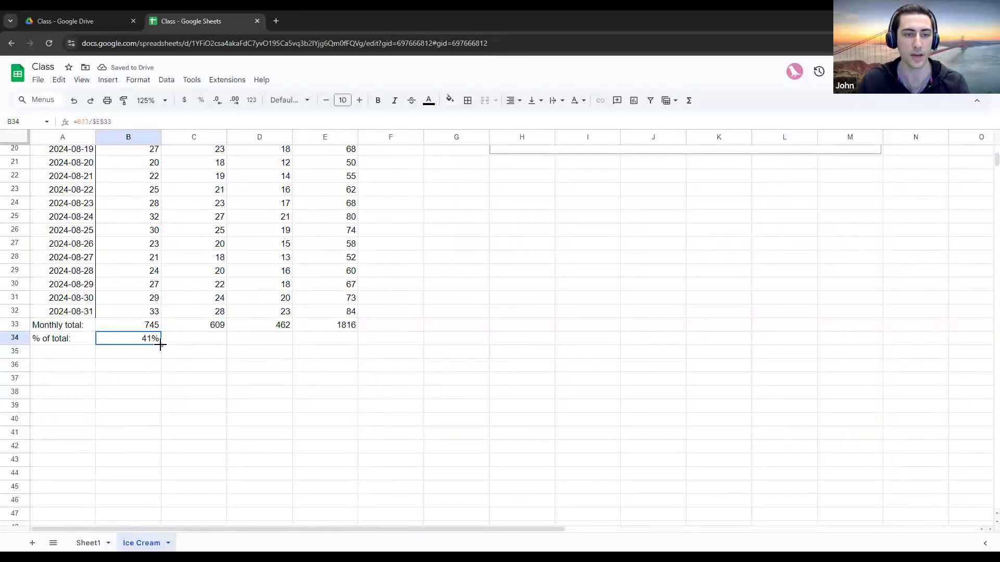
left_click_drag(161, 345, 284, 344)
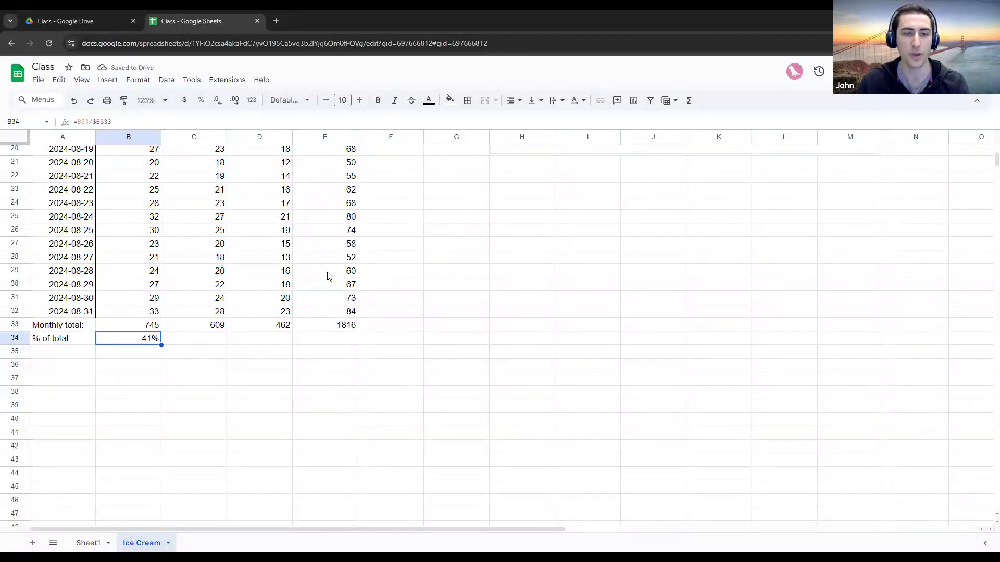
left_click(213, 344)
double_click(213, 343)
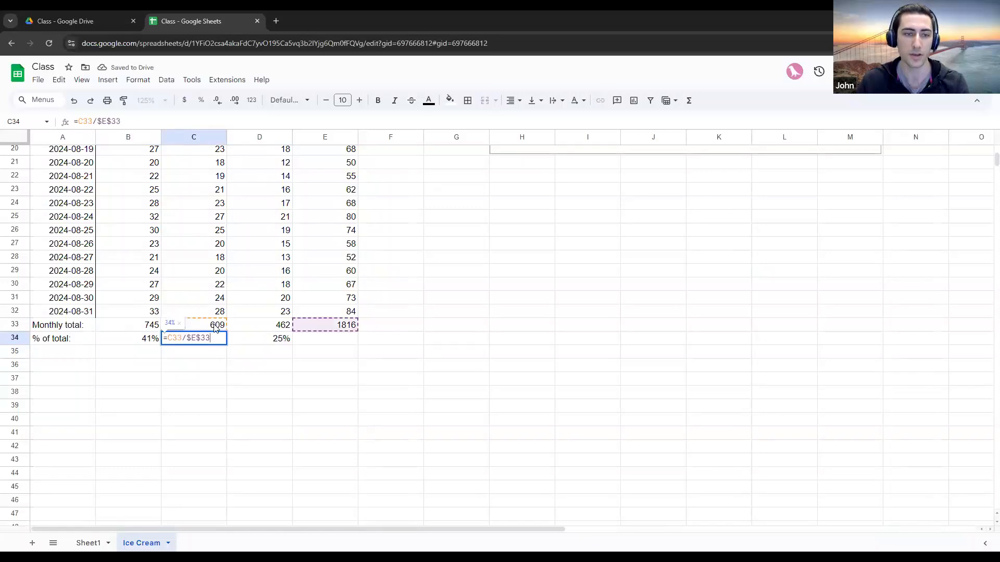
scroll(213, 329, "up", 5)
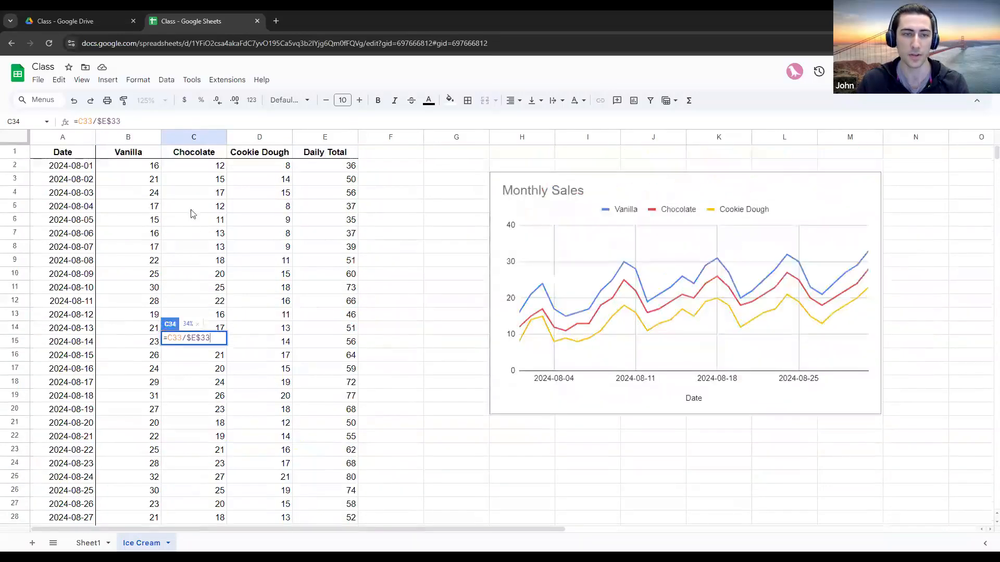
scroll(195, 214, "down", 5)
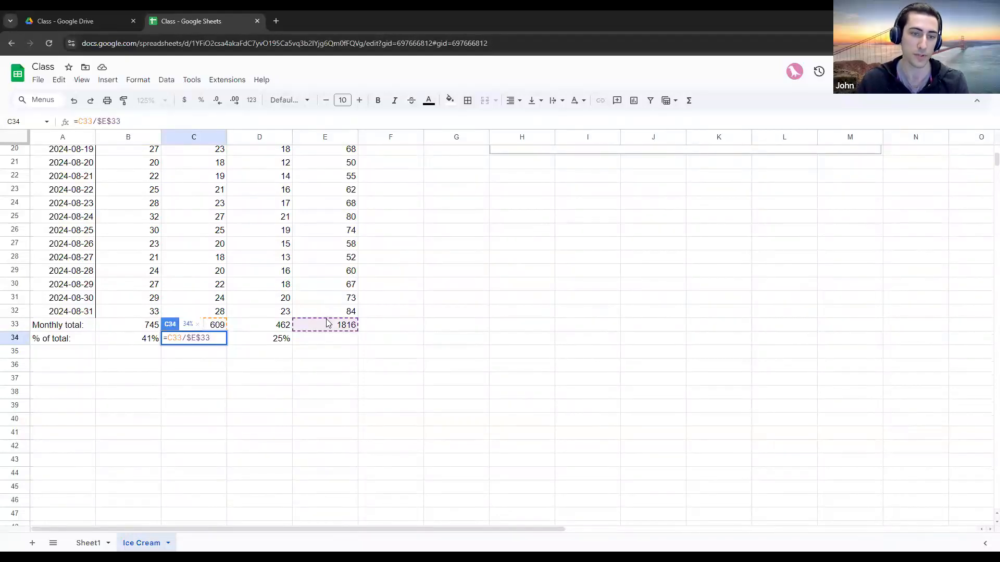
left_click(264, 344)
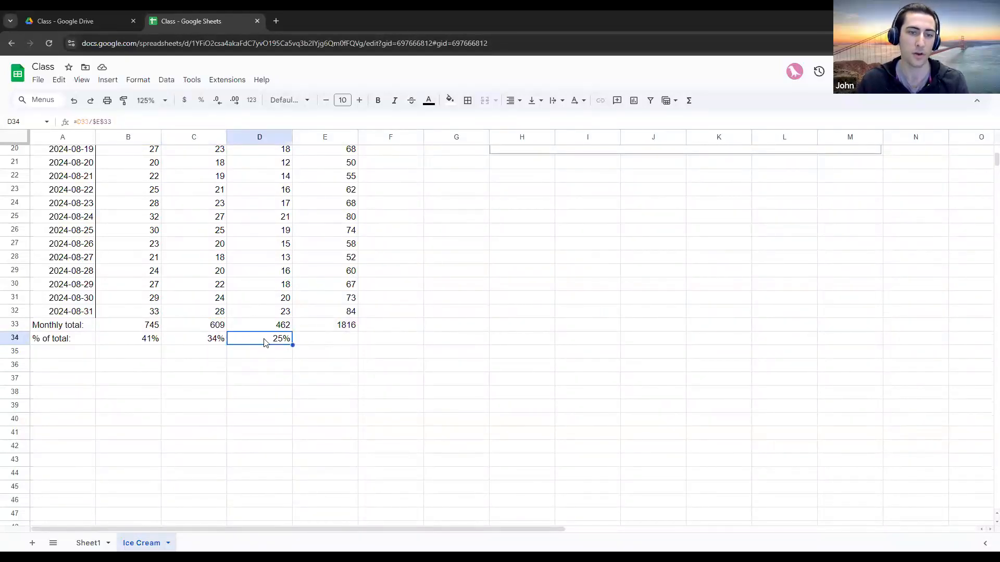
Check the cell references in the D34 formula, and match the percentages in row 34 to the flavor headings in row 1
double_click(264, 343)
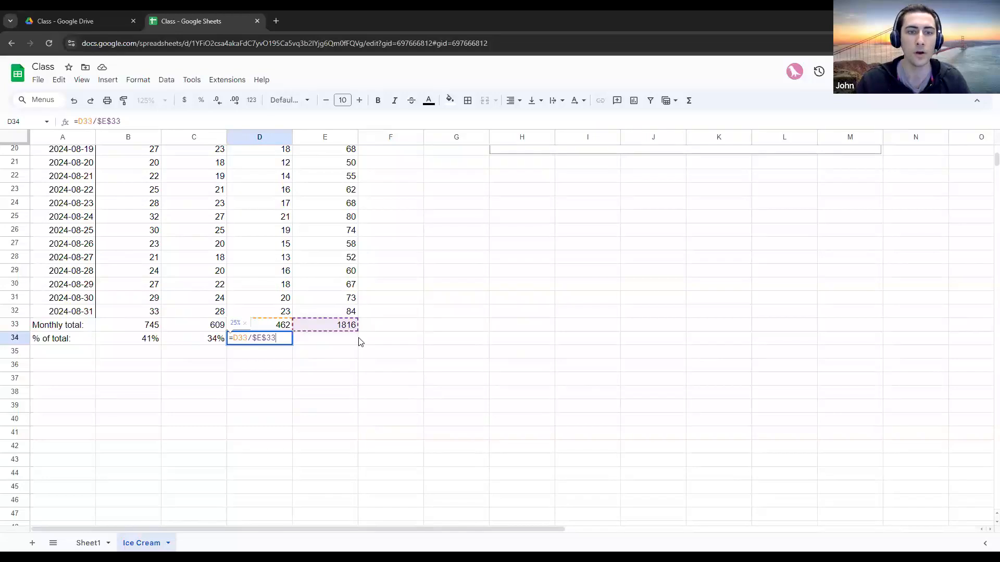
left_click(339, 341)
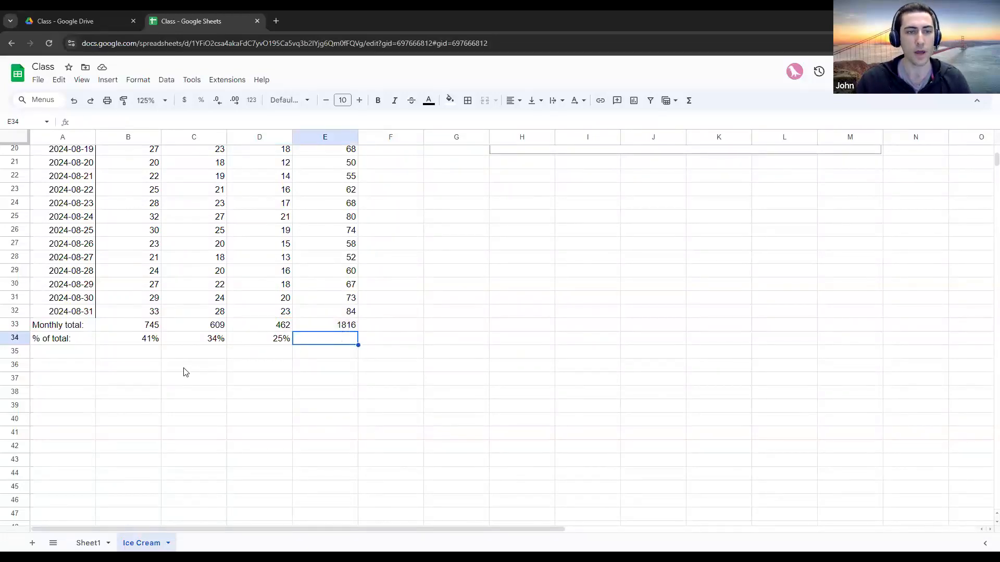
scroll(186, 373, "up", 5)
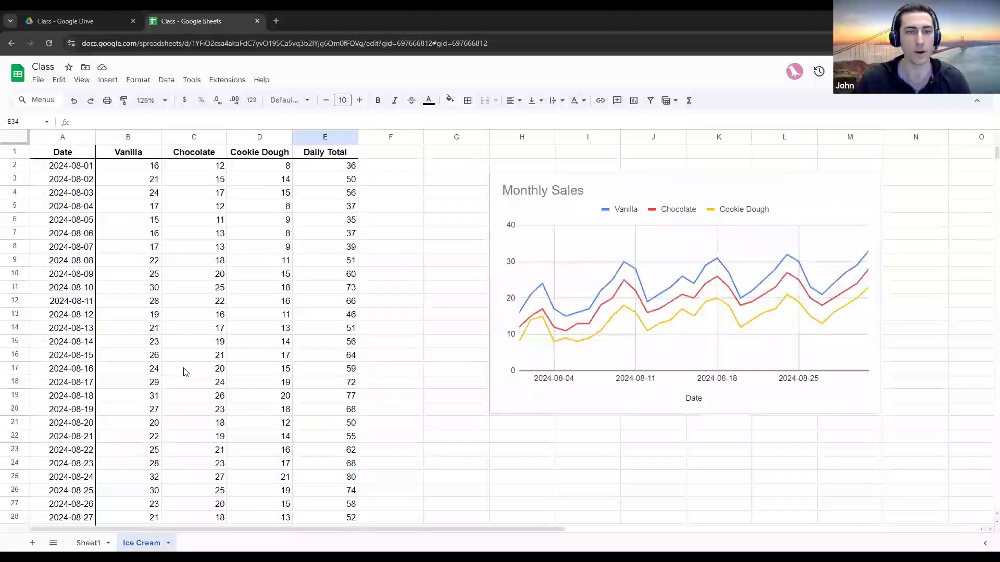
left_click(266, 156)
left_click(200, 137)
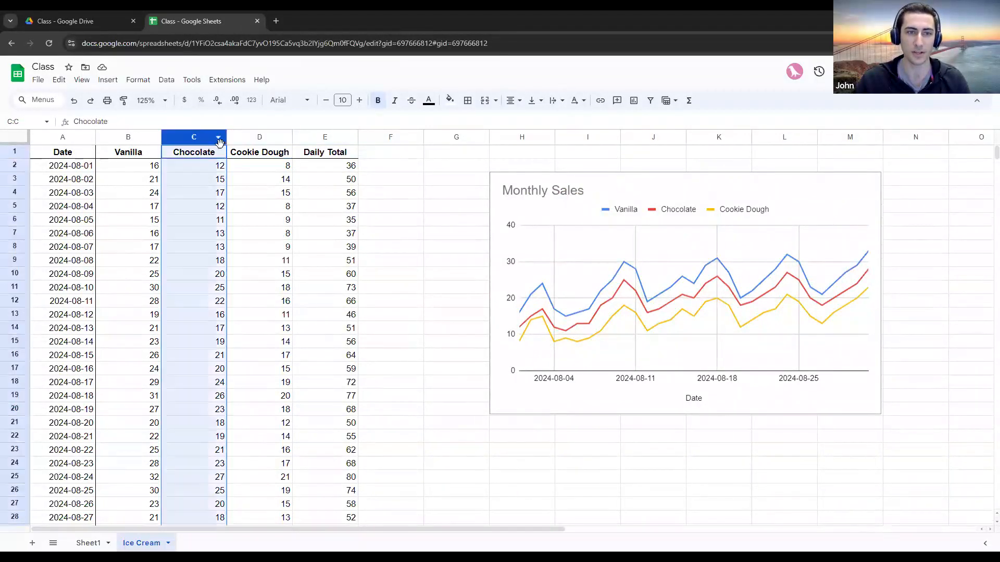
left_click(259, 138)
scroll(257, 275, "down", 8)
left_click(259, 313)
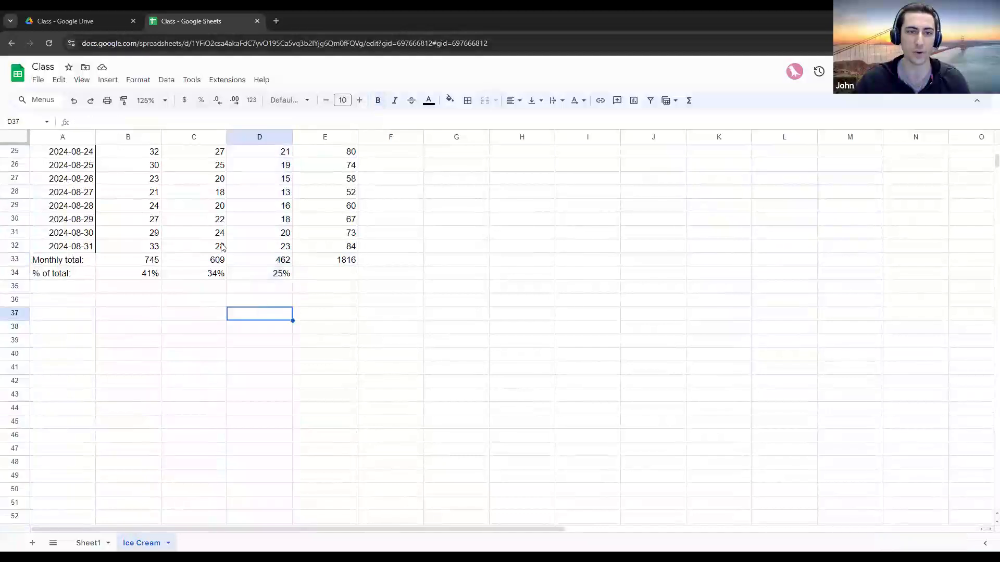
left_click(201, 275)
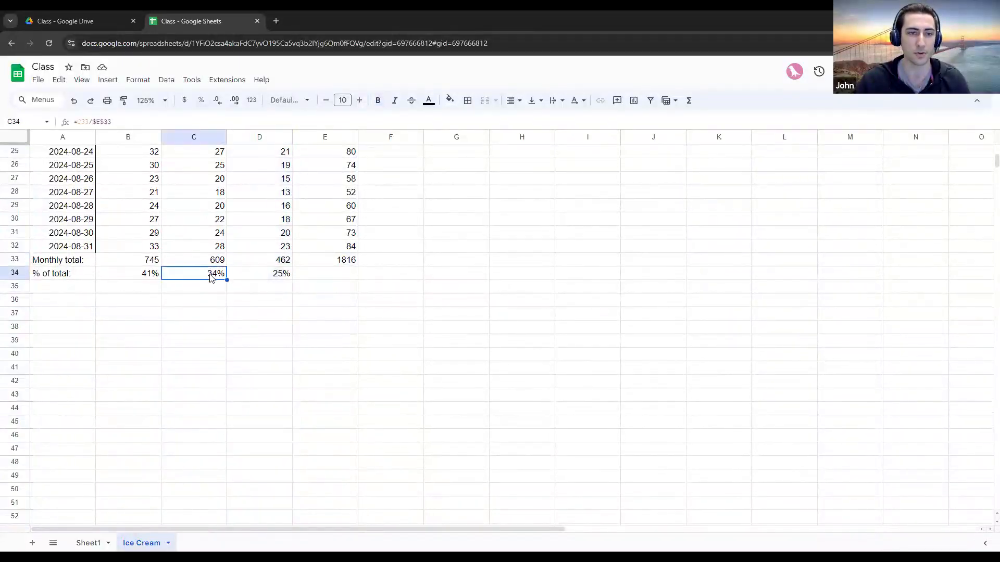
scroll(211, 277, "up", 8)
scroll(214, 266, "down", 10)
left_click(274, 210)
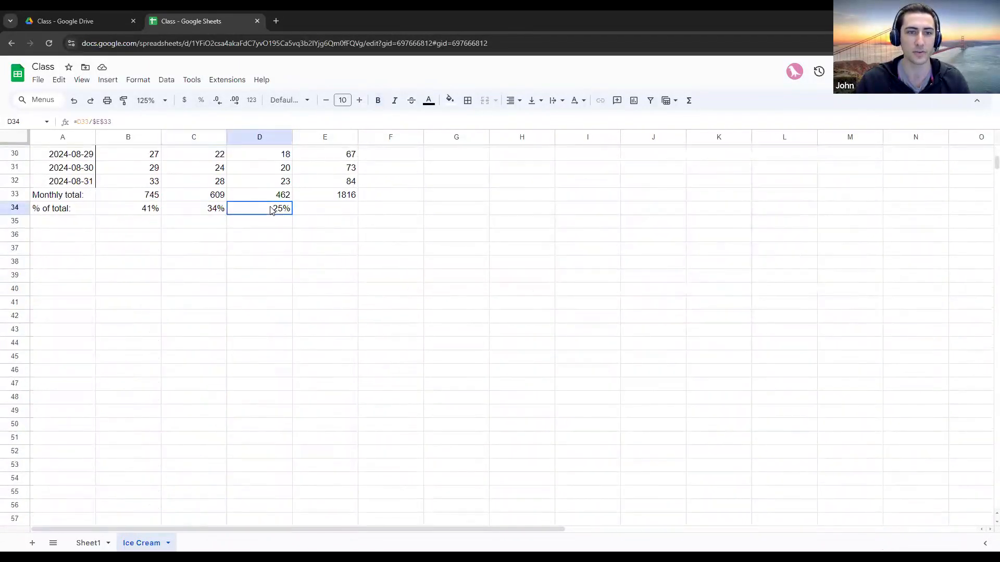
scroll(287, 227, "up", 8)
scroll(288, 227, "up", 2)
scroll(286, 198, "down", 10)
scroll(294, 250, "up", 7)
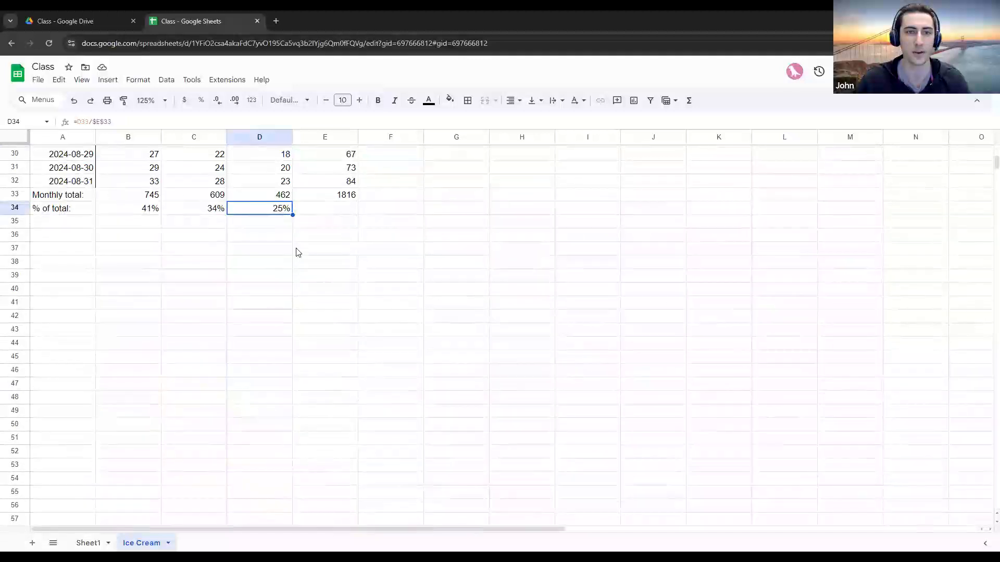
scroll(295, 252, "up", 5)
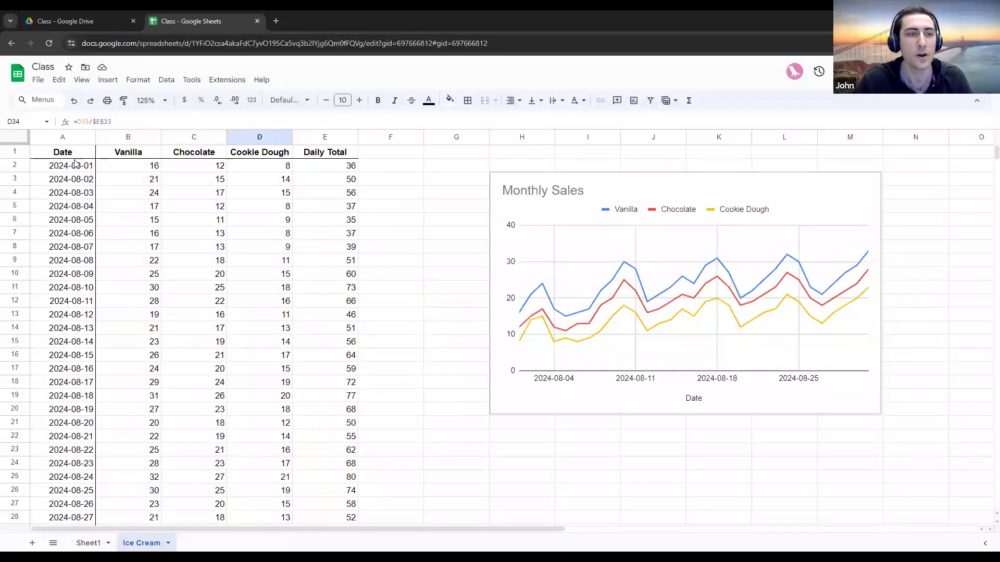
Freeze row 1 so the column headings stay in view, and check it by moving through the sheet
left_click(17, 143)
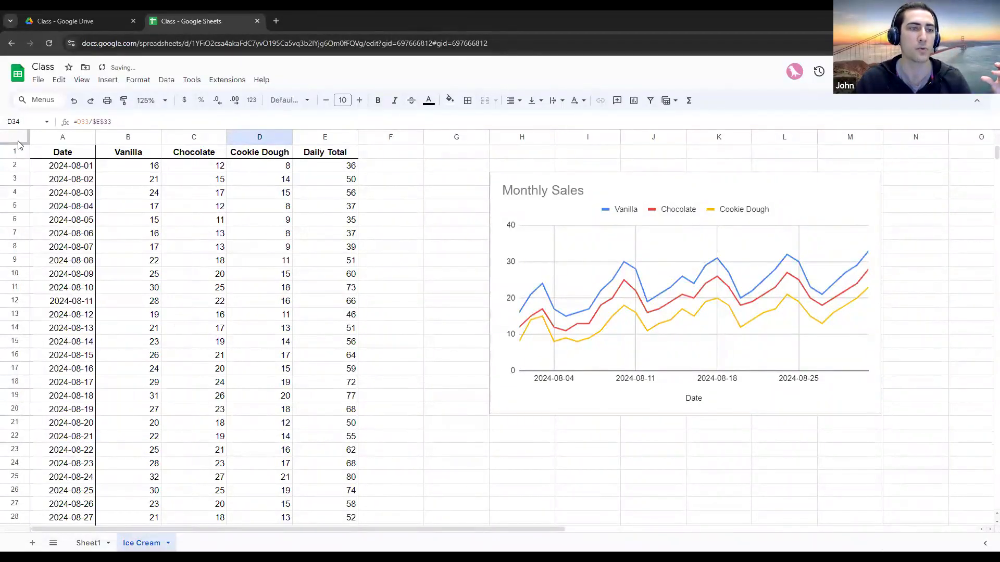
left_click_drag(17, 143, 17, 161)
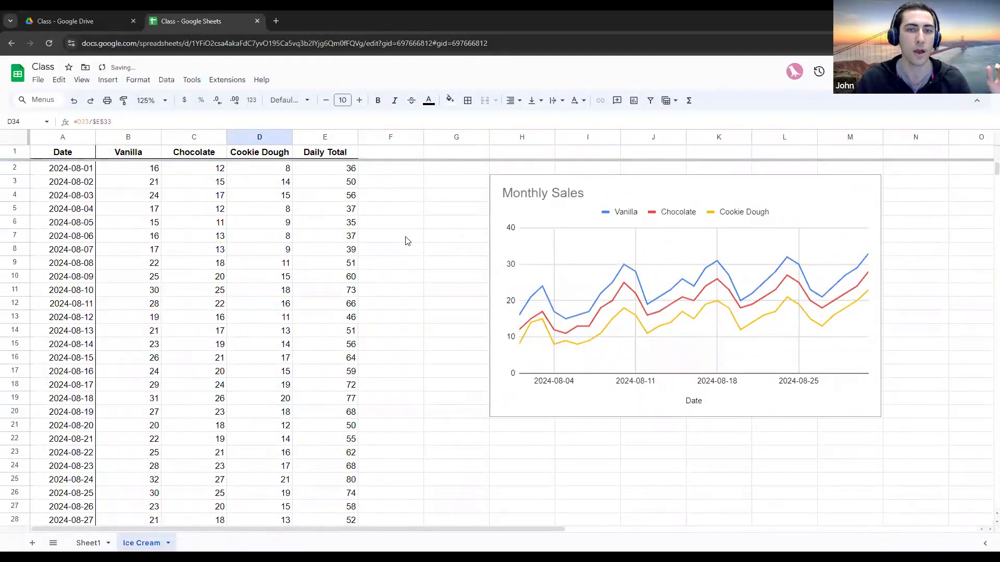
left_click(407, 240)
scroll(380, 224, "down", 8)
scroll(379, 228, "up", 5)
scroll(313, 198, "down", 6)
scroll(282, 187, "down", 6)
scroll(282, 187, "up", 6)
scroll(257, 279, "up", 3)
scroll(257, 279, "down", 3)
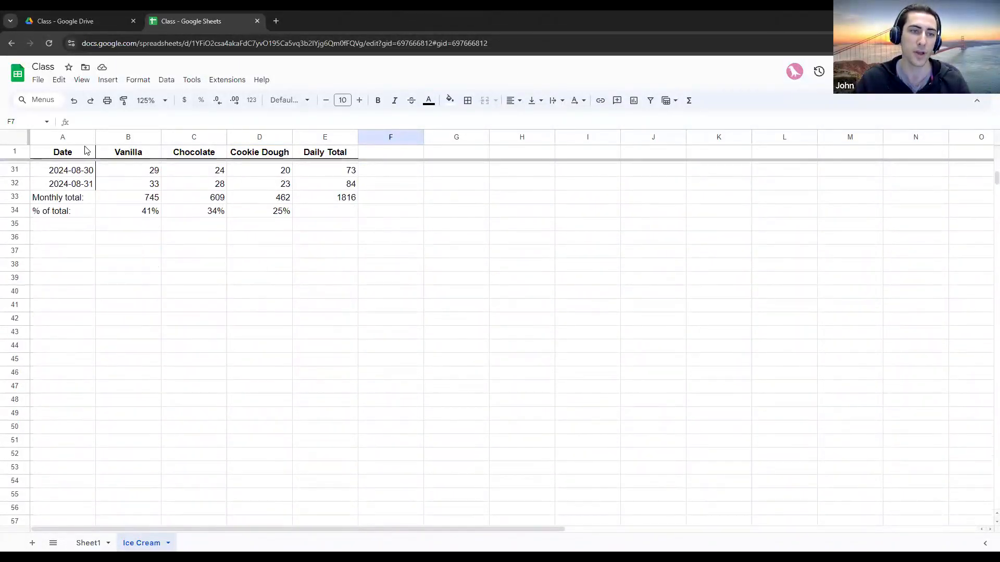
Review the daily totals in column E and the monthly totals and percentages in rows 33 and 34 against the frozen headings
left_click(130, 137)
left_click(195, 137)
left_click(249, 137)
left_click(316, 137)
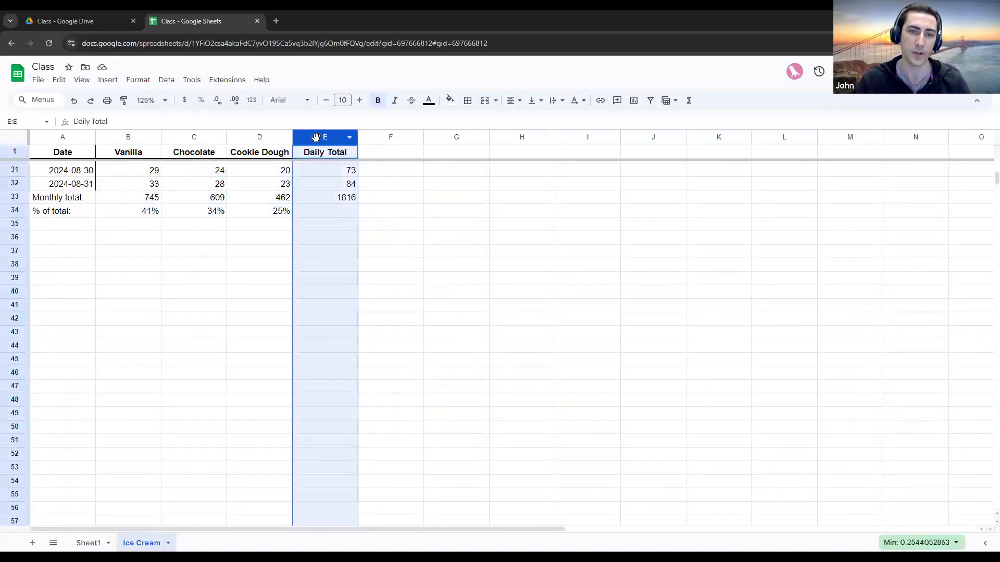
left_click(328, 214)
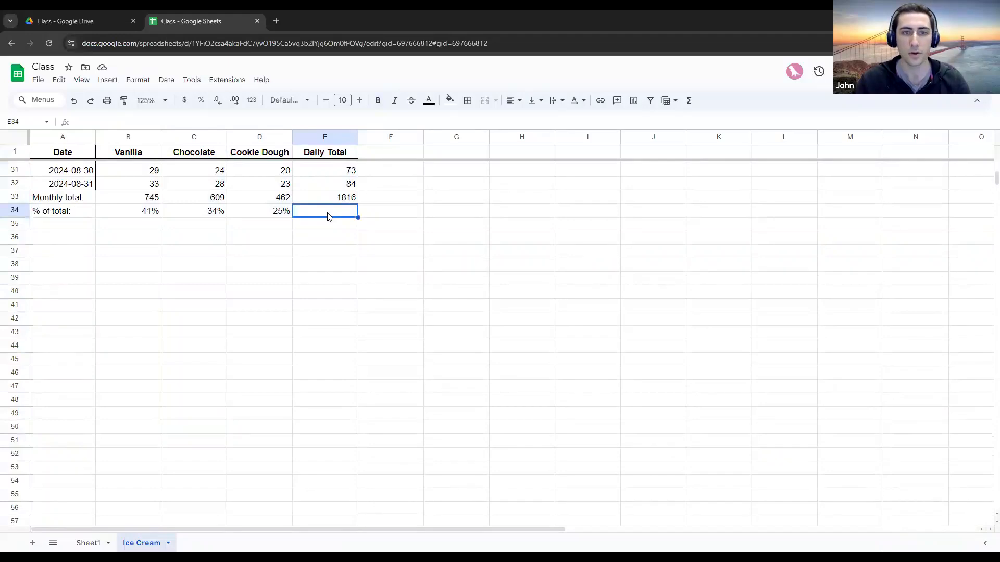
scroll(328, 217, "up", 8)
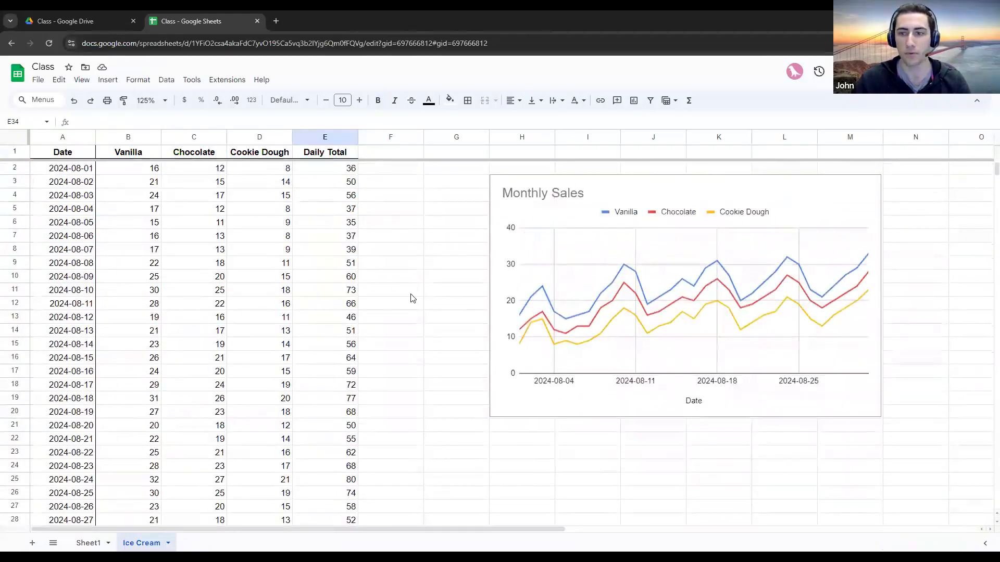
left_click_drag(335, 168, 325, 419)
scroll(435, 345, "down", 3)
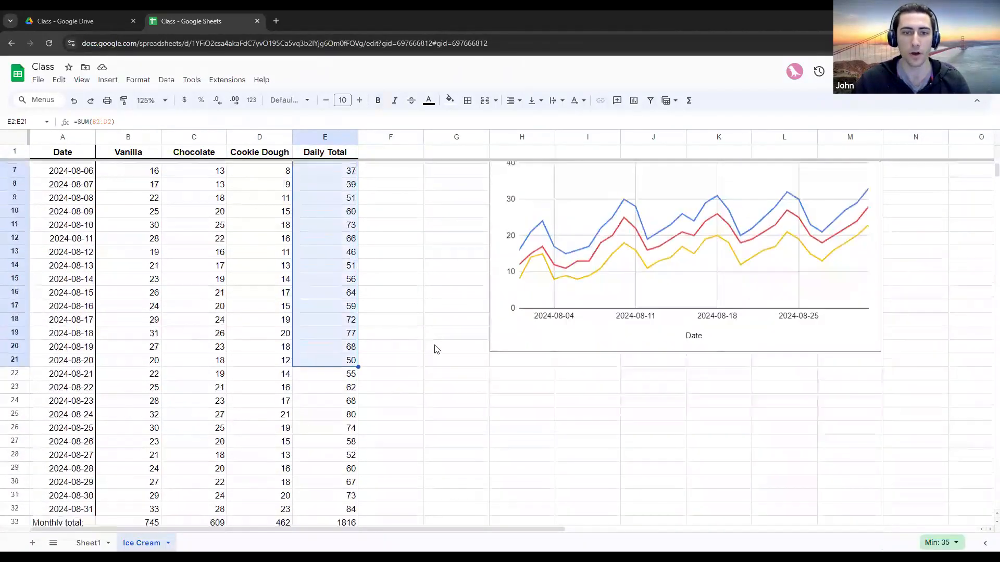
left_click(412, 338)
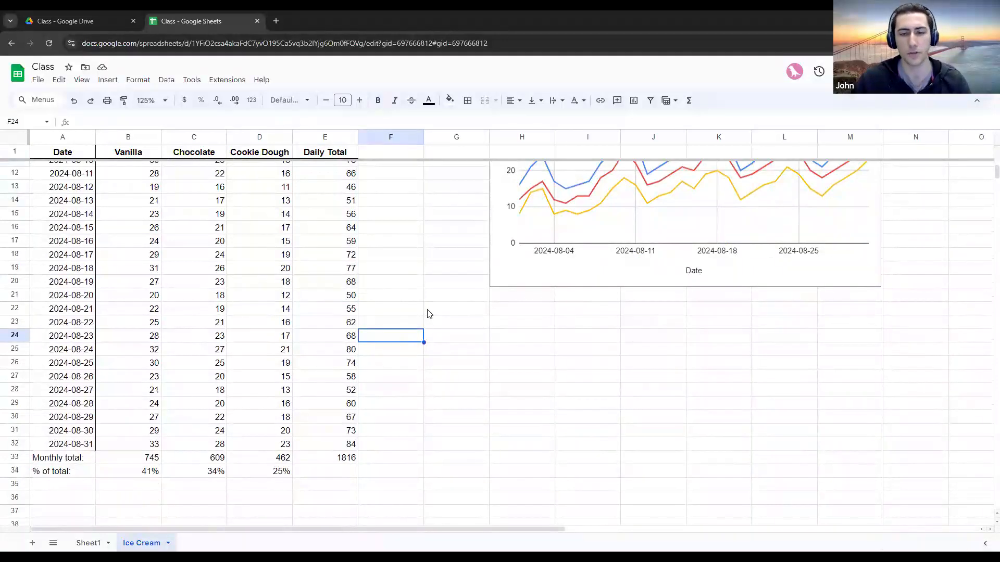
left_click_drag(140, 475, 265, 466)
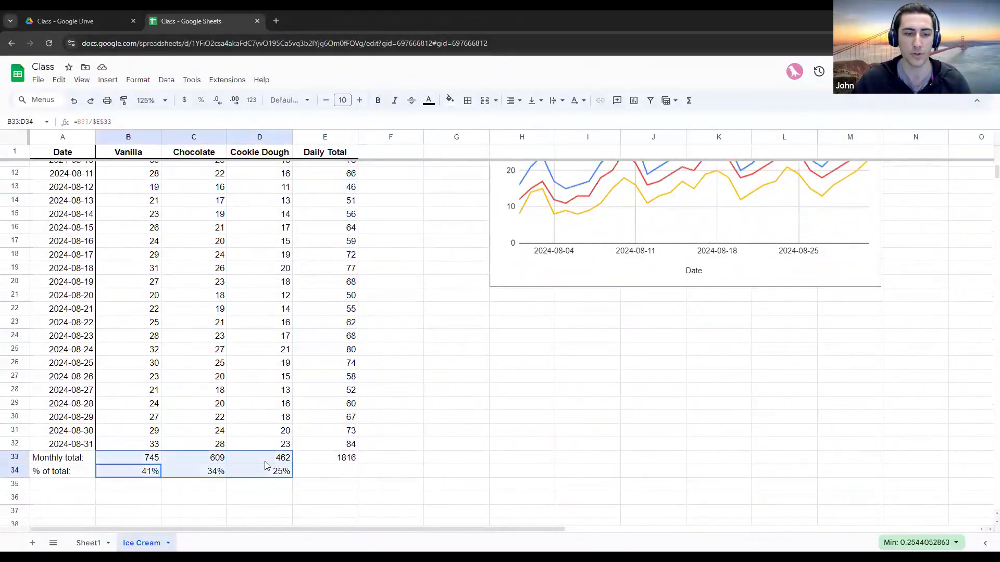
left_click(131, 459)
left_click(140, 473)
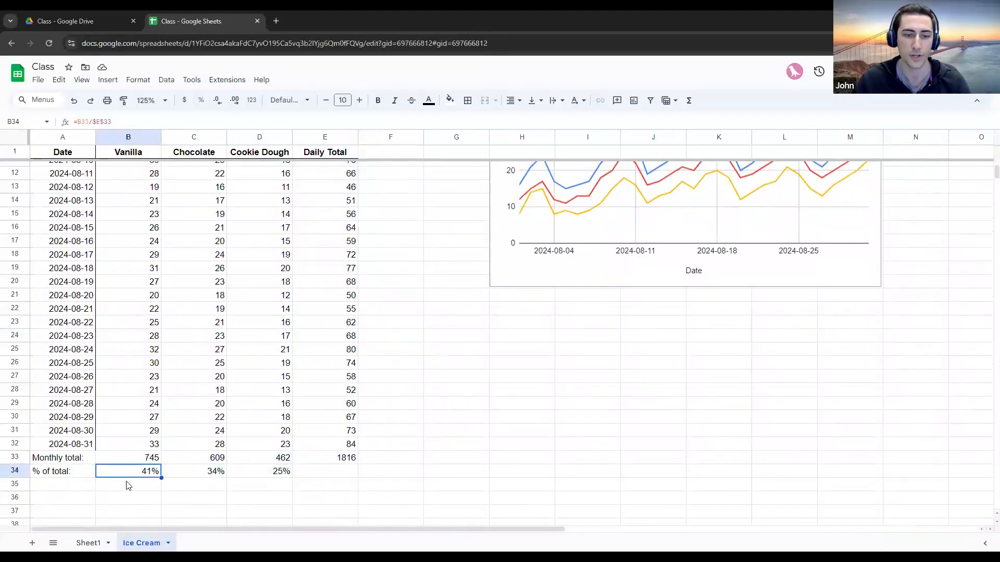
Review the date and flavor data in A1:D32 alongside the Monthly Sales chart
scroll(409, 468, "up", 4)
left_click_drag(66, 157, 278, 451)
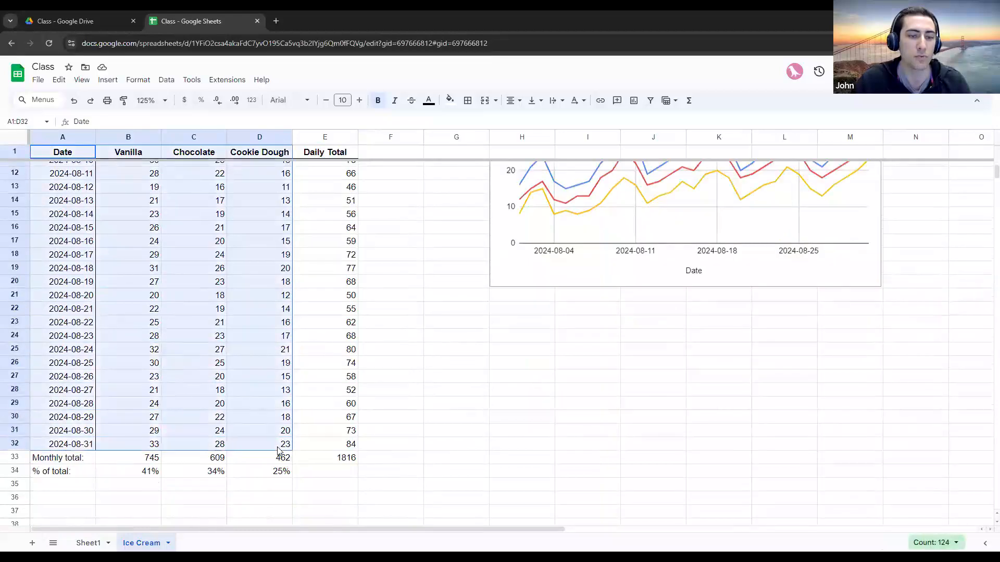
scroll(441, 364, "up", 4)
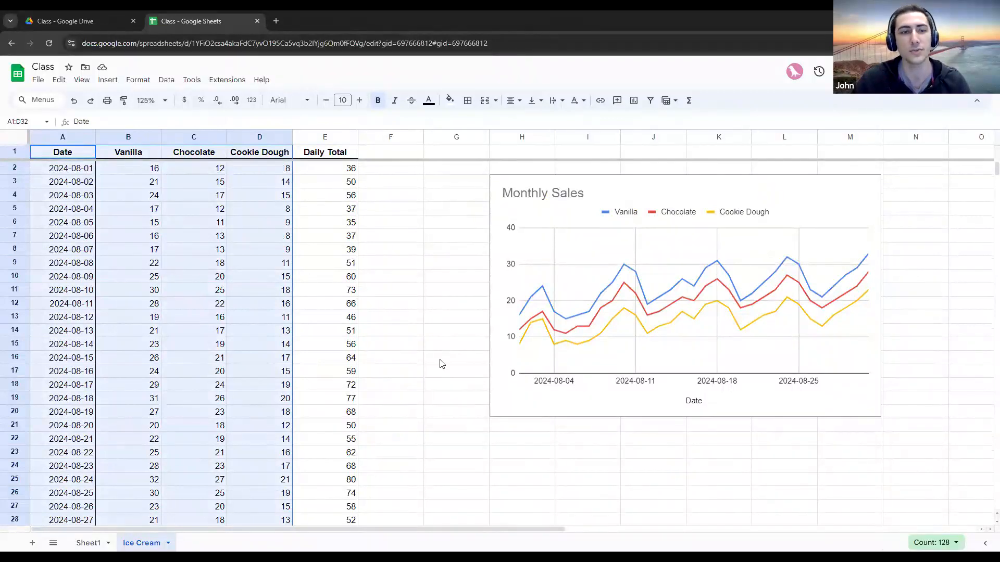
left_click(441, 364)
Open the conditional formatting rules for the flavor sales figures in B2:D32
left_click_drag(128, 168, 275, 513)
scroll(202, 400, "up", 2)
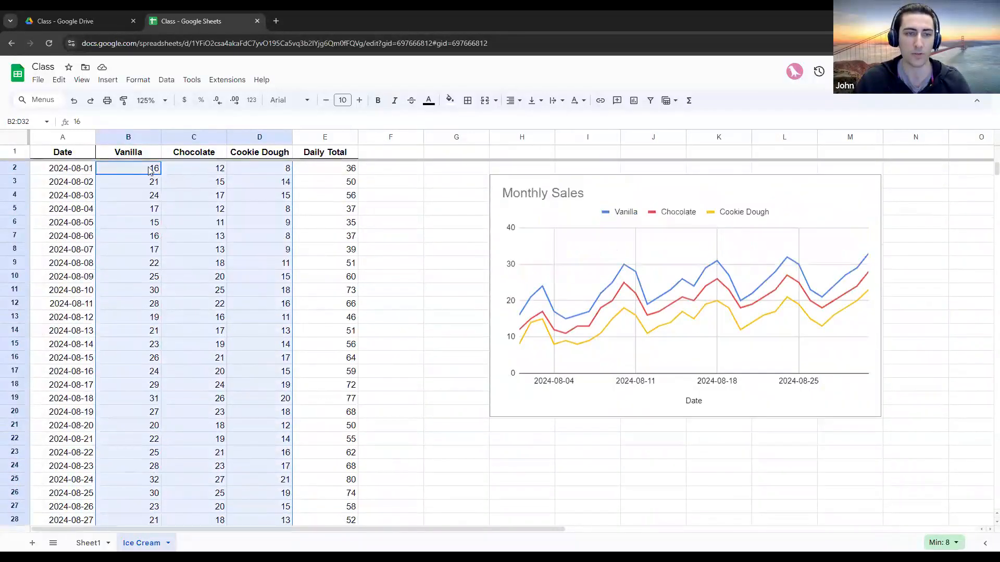
right_click(202, 197)
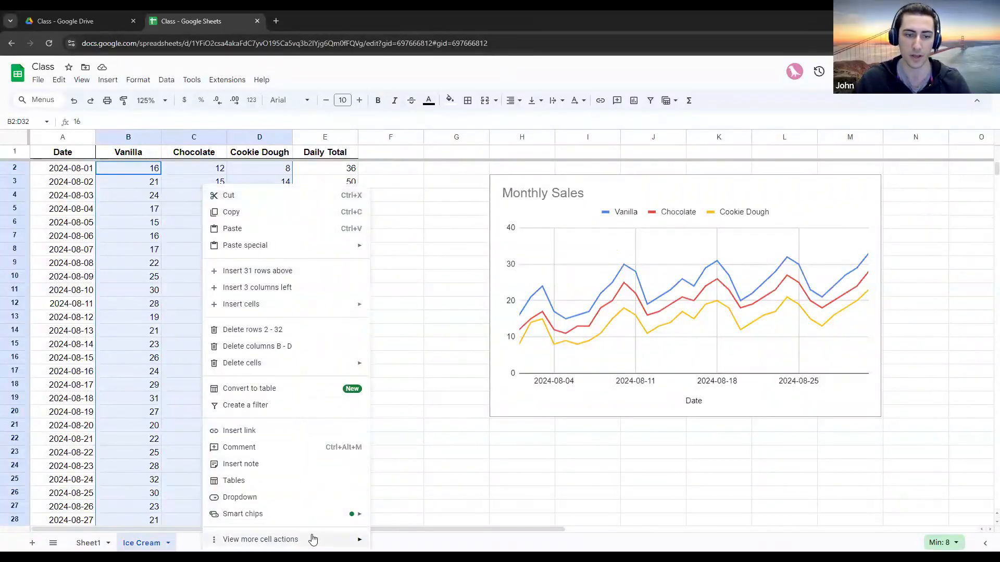
mouse_move(309, 540)
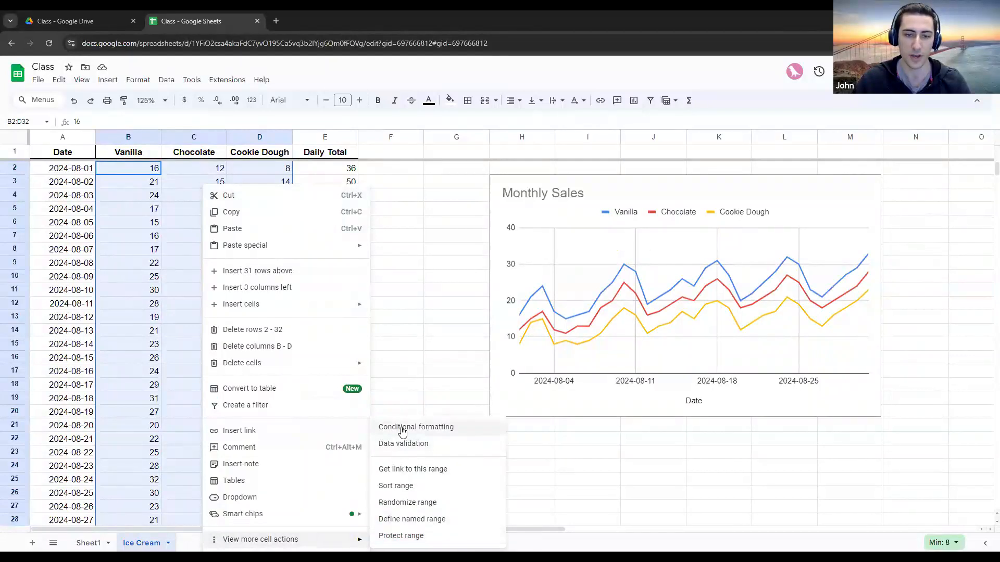
left_click(456, 432)
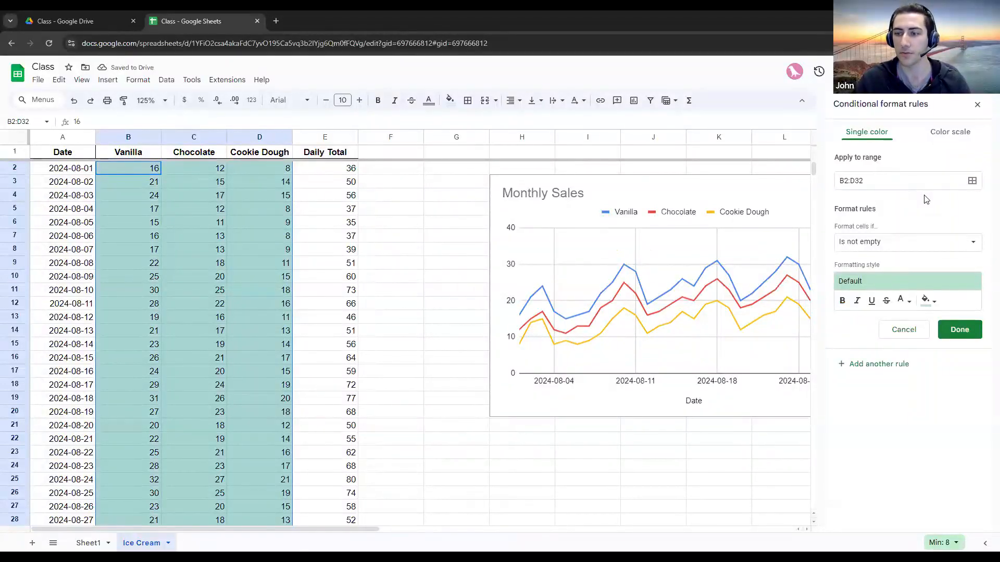
Set the single-color rule to highlight cells greater than 15 in the default green, and inspect the highlighting in the flavor columns
left_click(886, 242)
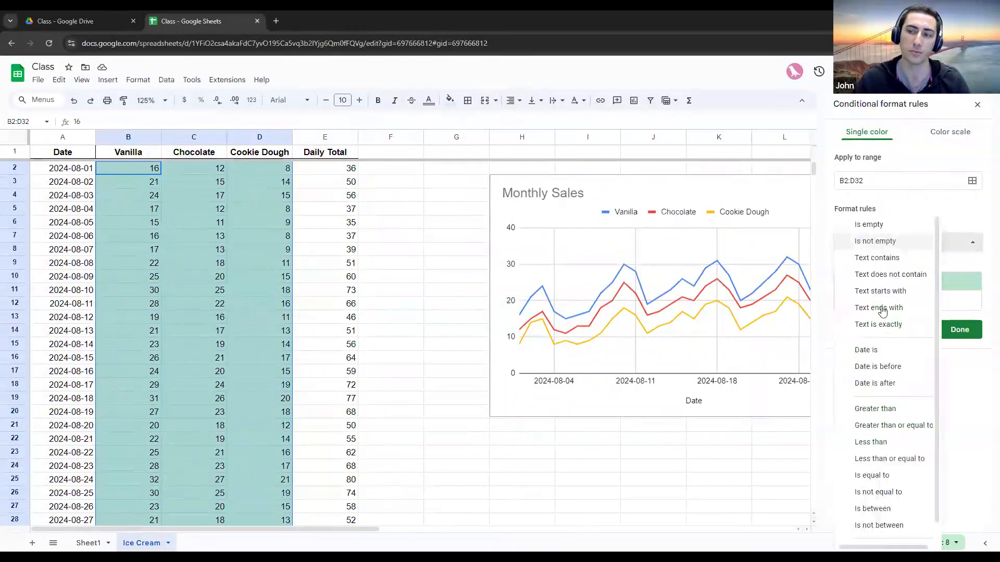
left_click(875, 409)
left_click(880, 265)
type("15")
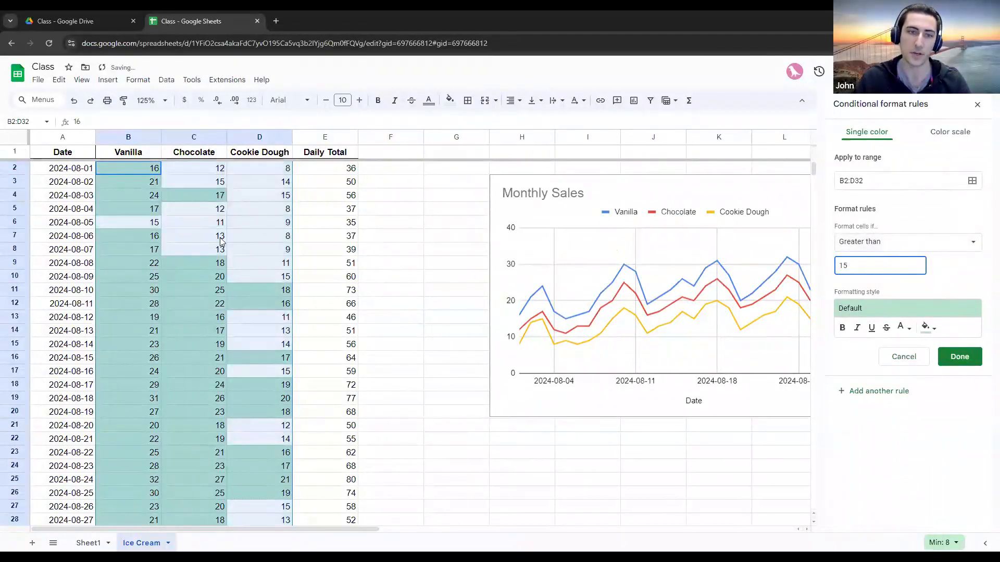
left_click(384, 252)
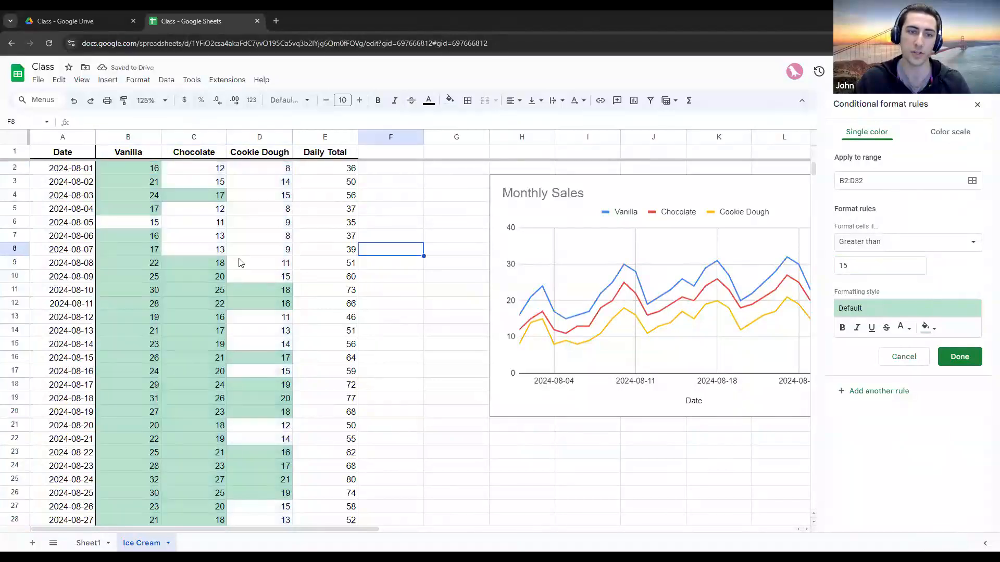
left_click(256, 249)
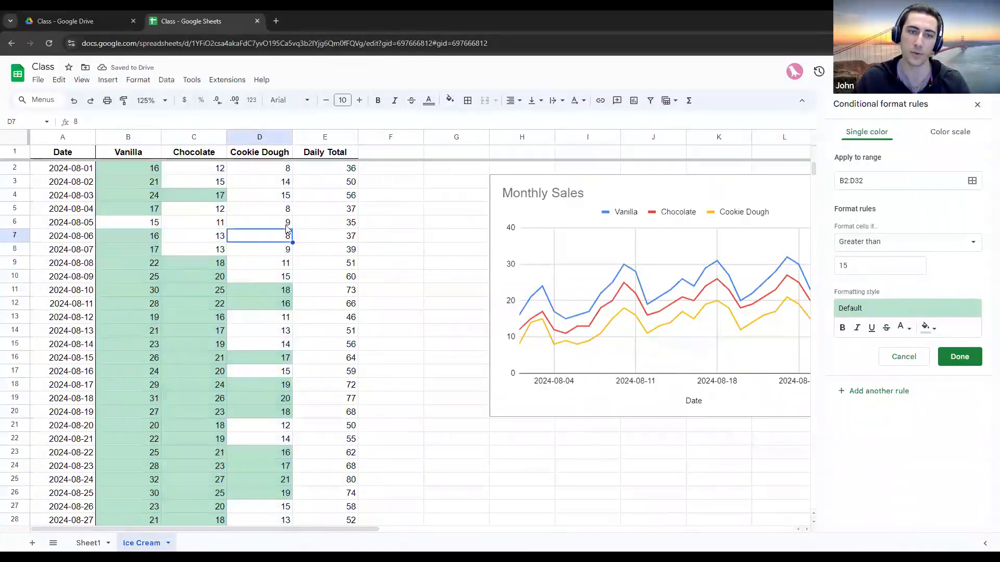
left_click(260, 267)
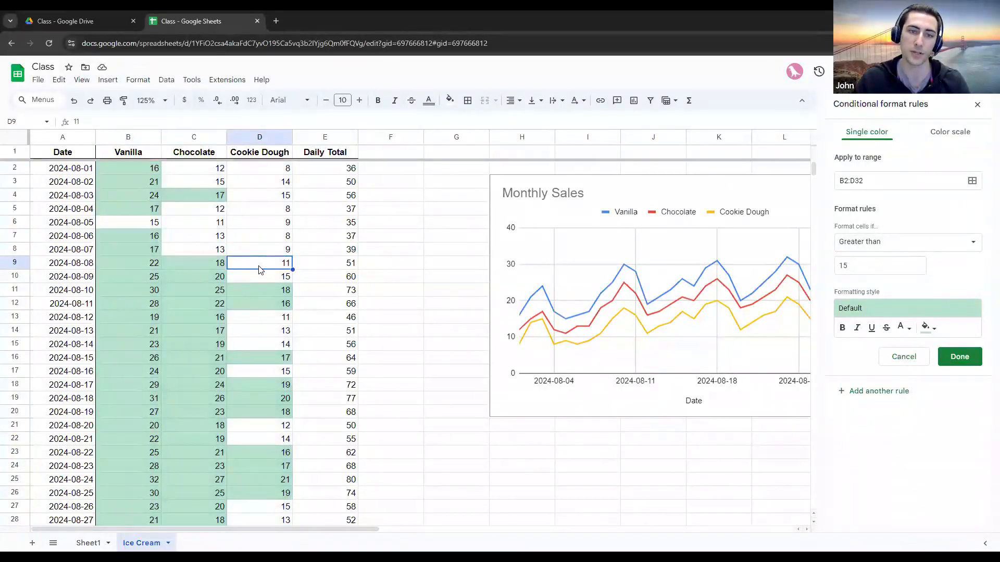
Switch the B2:D32 rule to a color scale, look through the preset scales and keep the default white-to-green one
left_click(955, 136)
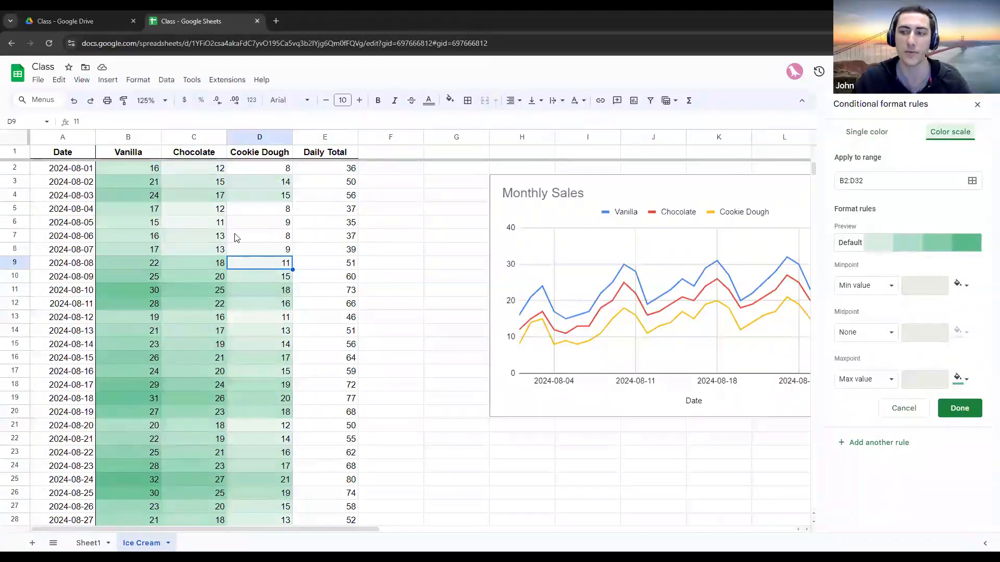
left_click(898, 249)
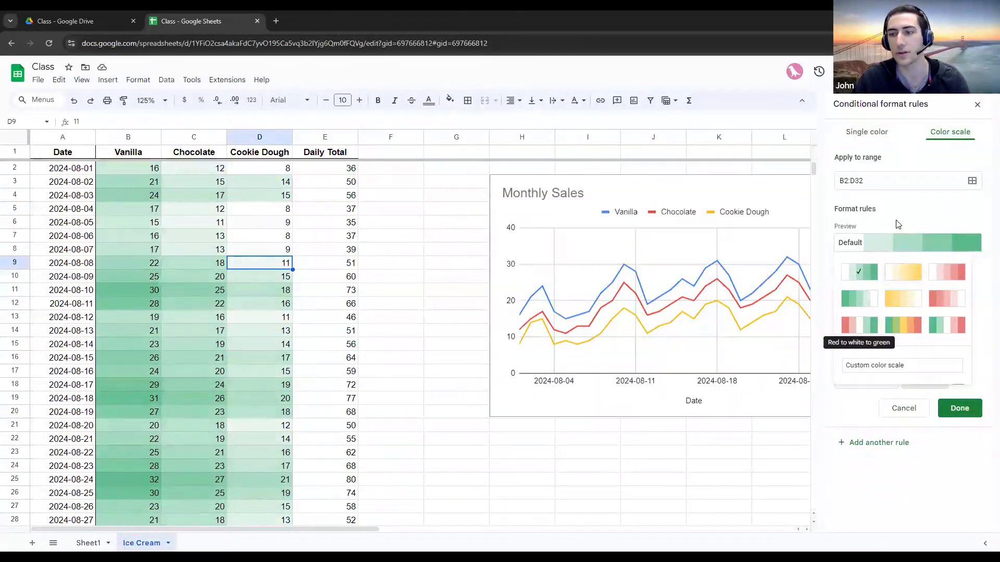
left_click(942, 214)
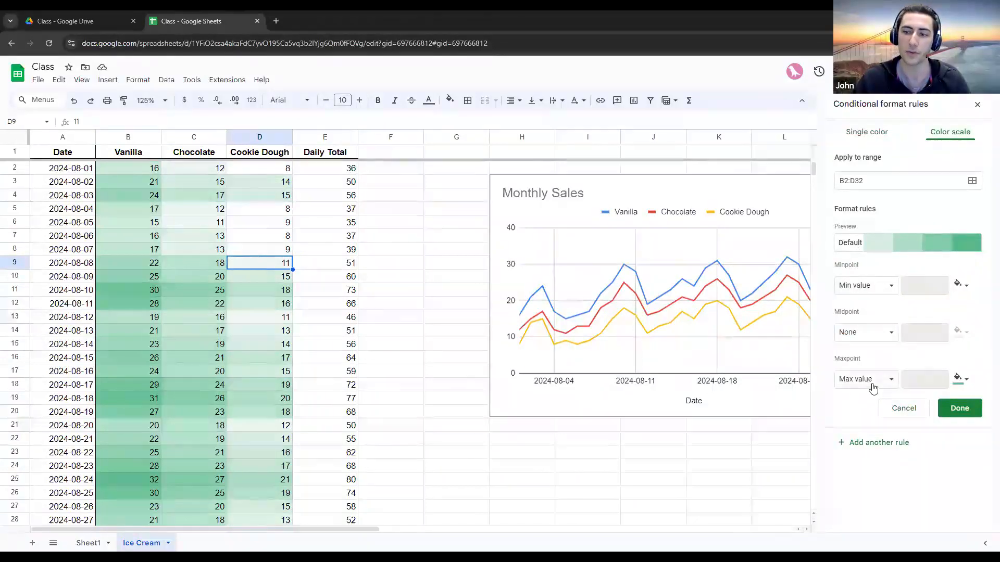
Set the color scale's minpoint to the number 15
left_click(875, 287)
left_click(874, 306)
double_click(931, 288)
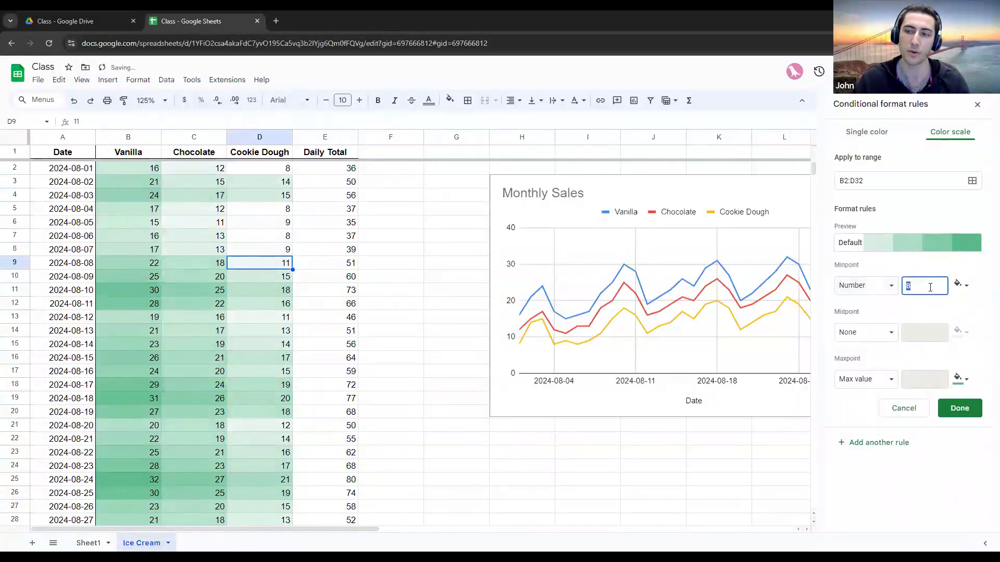
type("15")
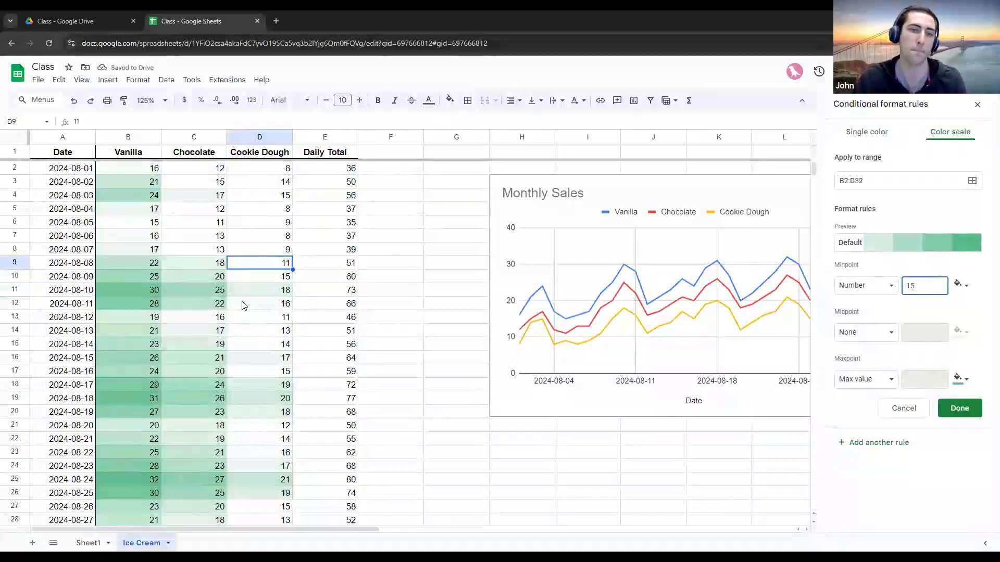
Set the B2:D32 color scale's minpoint to Min value, save the rule and close the conditional formatting rules
left_click(875, 284)
left_click(870, 268)
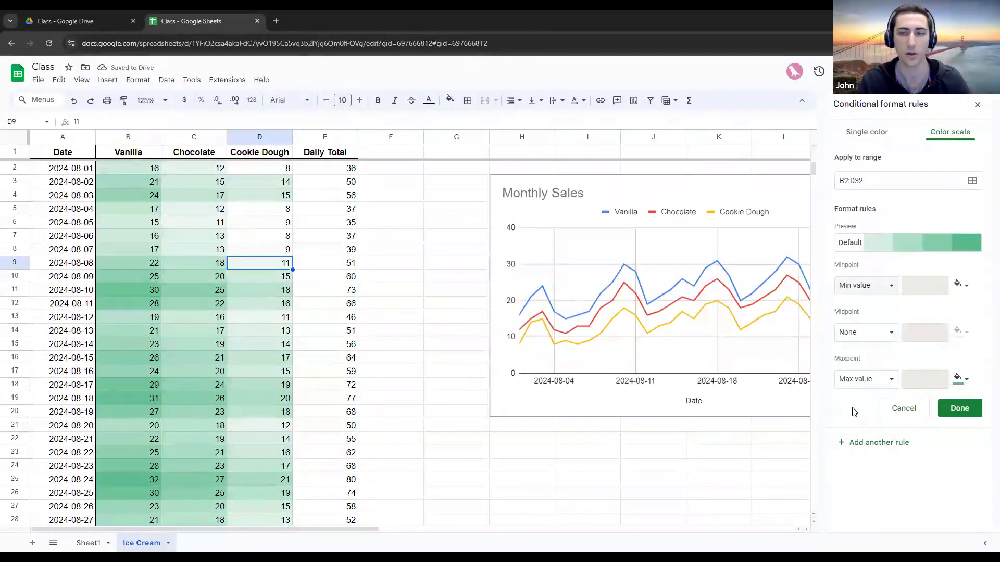
left_click(965, 412)
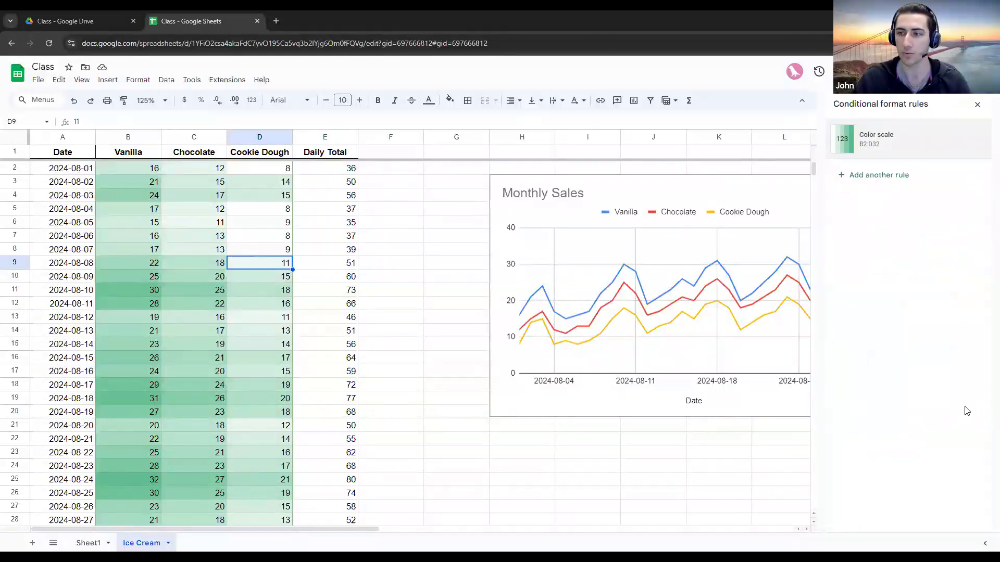
left_click(980, 105)
left_click(405, 265)
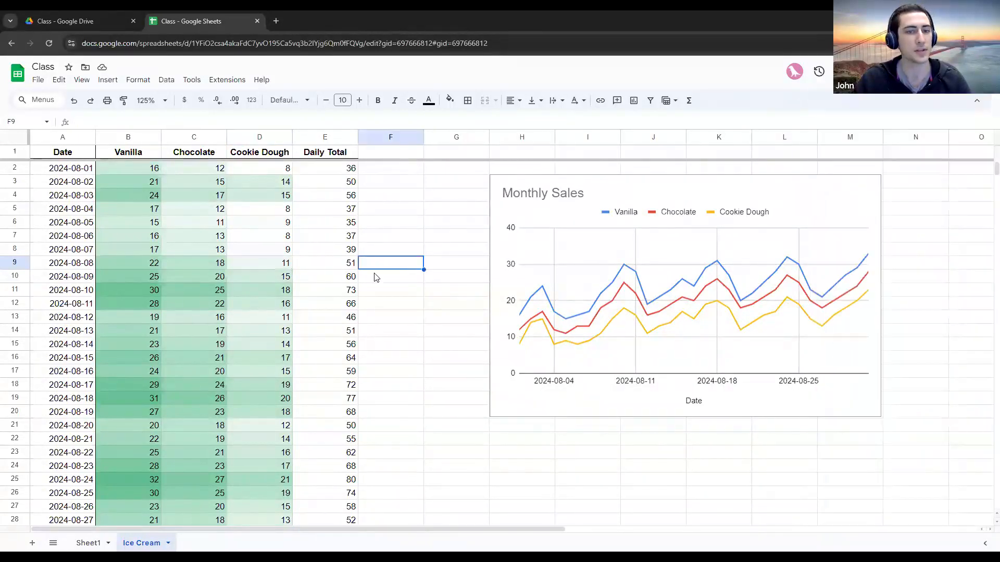
Examine the color scale shading across the Vanilla, Chocolate and Cookie Dough columns from the first date to the totals rows
scroll(180, 269, "down", 3)
scroll(160, 198, "up", 3)
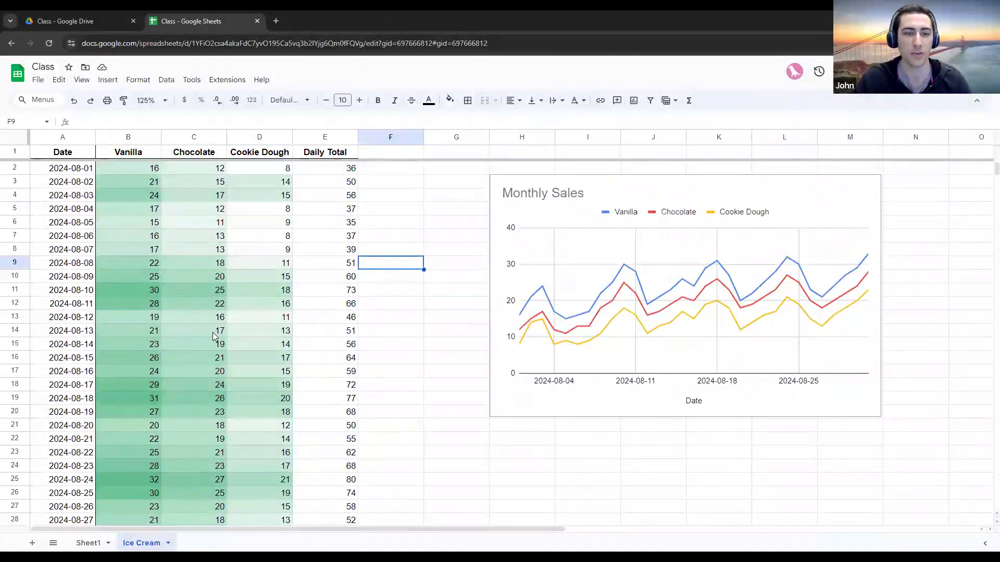
left_click(143, 285)
left_click(140, 278)
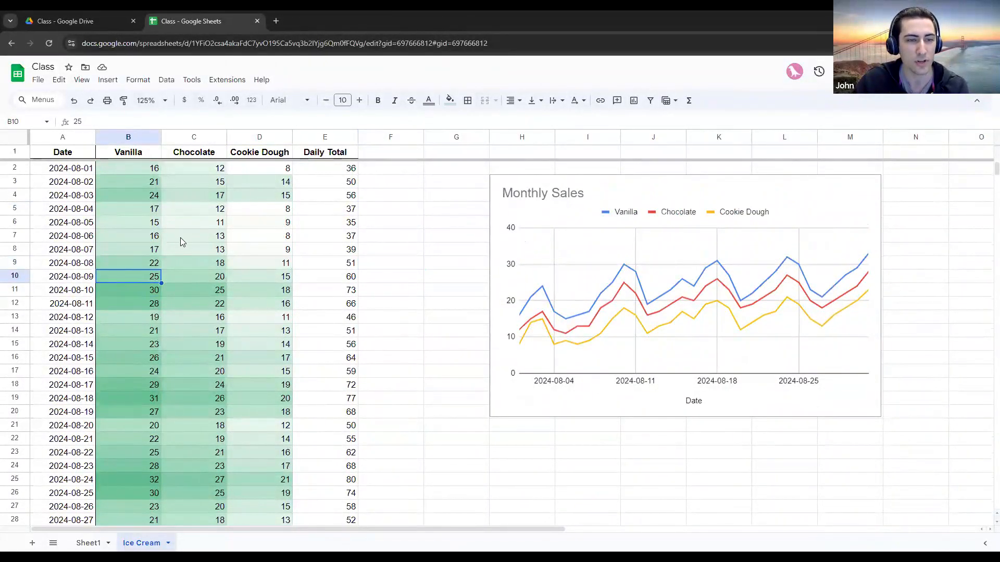
left_click(181, 237)
left_click(205, 251)
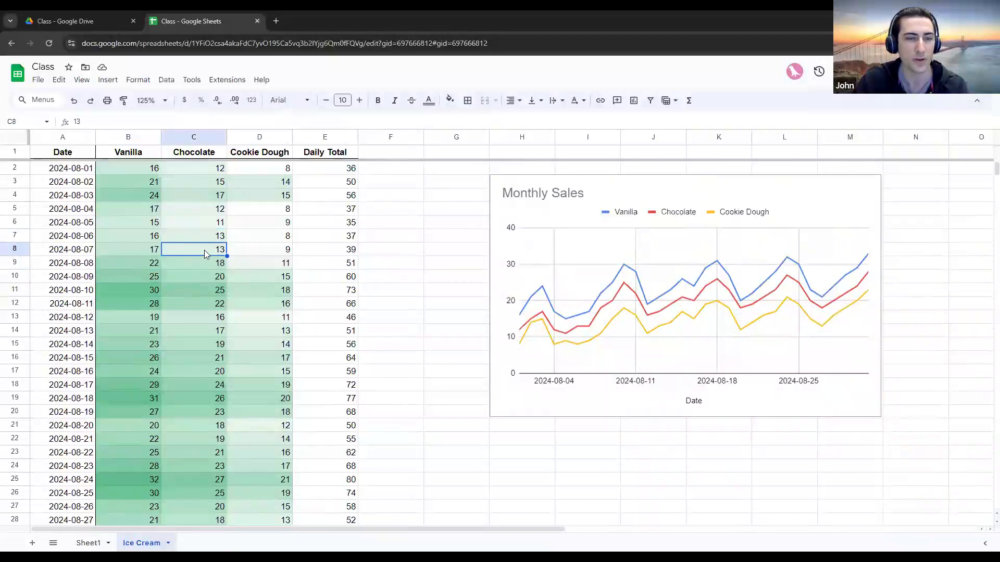
left_click(136, 291)
left_click(181, 293)
left_click(406, 278)
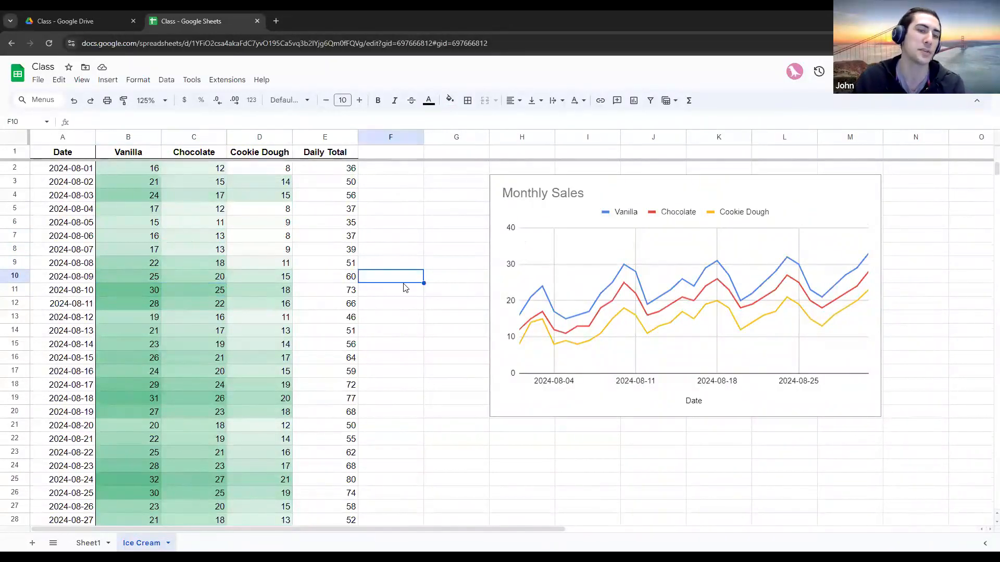
scroll(194, 294, "down", 2)
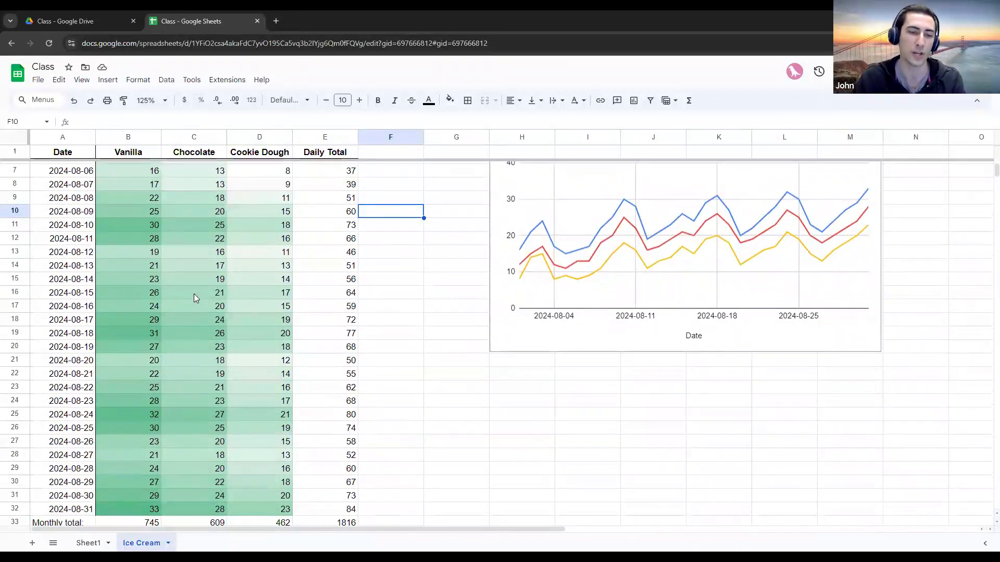
scroll(194, 294, "down", 2)
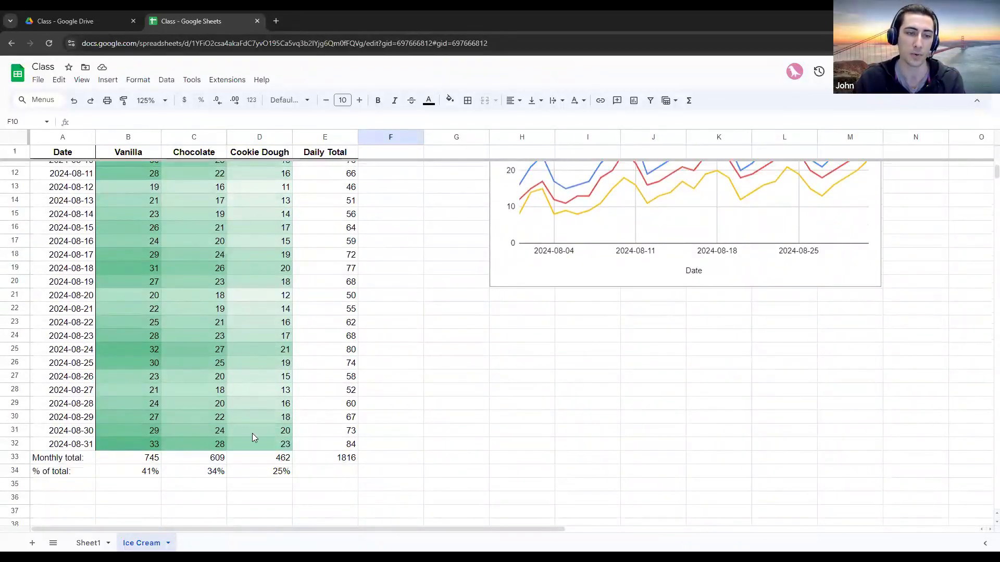
scroll(164, 434, "up", 4)
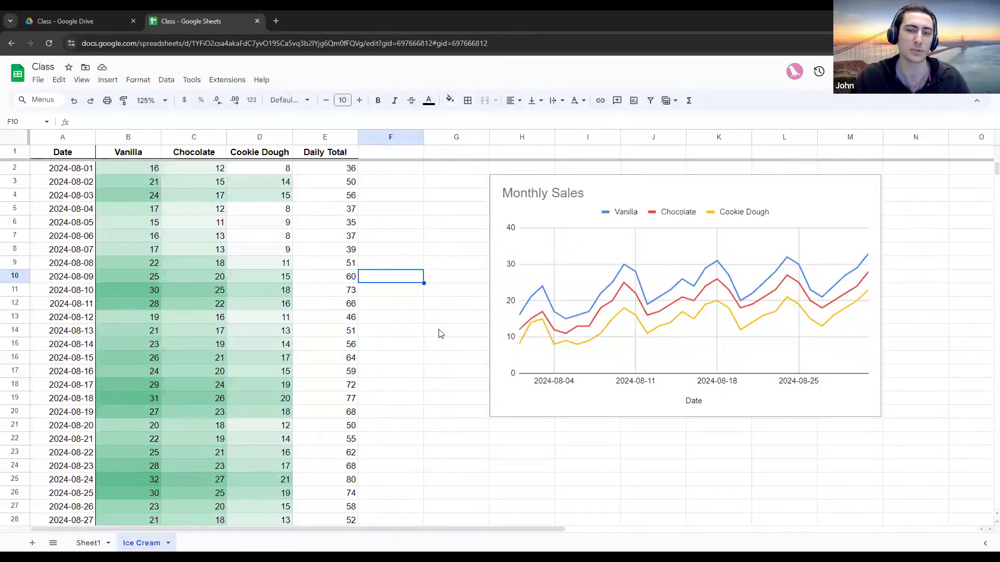
Review the Monthly Sales chart, the Daily Total column and the flavor figures on the Ice Cream sheet
left_click(623, 182)
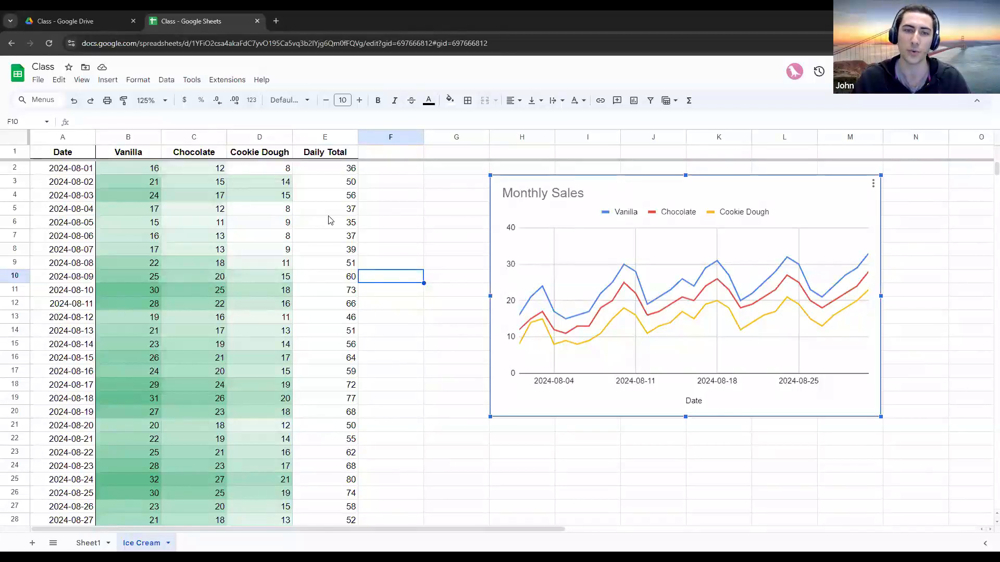
left_click_drag(346, 169, 348, 389)
scroll(348, 390, "down", 3)
left_click_drag(138, 394, 171, 213)
left_click(397, 318)
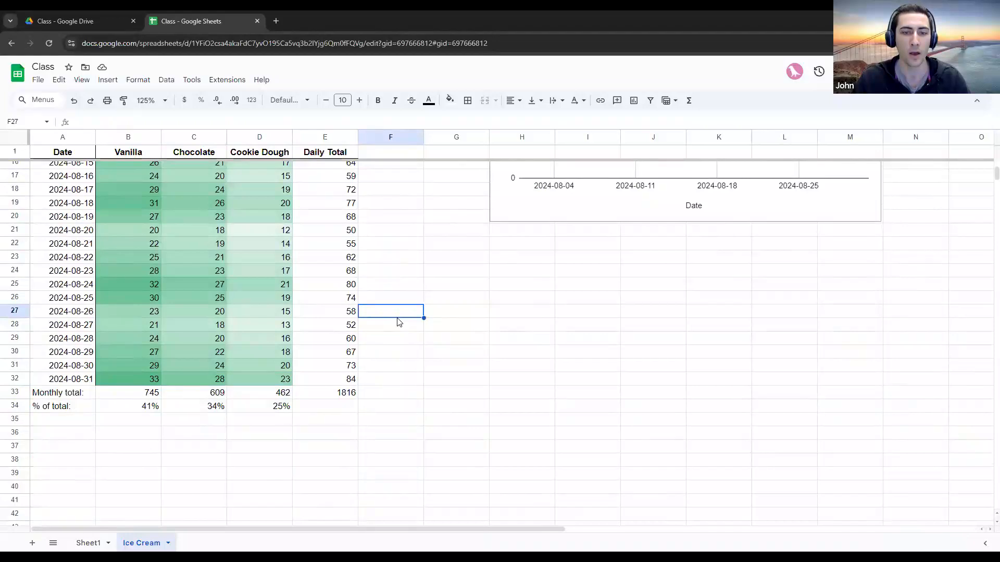
scroll(397, 321, "up", 5)
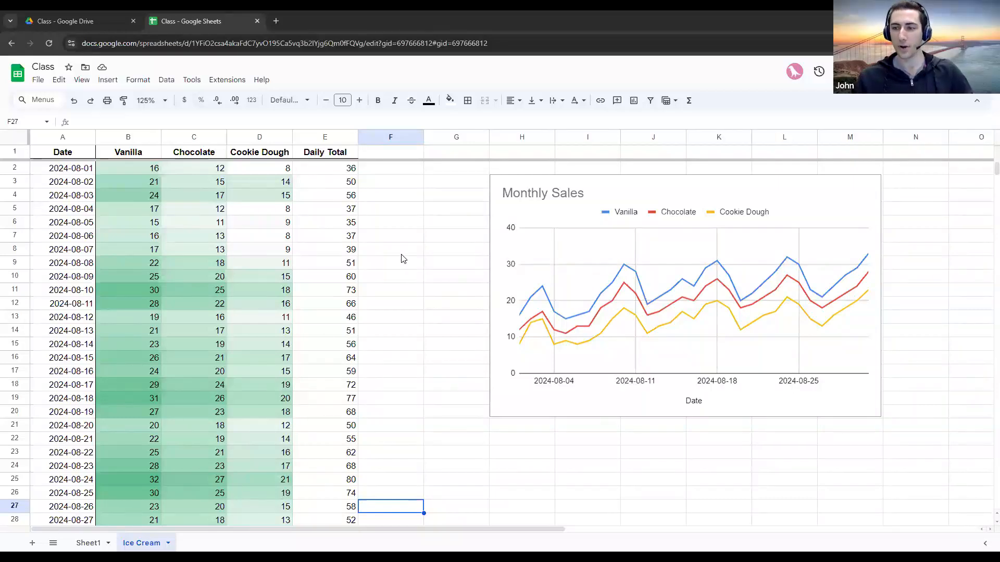
Switch to Google Drive and create a folder named "My shared folder" inside the Class folder
left_click(107, 11)
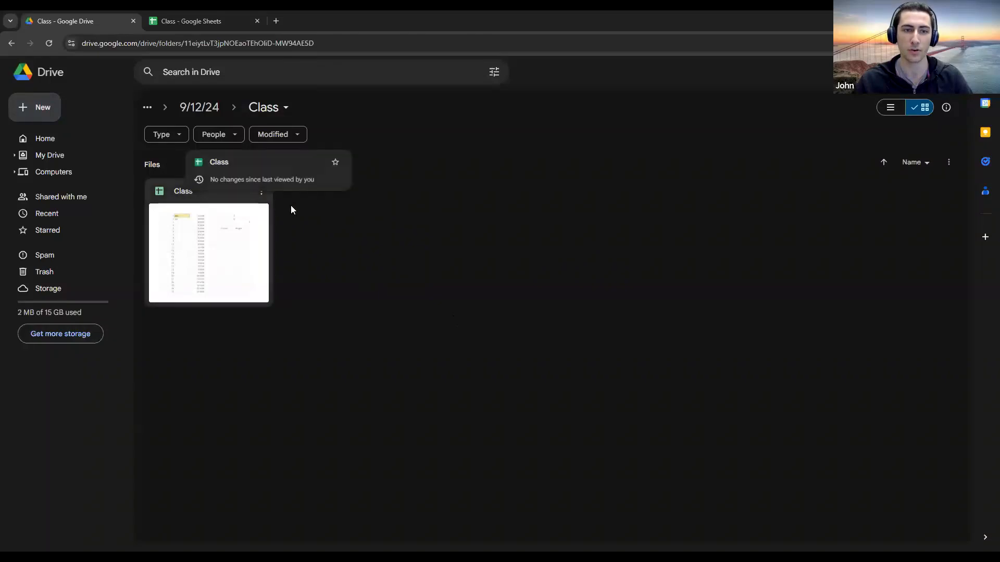
right_click(349, 228)
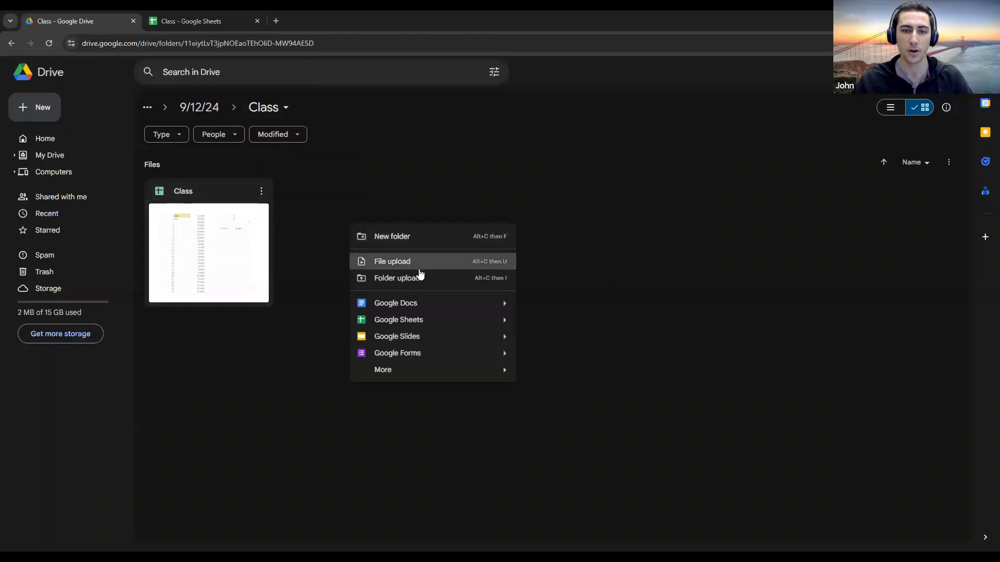
left_click(409, 235)
type("She")
key("BackSpace")
key("BackSpace")
key("BackSpace")
type("My shared folder")
key("Return")
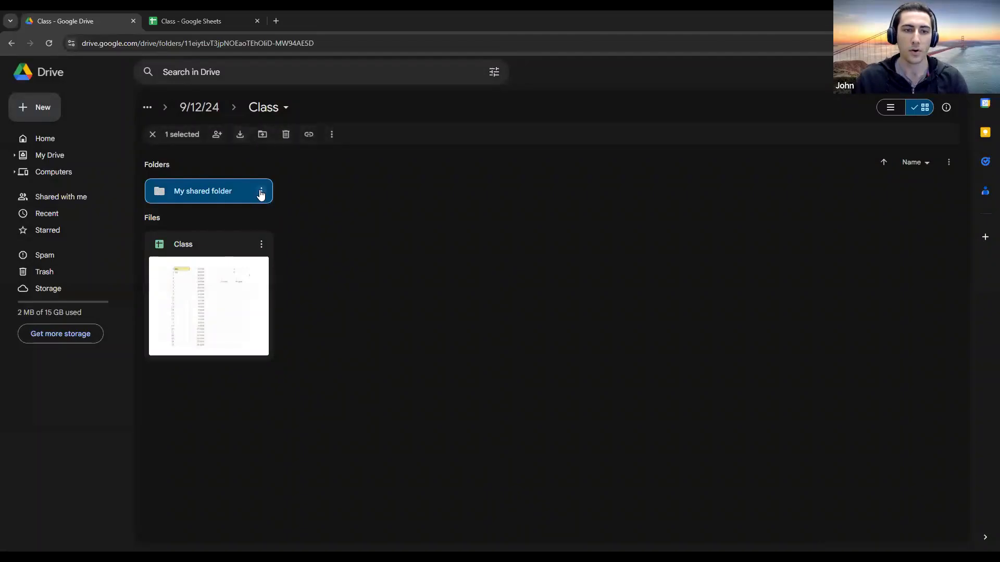
Open the sharing settings of My shared folder and close them without changes
left_click(261, 191)
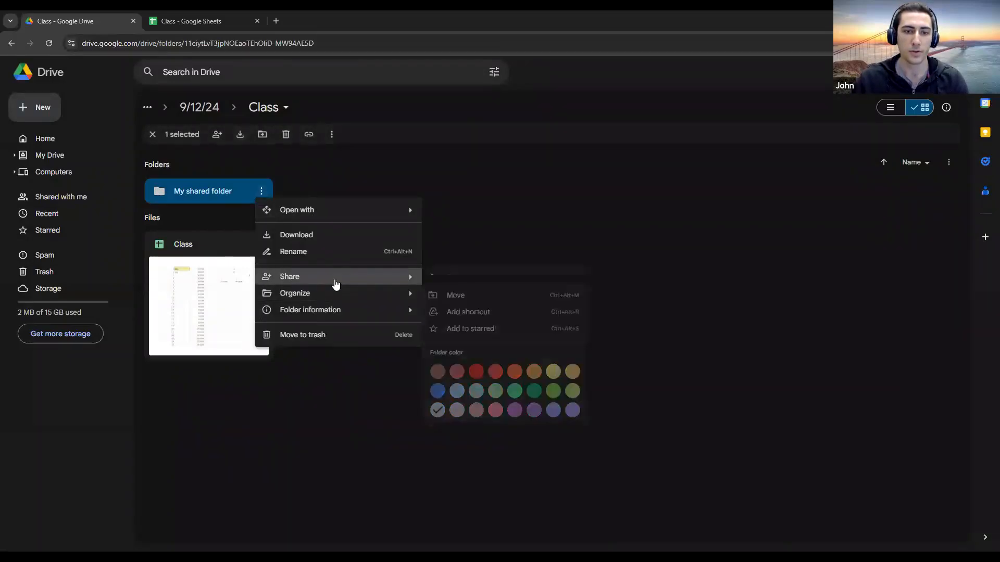
mouse_move(336, 284)
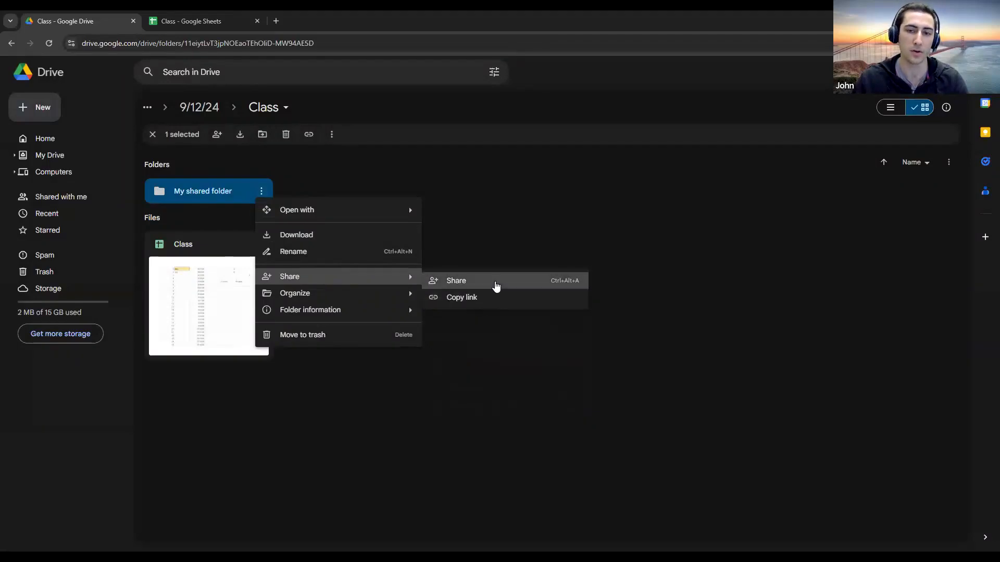
left_click(494, 281)
left_click(292, 409)
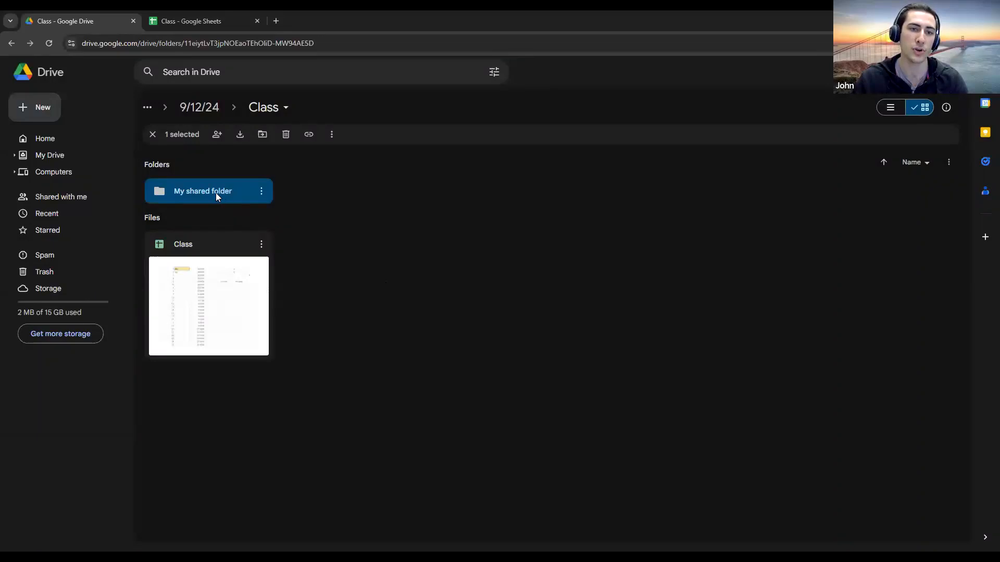
Open My shared folder, view its options for creating and uploading items, and return to the Class folder
double_click(216, 193)
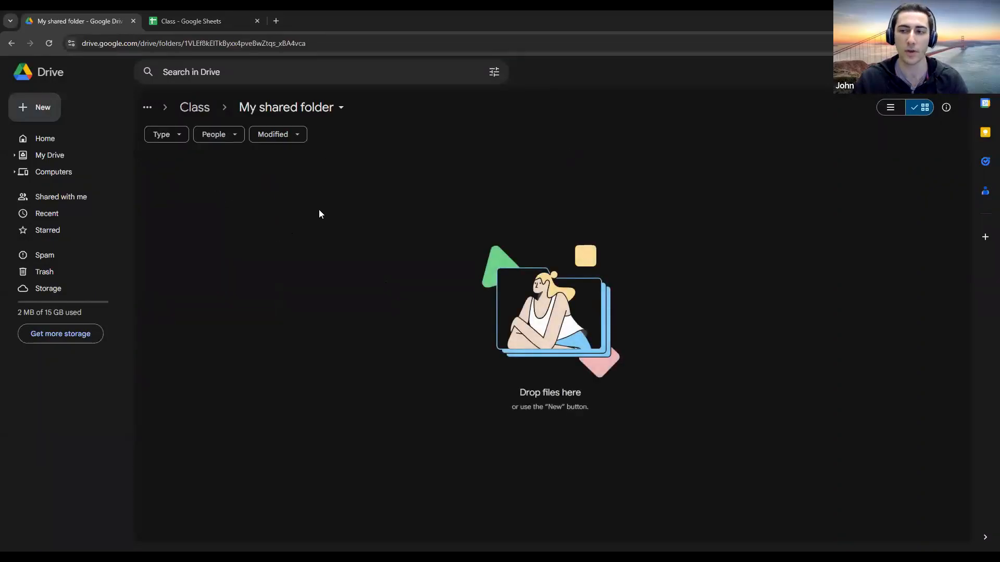
right_click(230, 215)
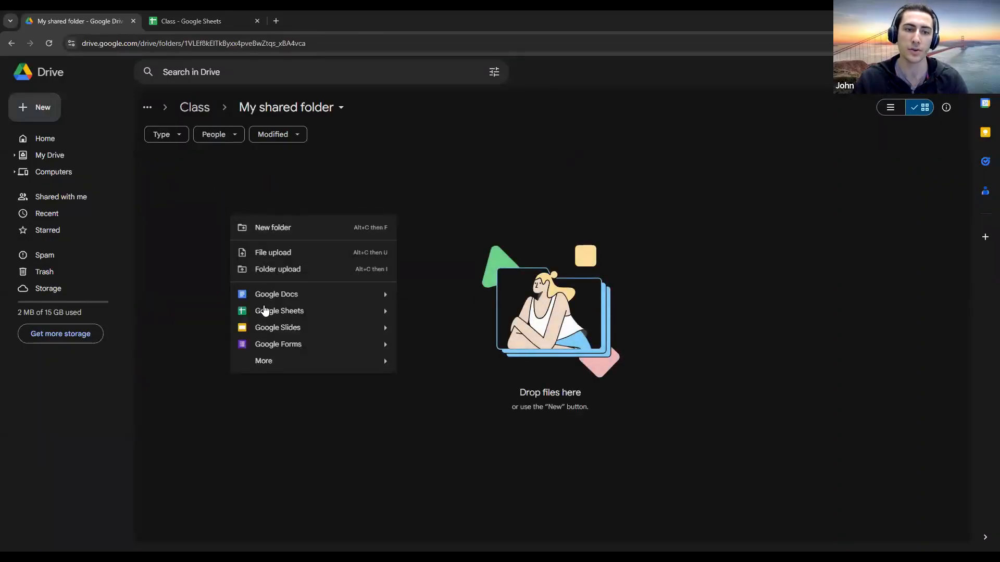
left_click(68, 127)
left_click(49, 117)
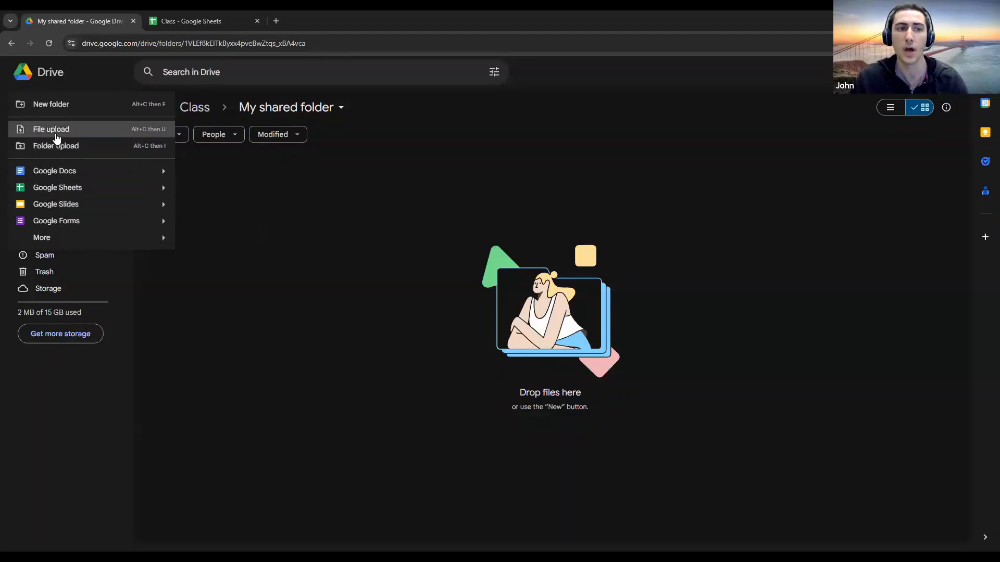
left_click(416, 298)
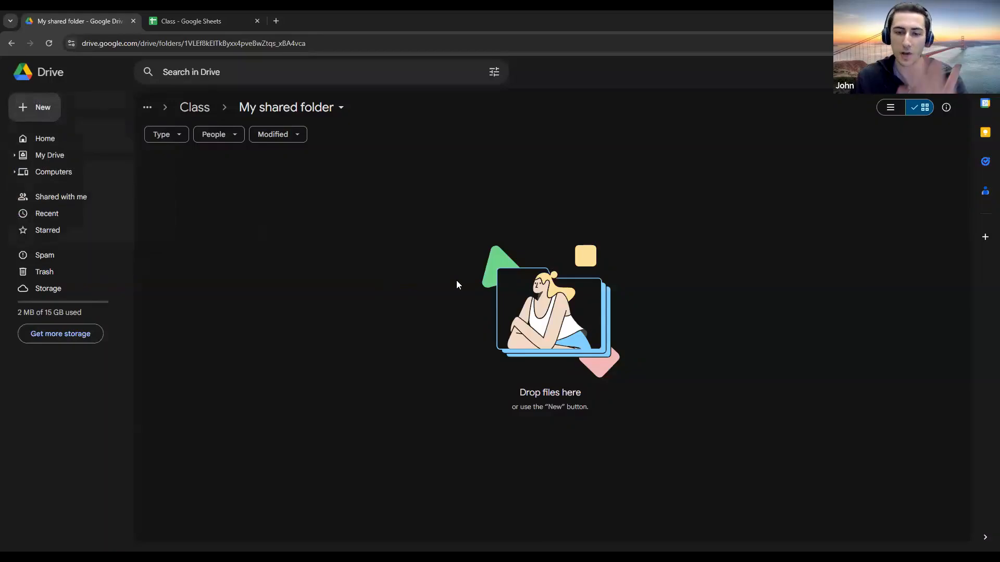
left_click(193, 108)
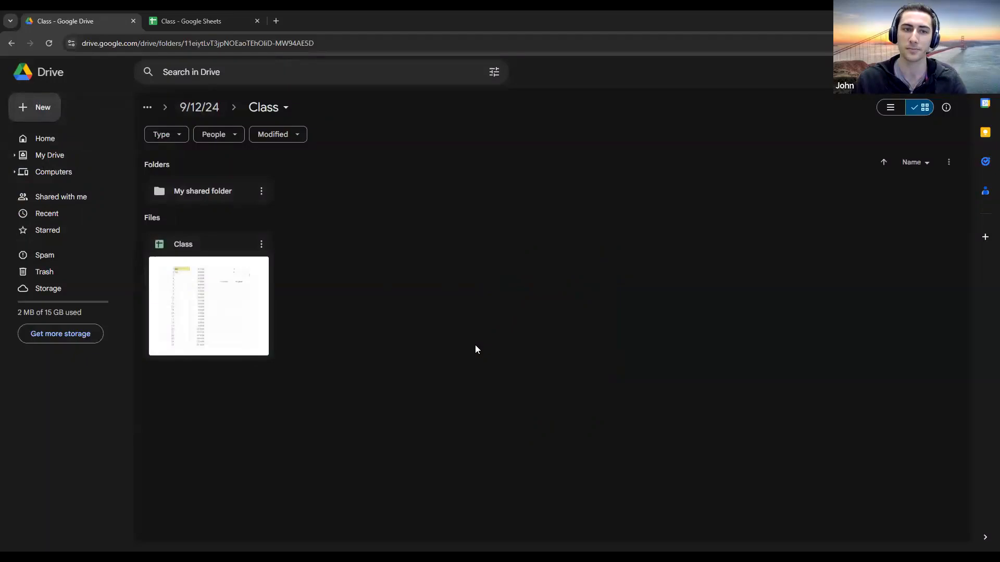
Switch back to the Class spreadsheet in Google Sheets and inspect the link-access roles in its sharing settings
left_click(202, 12)
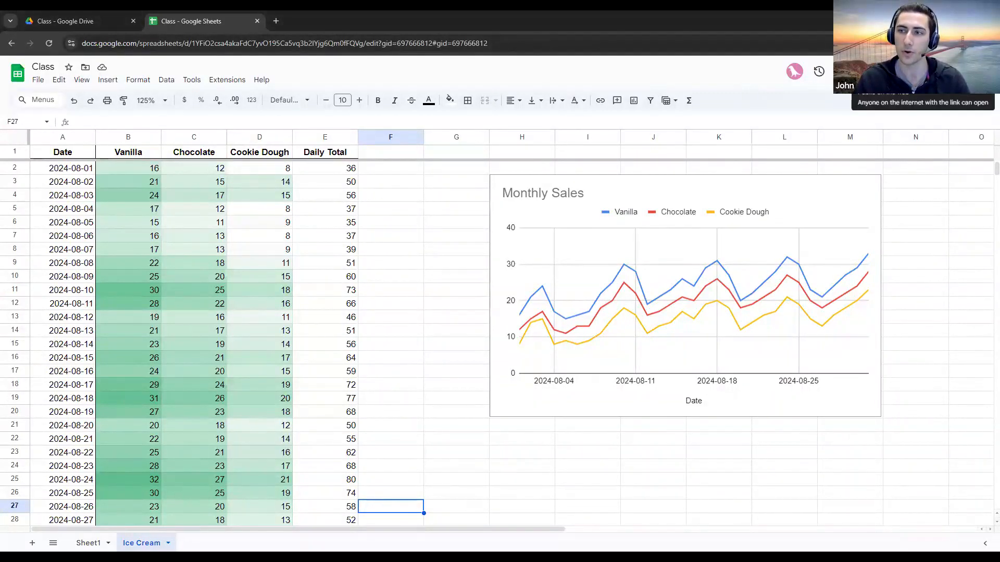
left_click(922, 71)
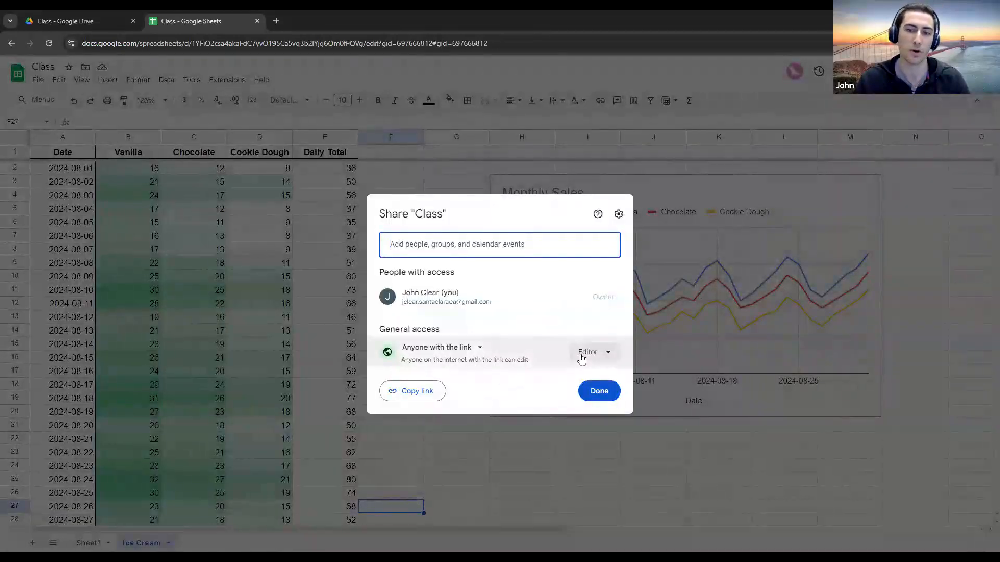
left_click(587, 352)
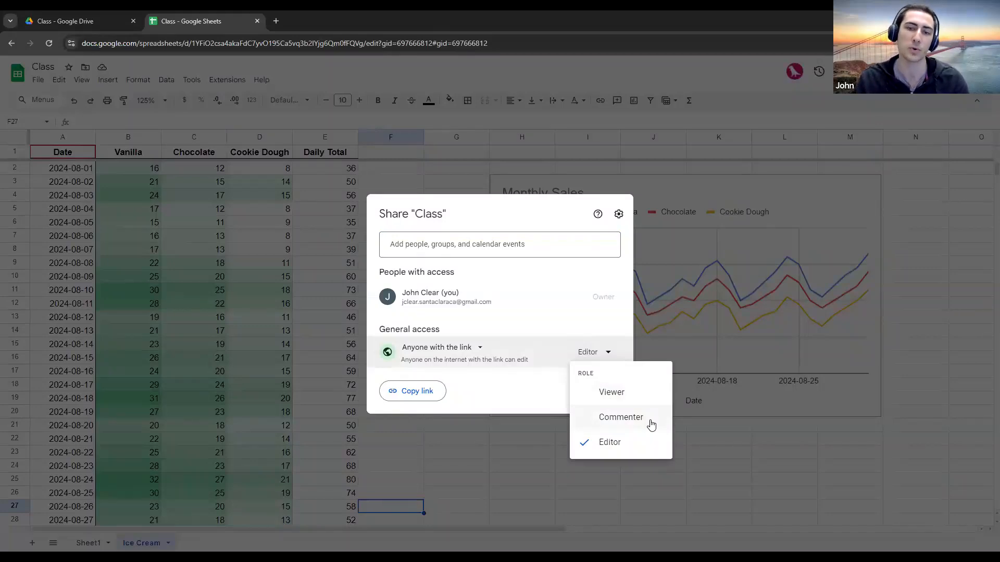
left_click(598, 349)
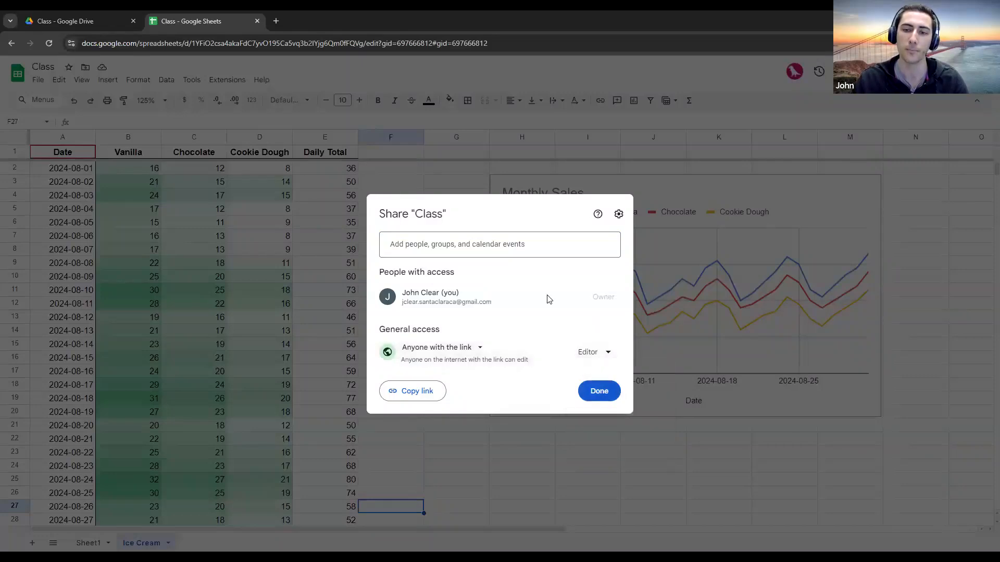
Prepare a share invitation with a contact's e-mail and the Viewer role, and cancel it
left_click(530, 246)
left_click(487, 278)
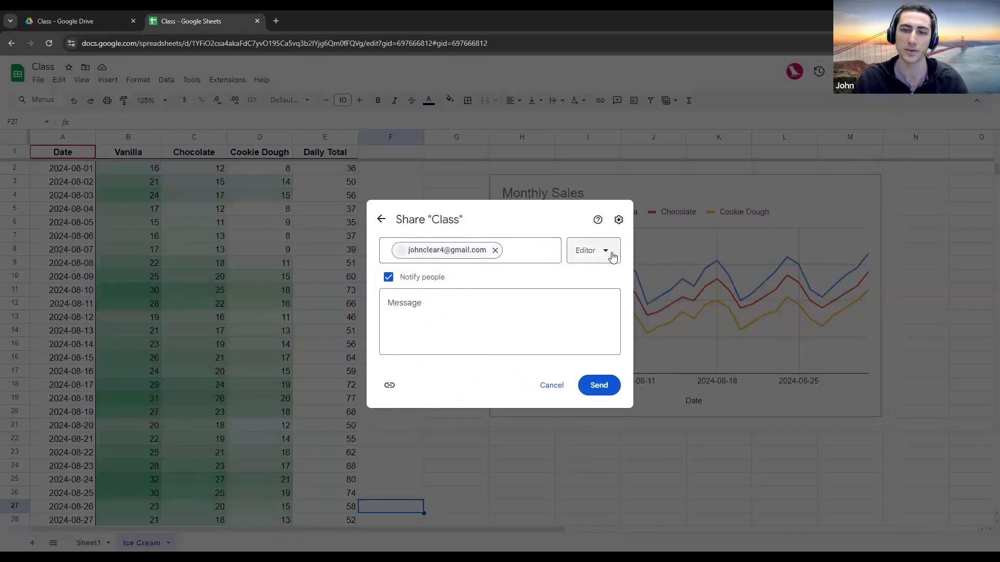
left_click(593, 251)
left_click(609, 279)
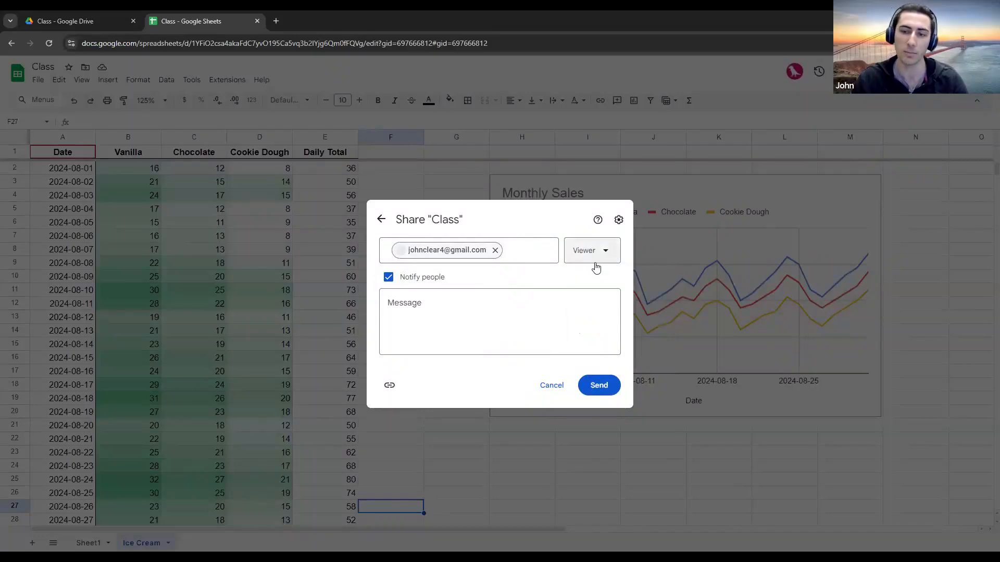
left_click(551, 385)
left_click(556, 163)
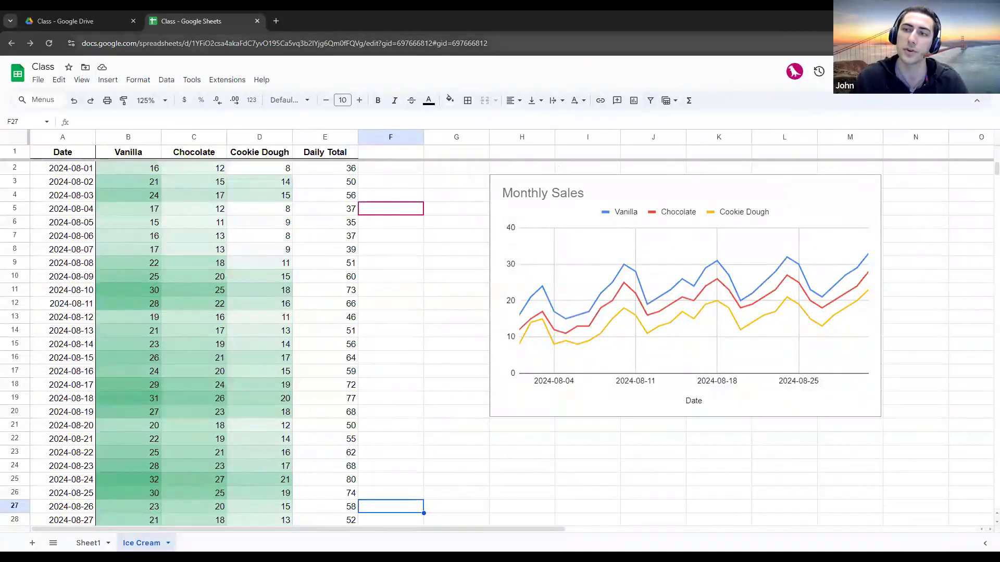
Open the spreadsheet's version history, expand the current version and examine the September 12, 6:30 PM version of the Ice Cream sheet
left_click(820, 76)
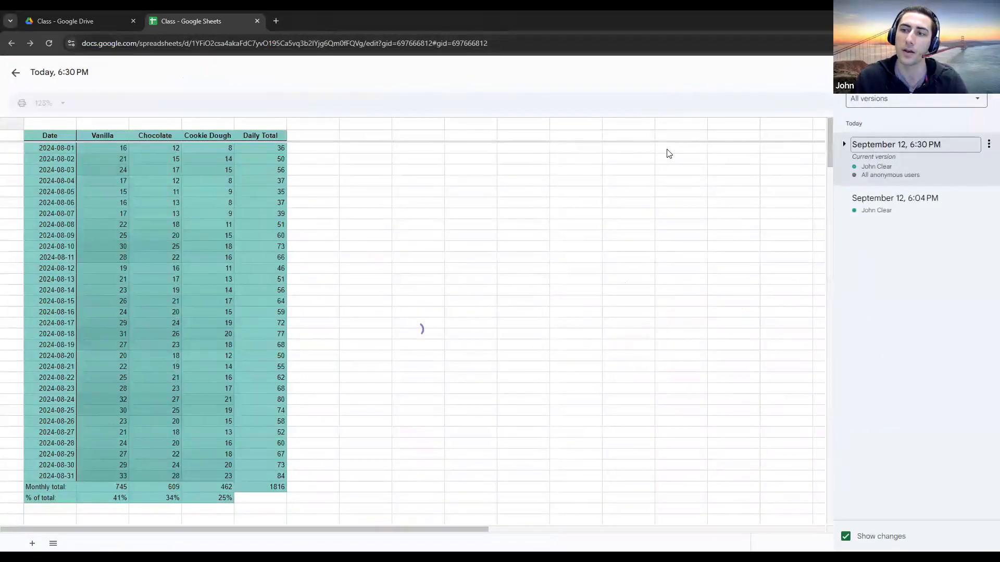
left_click(844, 144)
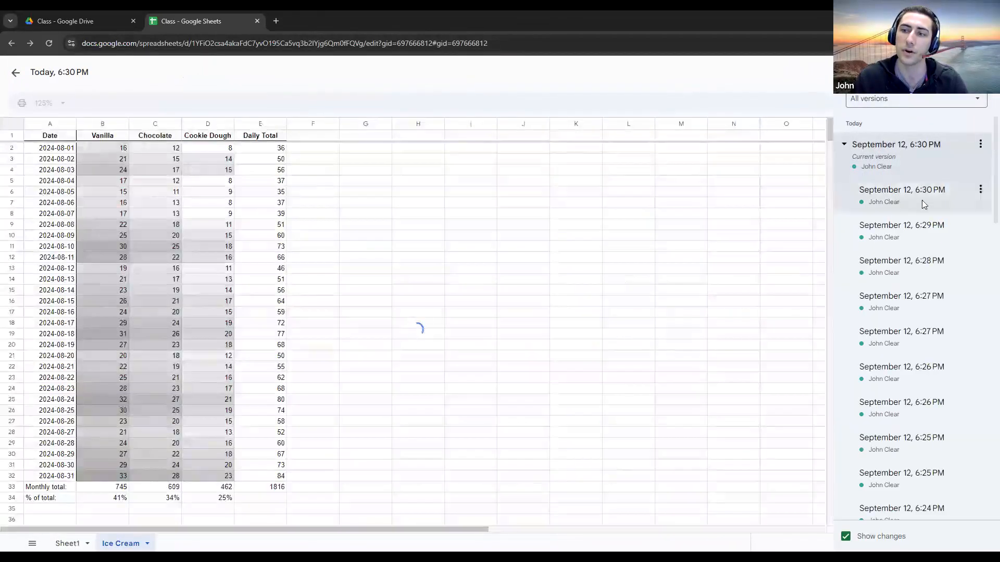
left_click(923, 203)
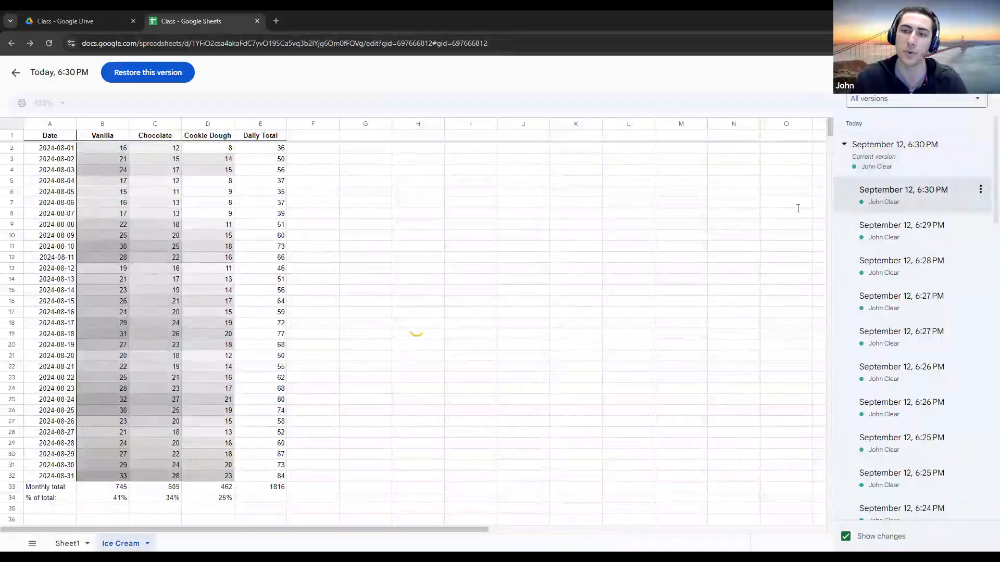
scroll(319, 346, "down", 3)
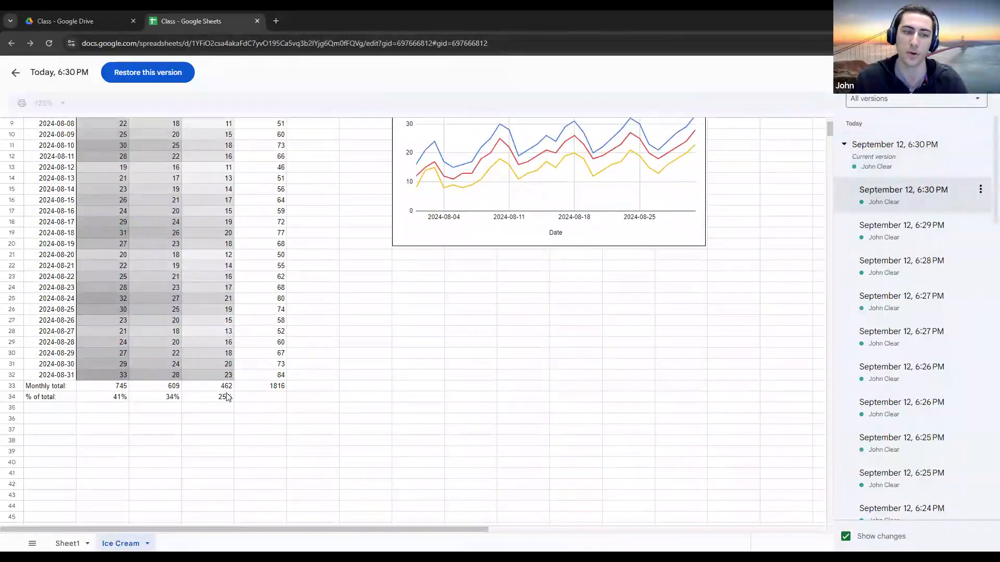
Examine the second September 12, 6:26 PM version and its version options, and return to the current Ice Cream sheet
scroll(286, 397, "up", 3)
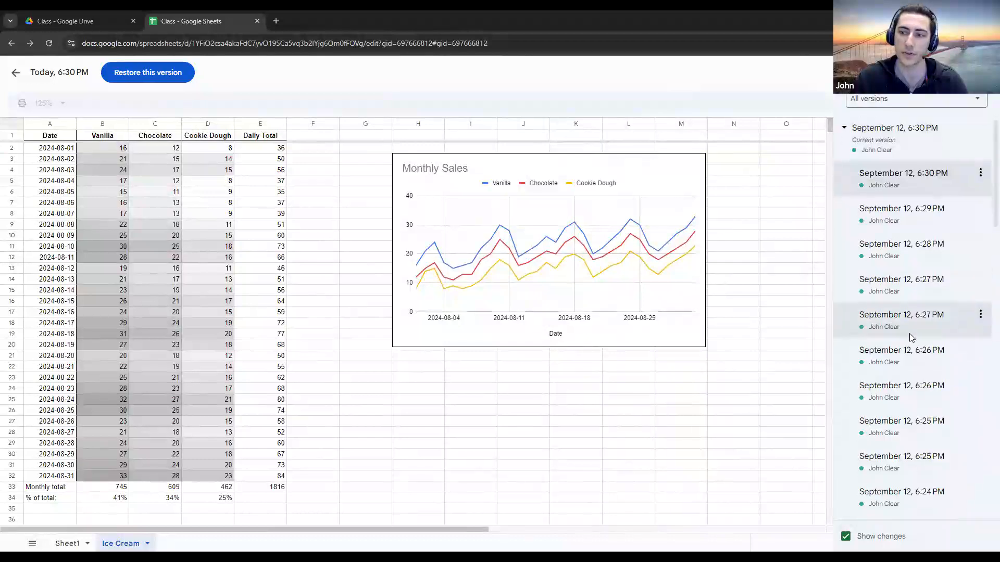
scroll(931, 368, "down", 1)
left_click(931, 368)
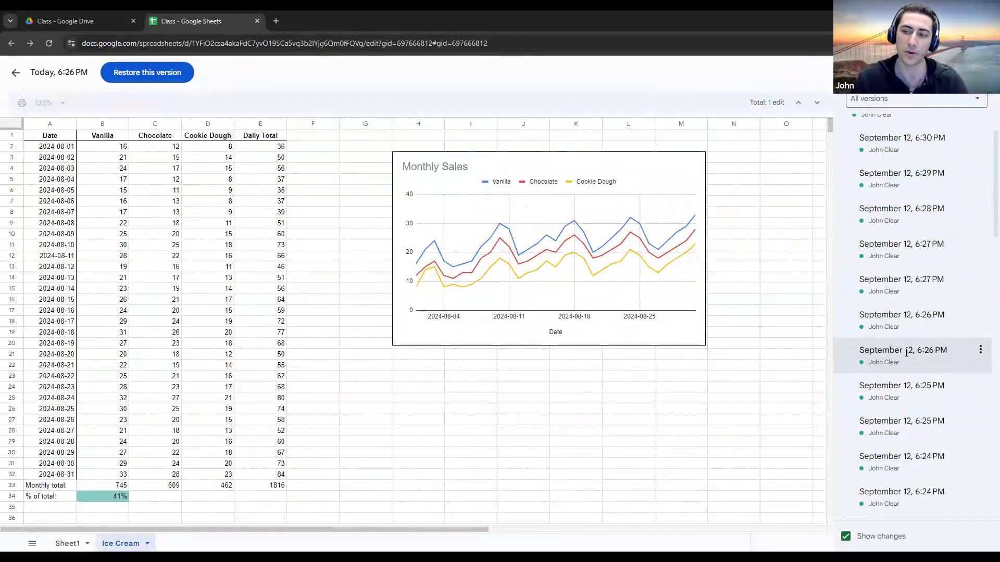
left_click(981, 351)
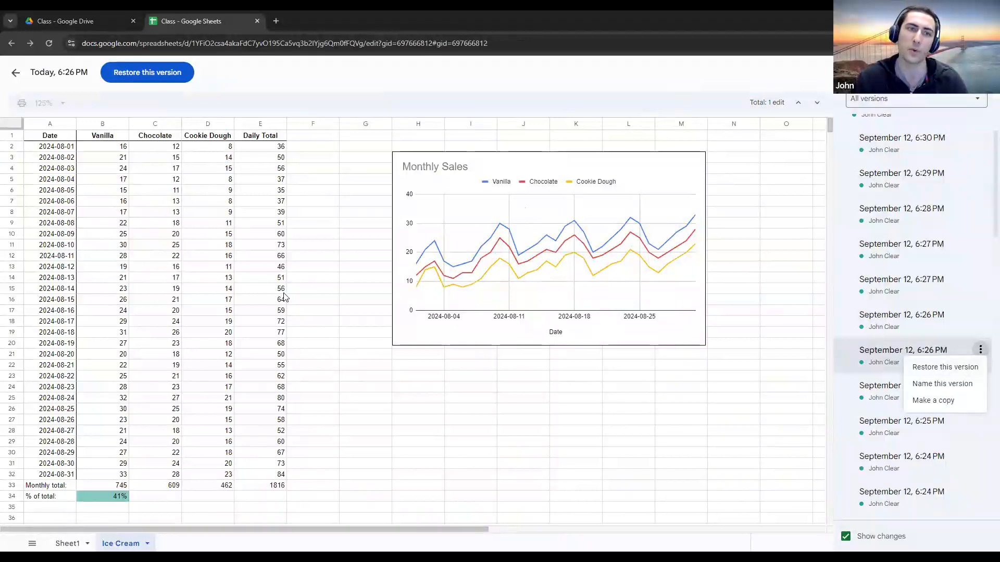
left_click(15, 76)
left_click(16, 75)
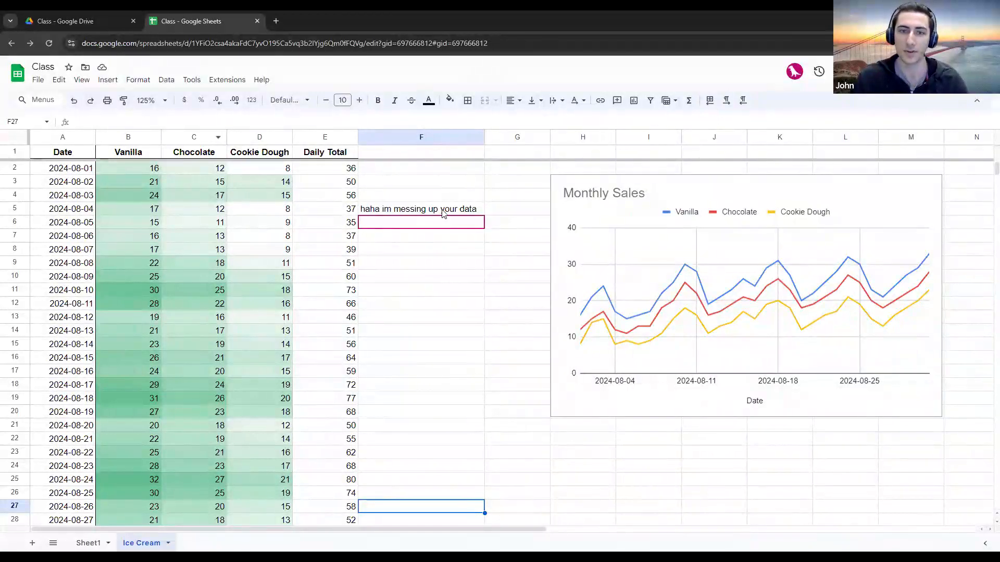
Check the stray text in F5 and restore the latest September 12, 6:30 PM version from the version history
left_click(399, 210)
left_click(415, 225)
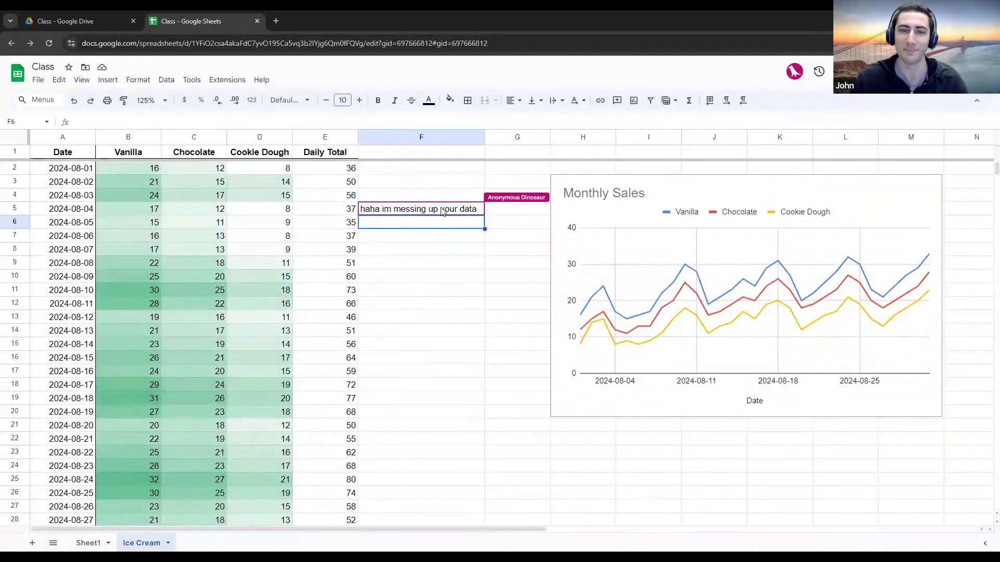
left_click(819, 71)
left_click(845, 145)
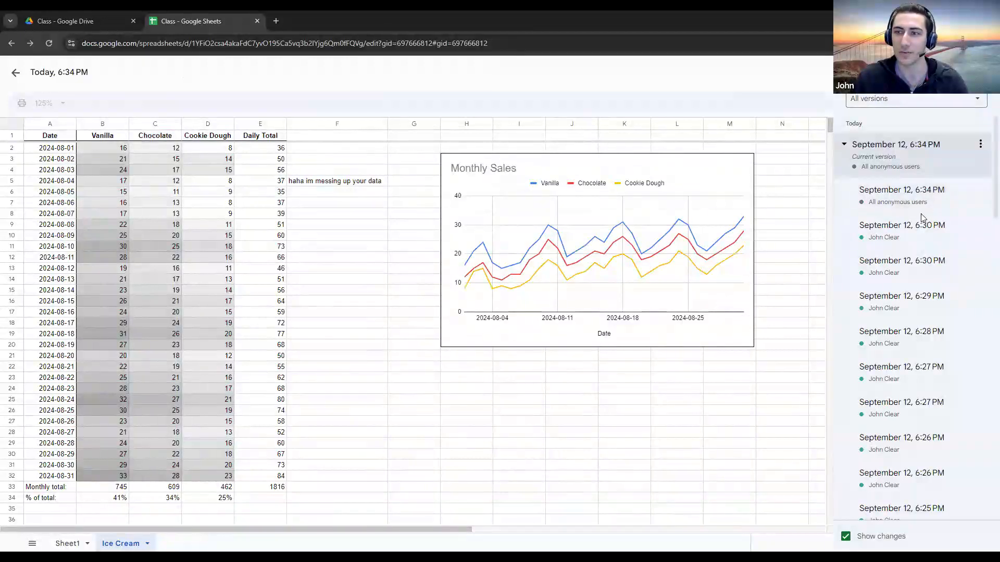
left_click(961, 234)
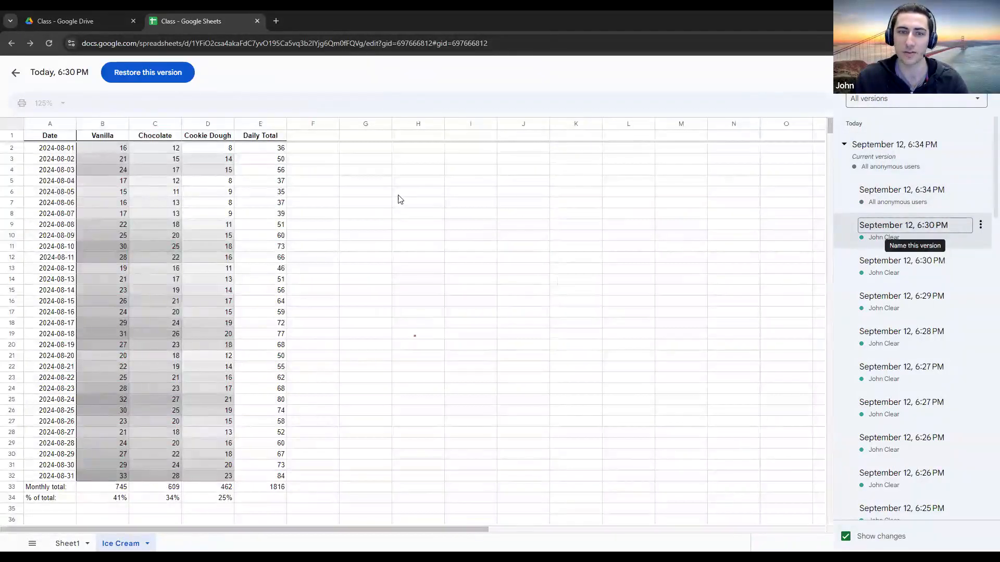
left_click(983, 229)
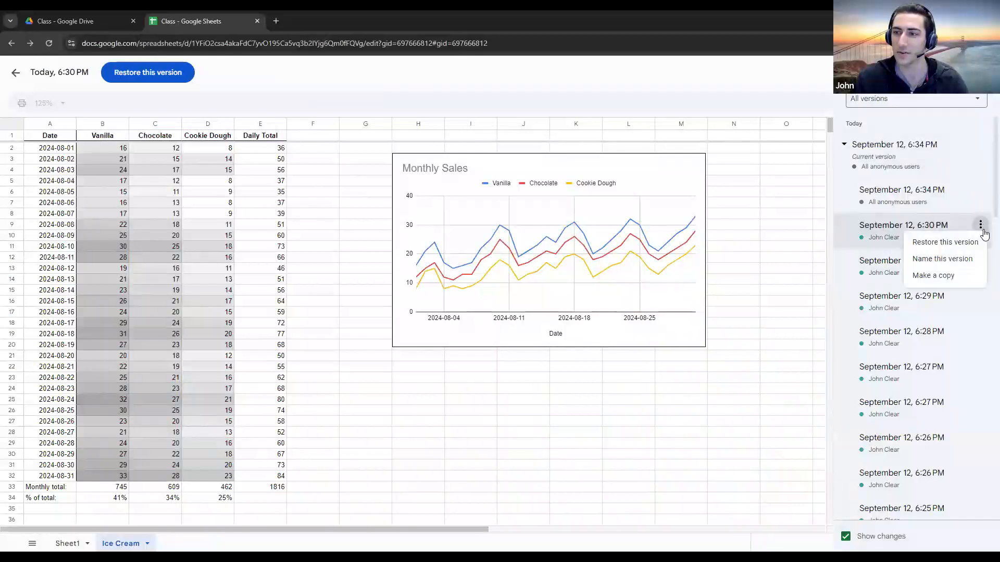
left_click(945, 242)
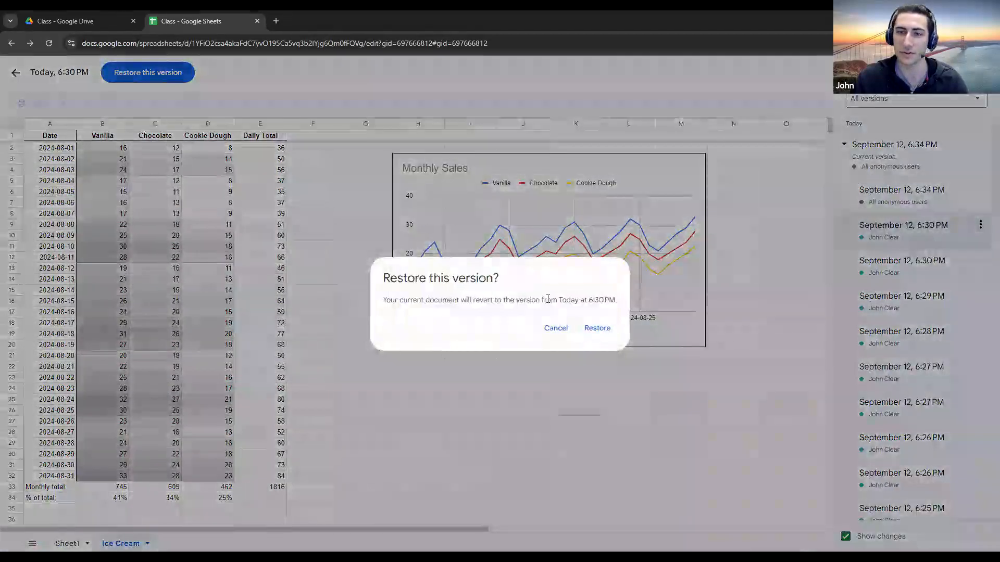
left_click(599, 329)
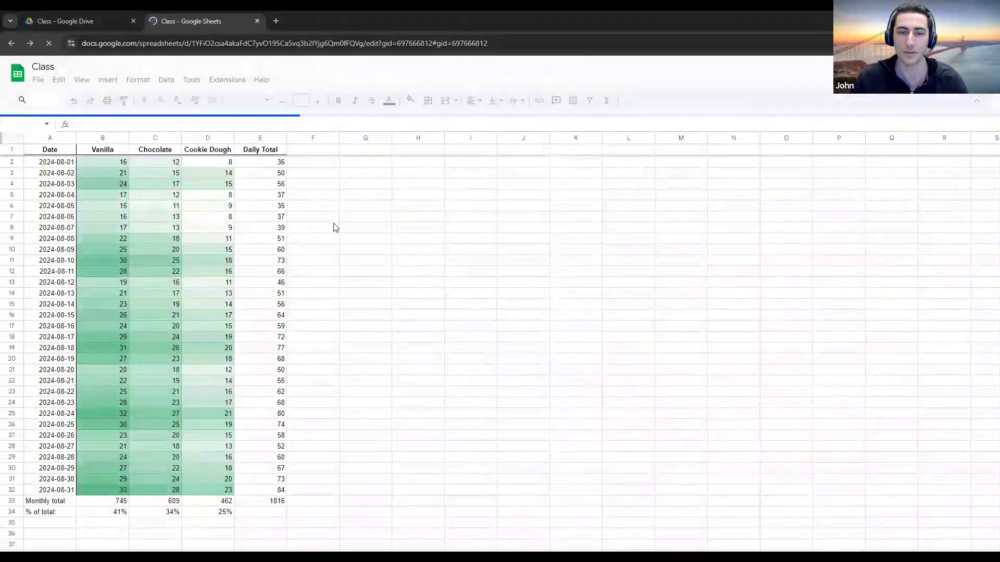
Select an empty cell beside the restored table and set the Ice Cream sheet's zoom to 125%
double_click(315, 224)
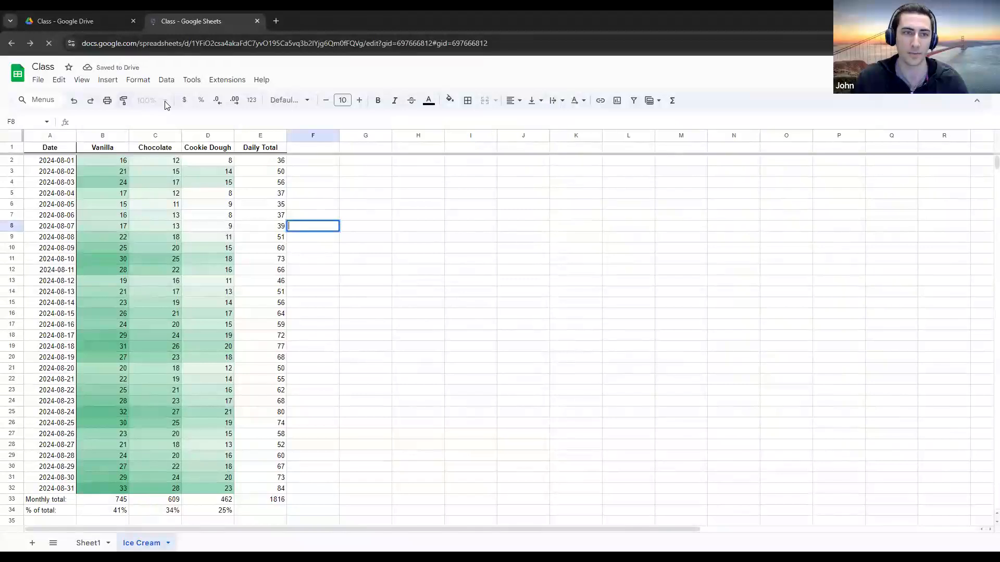
left_click(308, 308)
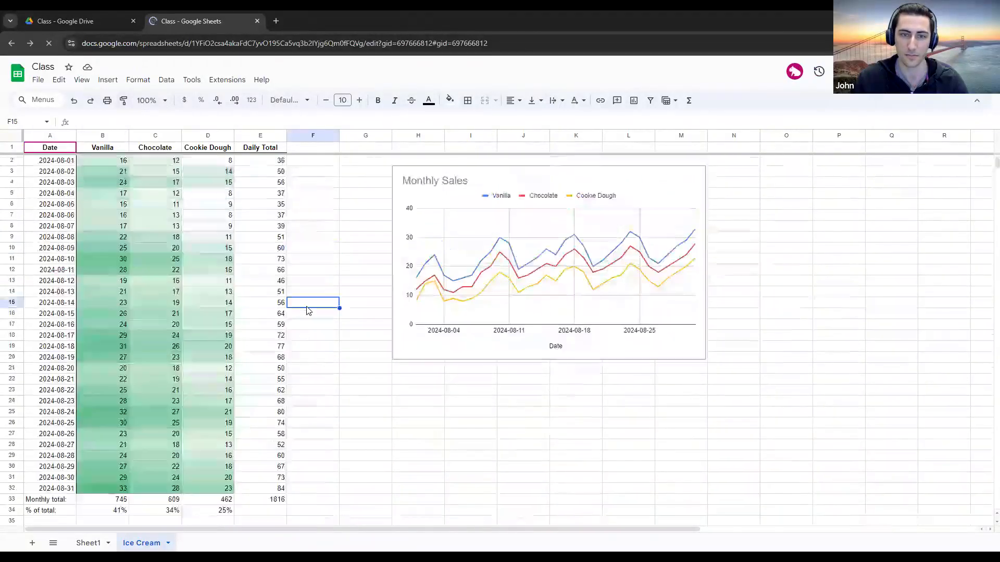
left_click(148, 101)
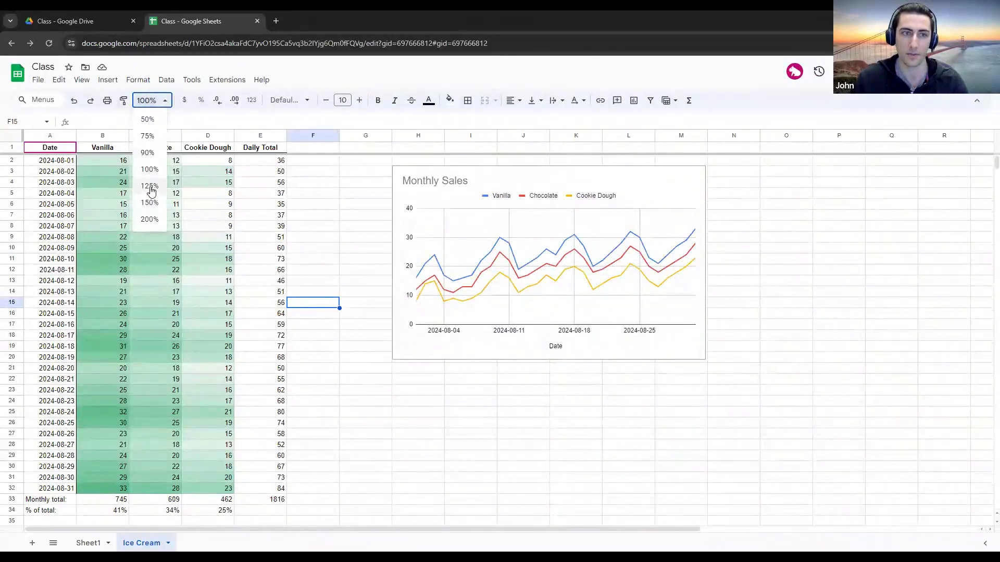
left_click(149, 186)
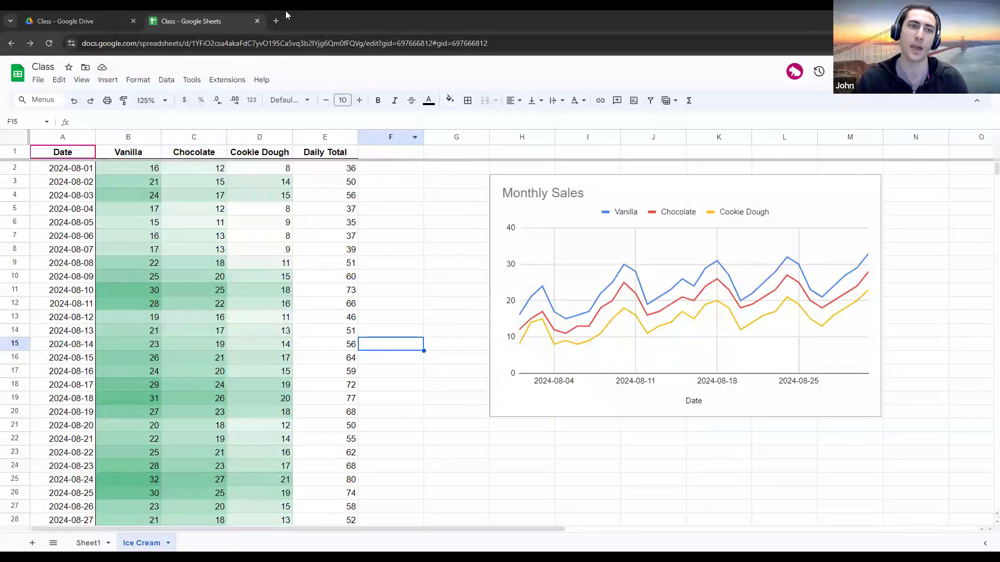
Switch to Google Drive, look over the upload options inside My shared folder, and go back to the Class folder
left_click(112, 15)
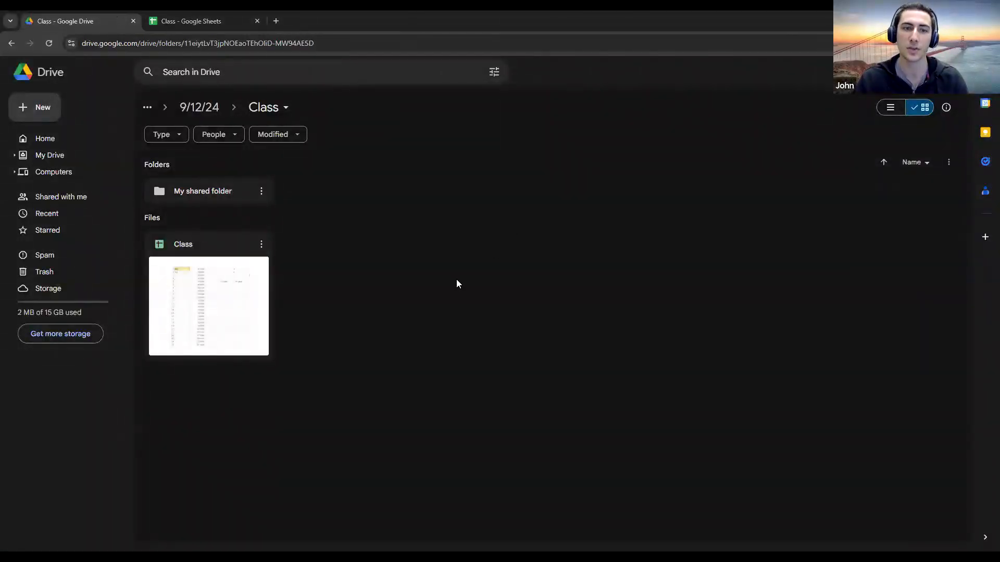
left_click(32, 110)
left_click(343, 210)
double_click(226, 197)
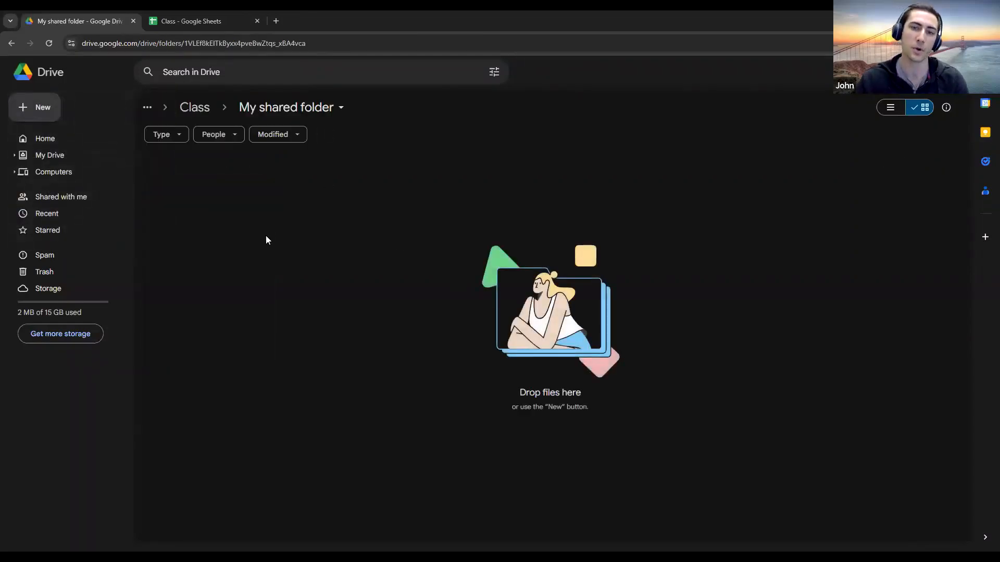
left_click(52, 116)
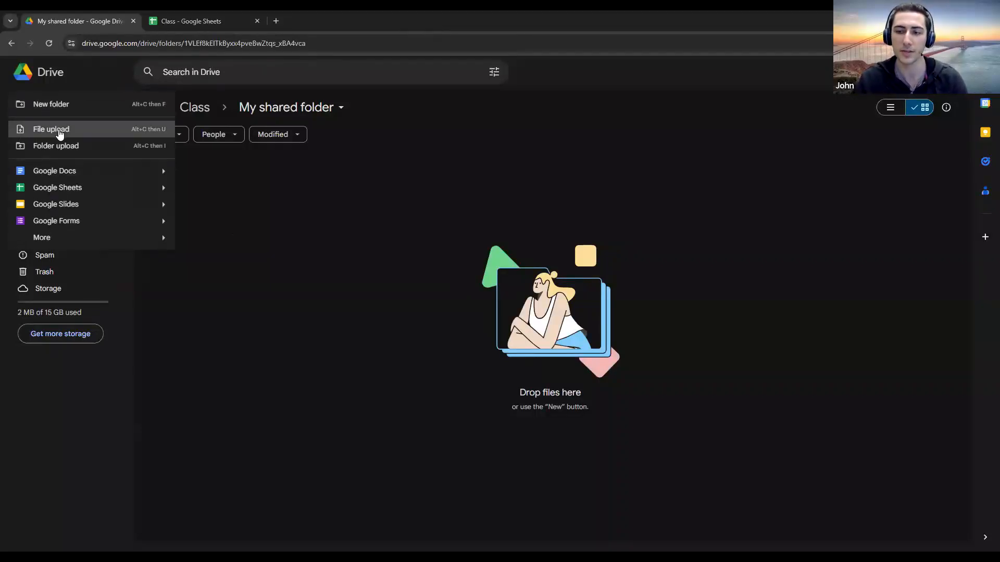
left_click(377, 292)
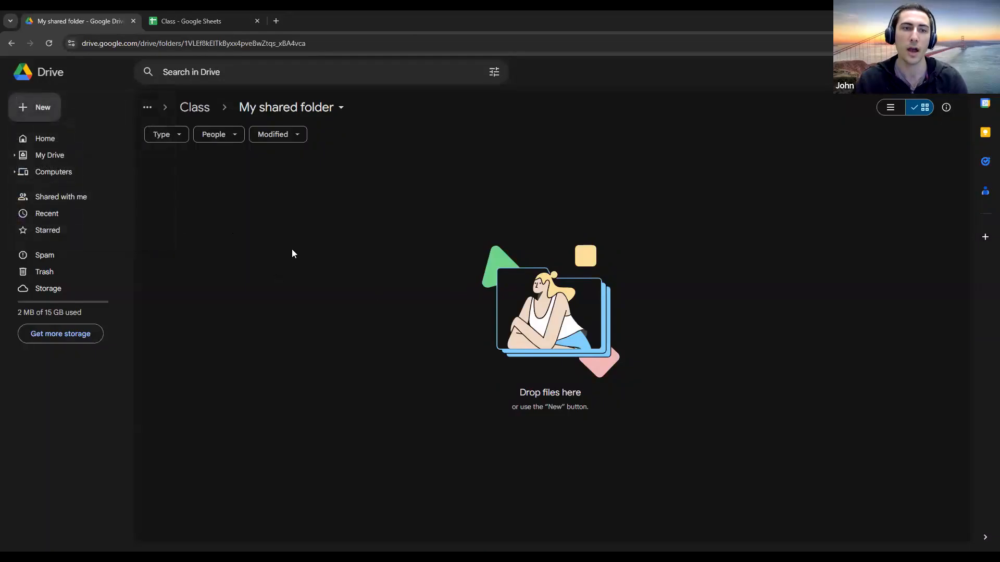
left_click(195, 108)
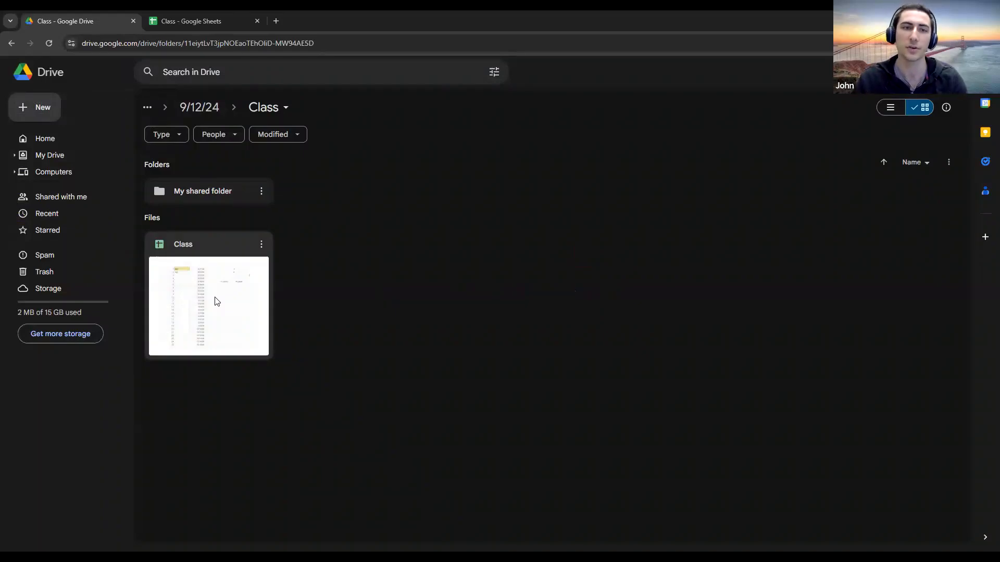
left_click(204, 15)
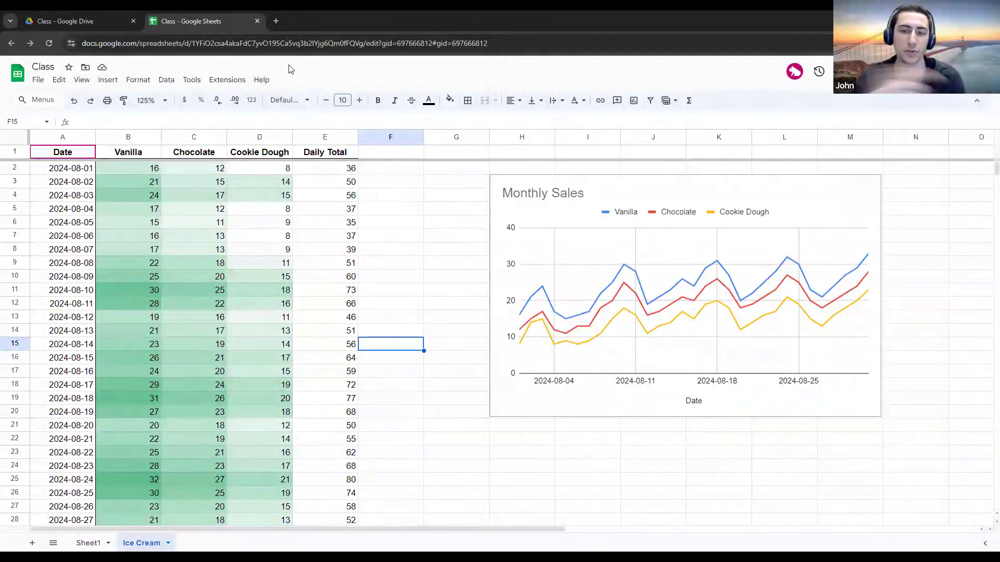
left_click(116, 22)
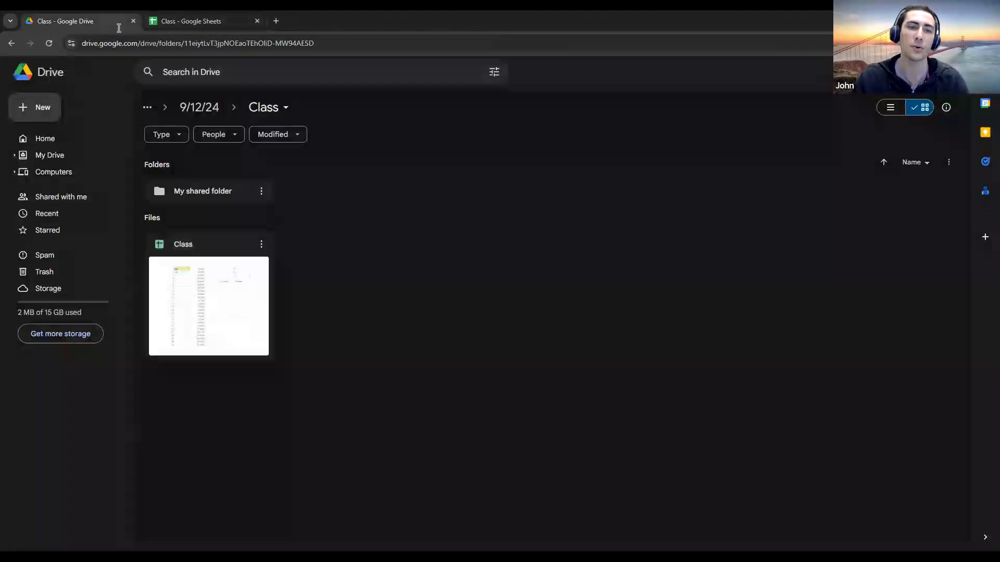
left_click(238, 301)
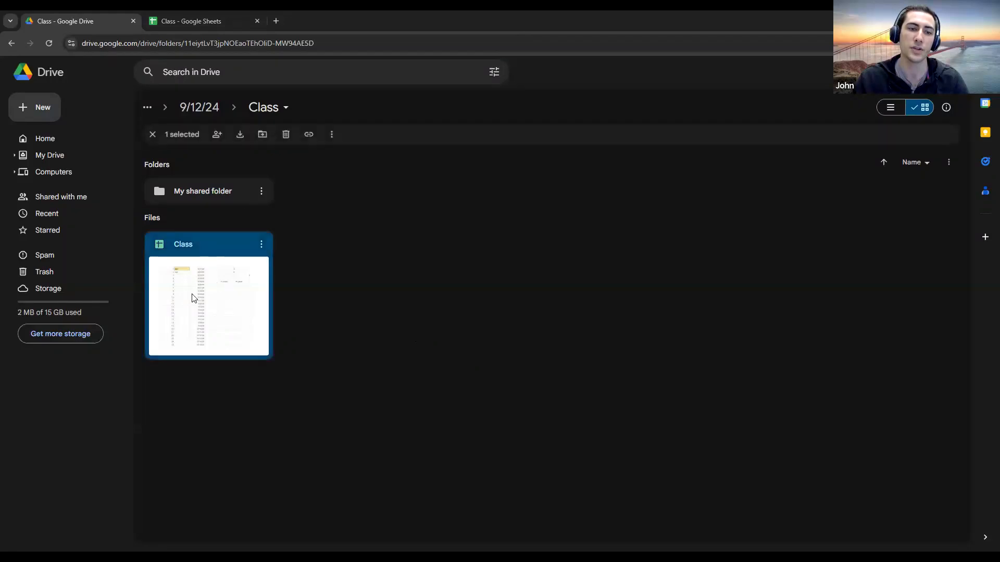
left_click(351, 311)
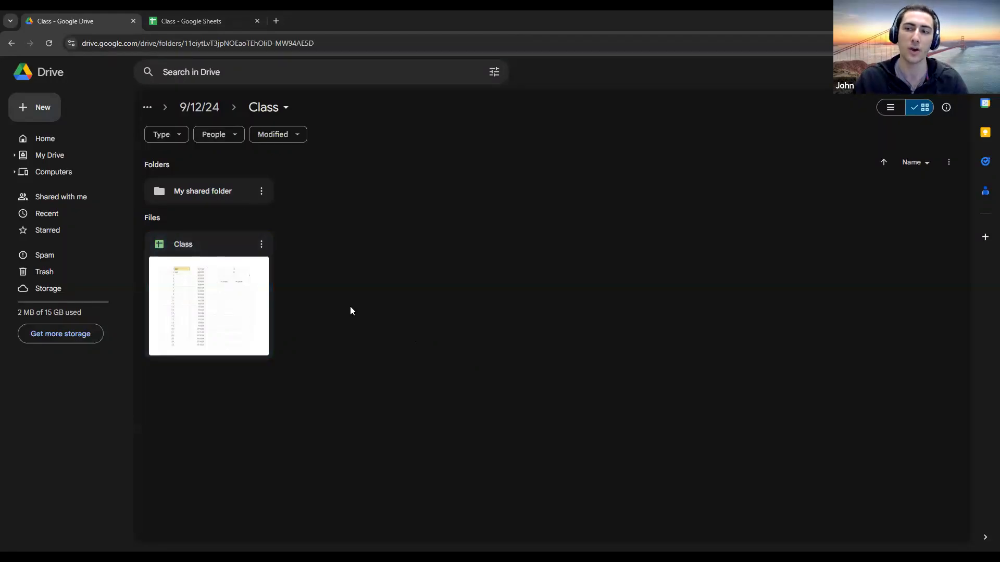
Switch to the Class spreadsheet in Google Sheets and view the file formats available for downloading it
left_click(174, 19)
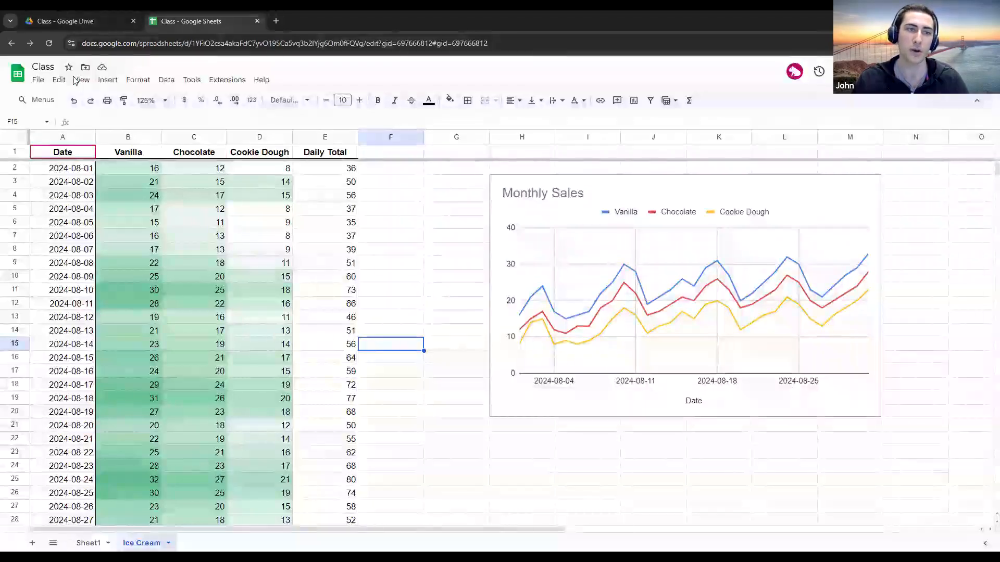
left_click(39, 81)
mouse_move(69, 212)
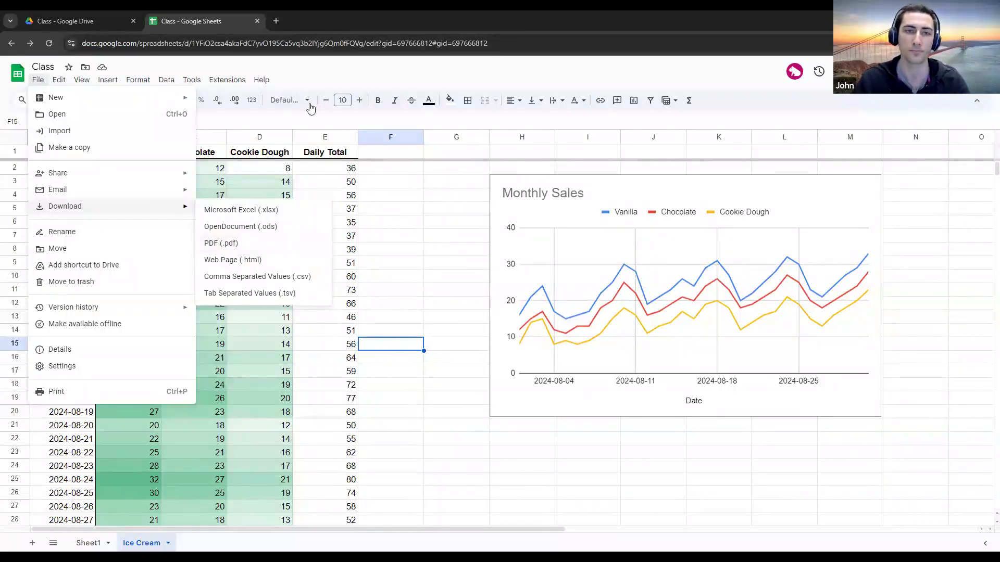
left_click(301, 74)
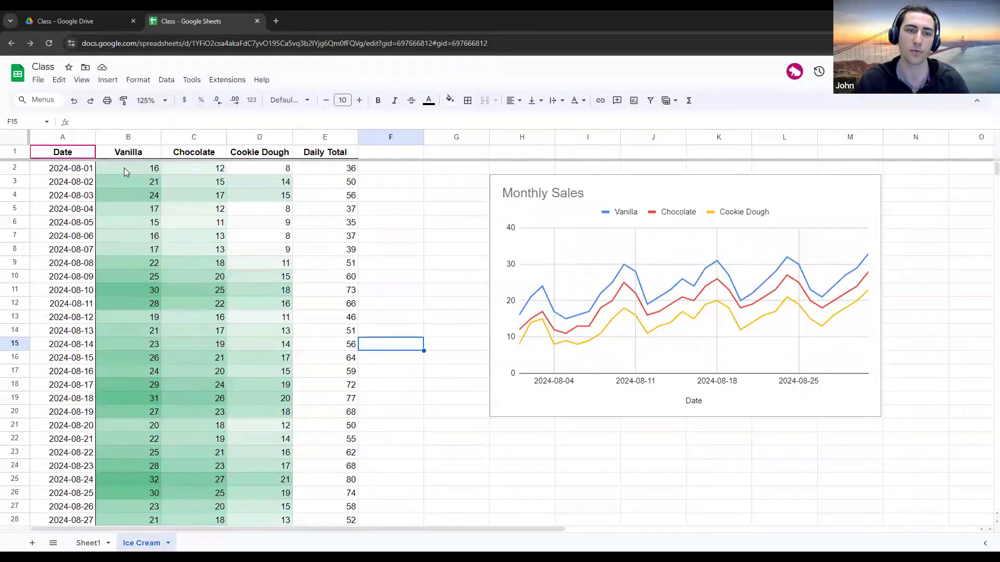
Copy the sales values in B2:D12, clear the copy marking, and select A4:D18 briefly before deselecting it
left_click_drag(124, 167, 276, 303)
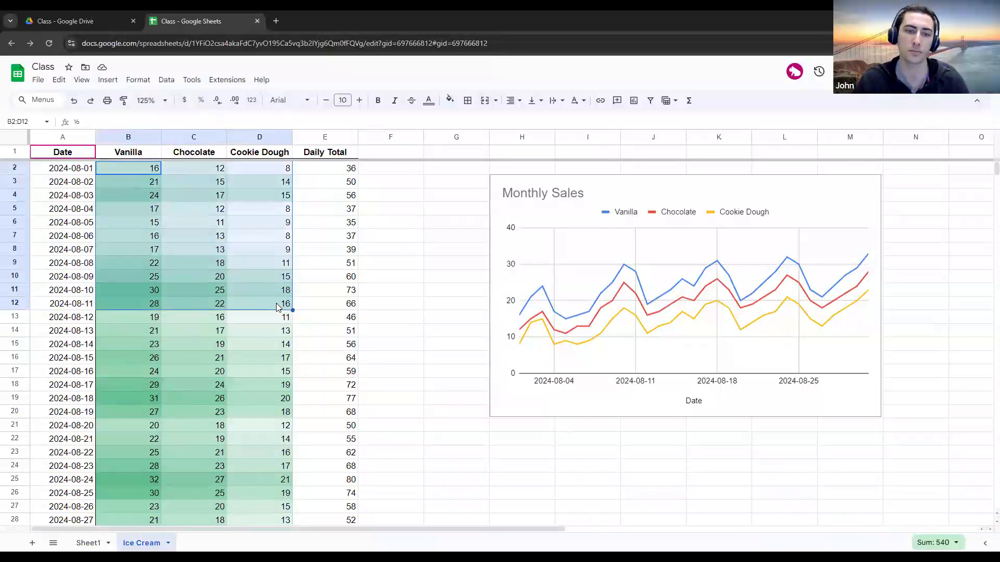
key("ctrl+c")
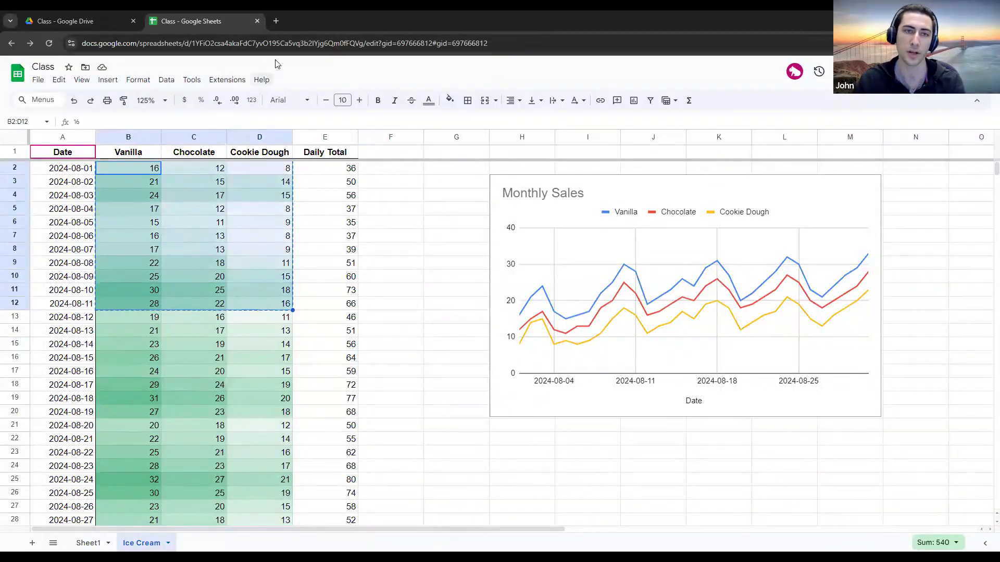
left_click(415, 276)
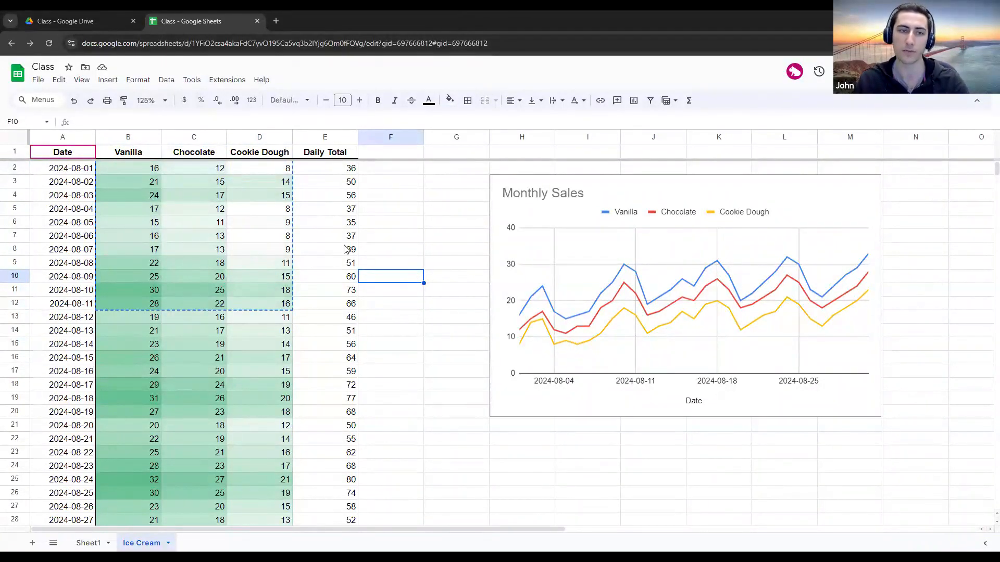
key("Escape")
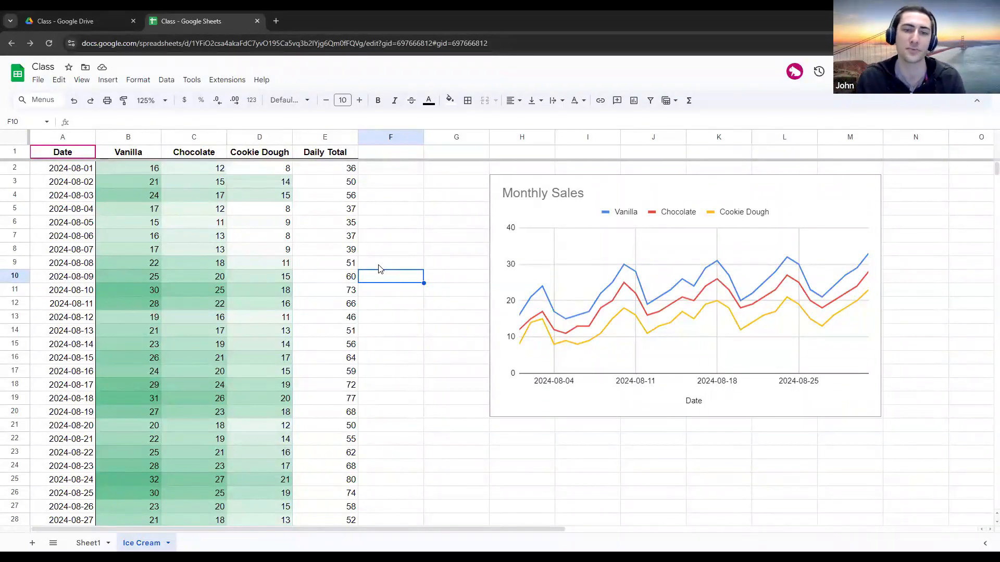
left_click_drag(86, 197, 291, 384)
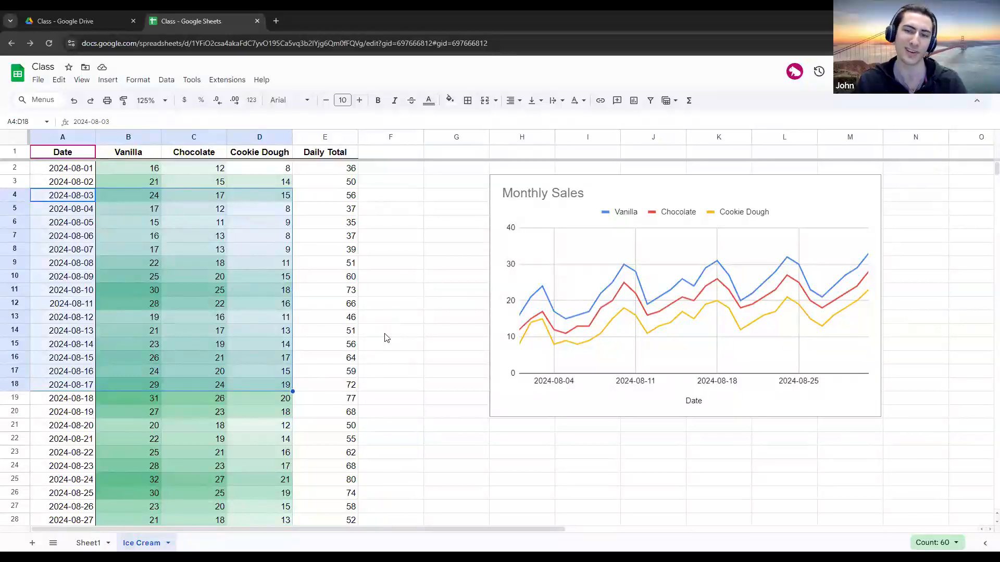
left_click(386, 339)
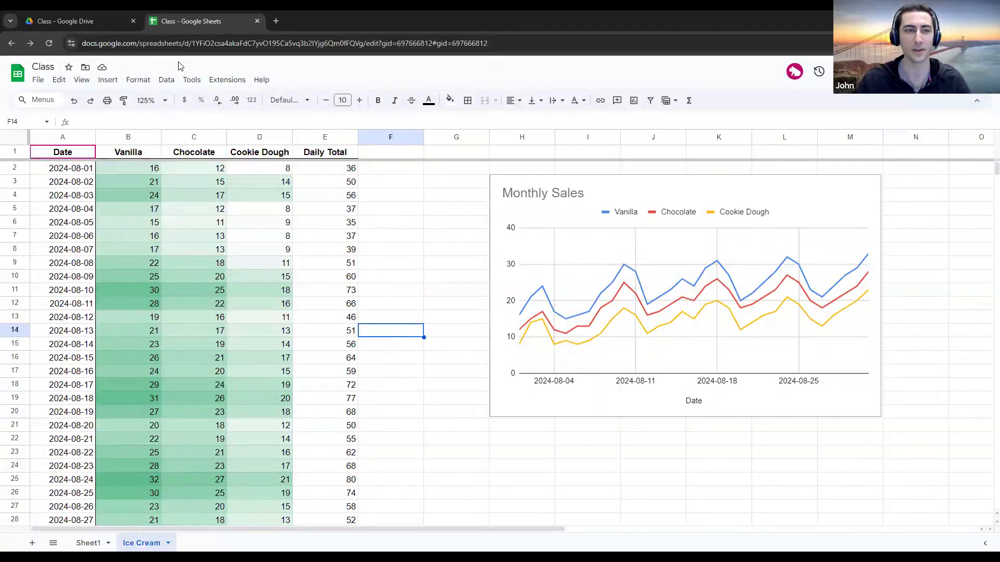
View the Ice Cream sheet's print settings, return to the sheet, and look over the file commands including Print
left_click(108, 102)
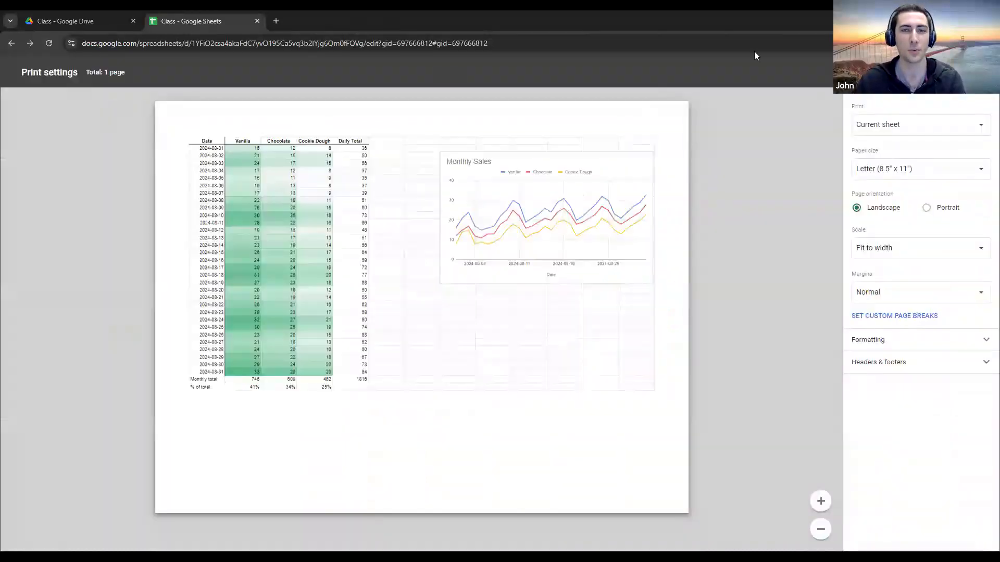
left_click(925, 73)
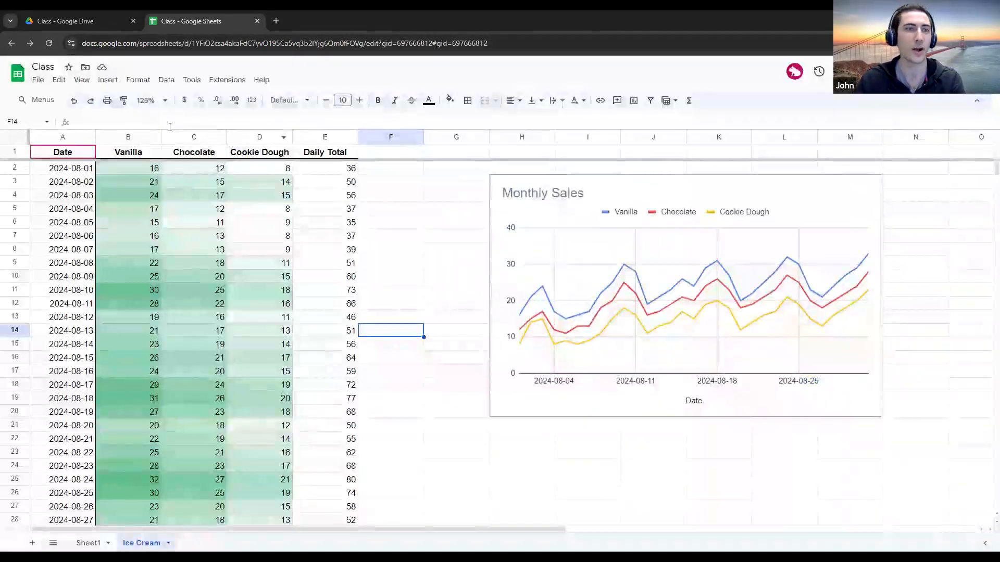
left_click(37, 85)
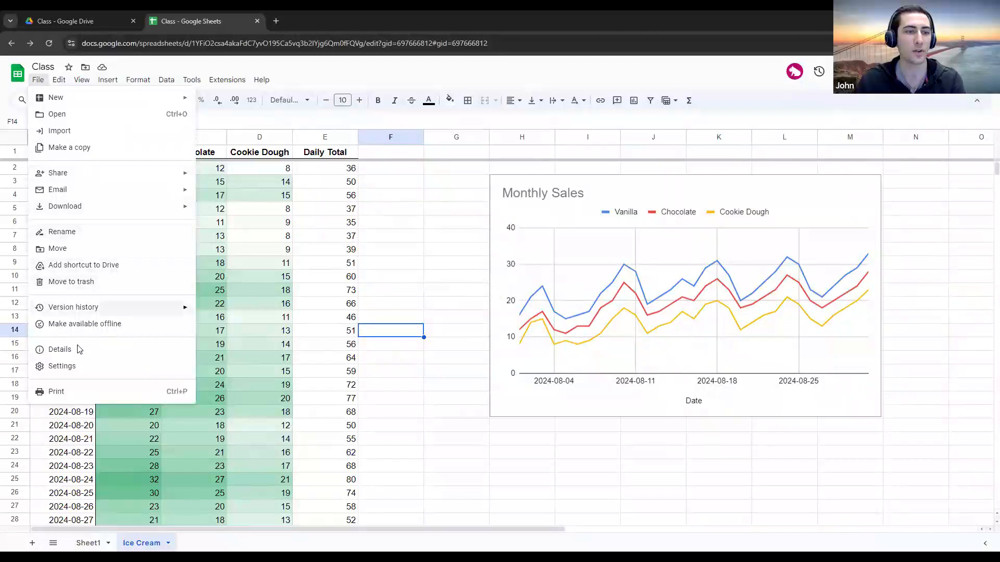
left_click(276, 76)
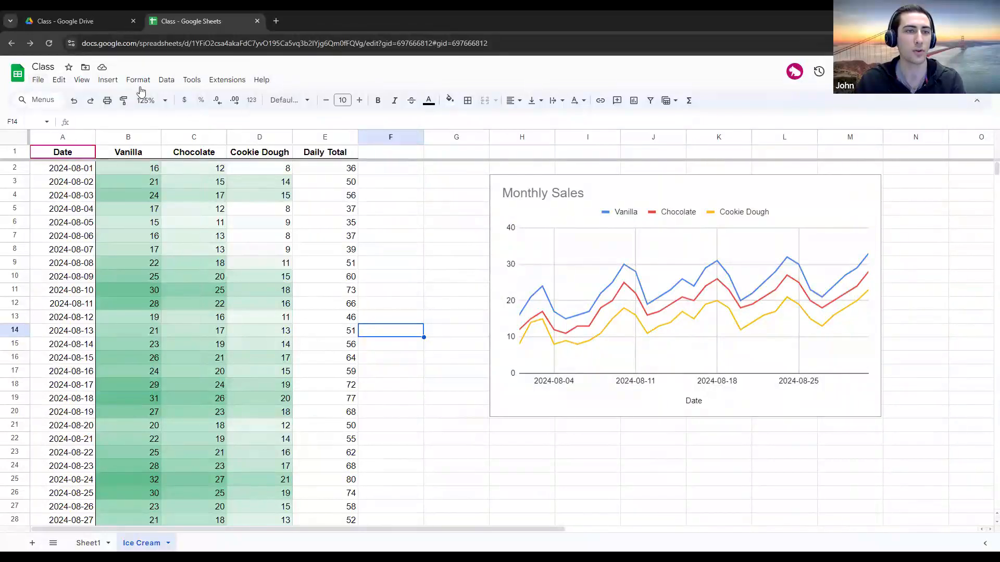
Set custom page breaks for printing, with the vertical break after column E and the horizontal break below row 34
left_click(107, 103)
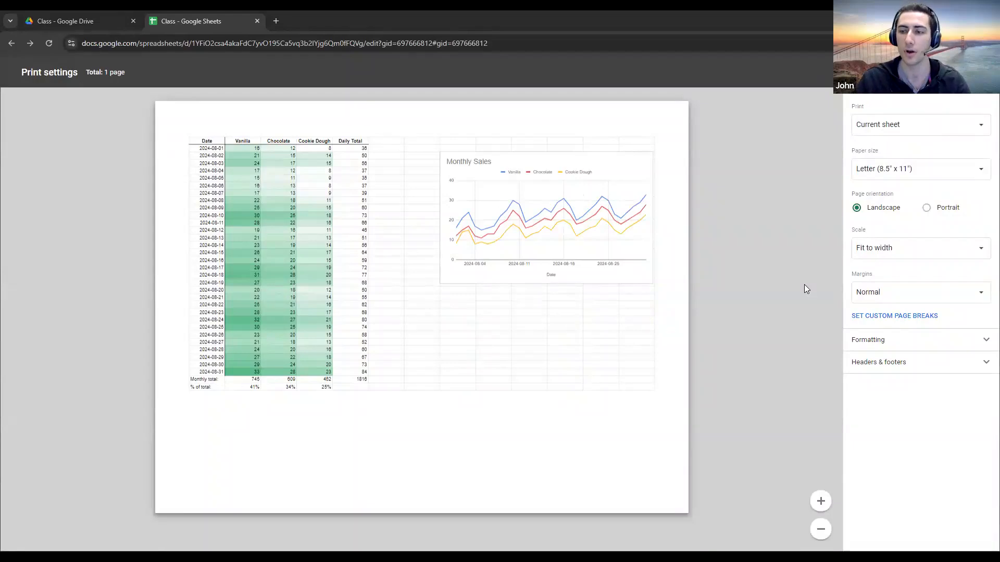
left_click(907, 316)
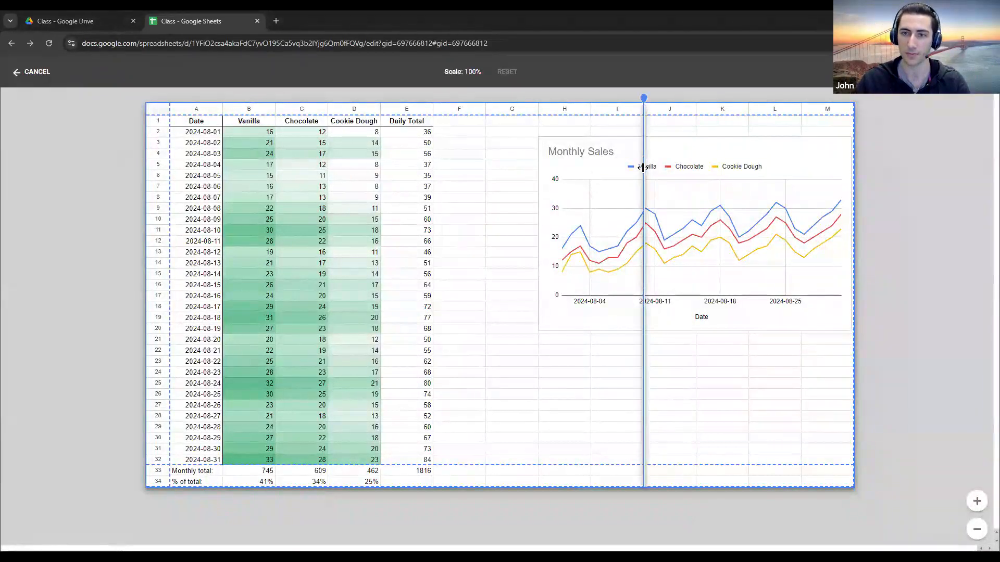
left_click_drag(644, 167, 435, 186)
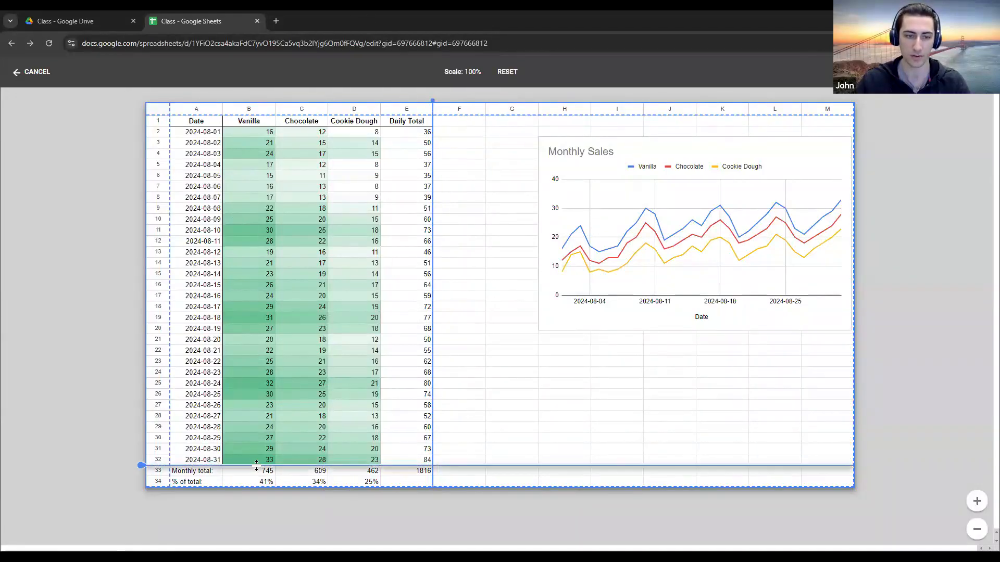
left_click_drag(257, 465, 255, 487)
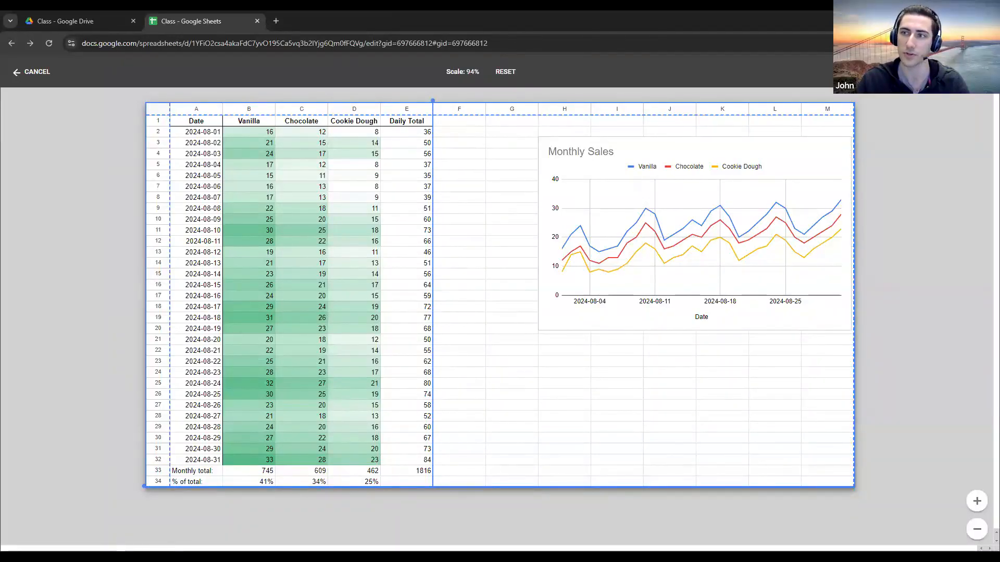
left_click(951, 72)
Examine in the print preview how the sales table and the Monthly Sales chart are split across the pages
scroll(488, 344, "down", 1)
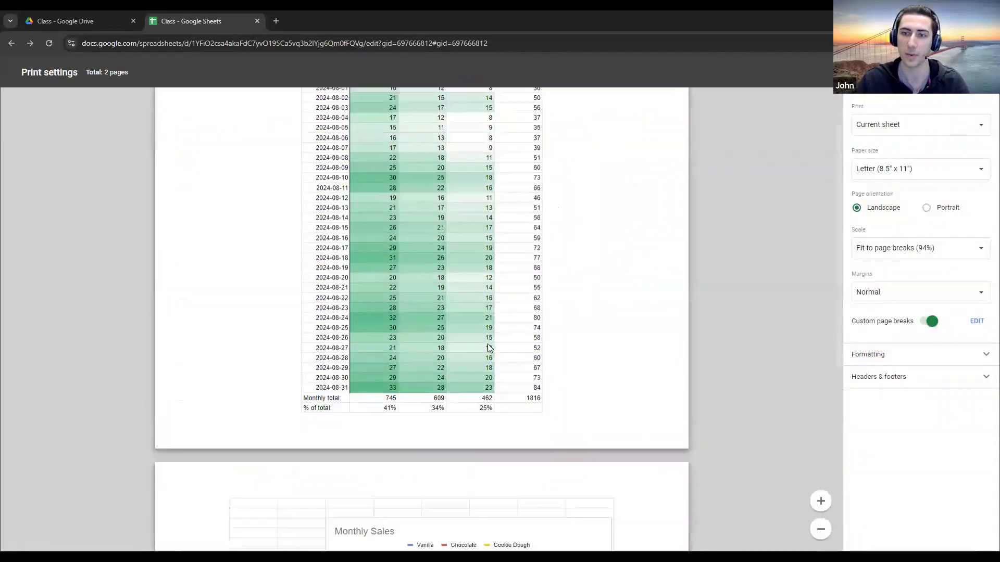
scroll(489, 348, "down", 5)
scroll(489, 349, "up", 7)
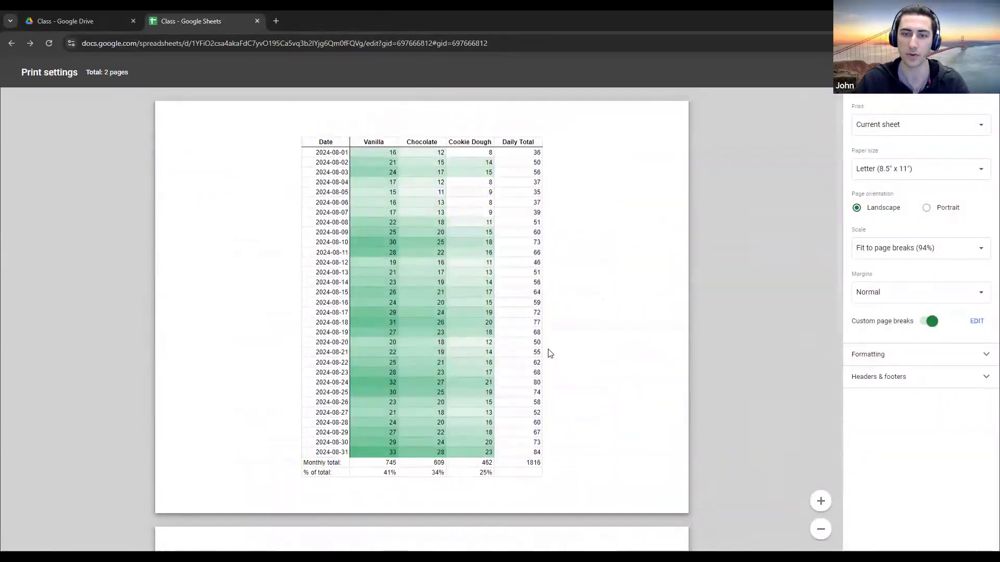
scroll(546, 352, "down", 7)
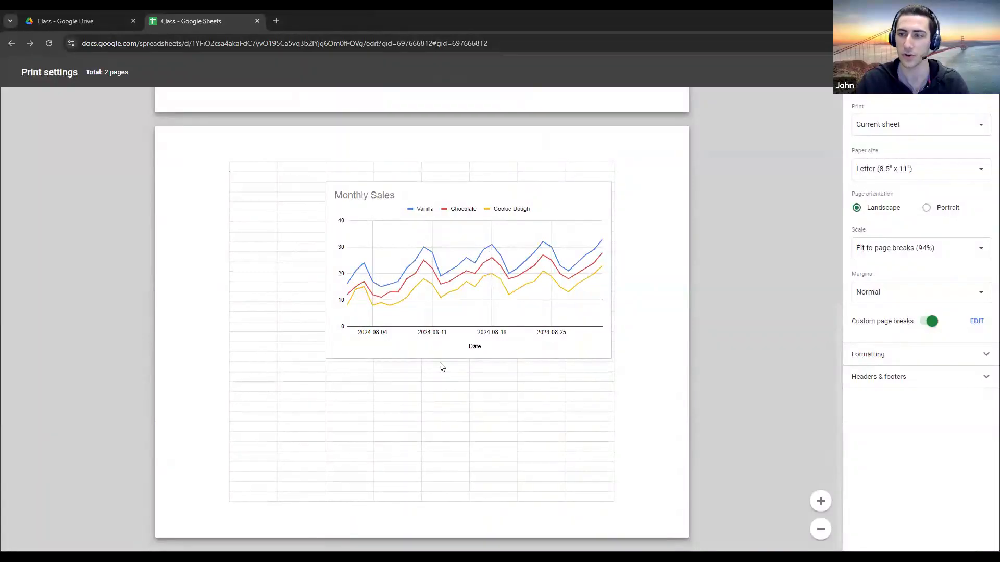
scroll(440, 367, "up", 7)
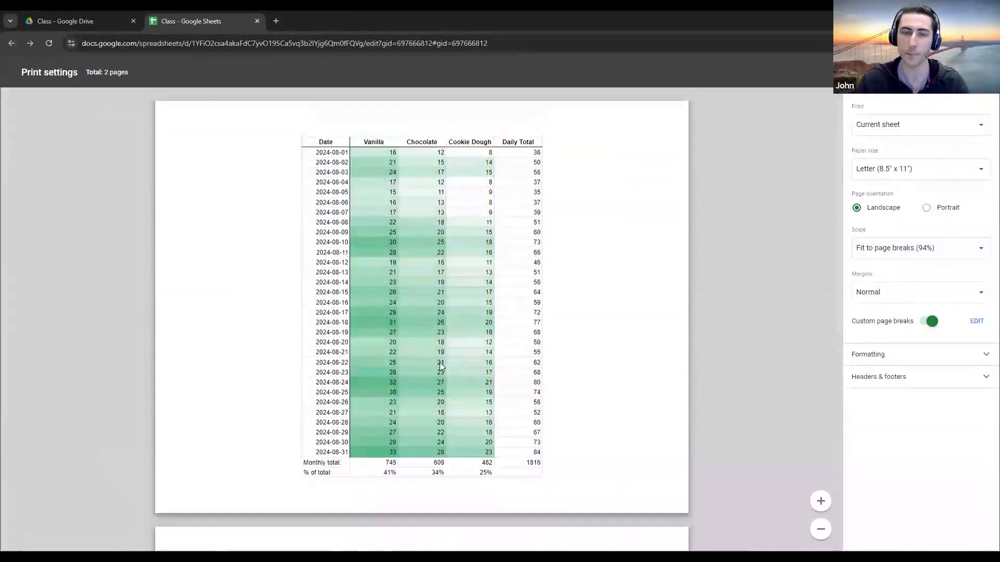
scroll(440, 364, "down", 7)
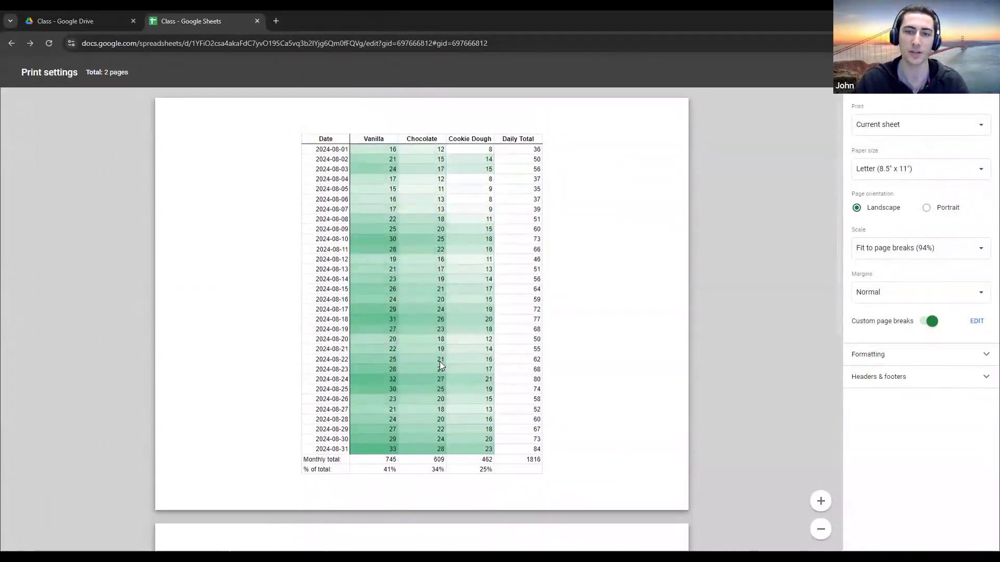
scroll(441, 365, "up", 7)
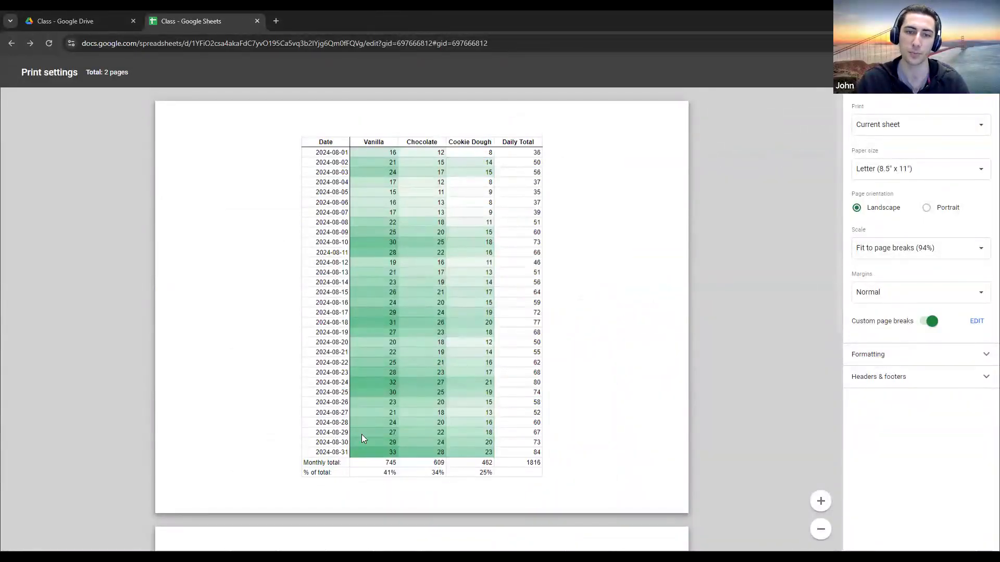
scroll(572, 352, "down", 5)
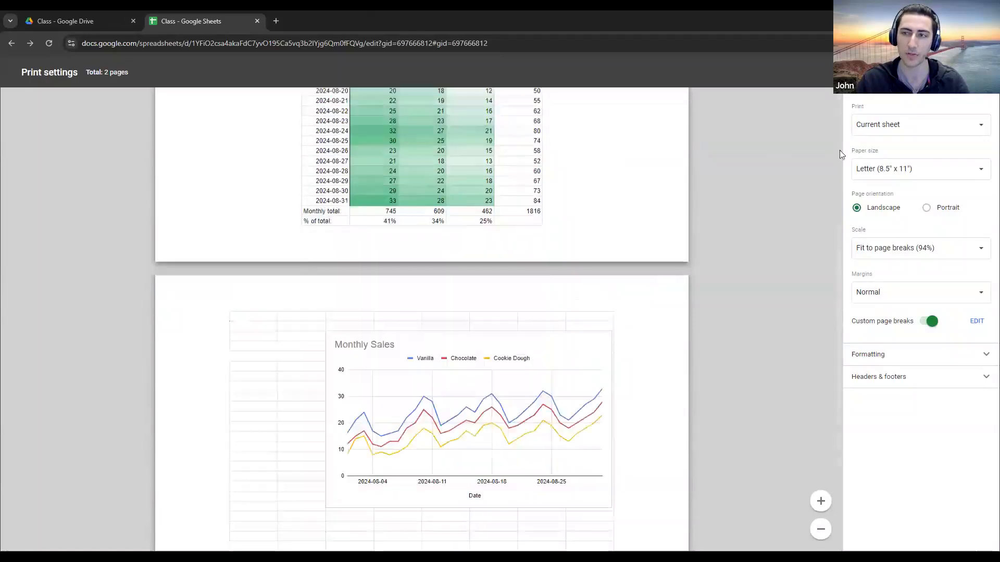
Proceed to the print dialog, restrict the pages to custom page 1, check the preview, and cancel printing
left_click(967, 72)
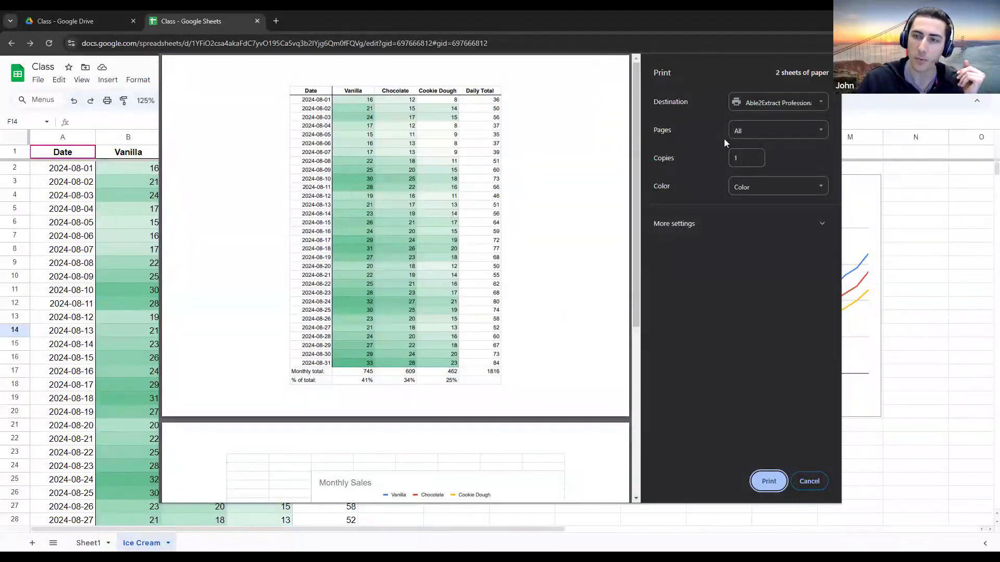
left_click(750, 138)
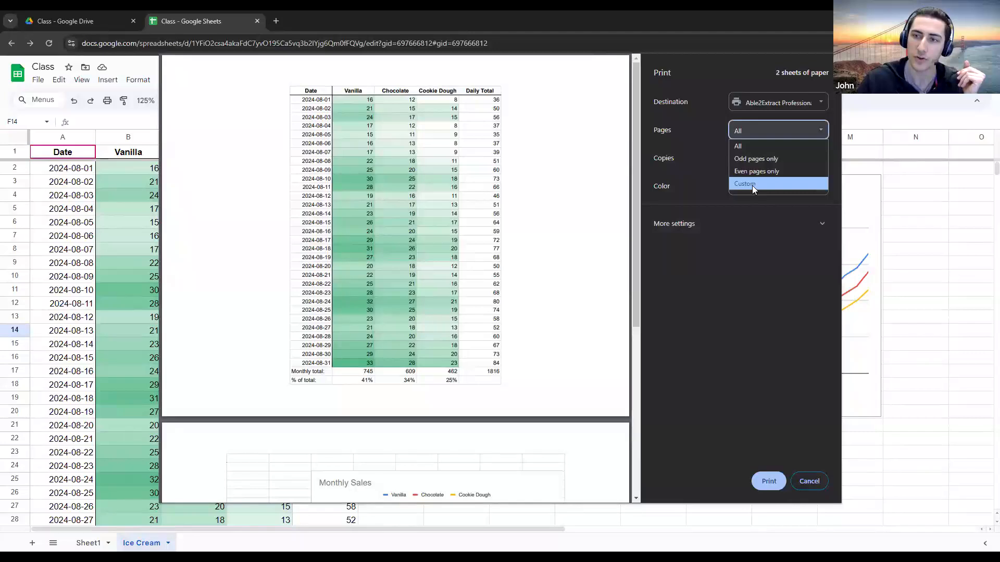
left_click(752, 186)
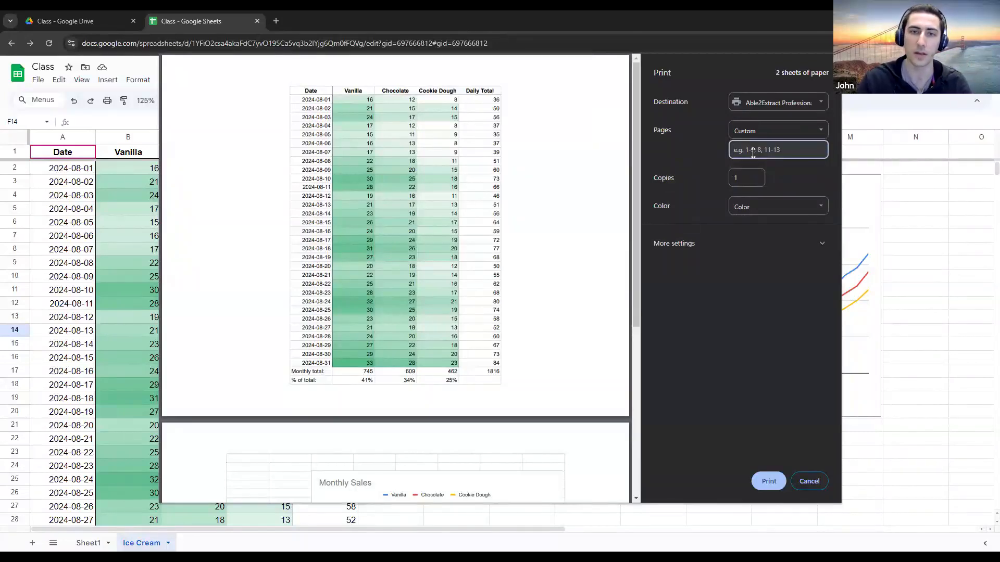
scroll(361, 362, "down", 5)
scroll(361, 363, "up", 5)
type("1")
left_click(505, 232)
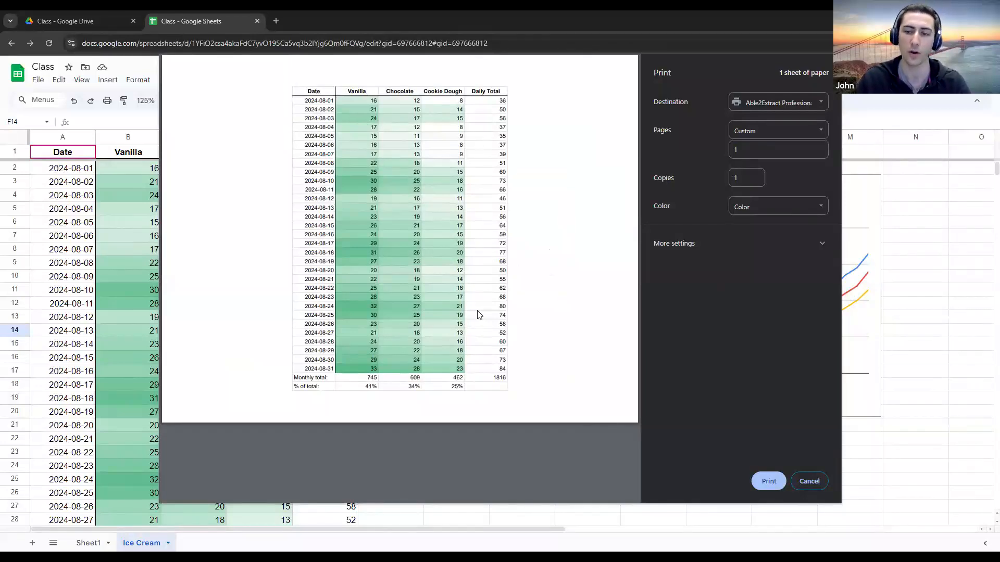
left_click(816, 485)
Select the whole sales table A1:E34 and set the print settings to print only the selected cells
left_click(407, 262)
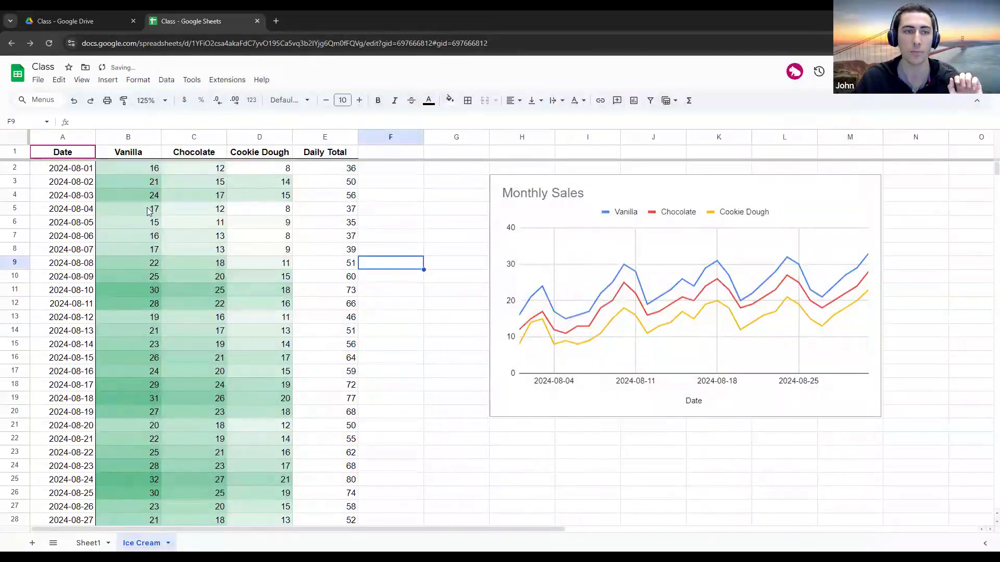
left_click_drag(66, 152, 335, 413)
scroll(306, 277, "down", 5)
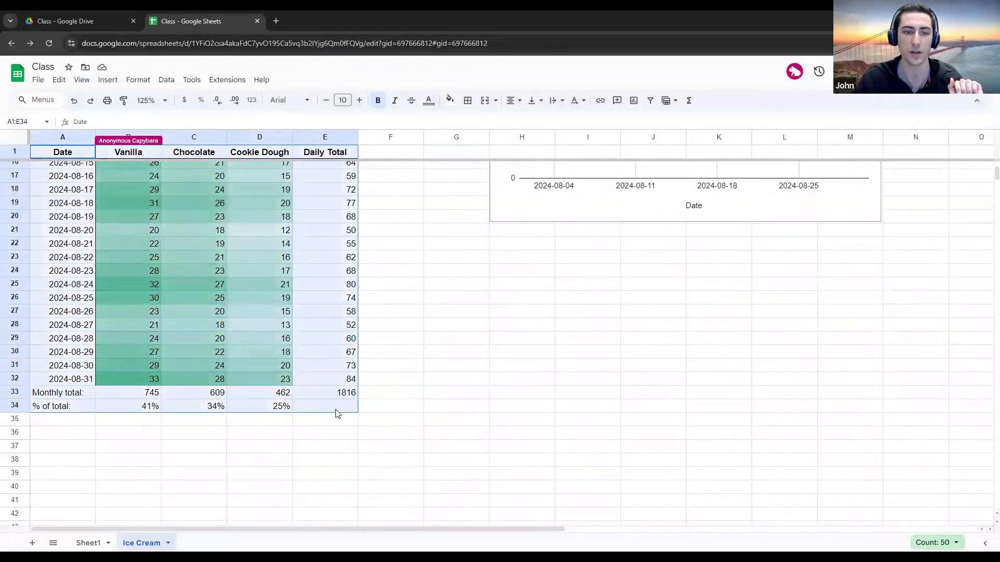
scroll(471, 328, "up", 5)
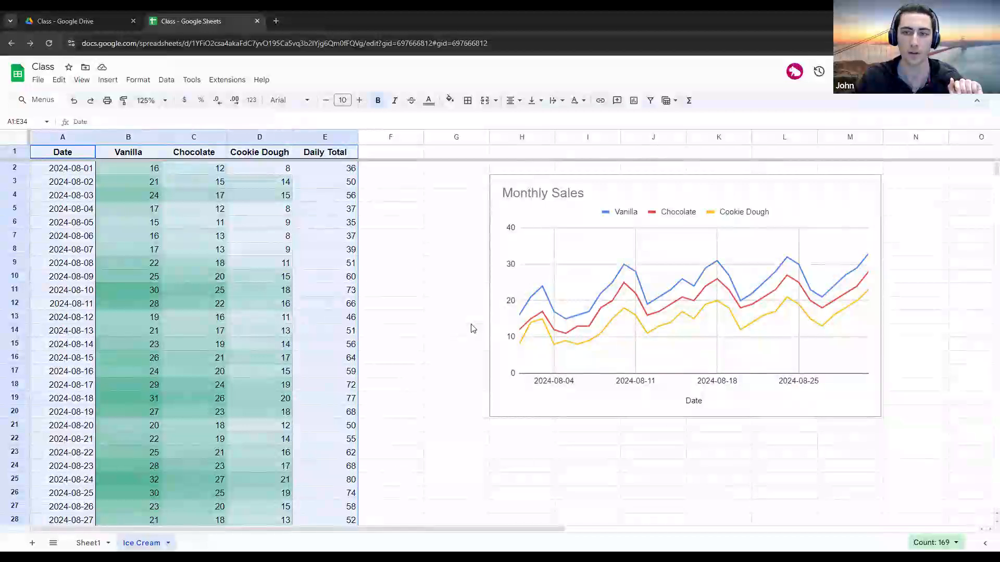
left_click(108, 101)
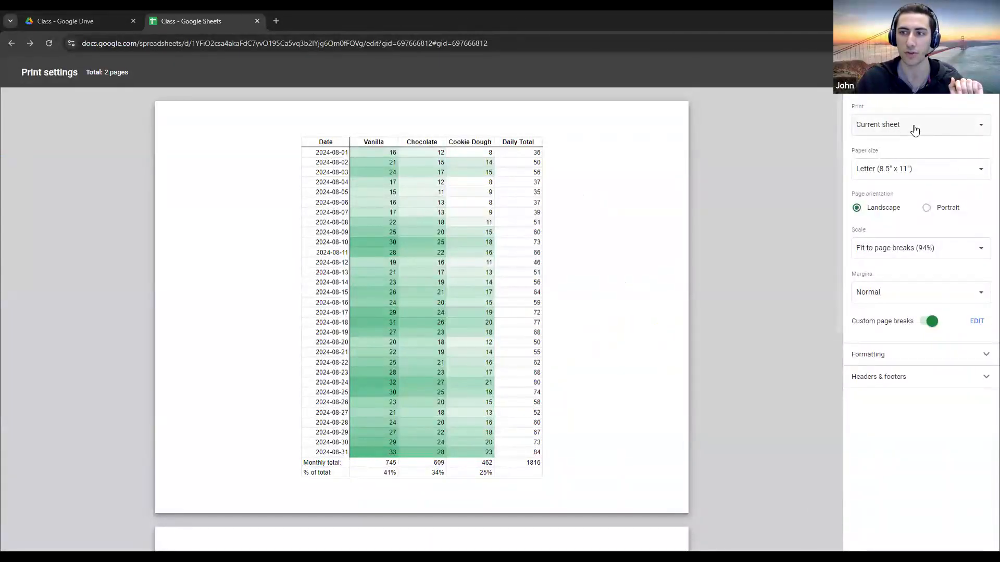
left_click(912, 127)
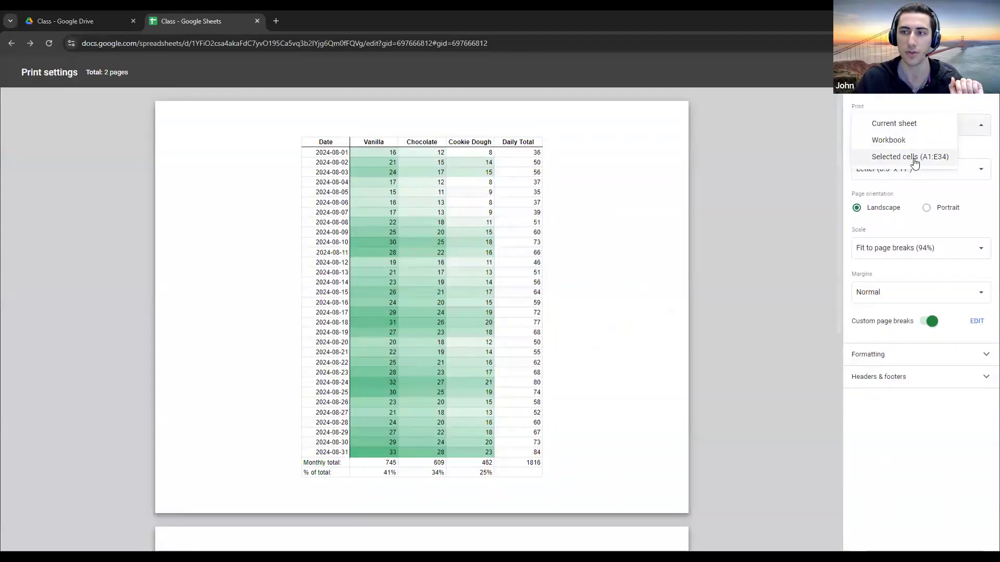
left_click(931, 162)
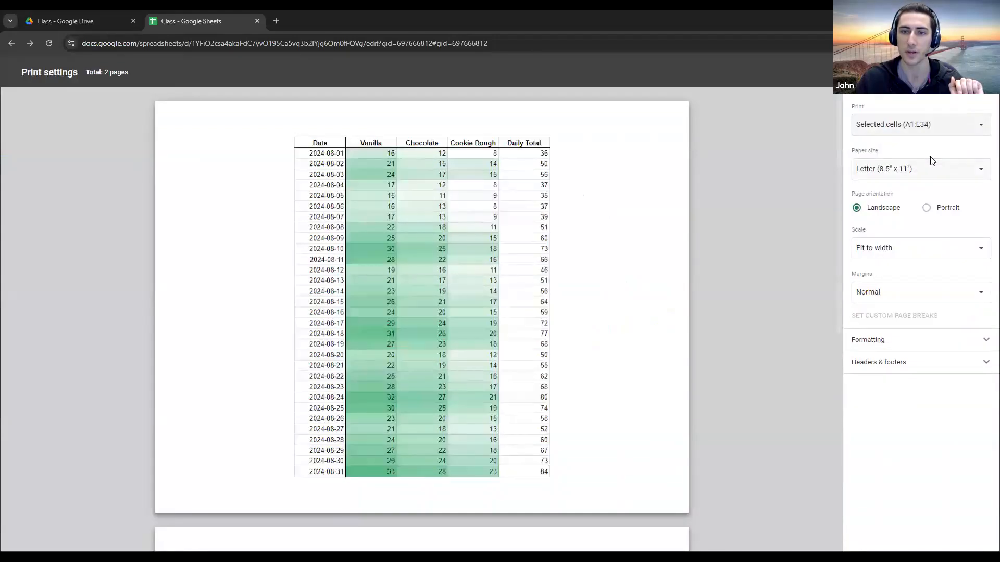
Check the page layout of the selected cells in the preview and set the print scale to Fit to page
scroll(695, 319, "down", 5)
scroll(694, 320, "up", 4)
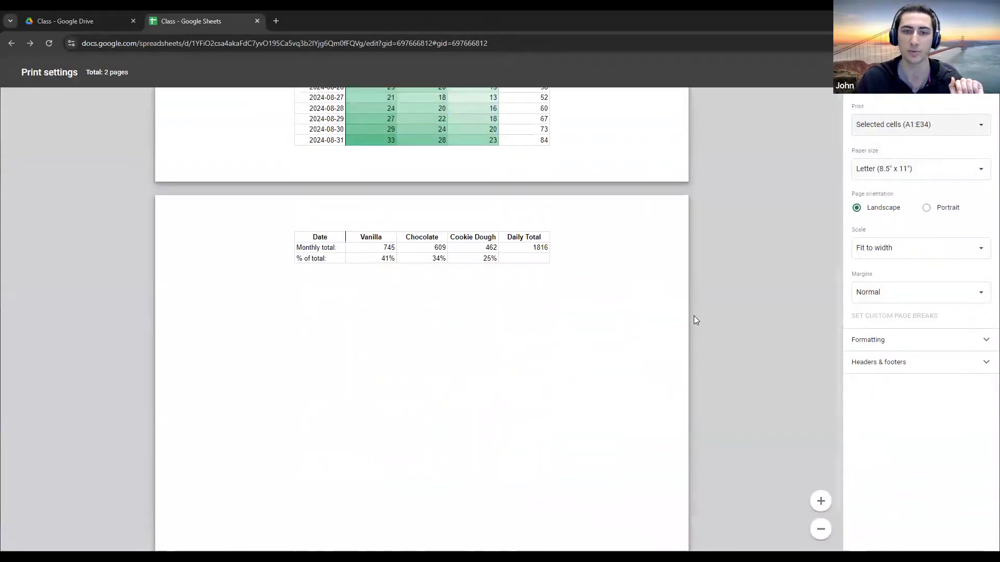
scroll(526, 409, "up", 3)
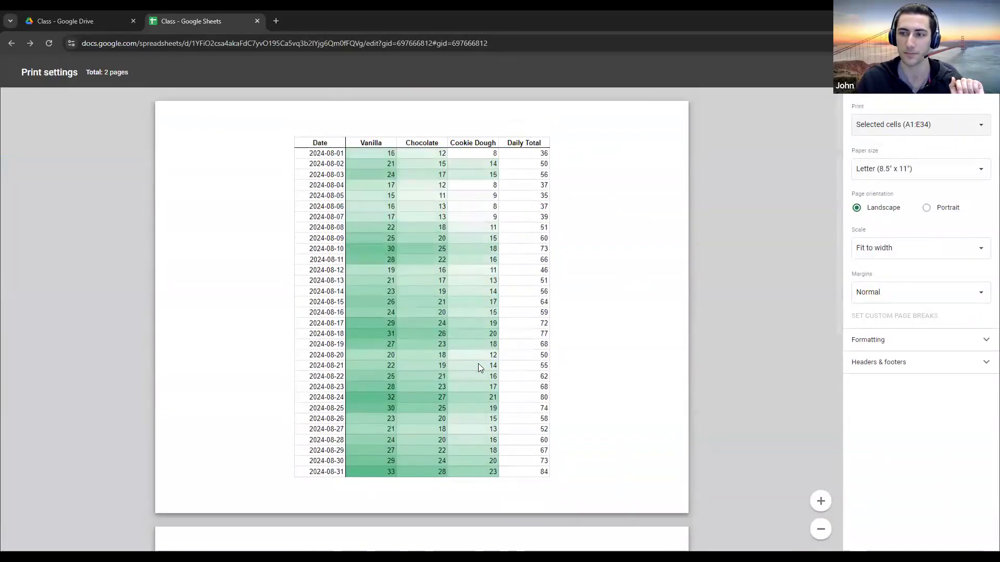
scroll(592, 375, "down", 3)
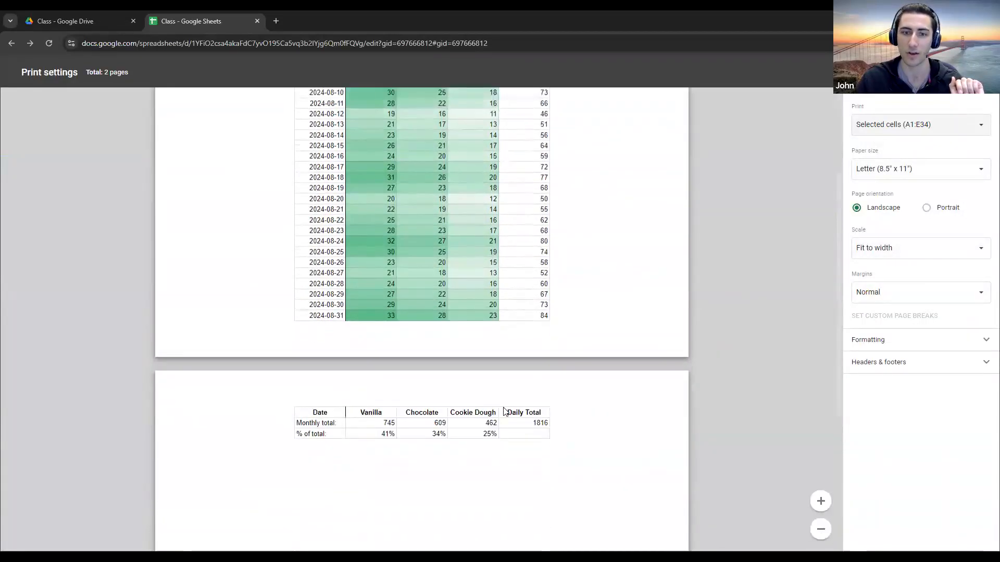
scroll(511, 408, "up", 3)
scroll(540, 457, "down", 5)
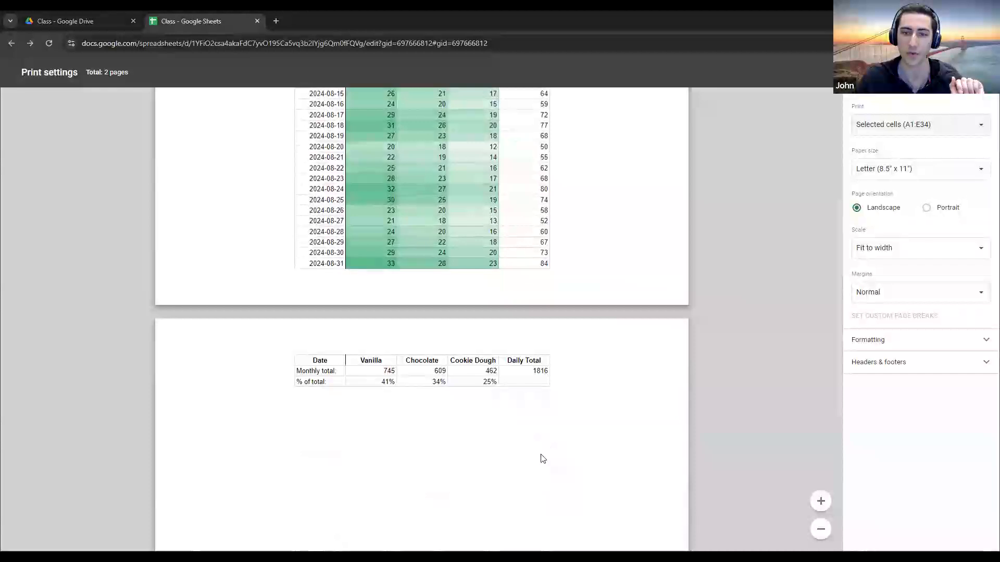
scroll(299, 388, "up", 5)
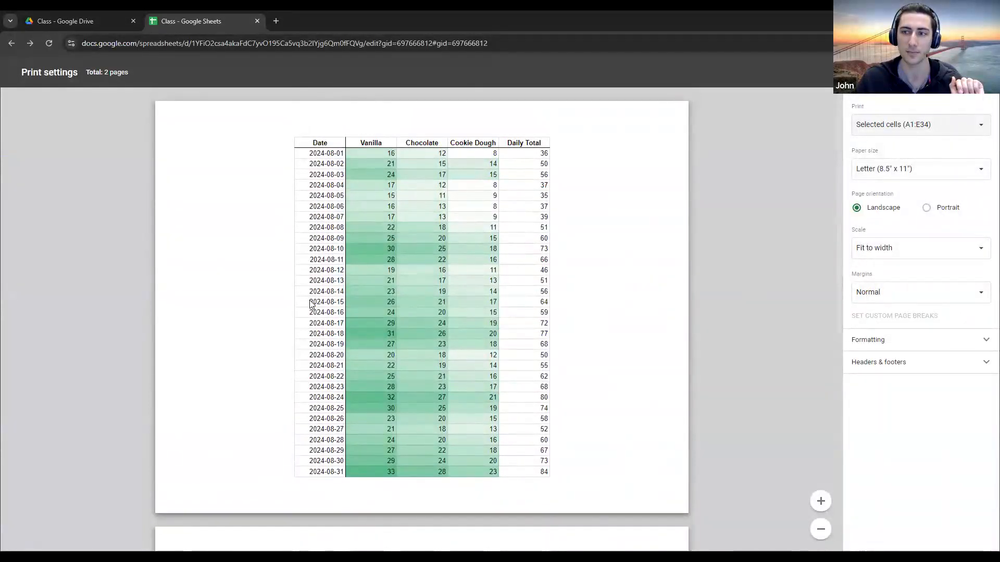
left_click(917, 256)
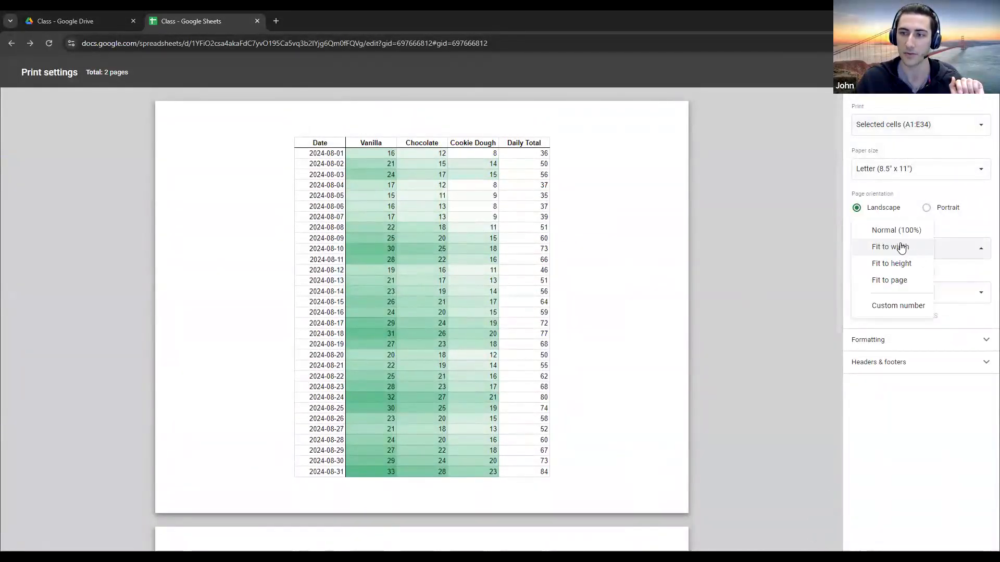
left_click(907, 283)
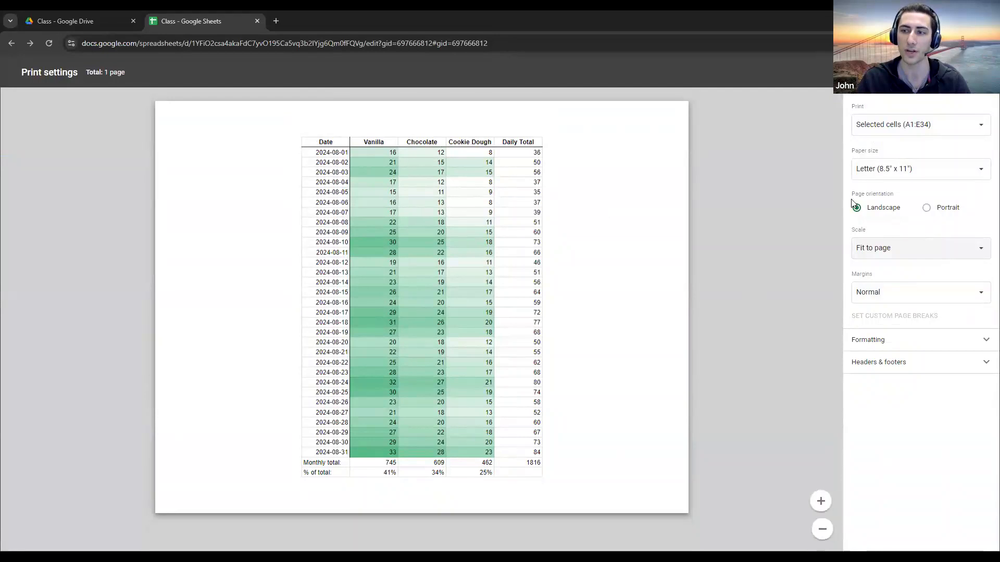
Change the page orientation to Portrait and check the whole table in the print preview
left_click(927, 209)
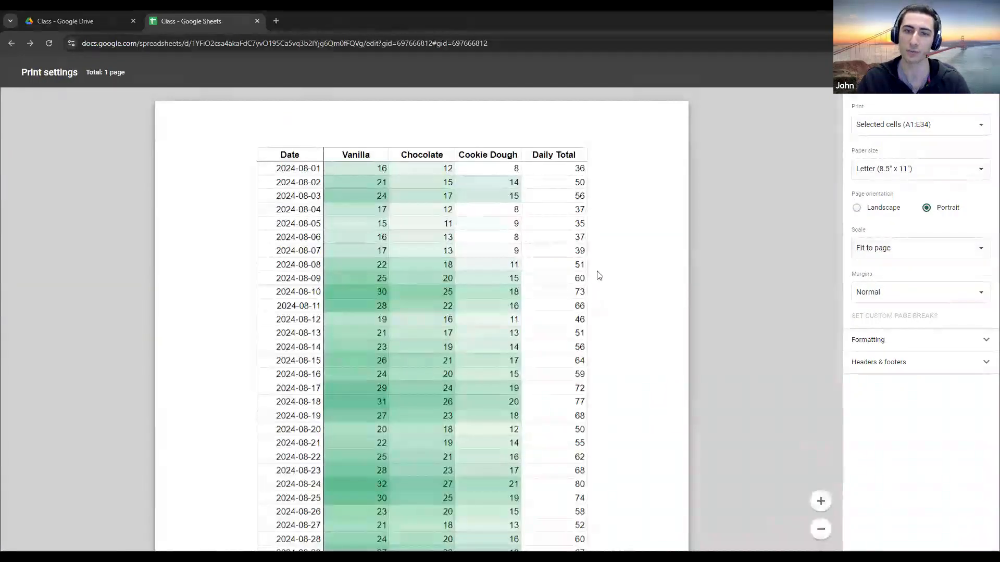
scroll(596, 275, "down", 5)
scroll(593, 312, "up", 3)
scroll(592, 312, "up", 3)
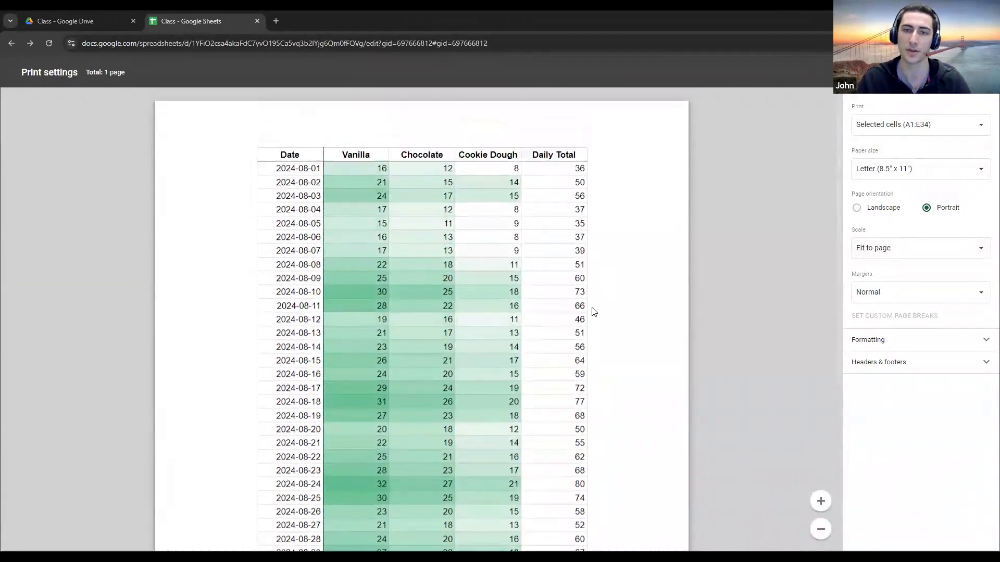
scroll(622, 312, "down", 3)
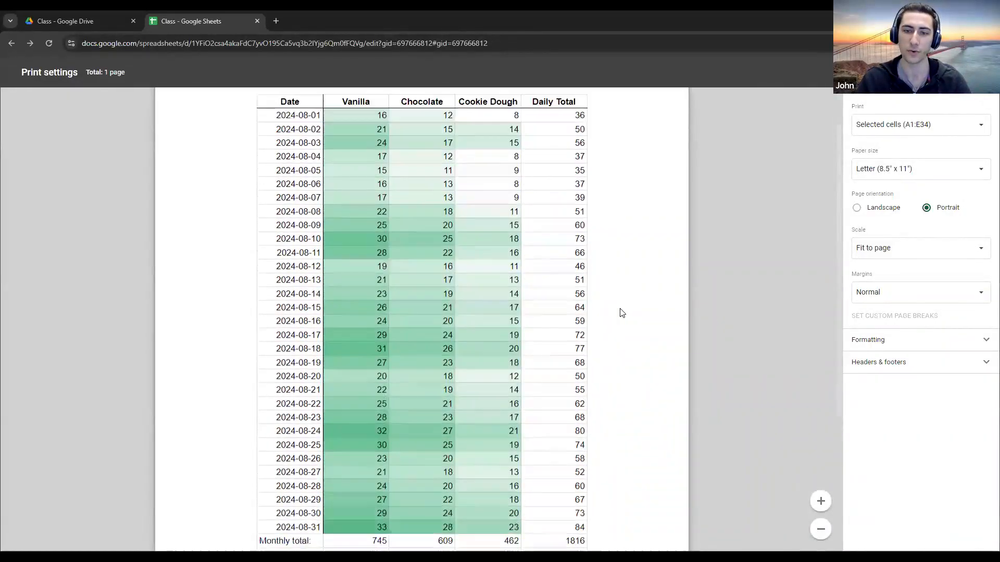
Proceed to the print dialog to check the one-page portrait table, cancel printing, and deselect the table by selecting cell F4
scroll(622, 312, "up", 1)
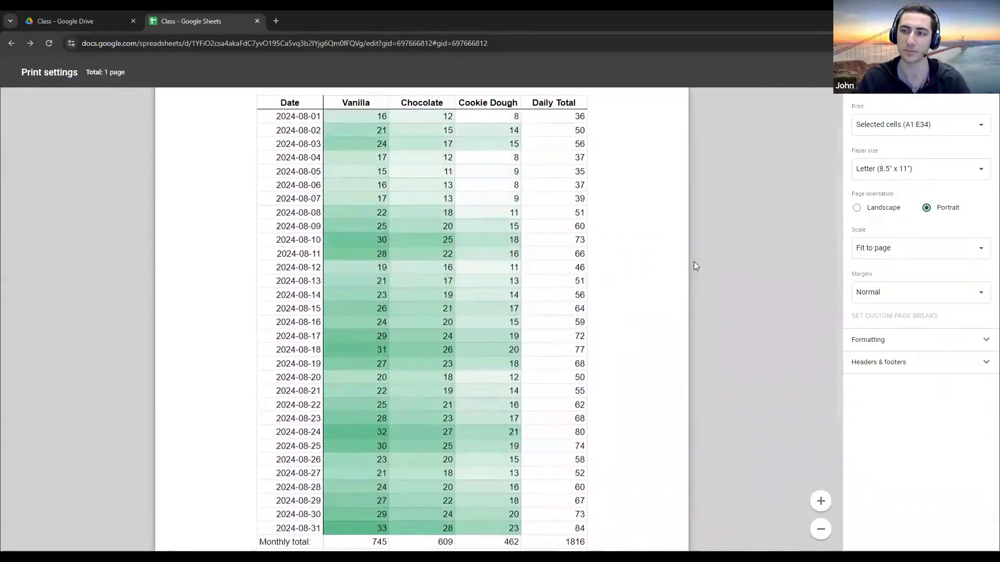
left_click(967, 72)
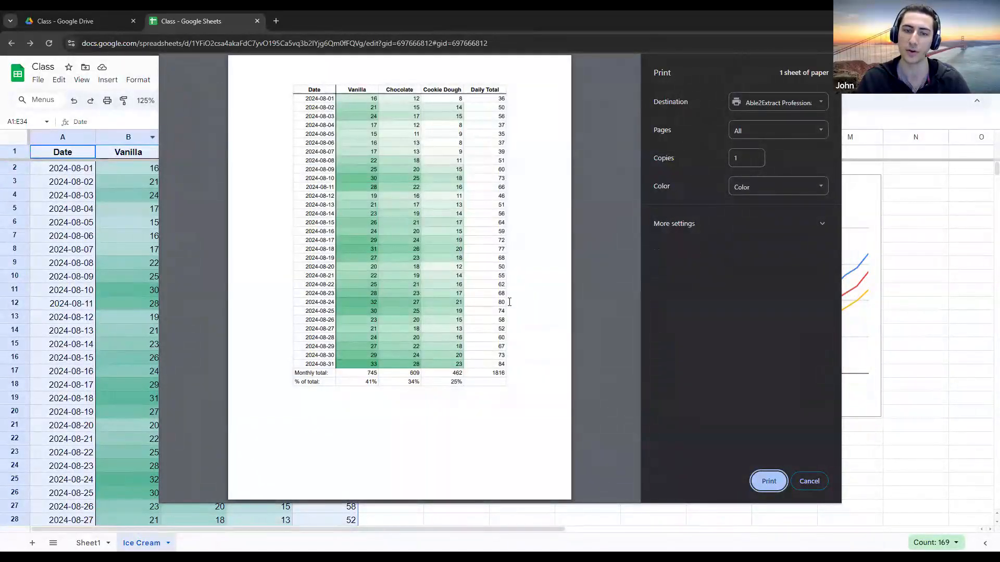
left_click(809, 480)
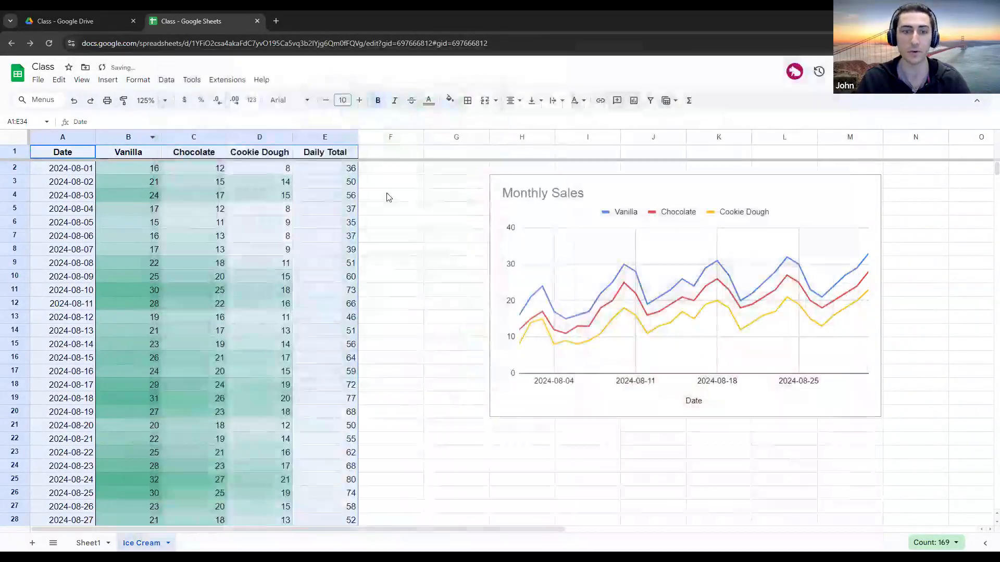
left_click(387, 196)
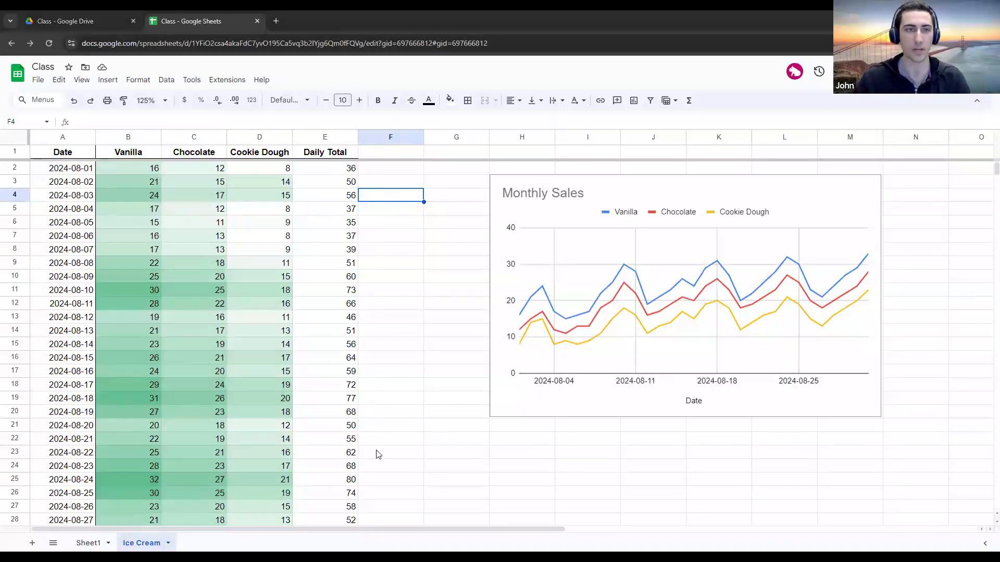
Open the Santa Clara City Library website at sclibrary.org in a new browser tab
left_click(276, 21)
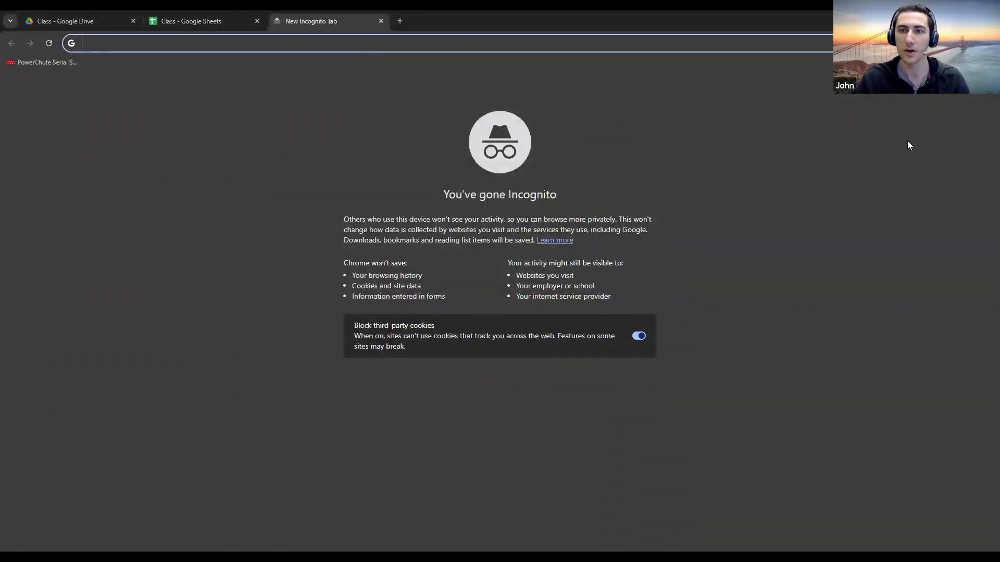
type("sclibrary.org")
key("Return")
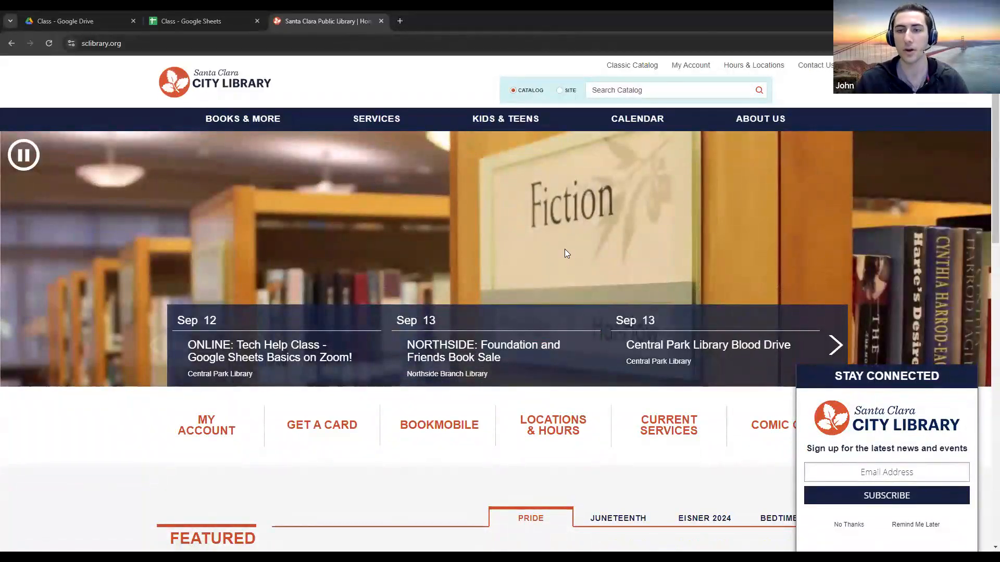
Open the library's All Events calendar page
left_click(906, 472)
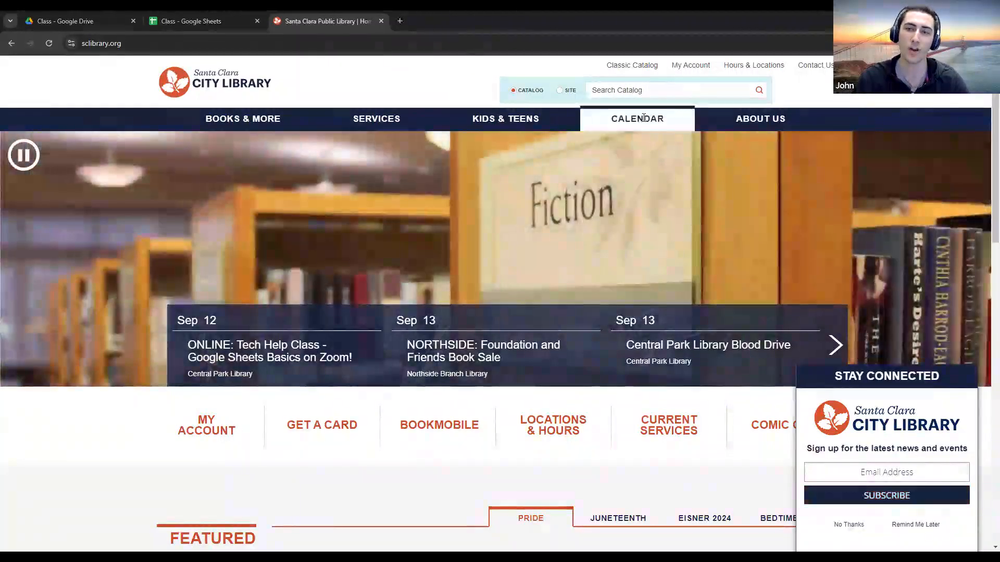
mouse_move(645, 119)
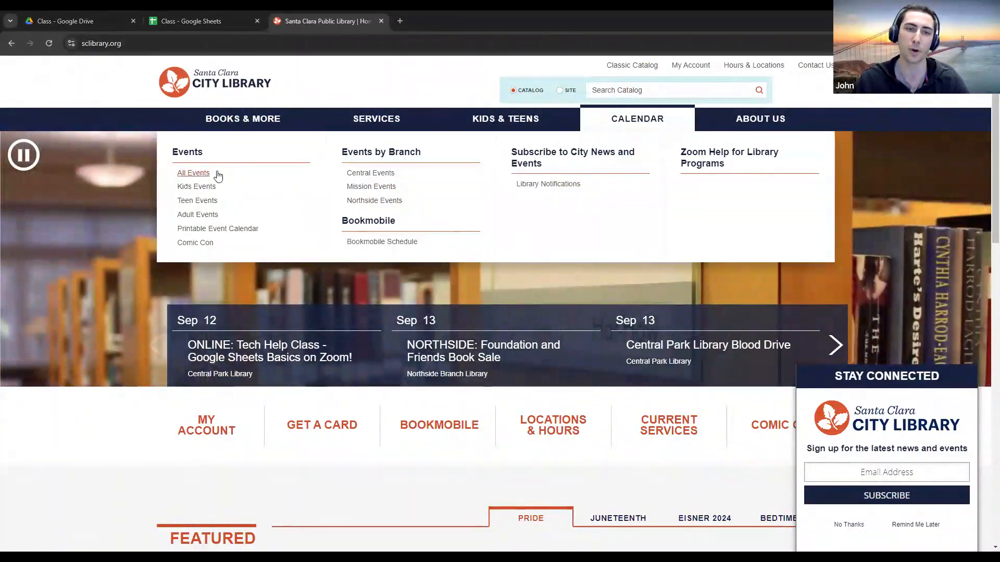
left_click(193, 175)
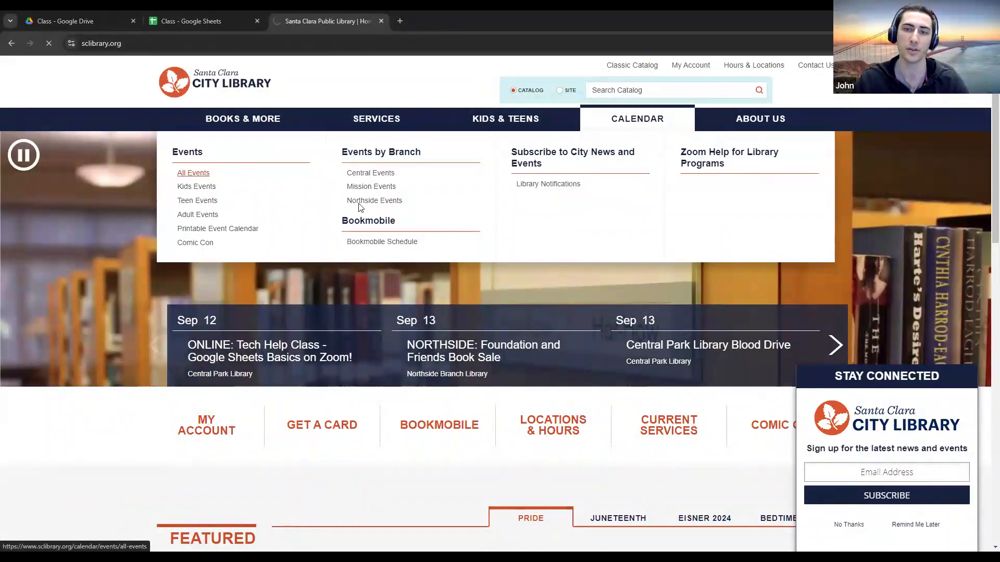